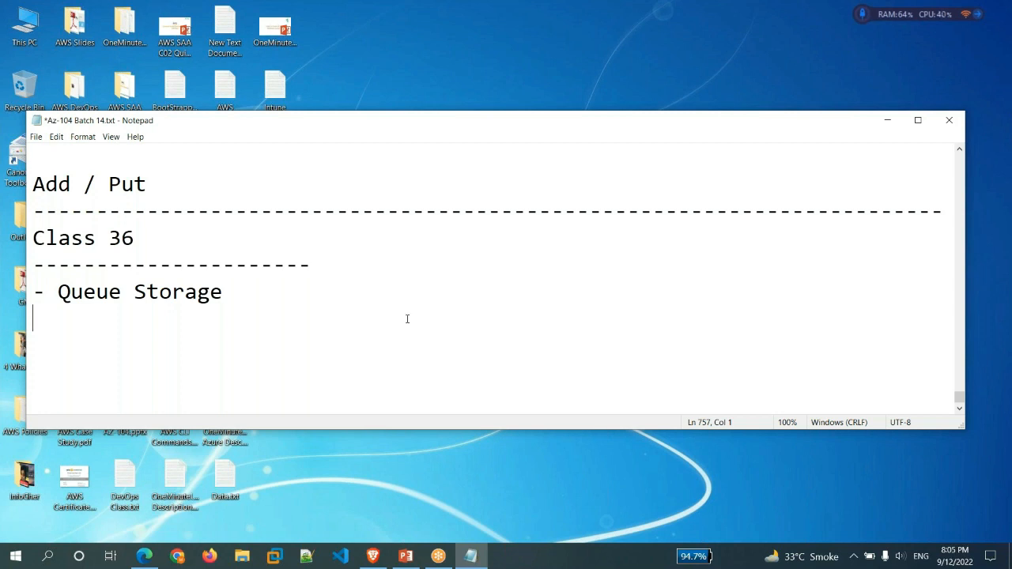
- Switch to the Azure portal, open the queues of storage account mynewstore99, and delete the queue myqu99
{"action": "key", "text": "alt+Tab"}
{"action": "left_click", "coordinate": [461, 170]}
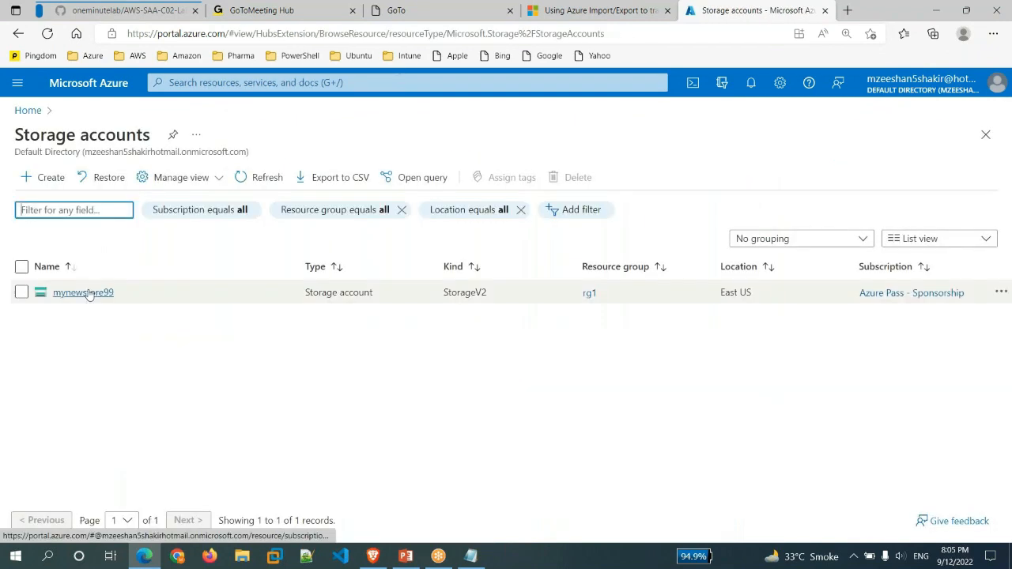
{"action": "left_click", "coordinate": [87, 294]}
{"action": "left_click", "coordinate": [278, 411]}
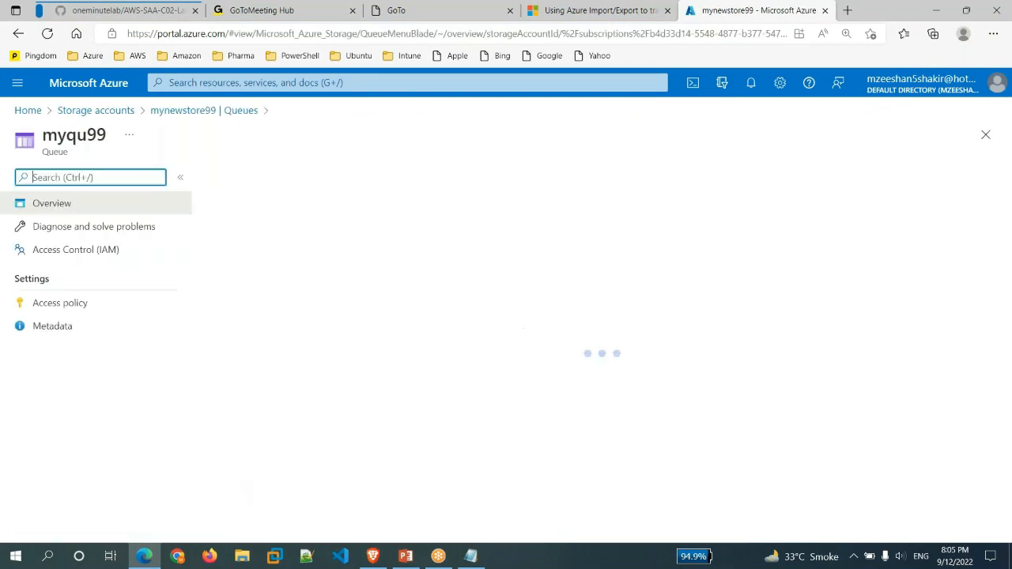
{"action": "left_click", "coordinate": [207, 114]}
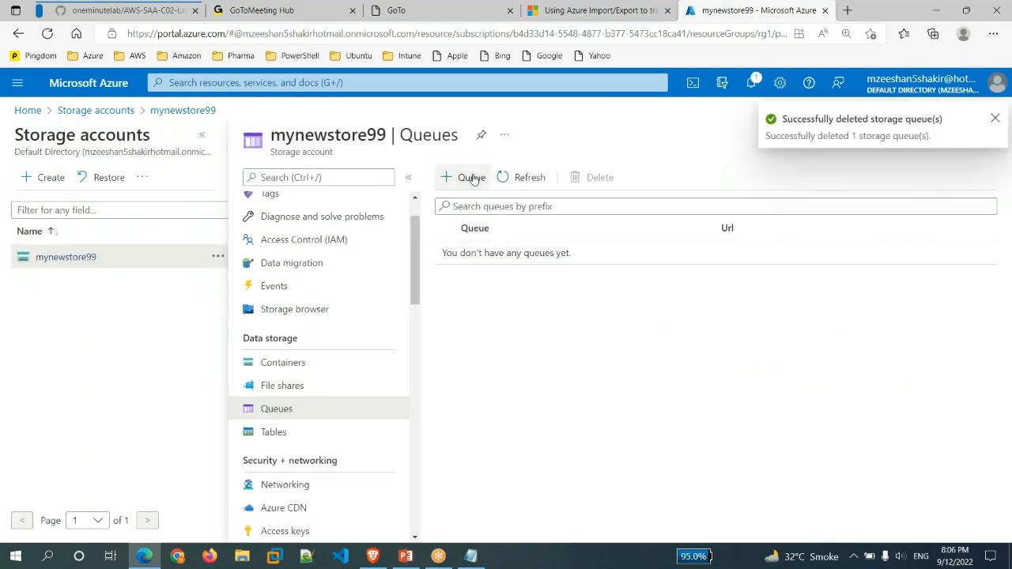
- Create a queue named my777qu in the storage account mynewstore99
{"action": "left_click", "coordinate": [467, 177]}
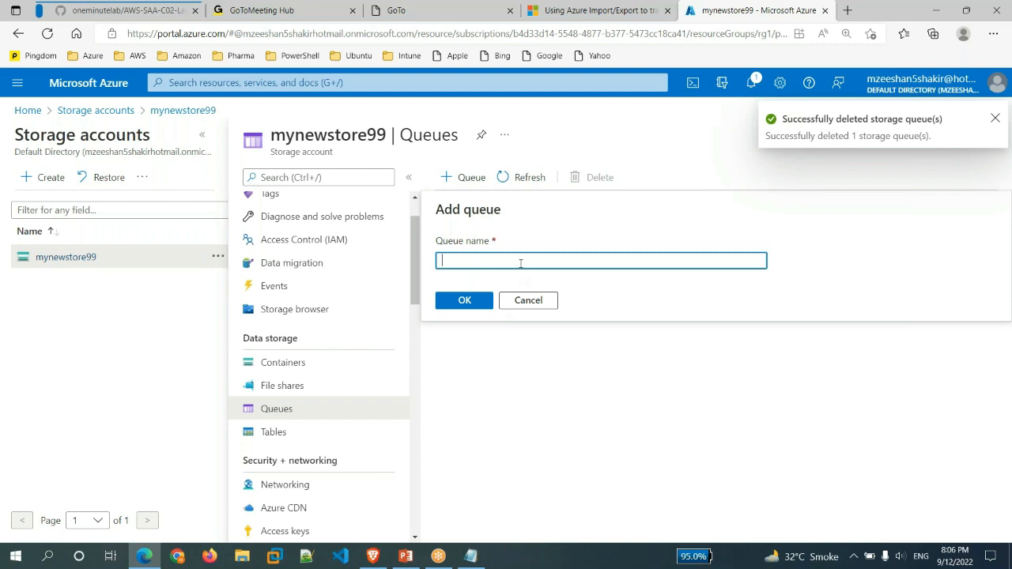
{"action": "type", "text": "my777qu"}
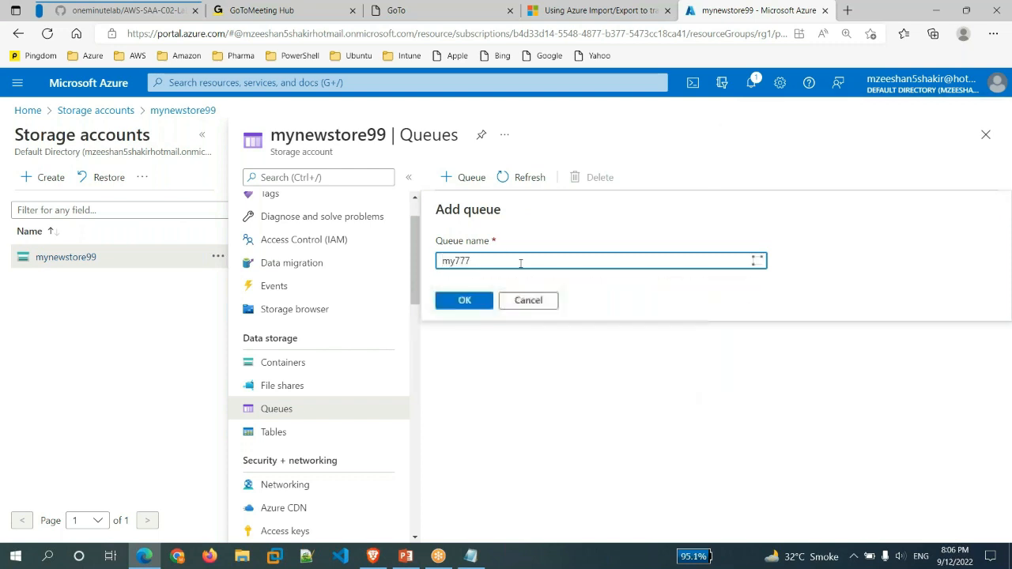
{"action": "key", "text": "Return"}
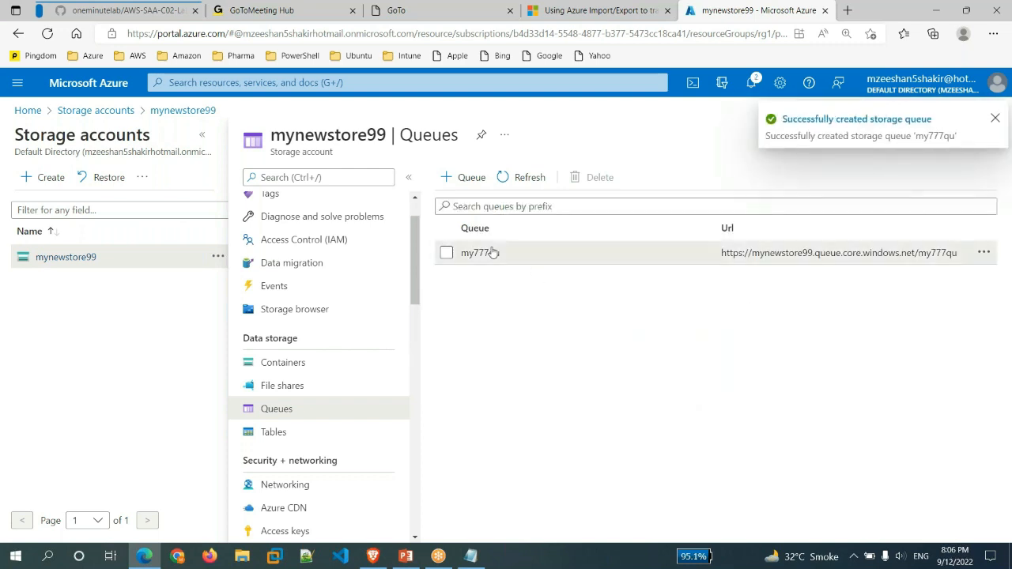
- Open the my777qu queue, look at the options for adding a message, and return to the queue list
{"action": "left_click", "coordinate": [488, 253]}
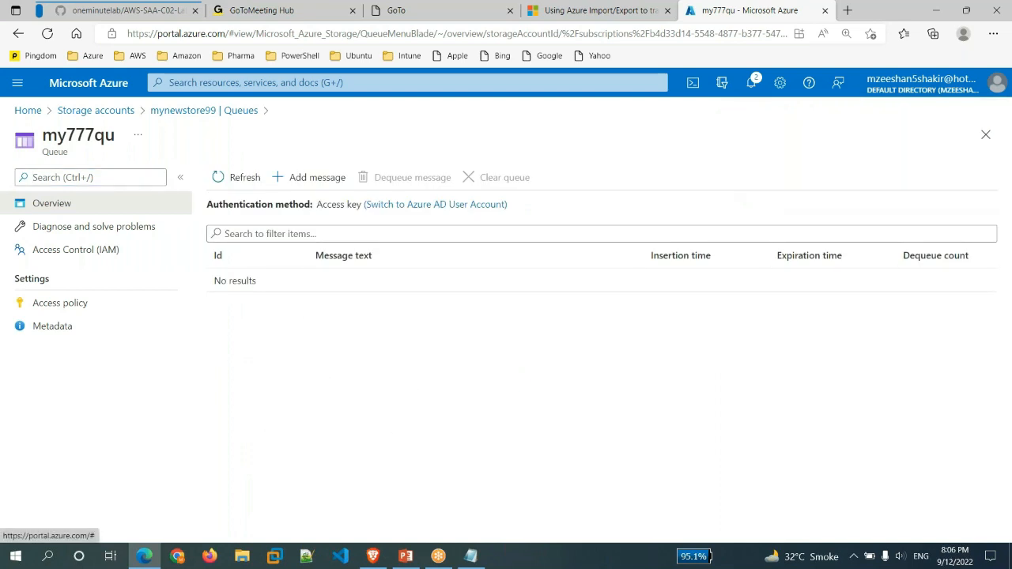
{"action": "left_click", "coordinate": [308, 181]}
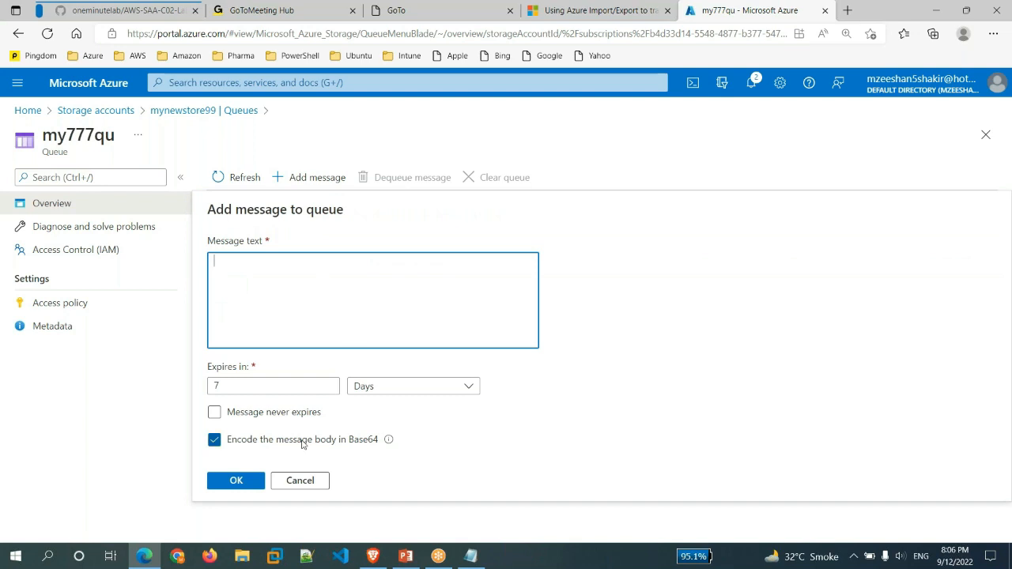
{"action": "key", "text": "Escape"}
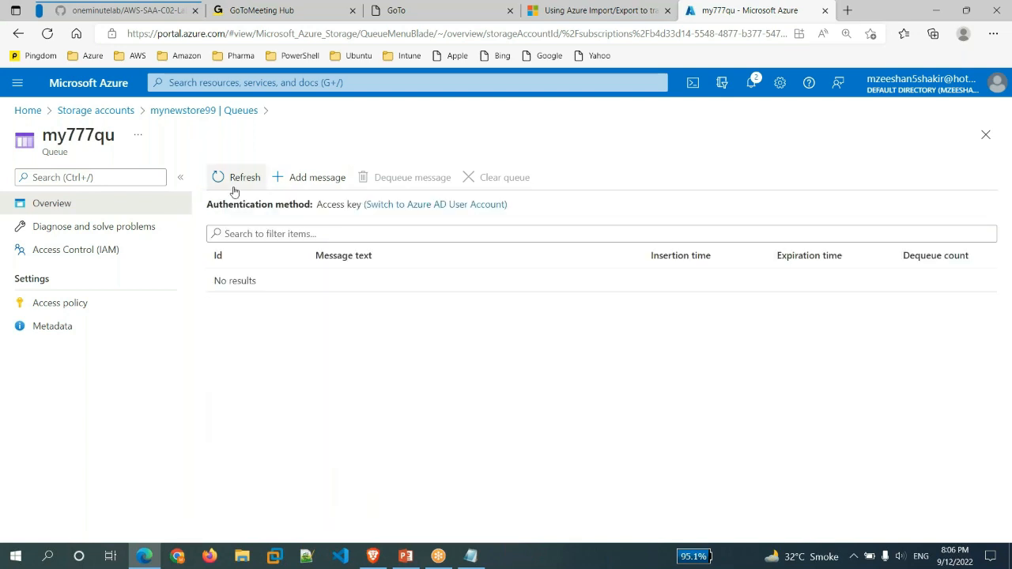
{"action": "left_click", "coordinate": [225, 112]}
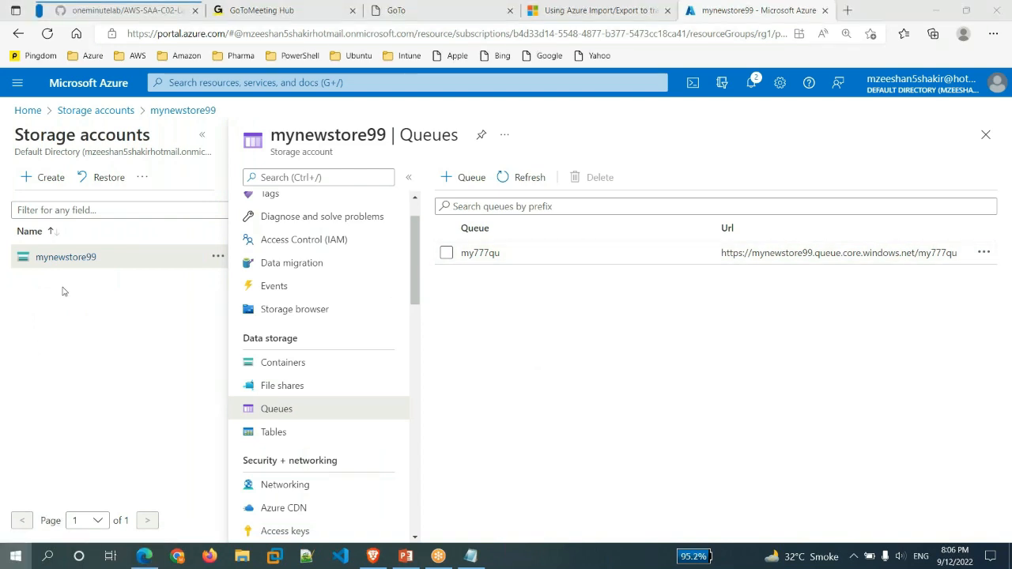
- Launch Microsoft Azure Storage Explorer and open the my777qu queue of mynewstore99 in the Azure Pass - Sponsorship subscription
{"action": "key", "text": "super"}
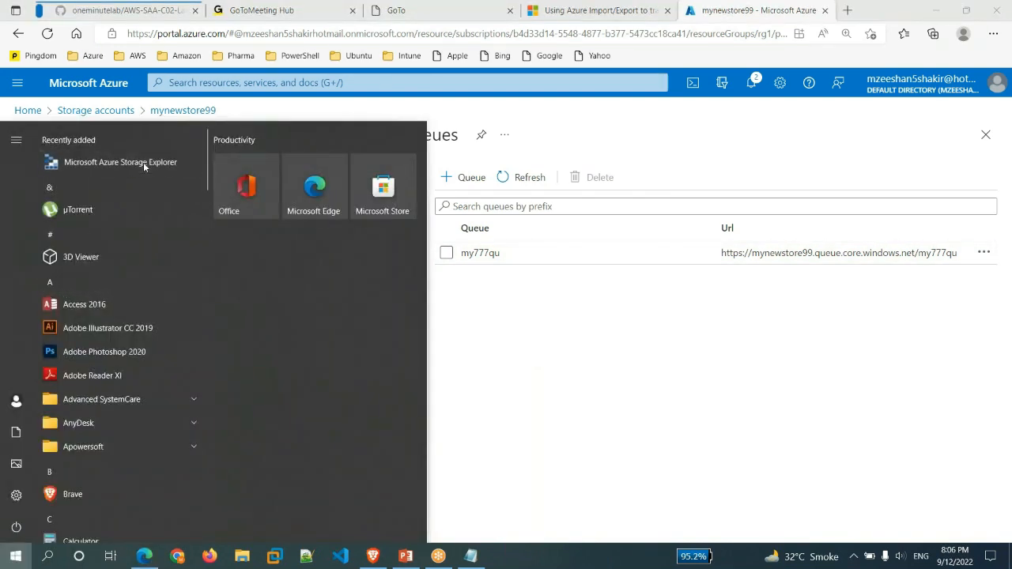
{"action": "left_click", "coordinate": [120, 162]}
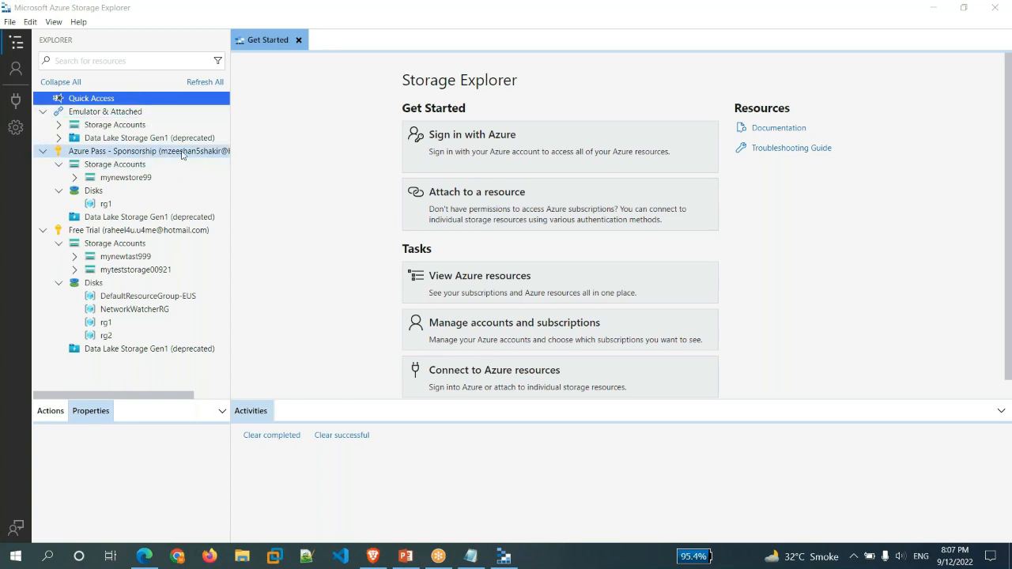
{"action": "left_click", "coordinate": [182, 154]}
{"action": "double_click", "coordinate": [149, 179]}
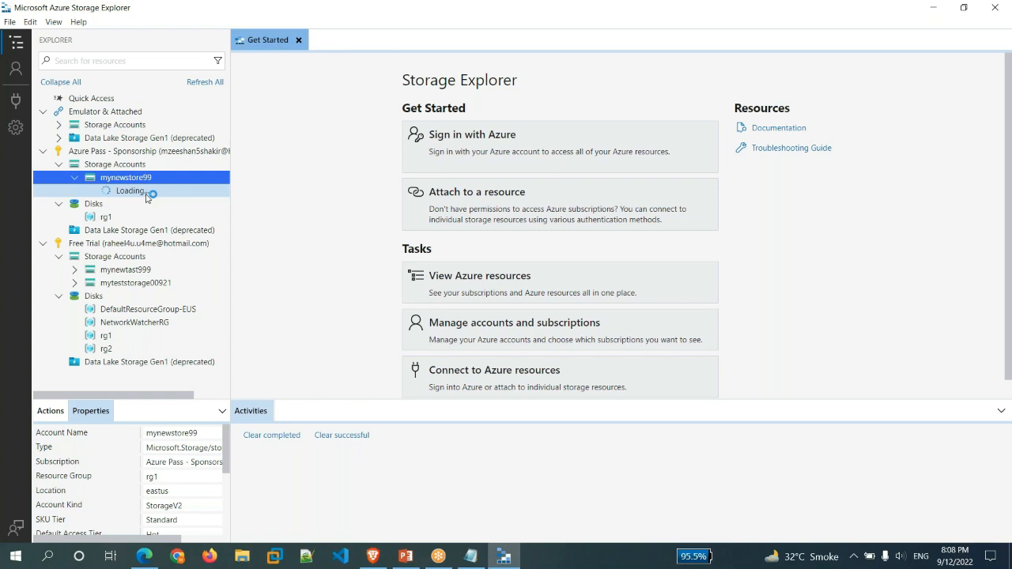
{"action": "left_click", "coordinate": [141, 218]}
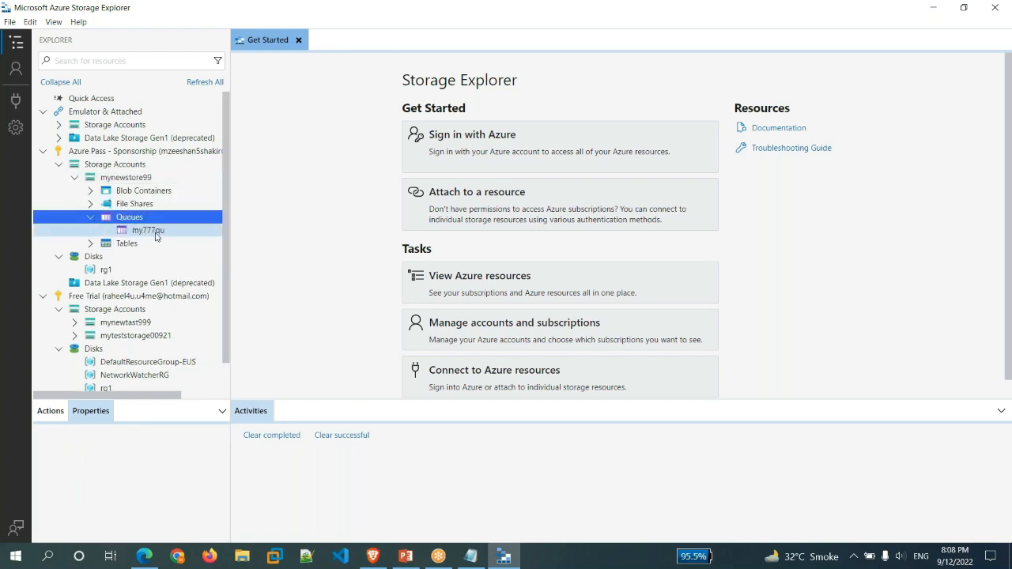
{"action": "left_click", "coordinate": [155, 233]}
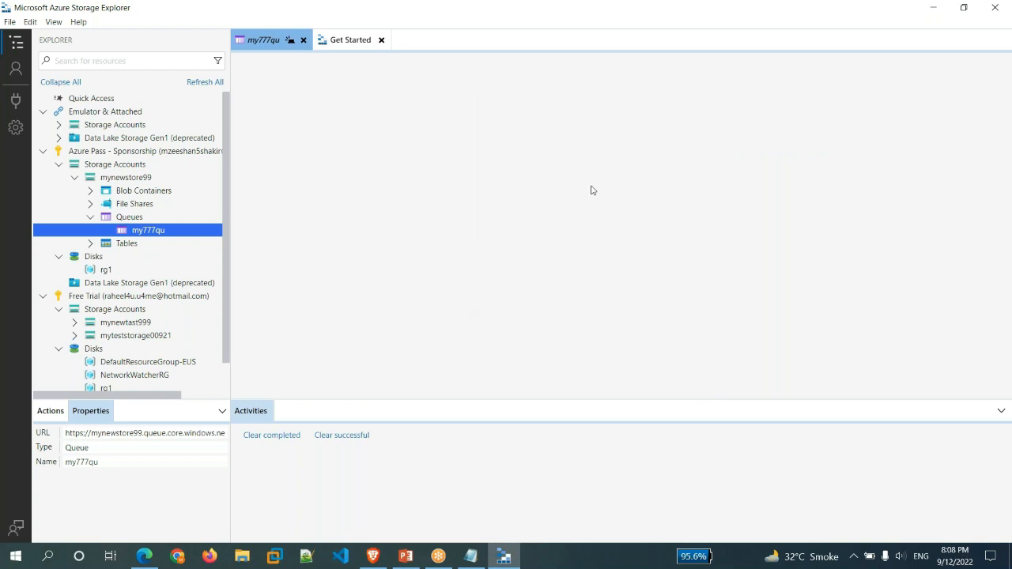
- Switch back to the Azure portal and start a new logic app named mytest77 in resource group rg1
{"action": "left_click", "coordinate": [143, 557]}
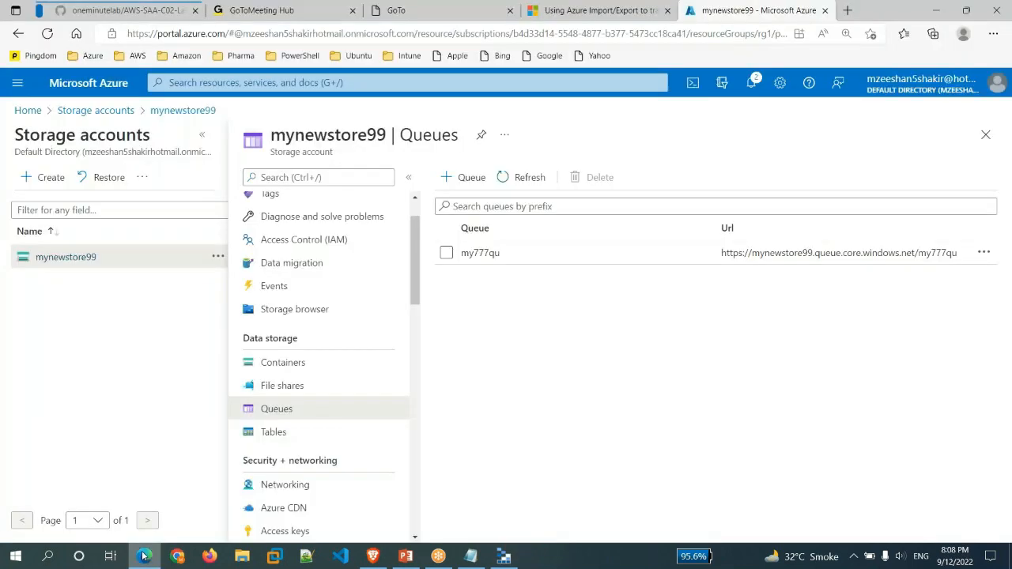
{"action": "left_click", "coordinate": [113, 91]}
{"action": "left_click", "coordinate": [538, 178]}
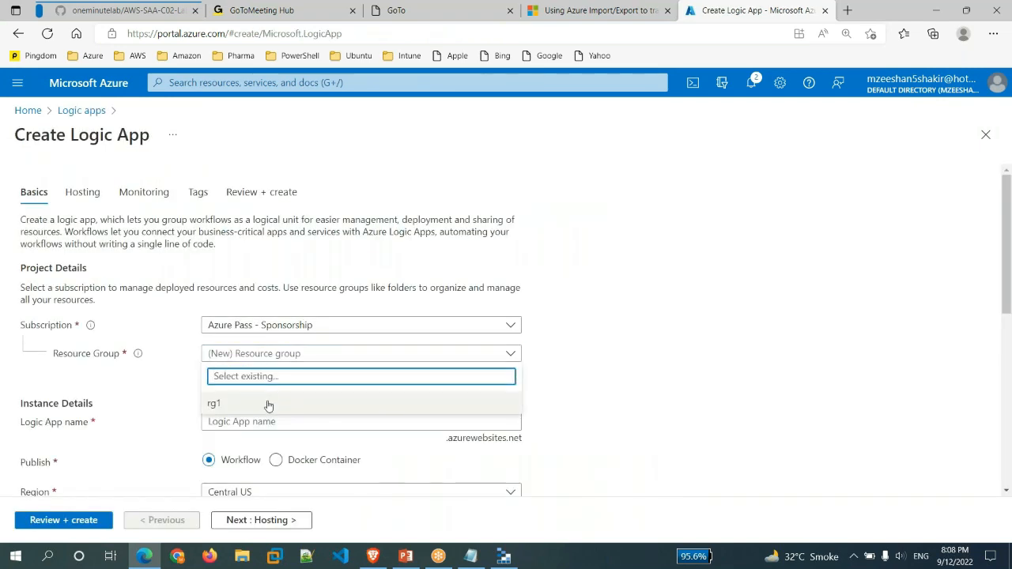
{"action": "left_click", "coordinate": [252, 401]}
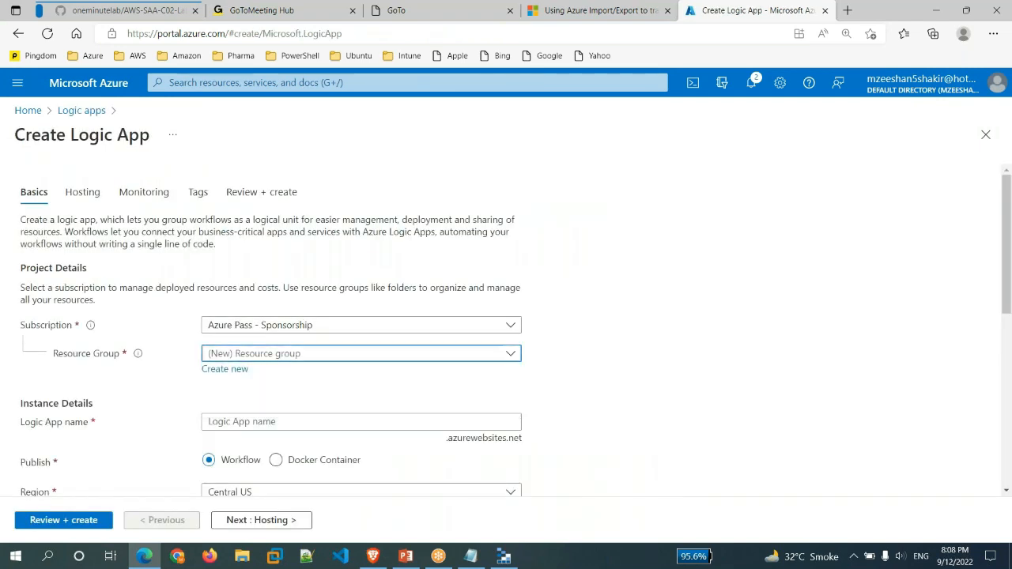
{"action": "scroll", "coordinate": [374, 386], "scroll_direction": "down", "scroll_amount": 1}
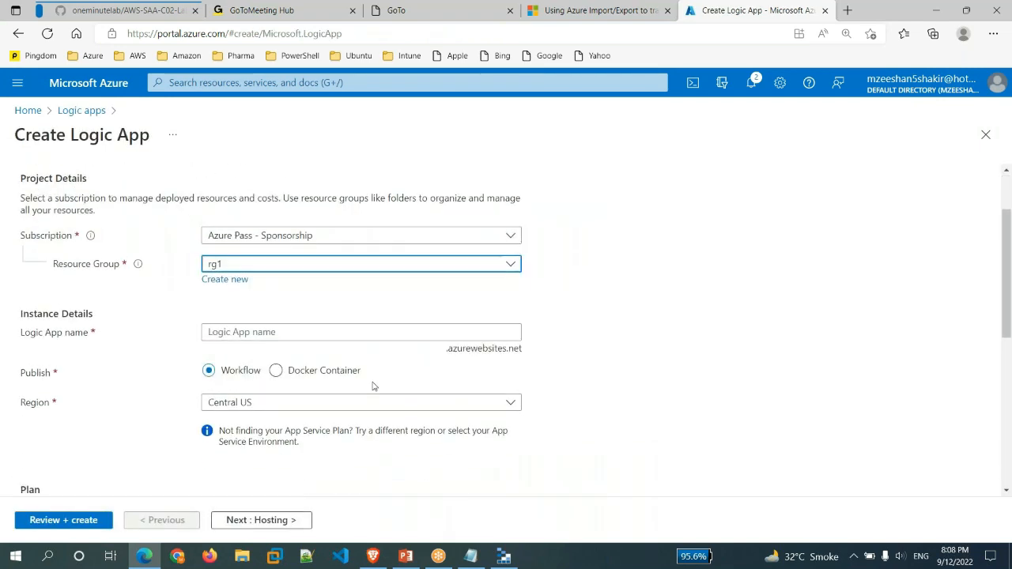
{"action": "left_click", "coordinate": [333, 333]}
{"action": "type", "text": "mytest77"}
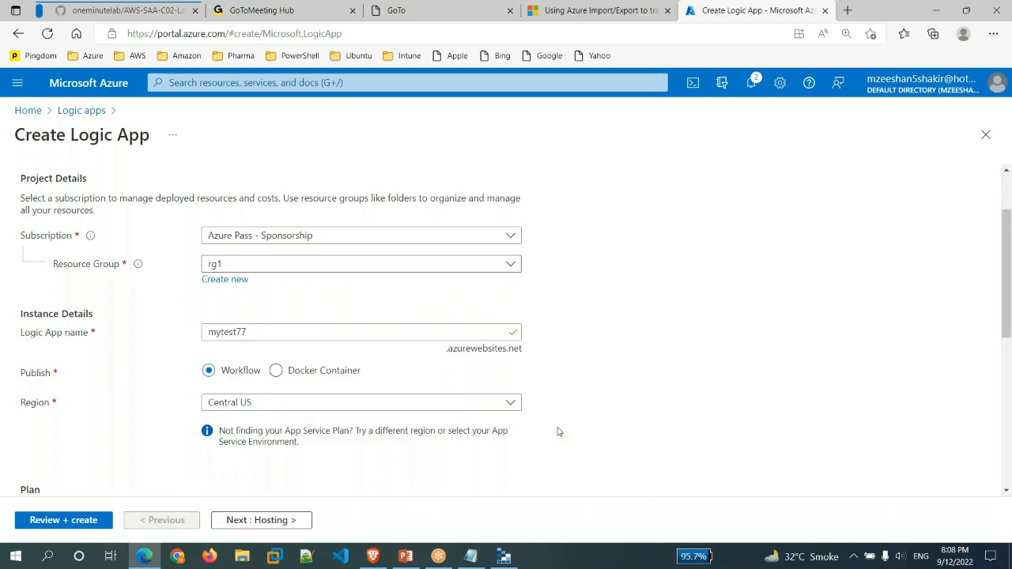
- Set the logic app's region to East US
{"action": "scroll", "coordinate": [333, 333], "scroll_direction": "down", "scroll_amount": 2}
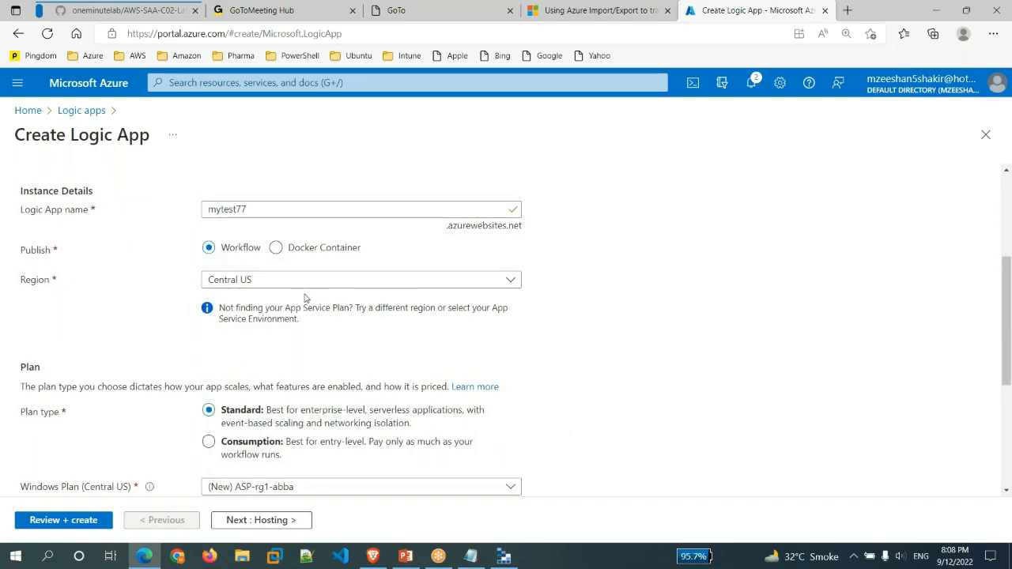
{"action": "left_click", "coordinate": [304, 287]}
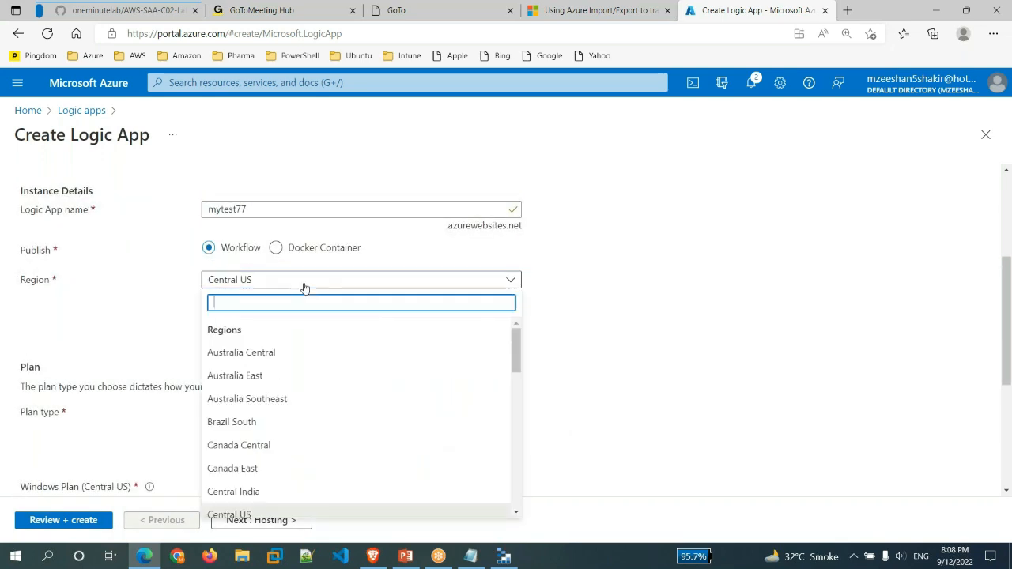
{"action": "scroll", "coordinate": [305, 451], "scroll_direction": "down", "scroll_amount": 1}
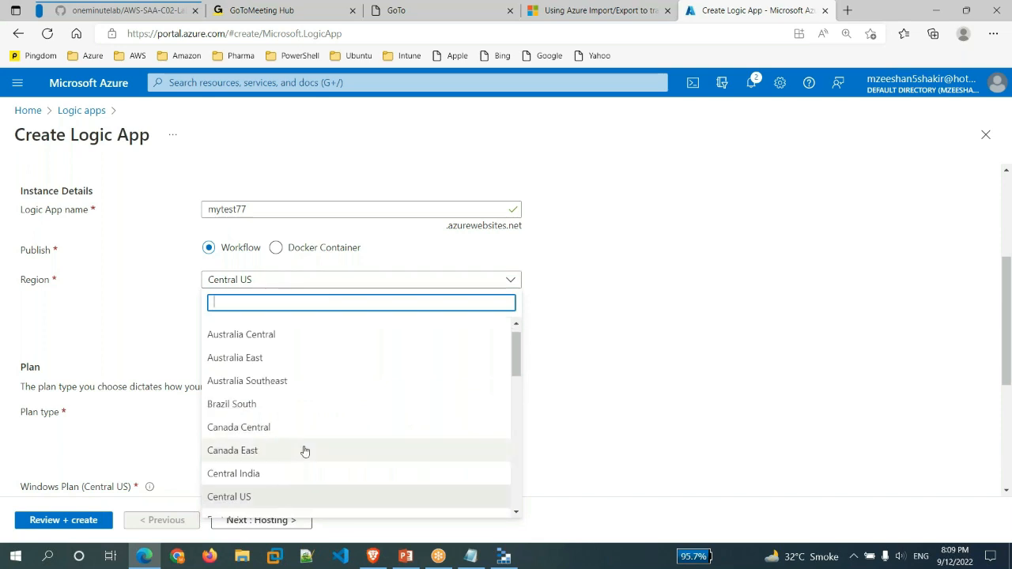
{"action": "type", "text": "east"}
{"action": "left_click", "coordinate": [230, 445]}
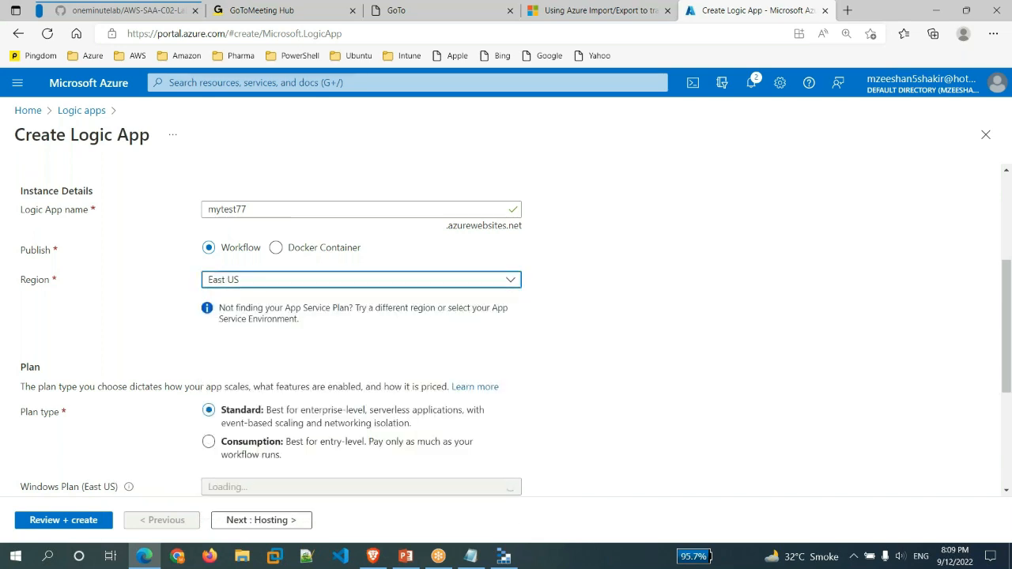
- Choose the Consumption plan type for the logic app, then review and deploy it
{"action": "scroll", "coordinate": [475, 387], "scroll_direction": "down", "scroll_amount": 3}
{"action": "left_click", "coordinate": [208, 284]}
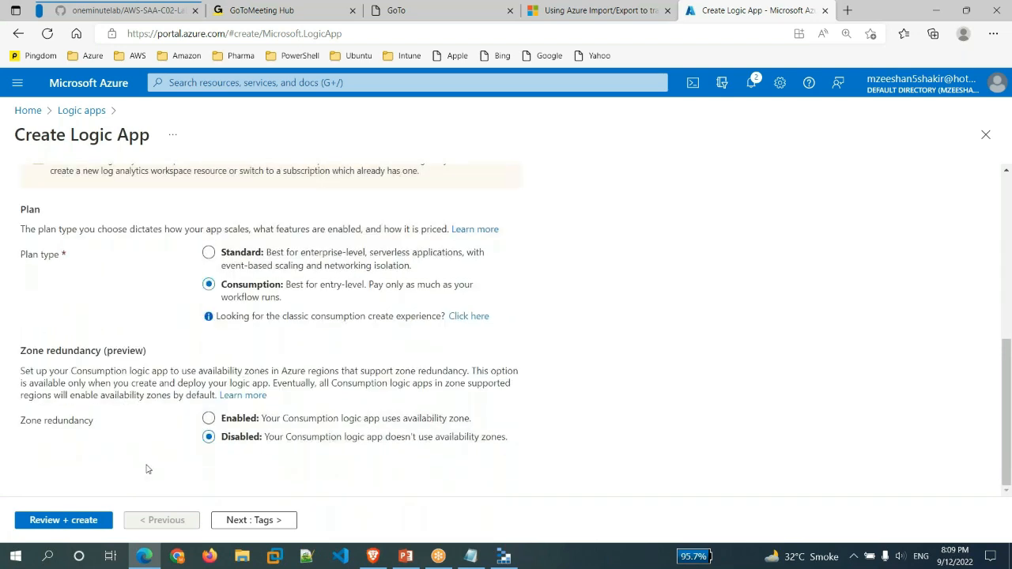
{"action": "left_click", "coordinate": [82, 524]}
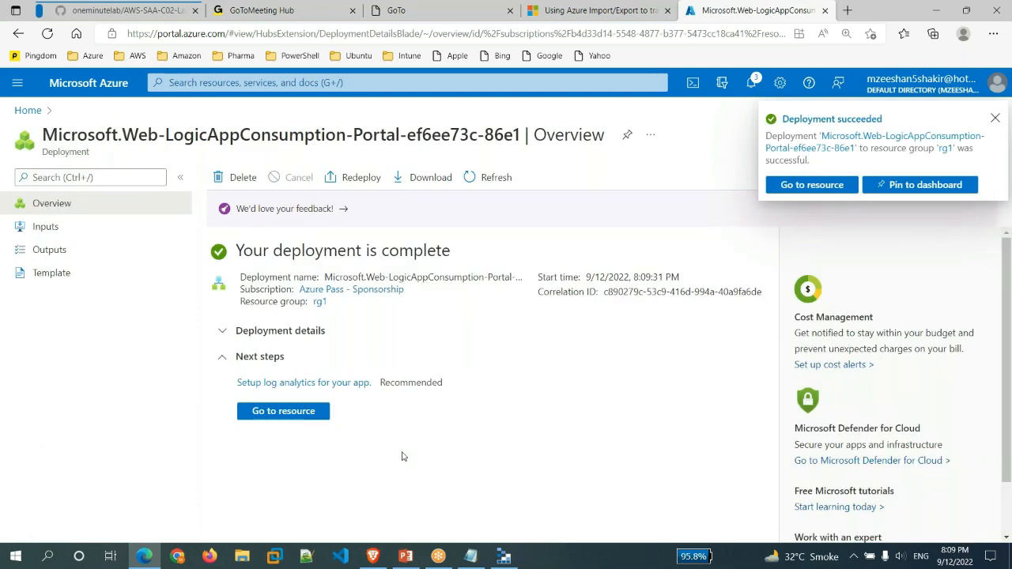
- Open the deployed logic app as a Blank Logic App and add the trigger "When a HTTP request is received"
{"action": "left_click", "coordinate": [297, 414]}
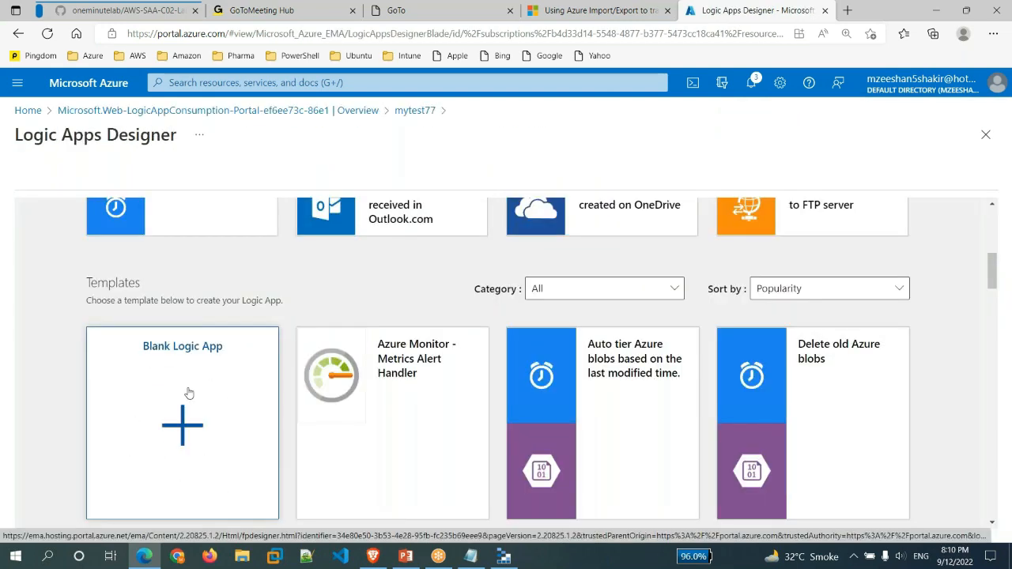
{"action": "left_click", "coordinate": [205, 424]}
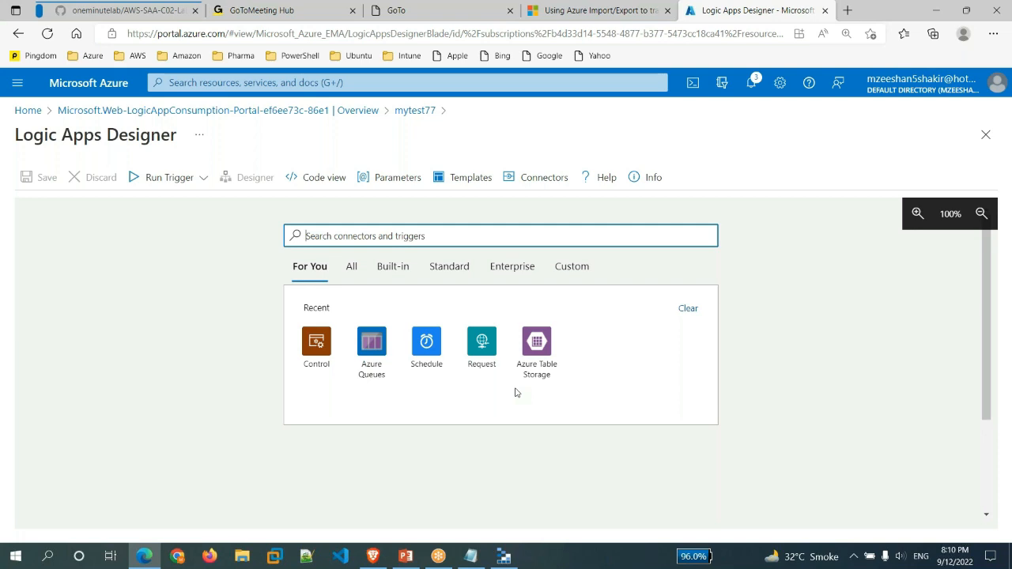
{"action": "left_click", "coordinate": [482, 361]}
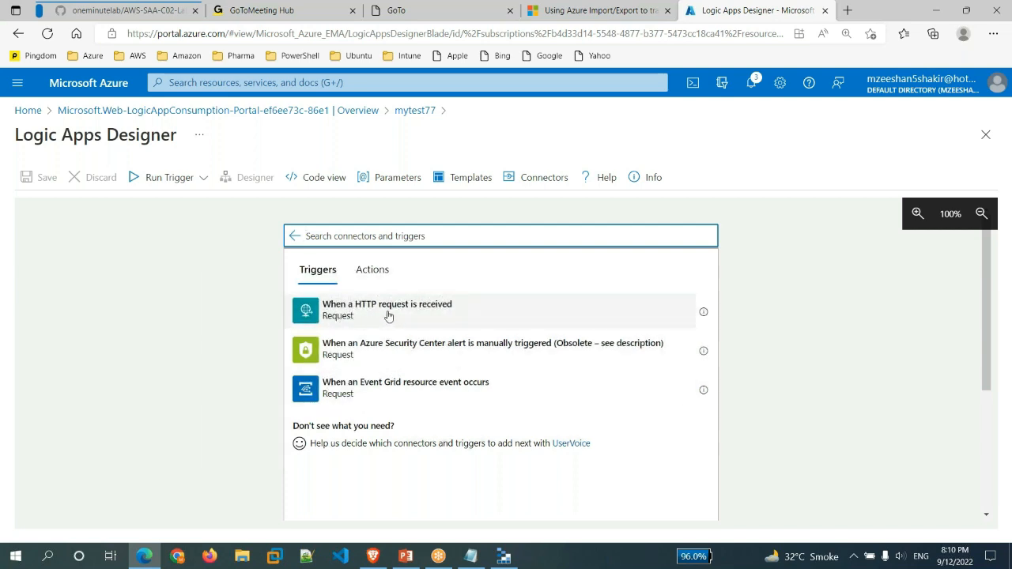
{"action": "left_click", "coordinate": [388, 315]}
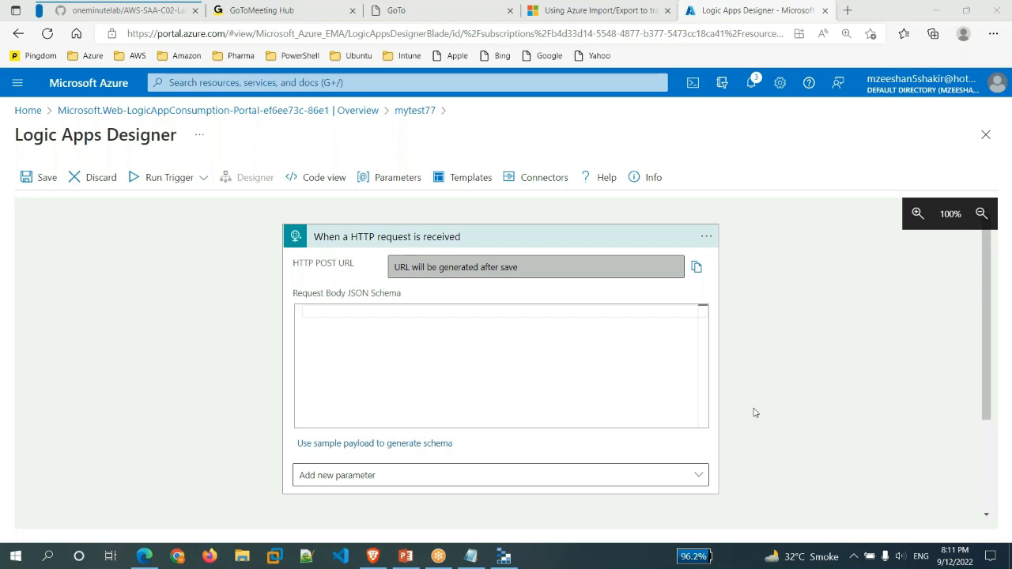
- Add a new step below the HTTP request trigger and bring up the actions of the Azure Queues connector
{"action": "scroll", "coordinate": [754, 413], "scroll_direction": "down", "scroll_amount": 2}
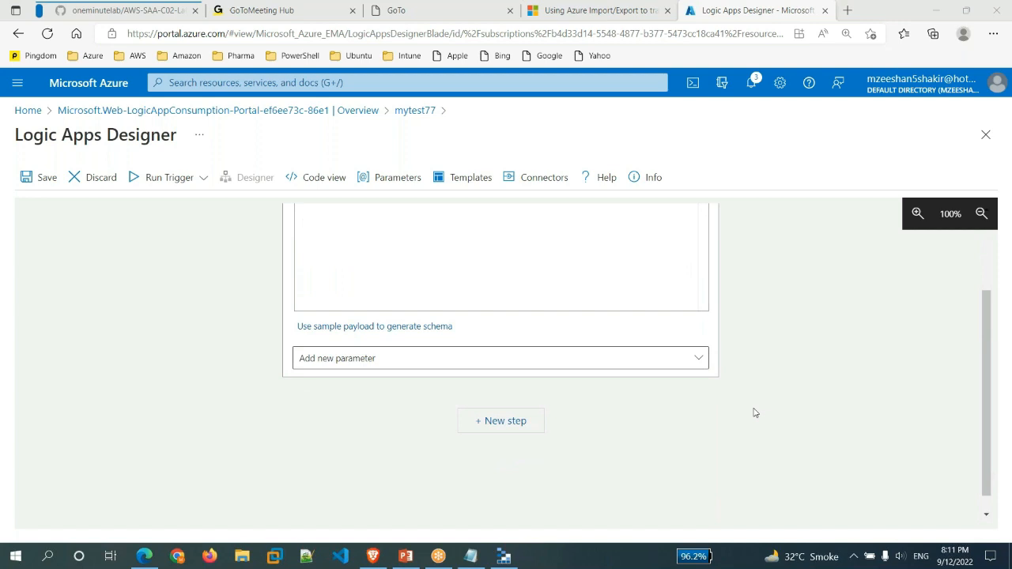
{"action": "left_click", "coordinate": [498, 425]}
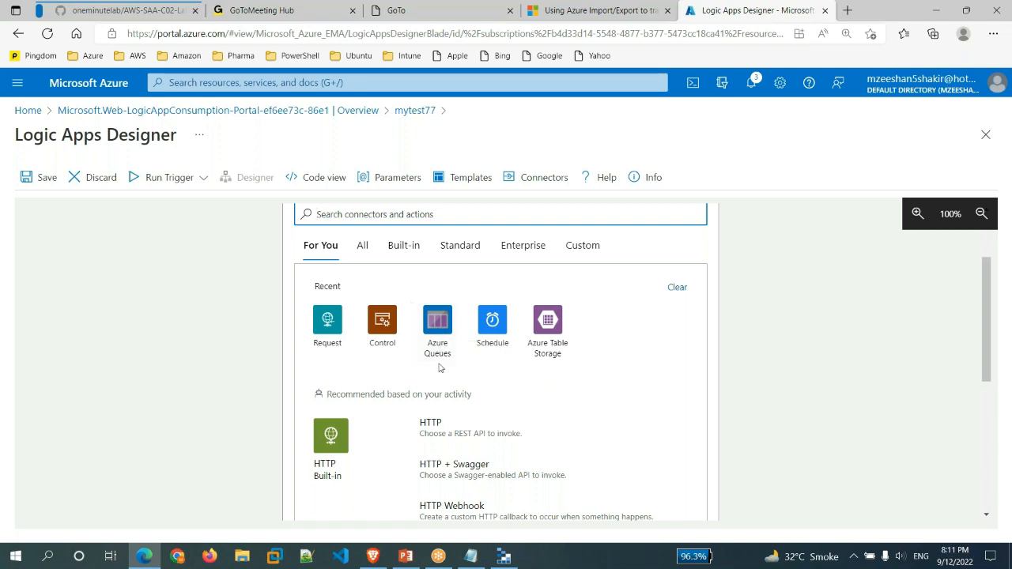
{"action": "left_click", "coordinate": [437, 321]}
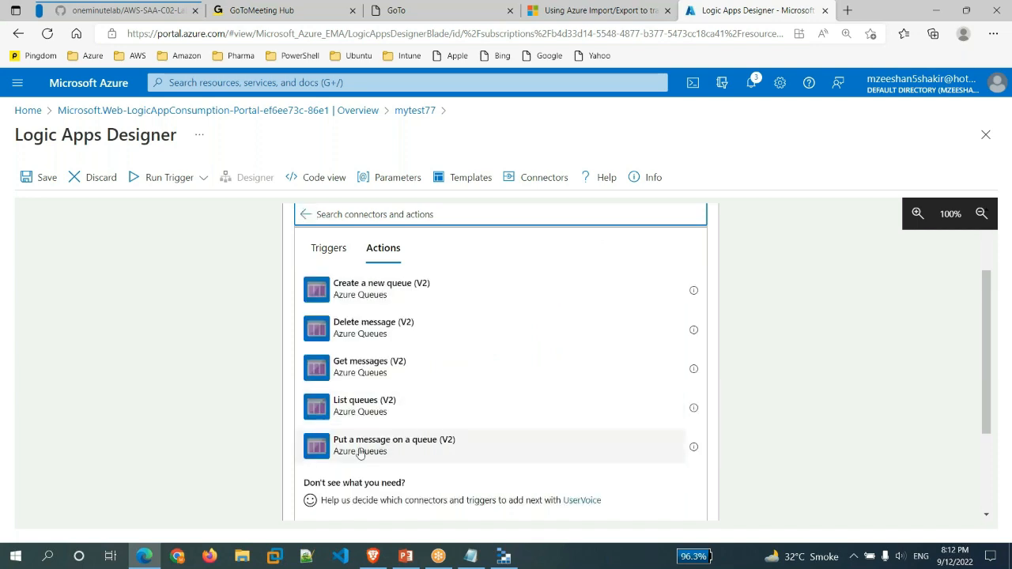
- Switch to the Notepad class notes and highlight the line "Add / Put"
{"action": "left_click", "coordinate": [470, 556]}
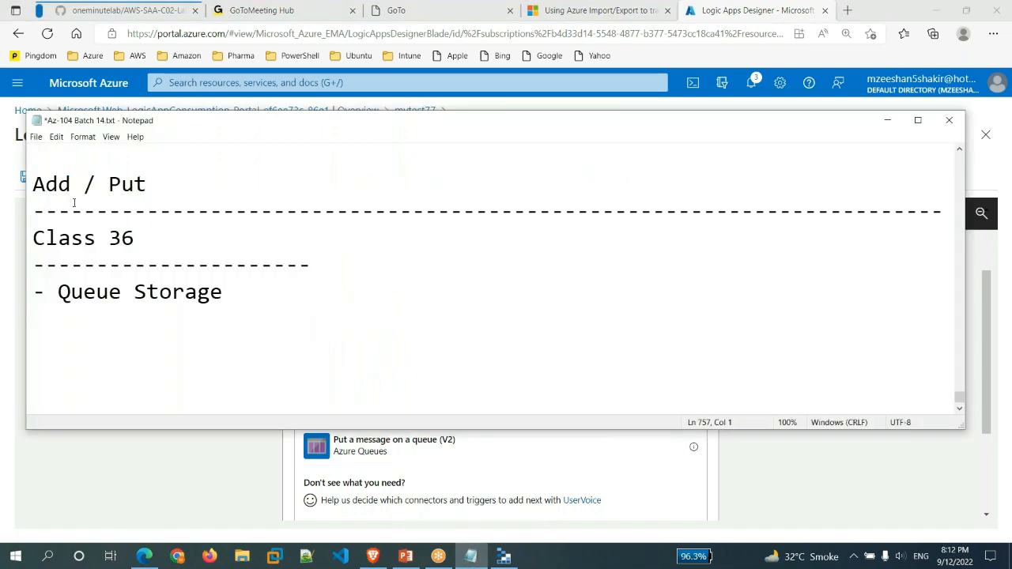
{"action": "left_click_drag", "start_coordinate": [33, 185], "coordinate": [179, 187]}
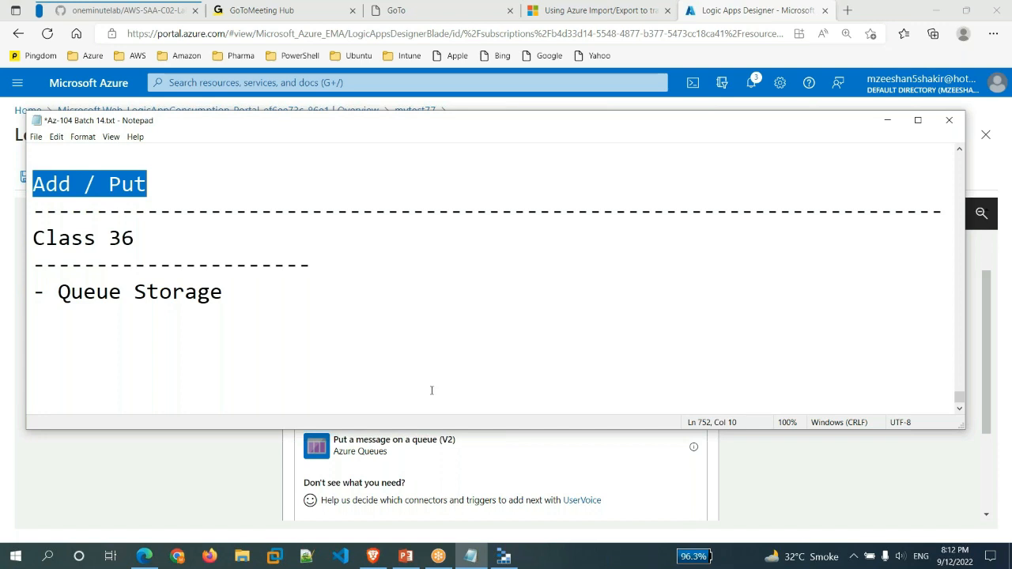
- Back in the browser's Logic Apps Designer, add "Put a message on a queue (V2)" using the mynewstore99 connection settings and queue my777qu
{"action": "left_click", "coordinate": [522, 486]}
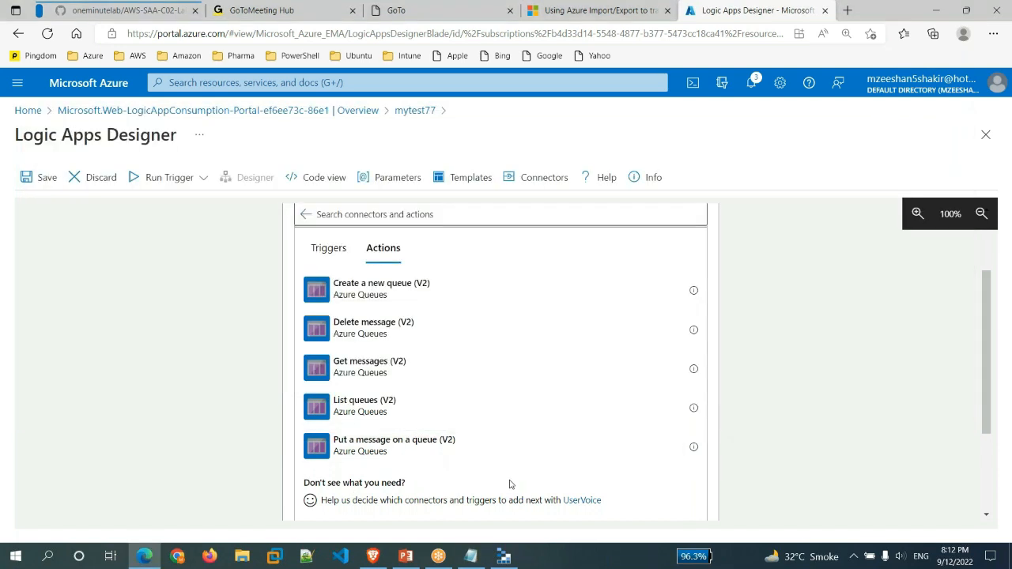
{"action": "left_click", "coordinate": [376, 448]}
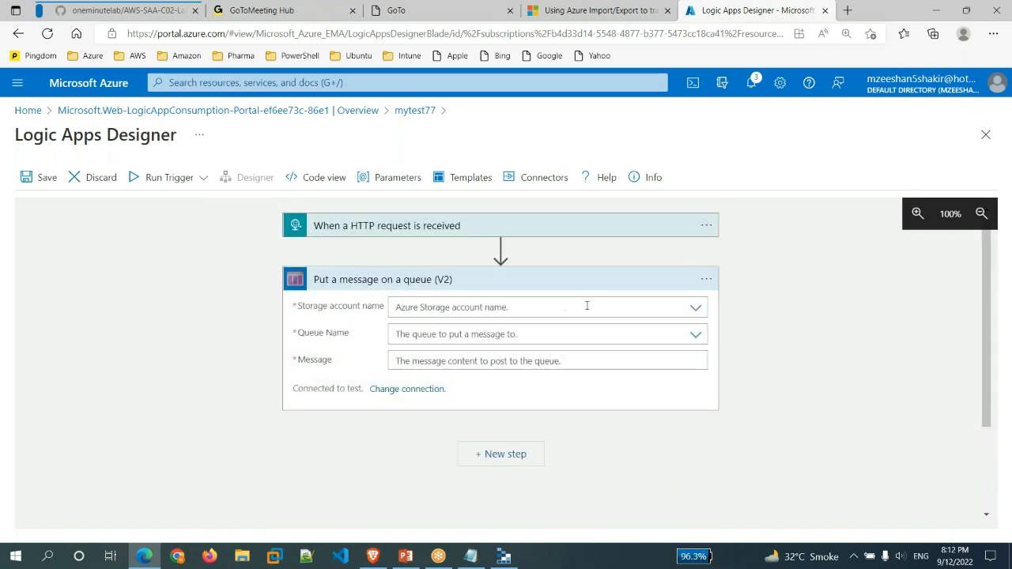
{"action": "left_click", "coordinate": [696, 315]}
{"action": "left_click", "coordinate": [525, 335]}
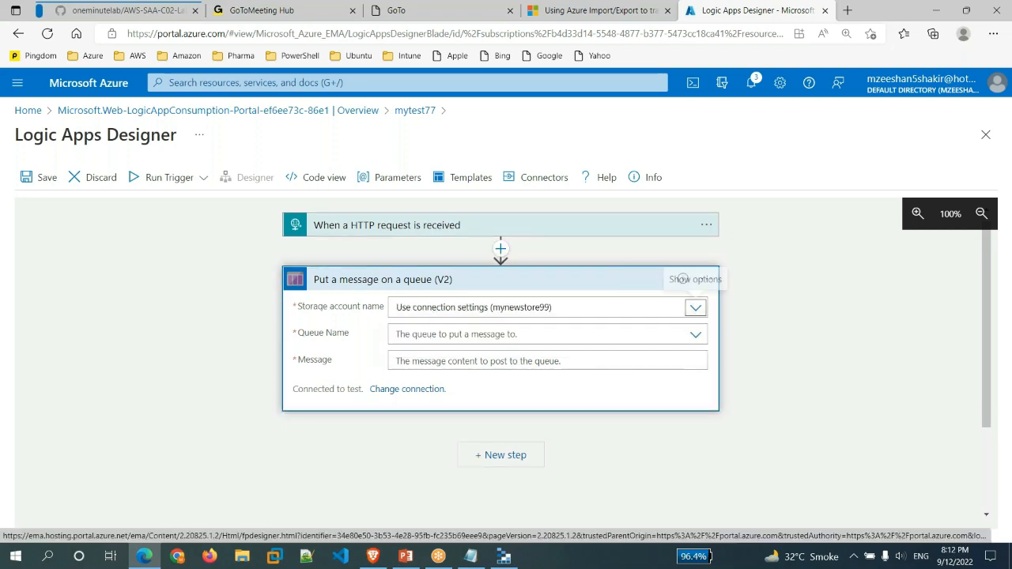
{"action": "left_click", "coordinate": [456, 335]}
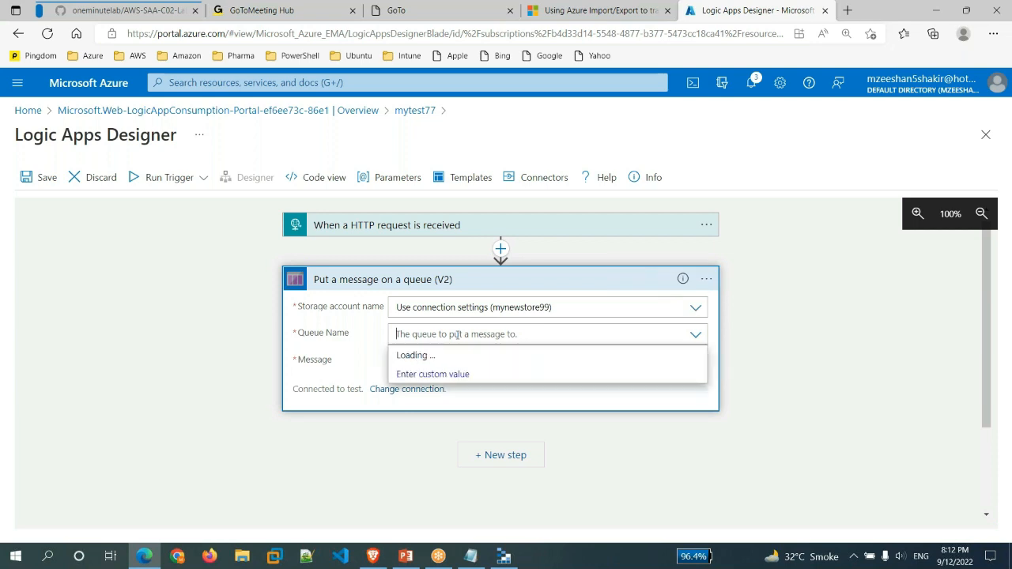
{"action": "left_click", "coordinate": [436, 357]}
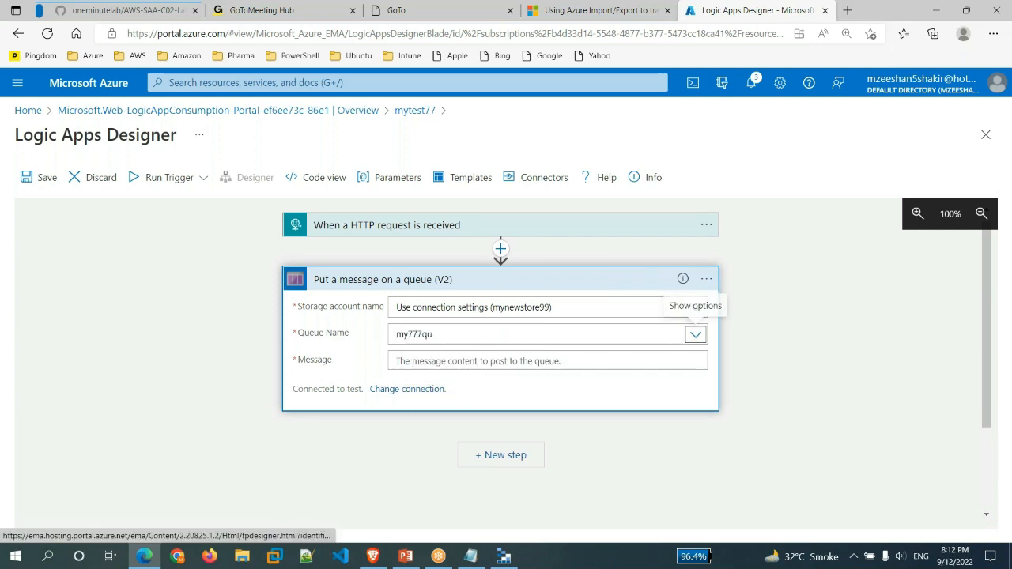
- Set the queue action's message to "test" followed by the expression rand(50,100)
{"action": "left_click", "coordinate": [517, 360]}
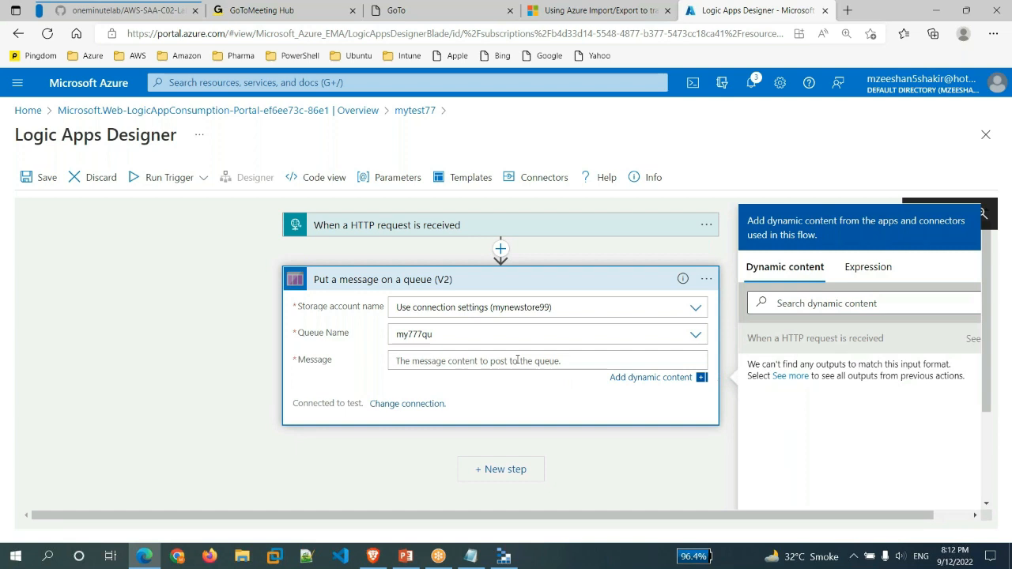
{"action": "type", "text": "test"}
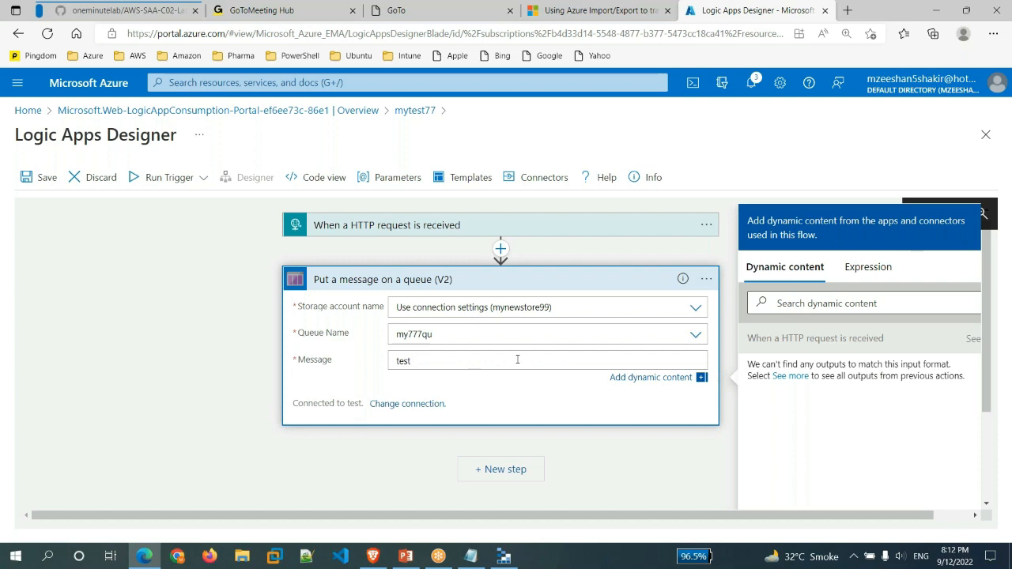
{"action": "left_click", "coordinate": [870, 270]}
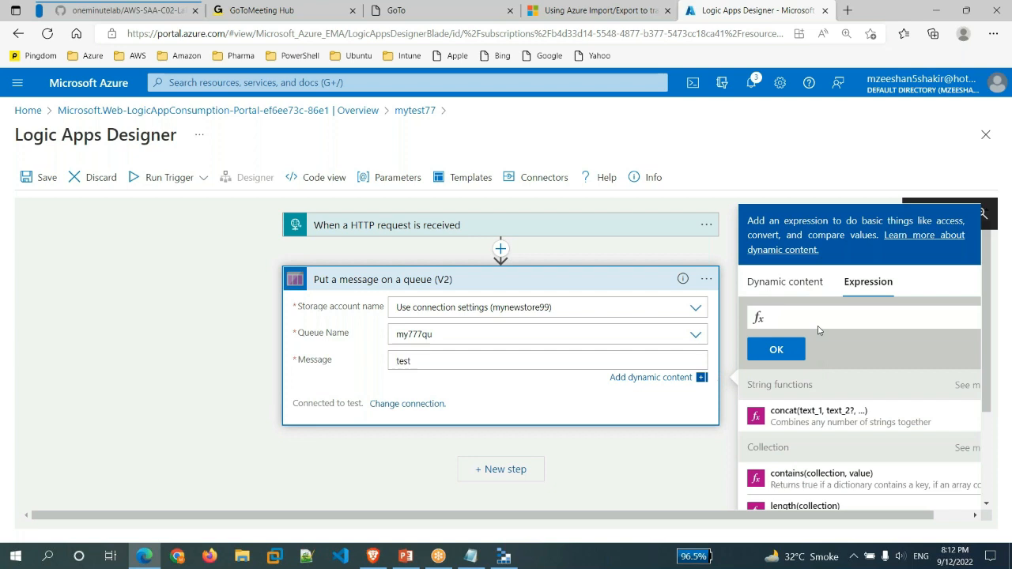
{"action": "type", "text": "rand"}
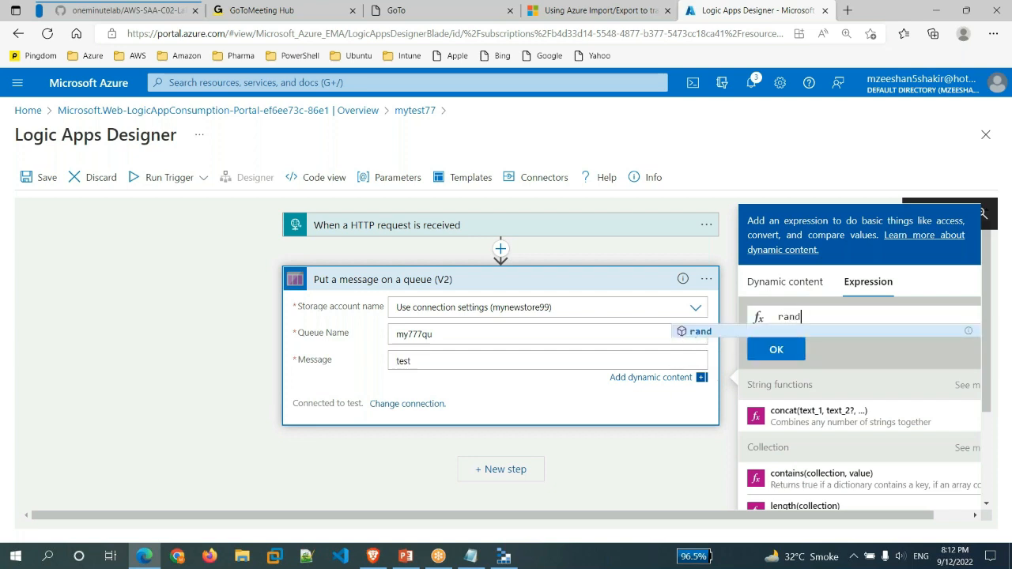
{"action": "type", "text": "("}
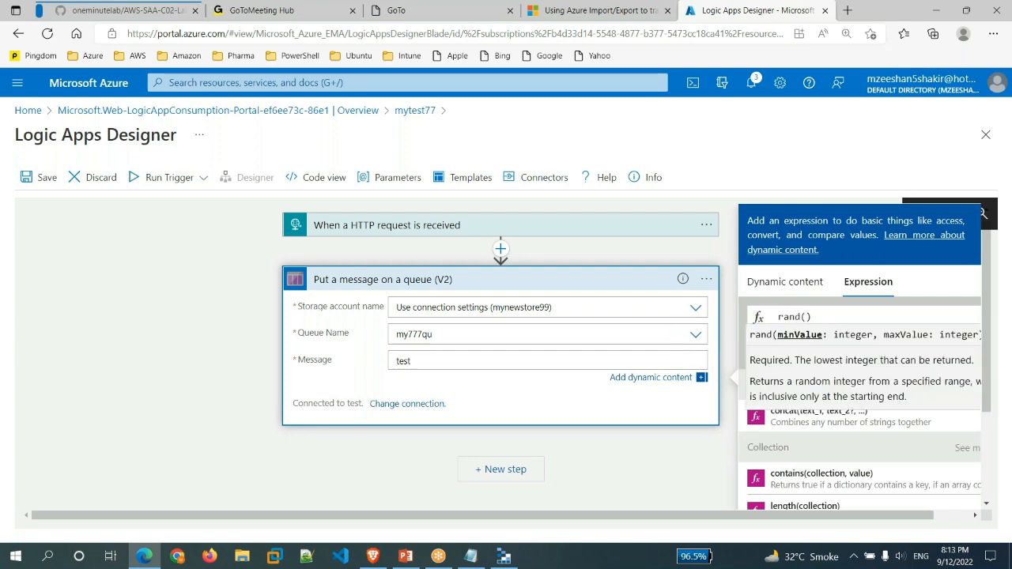
{"action": "type", "text": "50,100"}
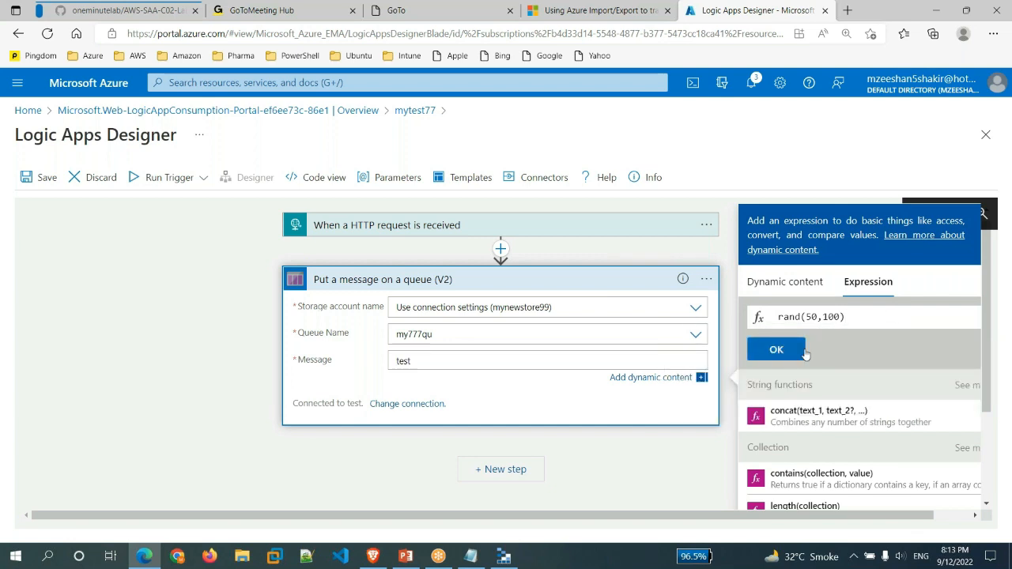
{"action": "left_click", "coordinate": [795, 353]}
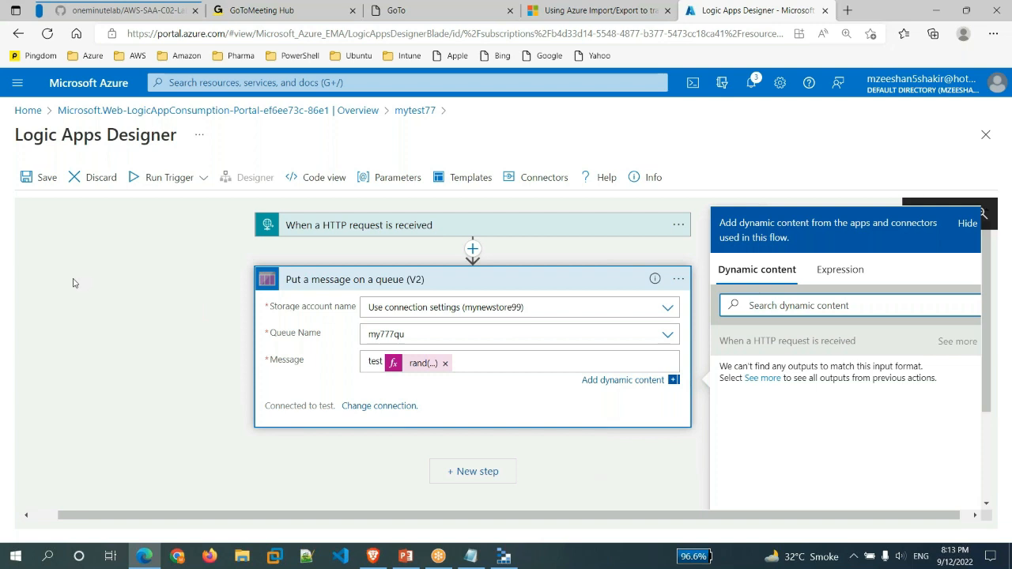
- Save the logic app and run its trigger without a payload
{"action": "left_click", "coordinate": [40, 187]}
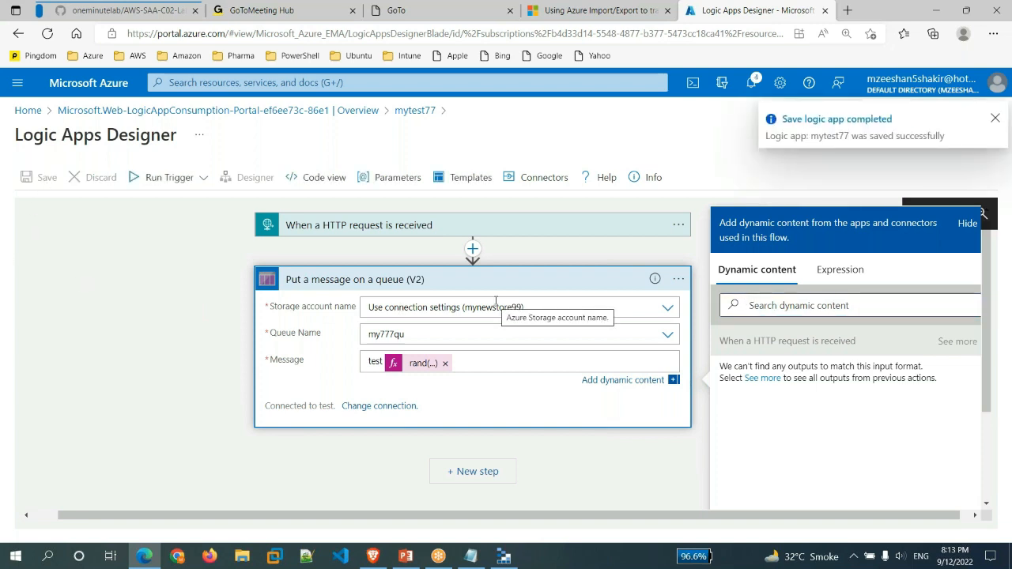
{"action": "left_click", "coordinate": [170, 178]}
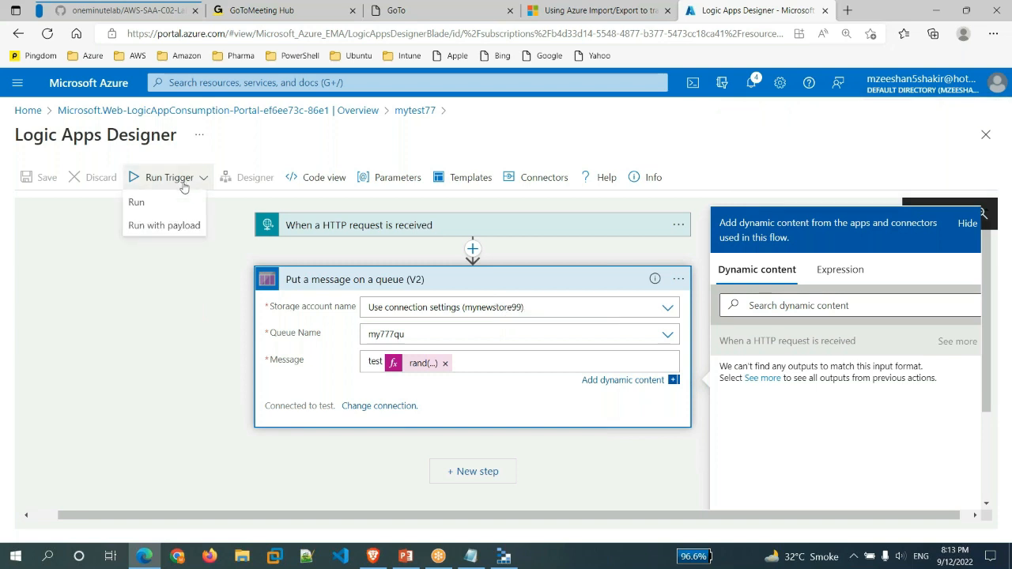
{"action": "left_click", "coordinate": [136, 202]}
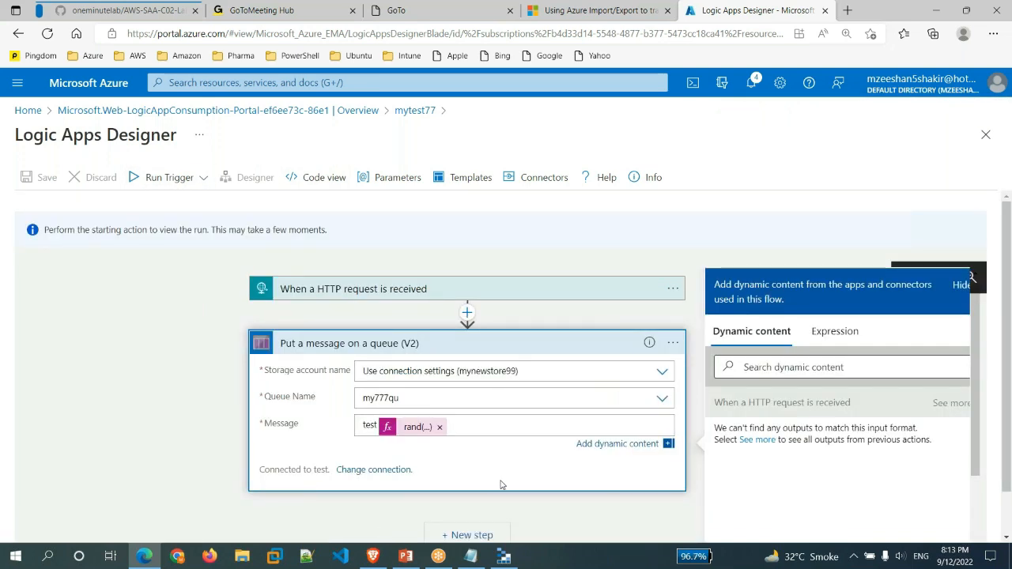
- Switch to Microsoft Azure Storage Explorer and refresh the my777qu queue to check its messages
{"action": "mouse_move", "coordinate": [506, 562]}
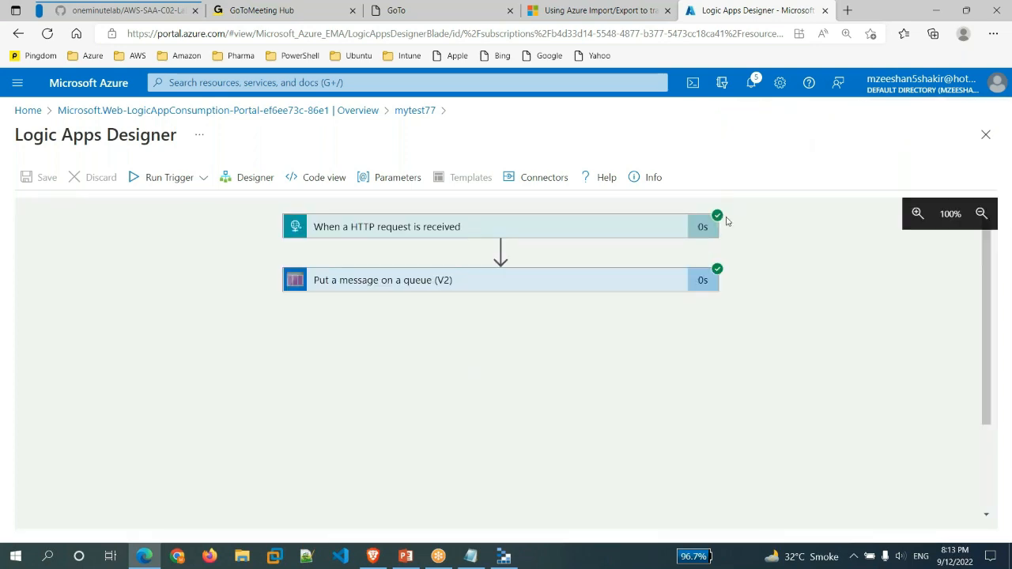
{"action": "left_click", "coordinate": [504, 556]}
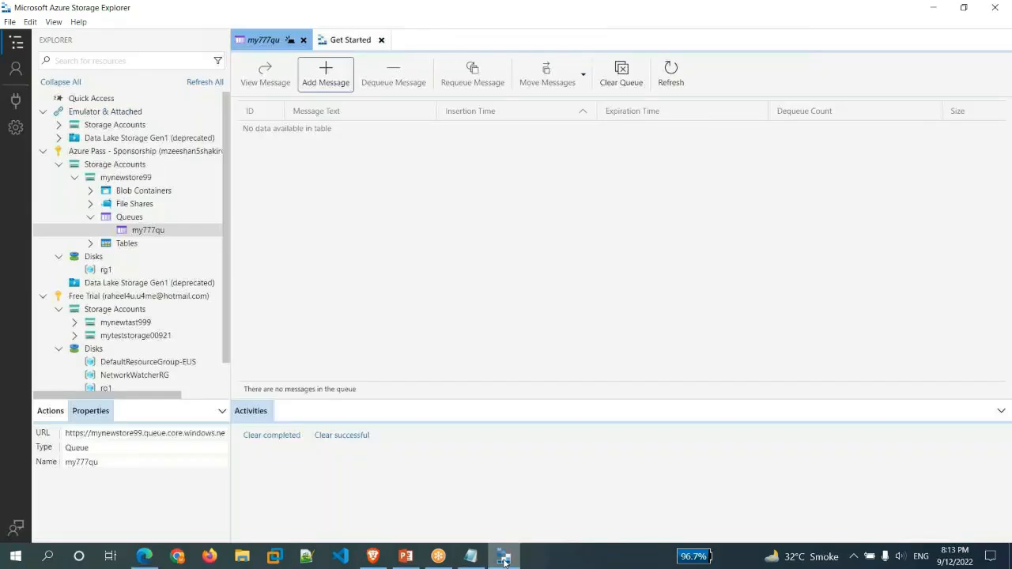
{"action": "left_click", "coordinate": [678, 83]}
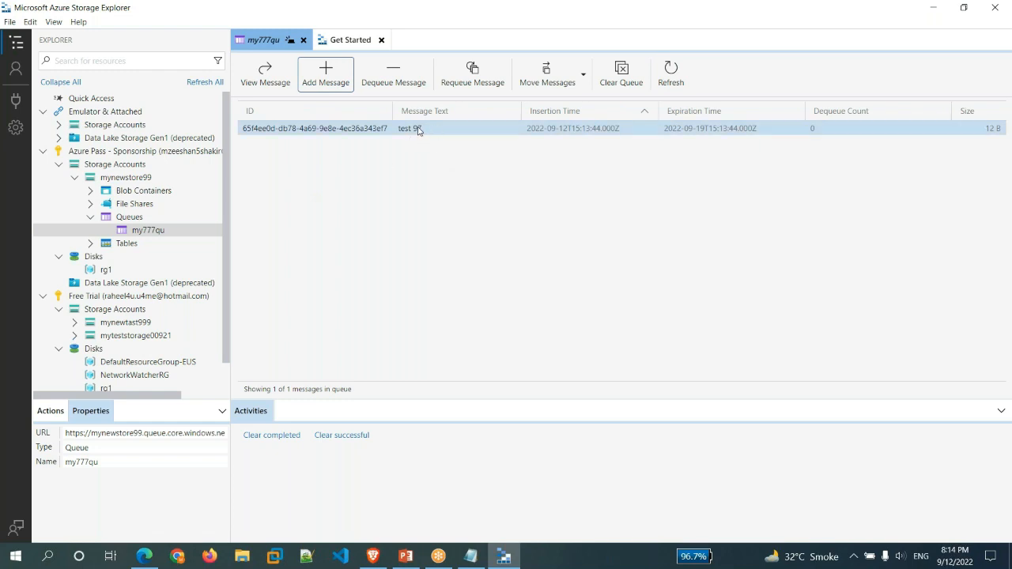
- Run the logic app's trigger once more from the browser, and refresh the my777qu messages in Storage Explorer
{"action": "left_click", "coordinate": [145, 557]}
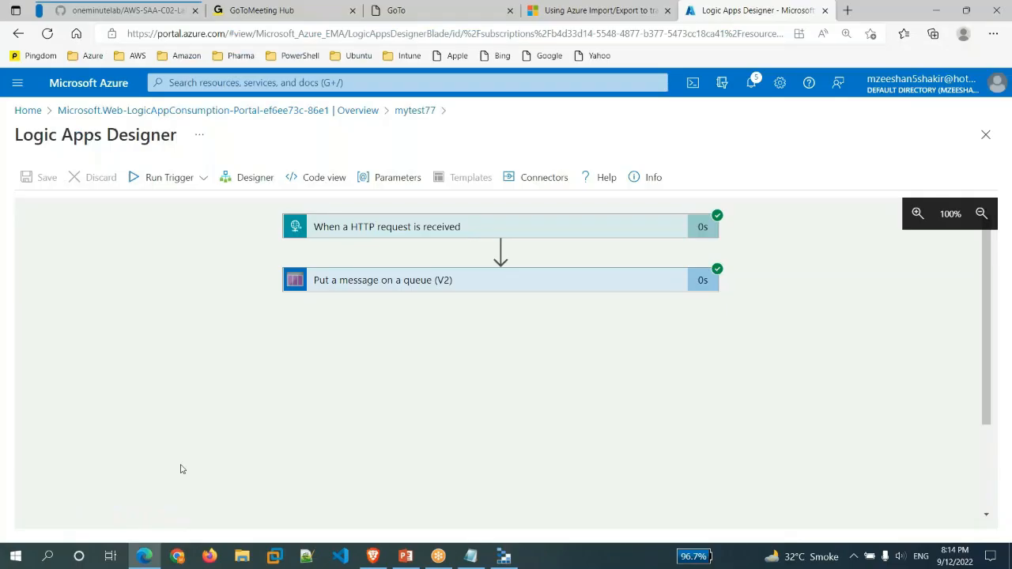
{"action": "left_click", "coordinate": [169, 179]}
{"action": "left_click", "coordinate": [136, 203]}
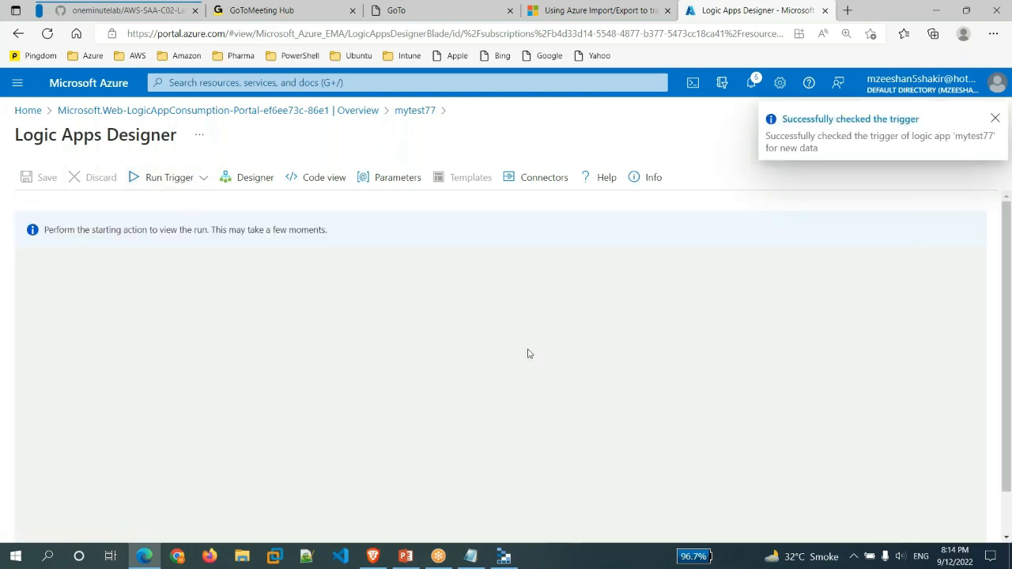
{"action": "left_click", "coordinate": [504, 558]}
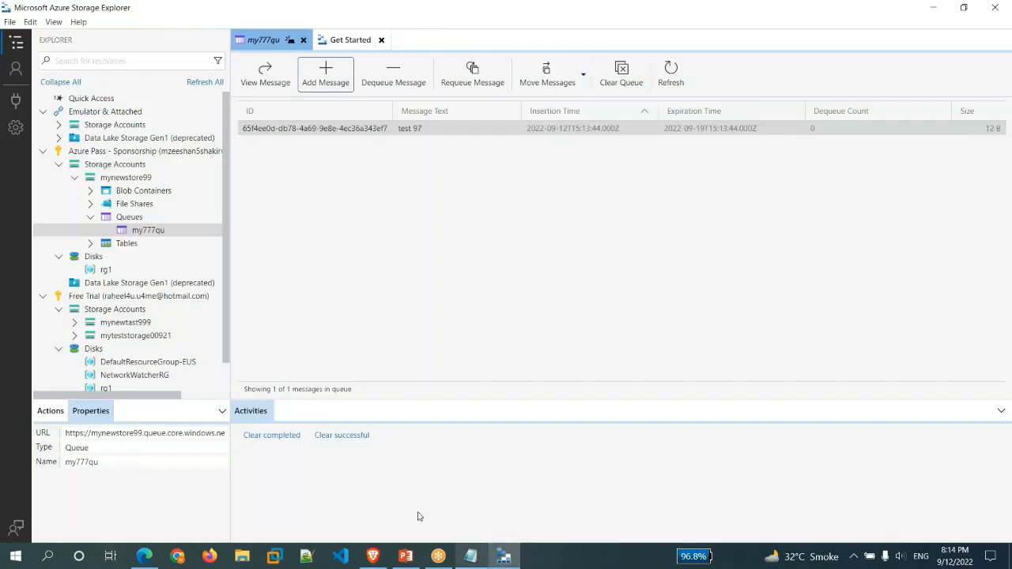
{"action": "left_click", "coordinate": [672, 71]}
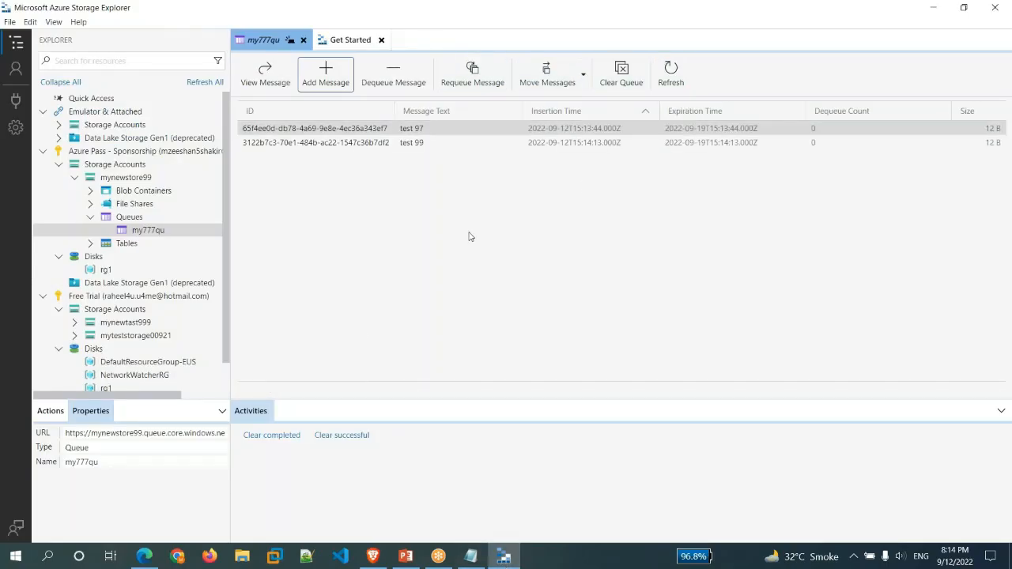
- Return to the logic app's design view in the browser and insert a For each control between the HTTP trigger and the queue action
{"action": "left_click", "coordinate": [504, 558]}
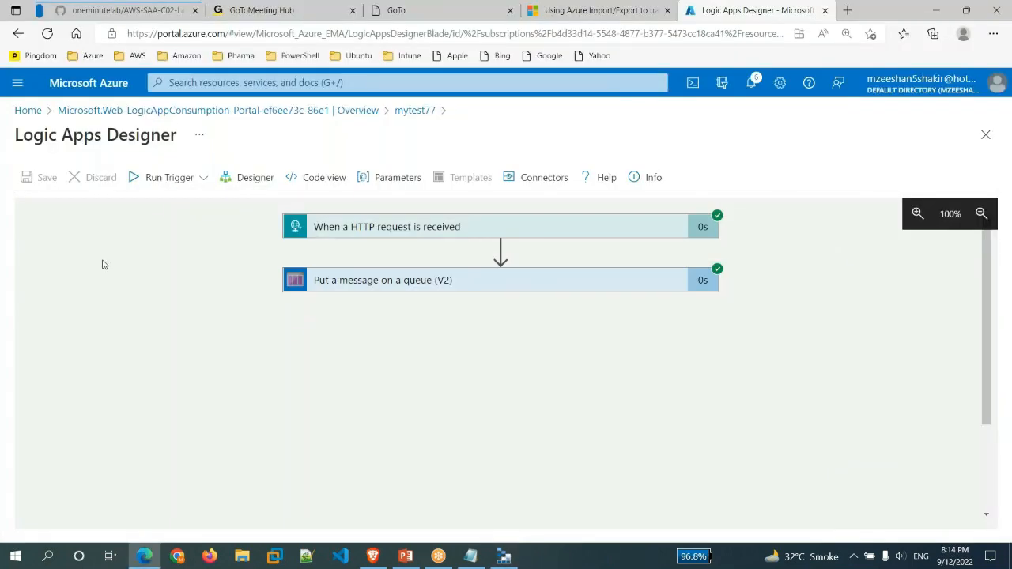
{"action": "left_click", "coordinate": [256, 179]}
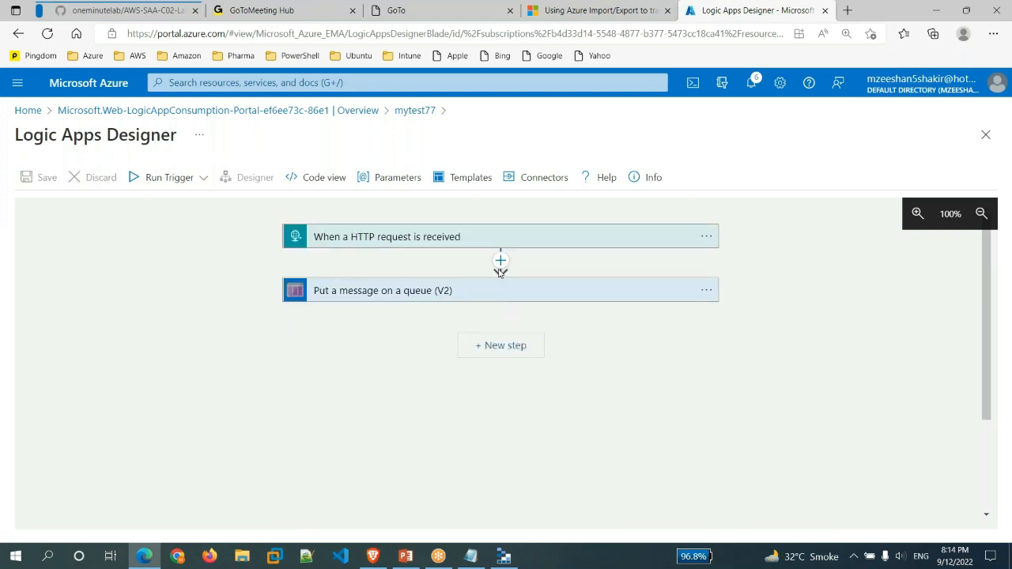
{"action": "left_click", "coordinate": [500, 261]}
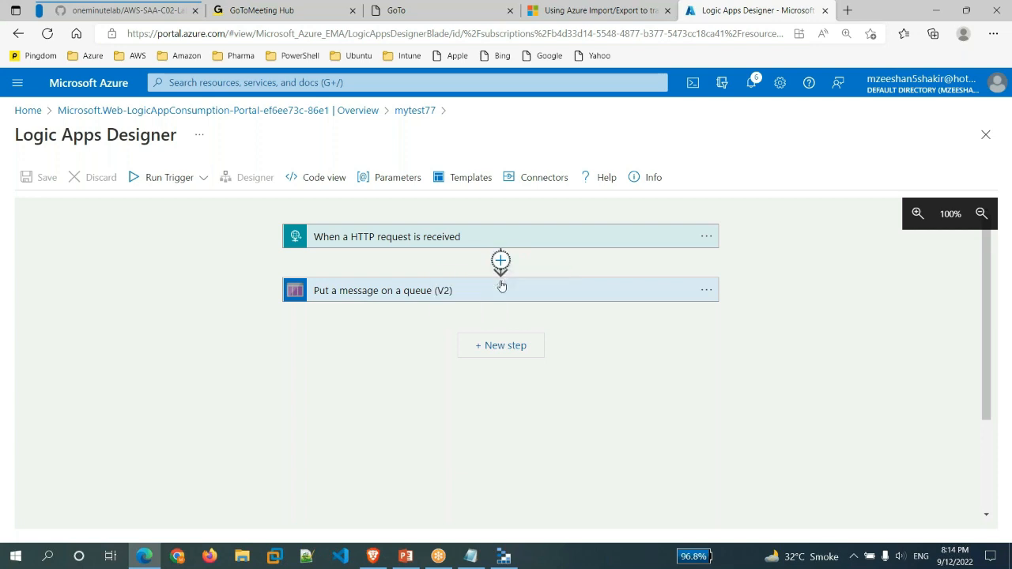
{"action": "left_click", "coordinate": [501, 283]}
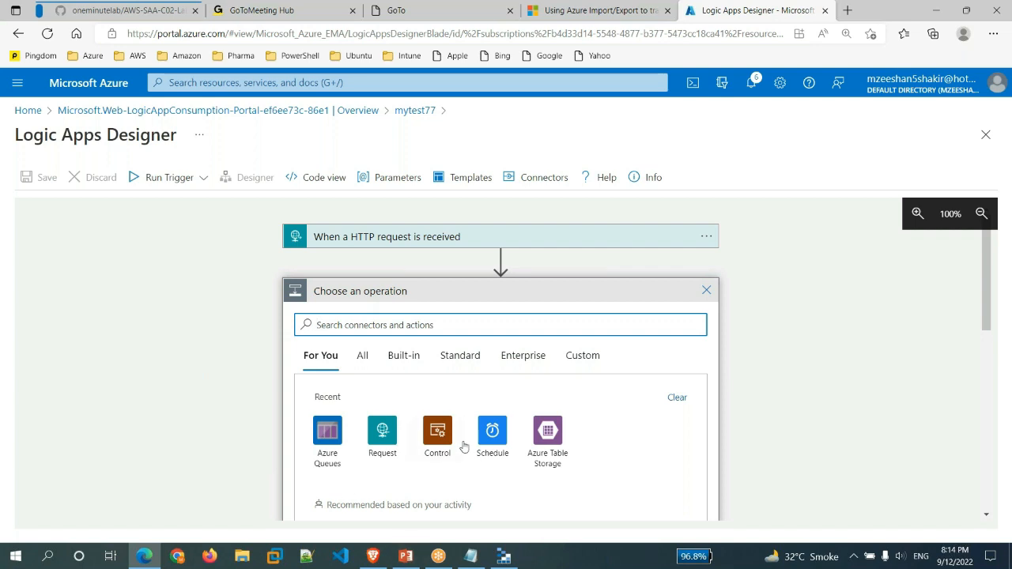
{"action": "left_click", "coordinate": [439, 440]}
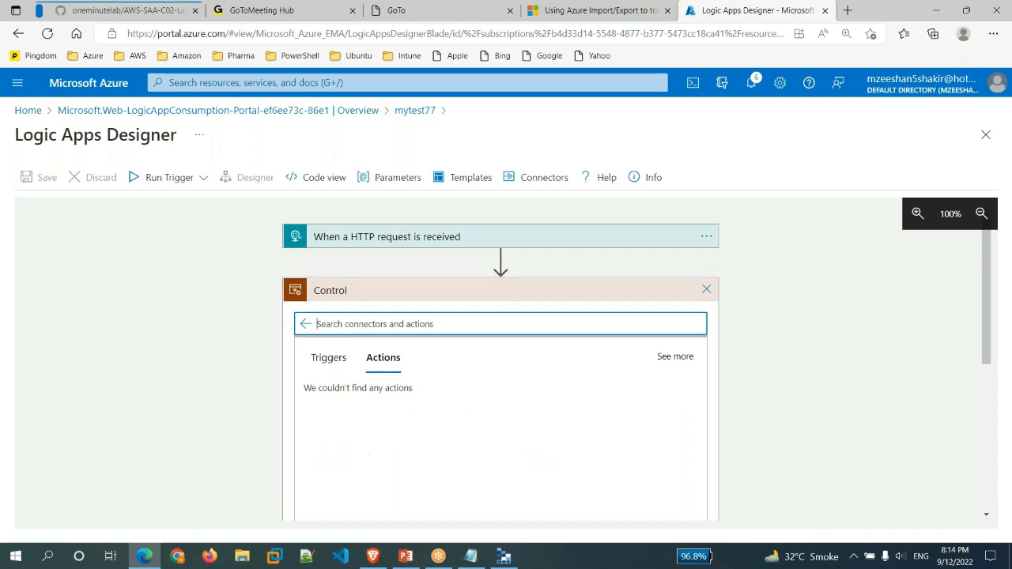
{"action": "scroll", "coordinate": [247, 320], "scroll_direction": "down", "scroll_amount": 2}
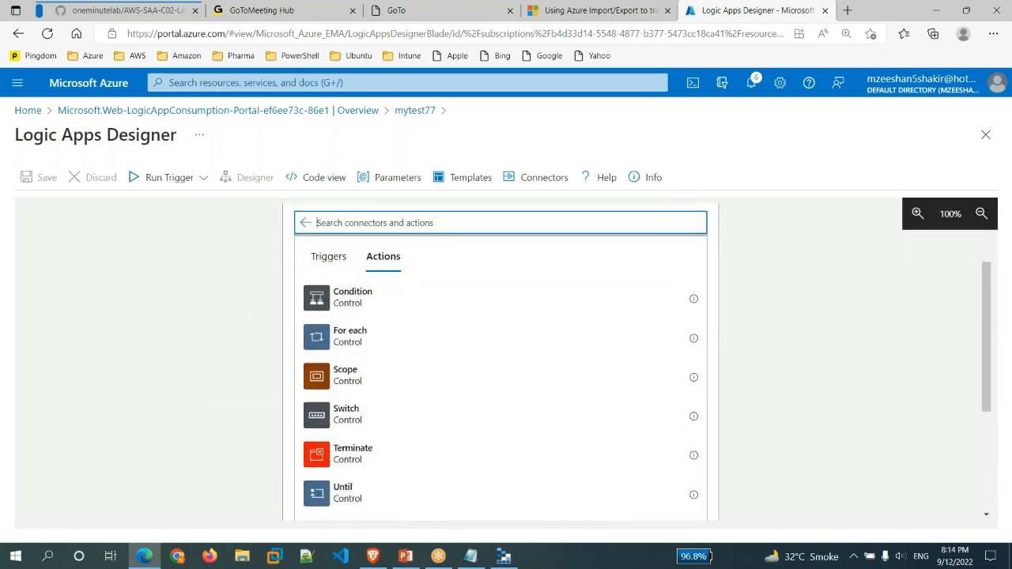
{"action": "left_click", "coordinate": [349, 341]}
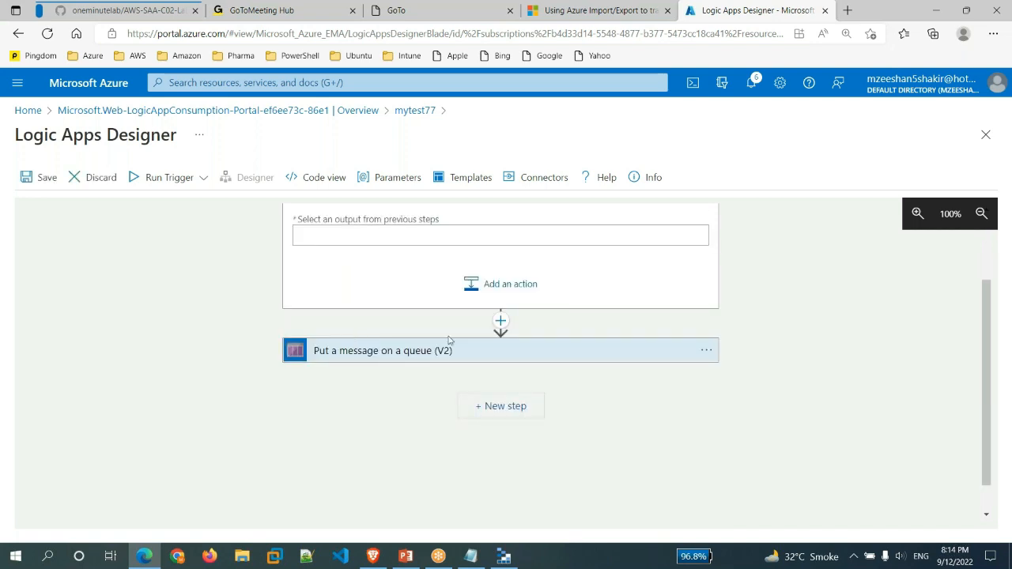
- Enter the array [1,2,3,4,5,6,7,8,9] as the For each loop's input
{"action": "left_click", "coordinate": [478, 301]}
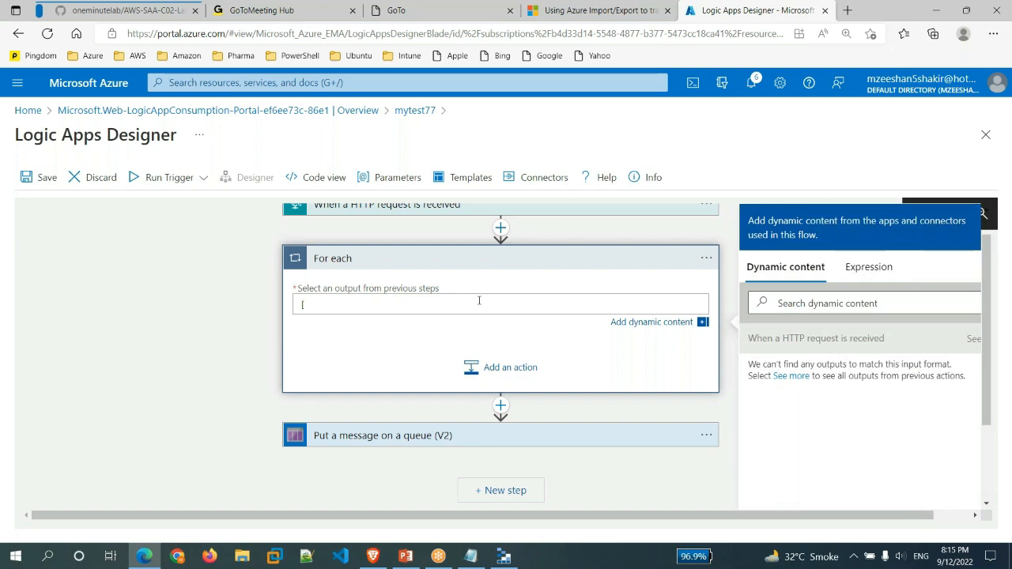
{"action": "type", "text": "[1,2,3,4,5,6,7,8,9"}
{"action": "left_click", "coordinate": [494, 342]}
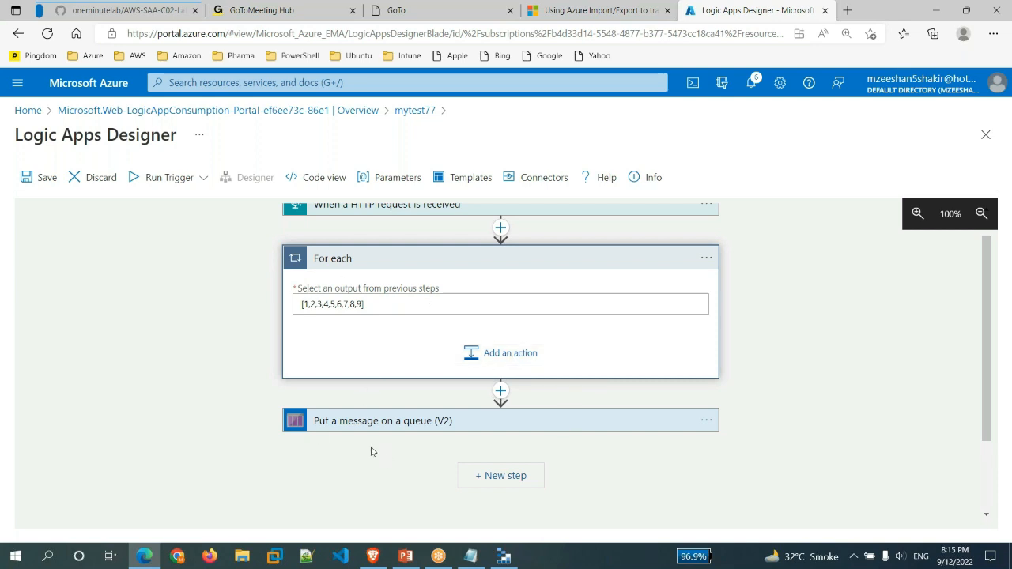
- Move the "Put a message on a queue (V2)" action inside the For each loop and save the logic app
{"action": "left_click_drag", "start_coordinate": [366, 425], "coordinate": [383, 328]}
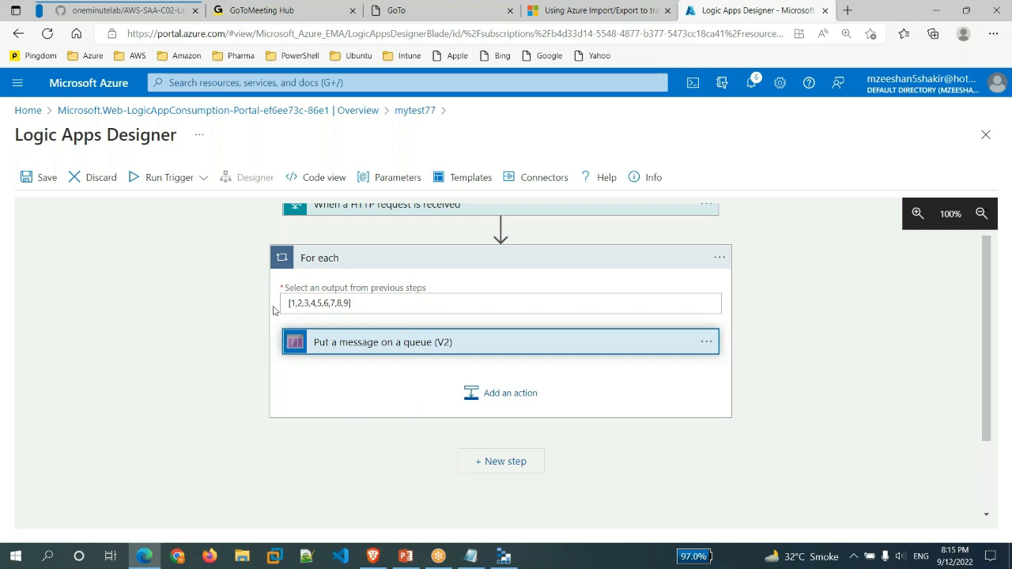
{"action": "left_click", "coordinate": [376, 301]}
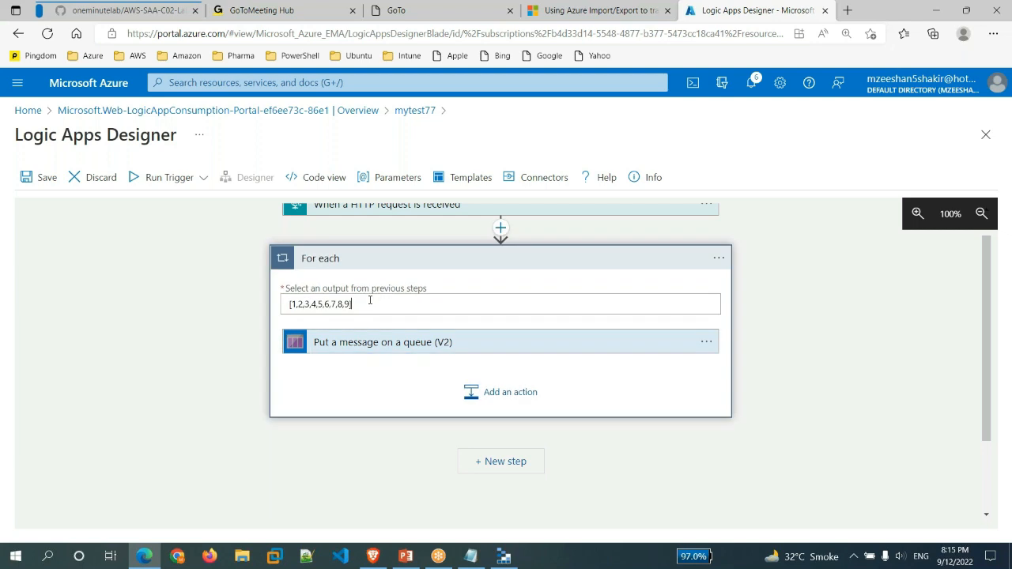
{"action": "left_click", "coordinate": [377, 386]}
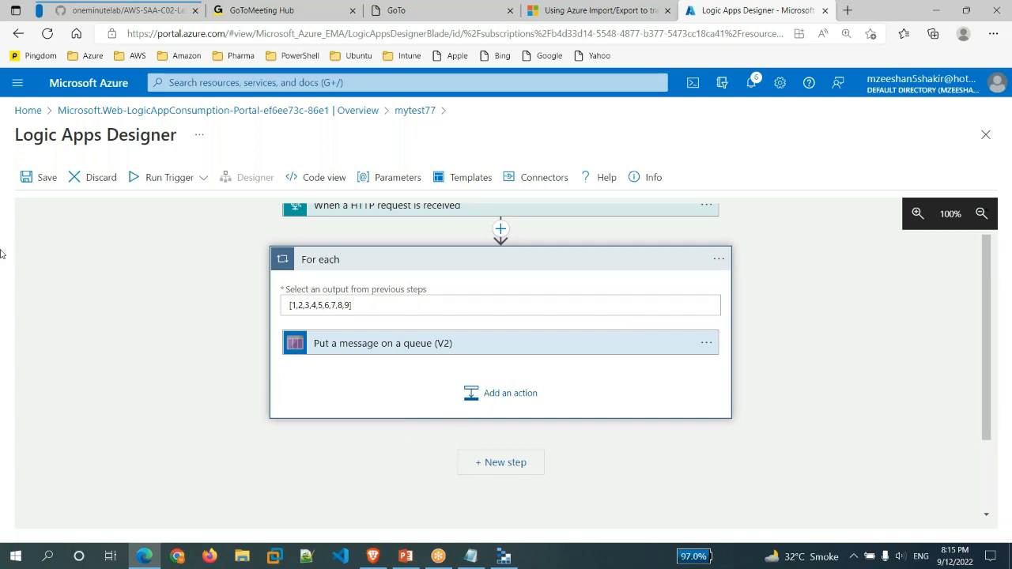
{"action": "left_click", "coordinate": [36, 179]}
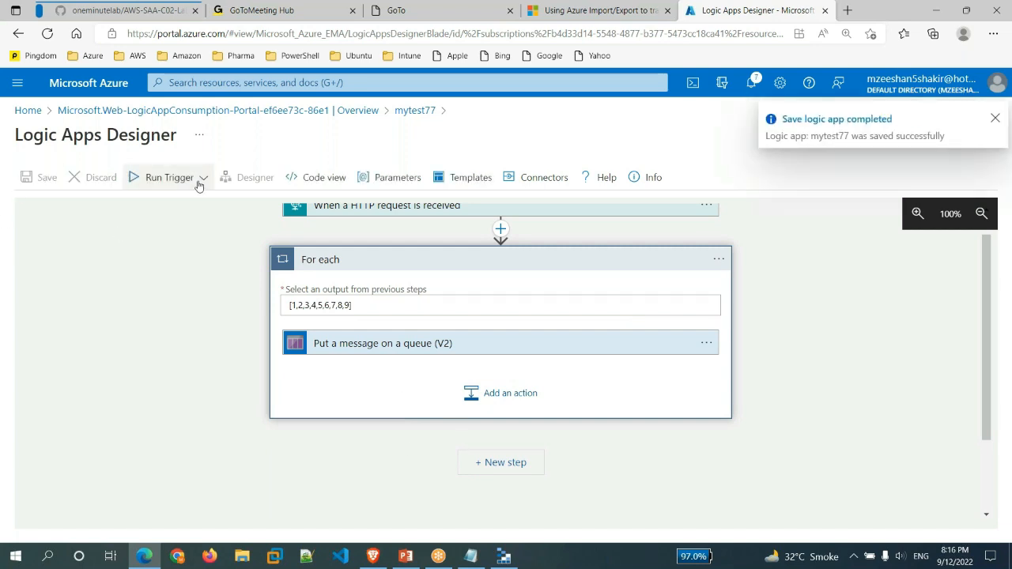
- Run the logic app's trigger and examine the message that each of the first four For each iterations puts on the queue
{"action": "left_click", "coordinate": [200, 180]}
{"action": "left_click", "coordinate": [137, 202]}
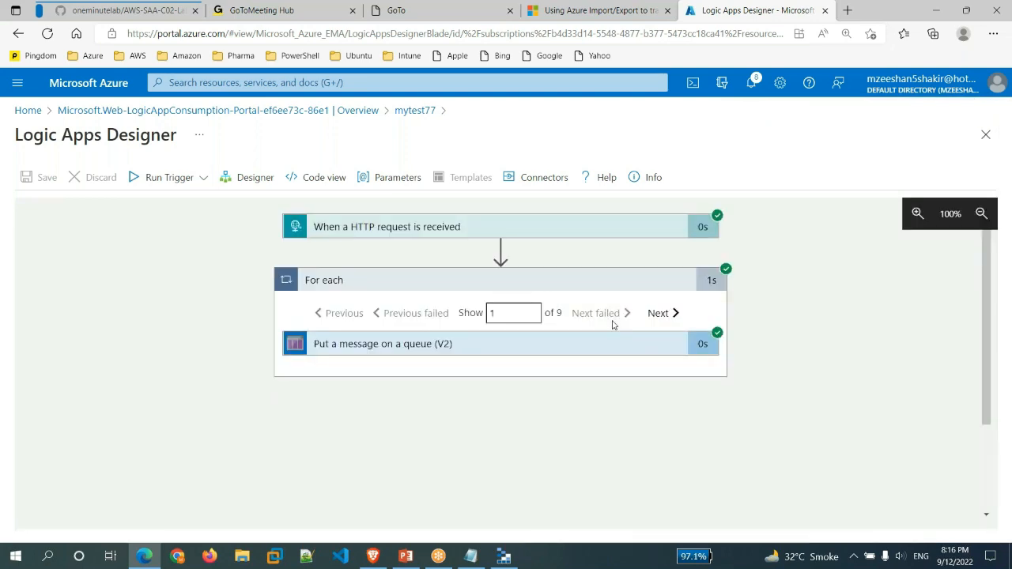
{"action": "left_click", "coordinate": [399, 351]}
{"action": "scroll", "coordinate": [524, 434], "scroll_direction": "down", "scroll_amount": 1}
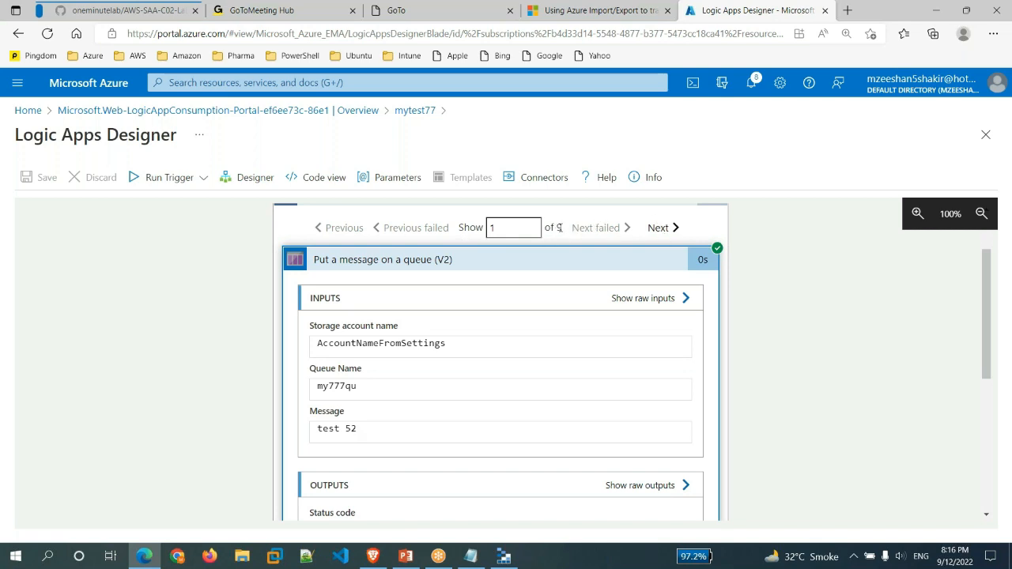
{"action": "left_click", "coordinate": [661, 228]}
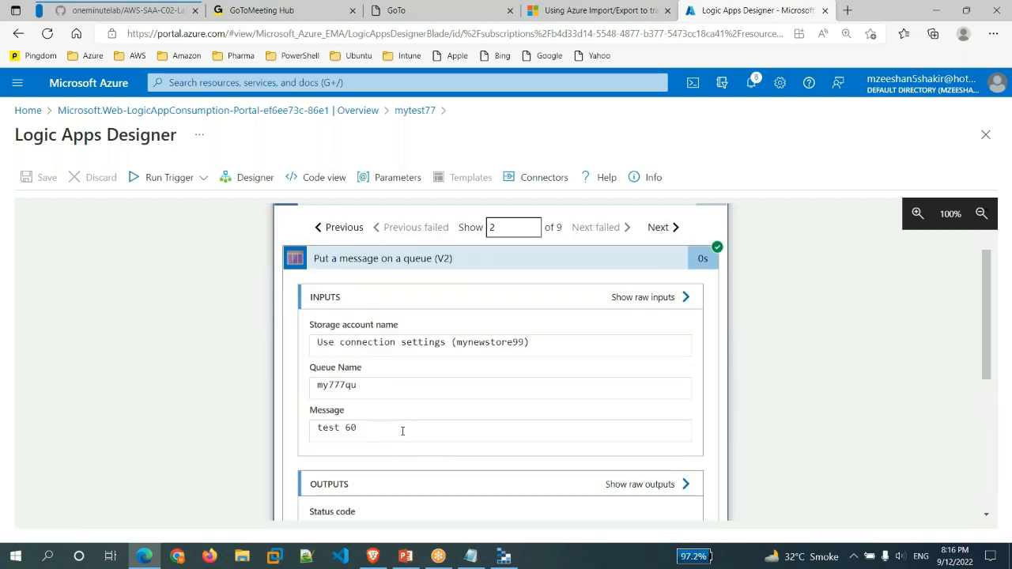
{"action": "left_click", "coordinate": [657, 227]}
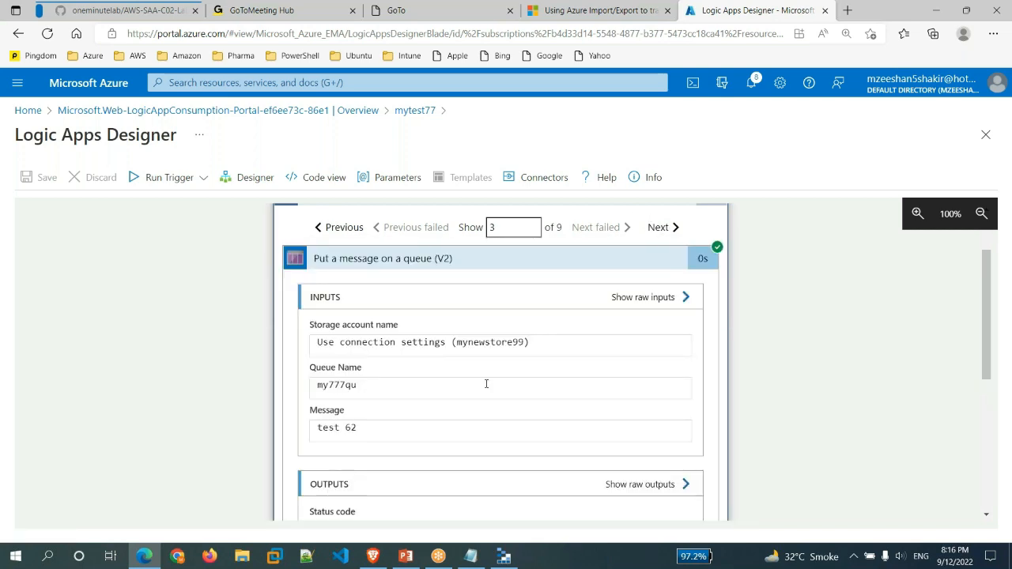
{"action": "left_click", "coordinate": [661, 229]}
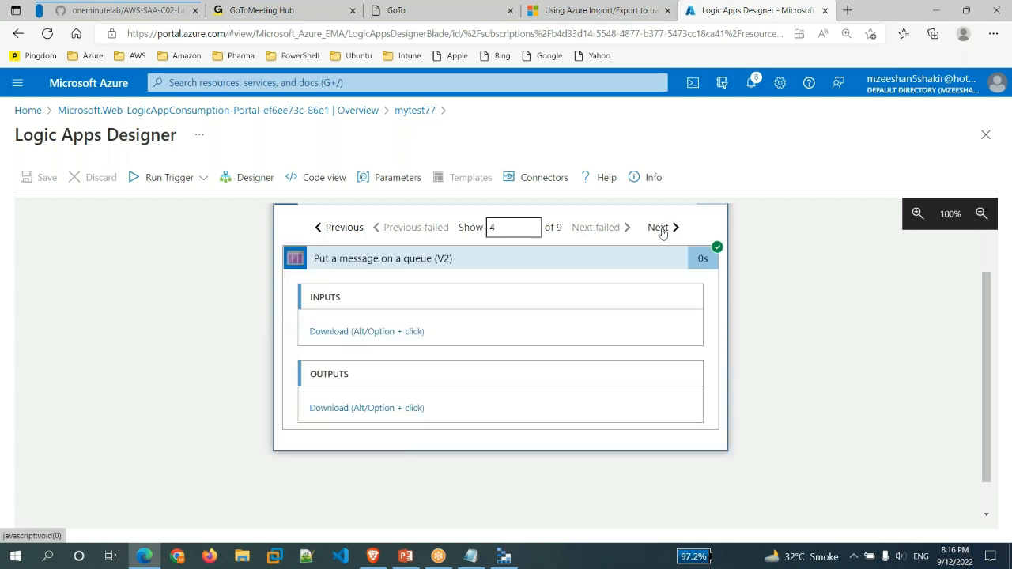
{"action": "left_click_drag", "start_coordinate": [365, 430], "coordinate": [298, 441]}
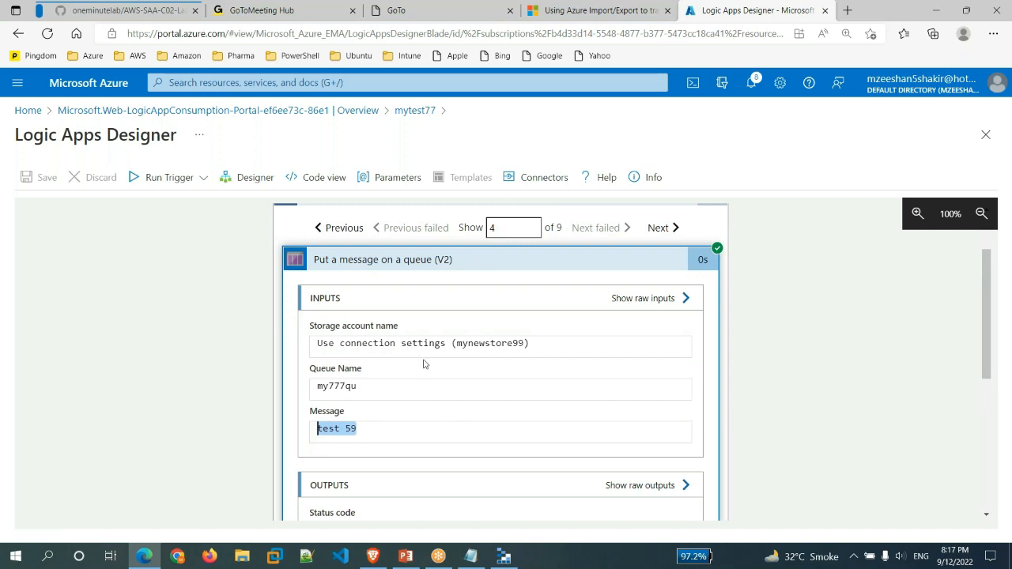
- Switch to Storage Explorer and refresh the messages of the my777qu queue
{"action": "mouse_move", "coordinate": [504, 557]}
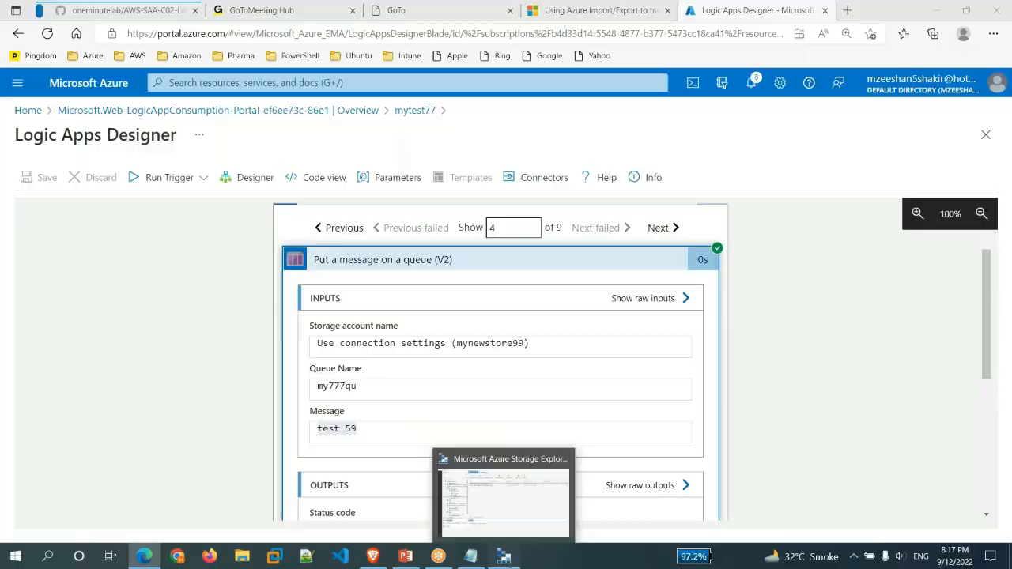
{"action": "left_click", "coordinate": [504, 498]}
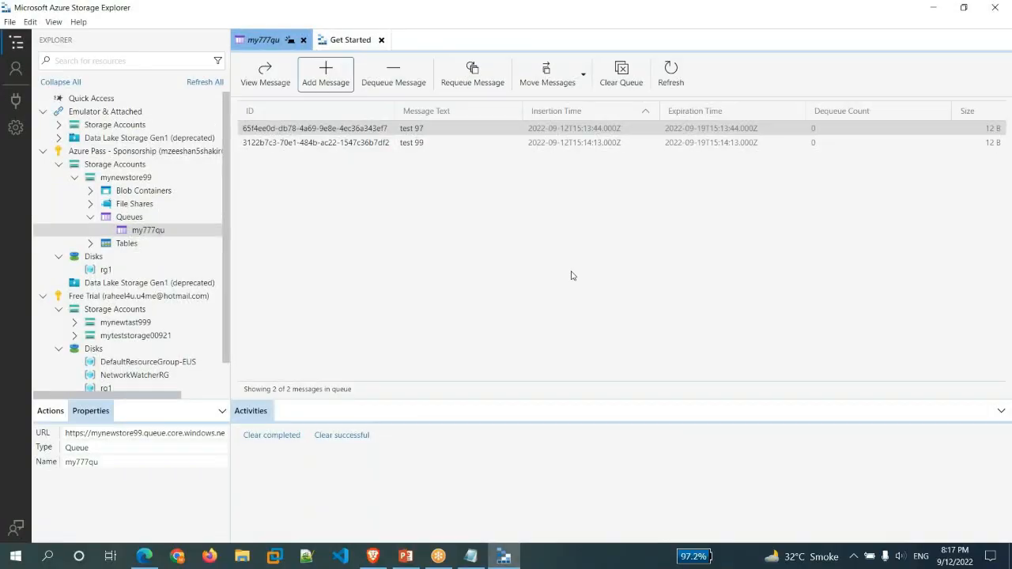
{"action": "left_click", "coordinate": [685, 83]}
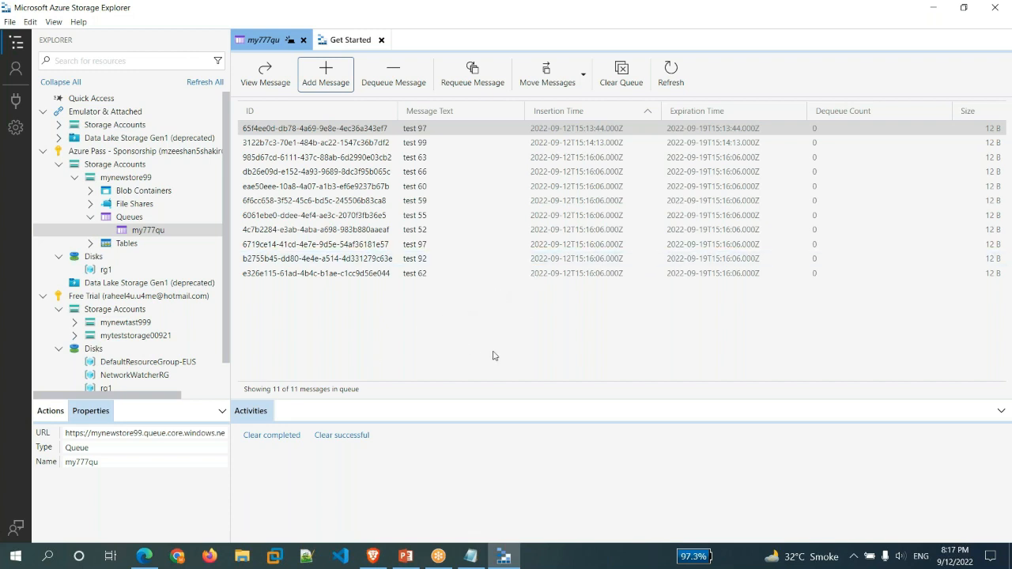
- Return to the logic app in the browser, reopen its design view and review the For each loop's array and queue action
{"action": "mouse_move", "coordinate": [144, 556]}
{"action": "left_click", "coordinate": [166, 524]}
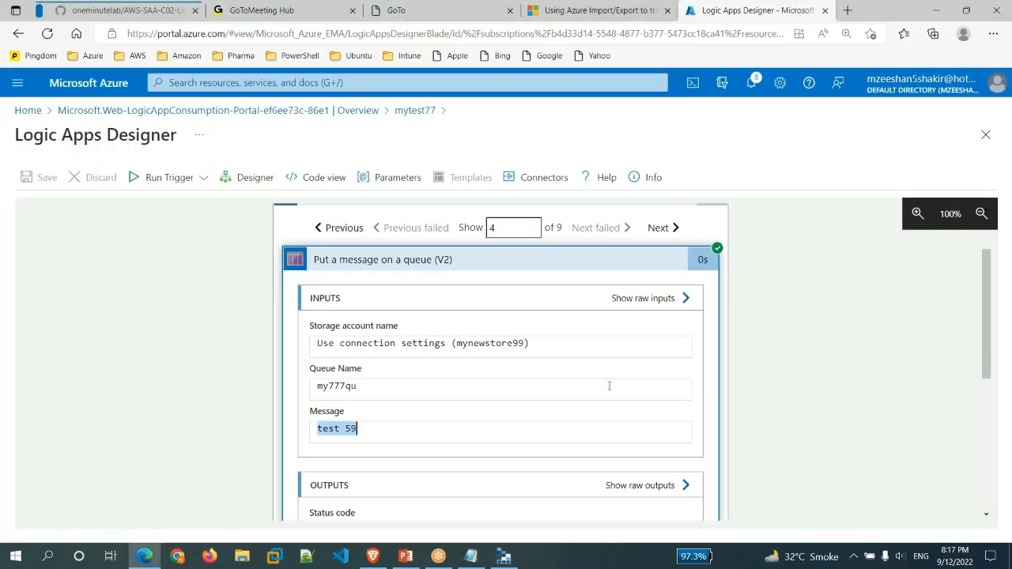
{"action": "left_click", "coordinate": [255, 177]}
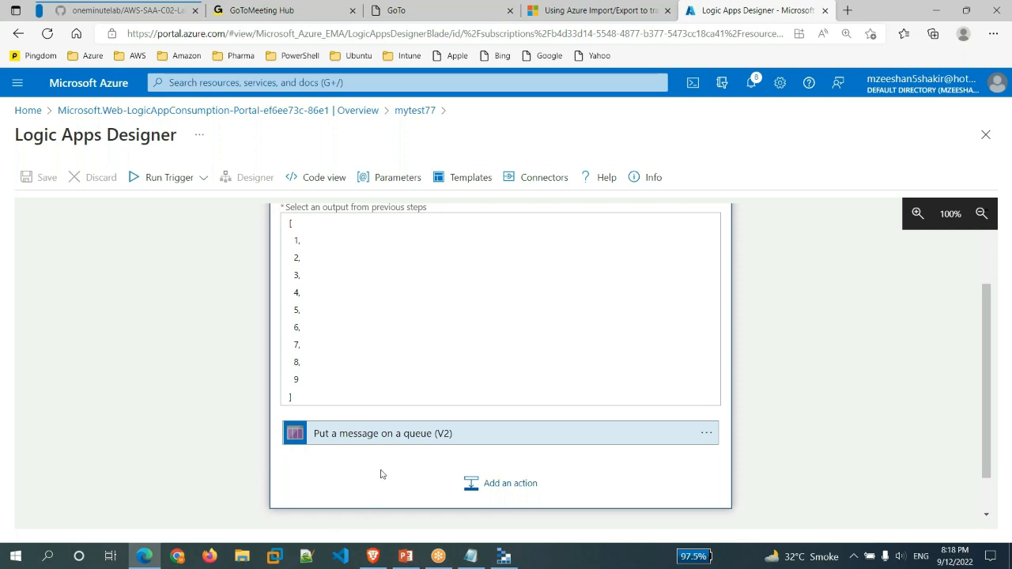
{"action": "scroll", "coordinate": [381, 474], "scroll_direction": "up", "scroll_amount": 3}
{"action": "scroll", "coordinate": [380, 473], "scroll_direction": "down", "scroll_amount": 2}
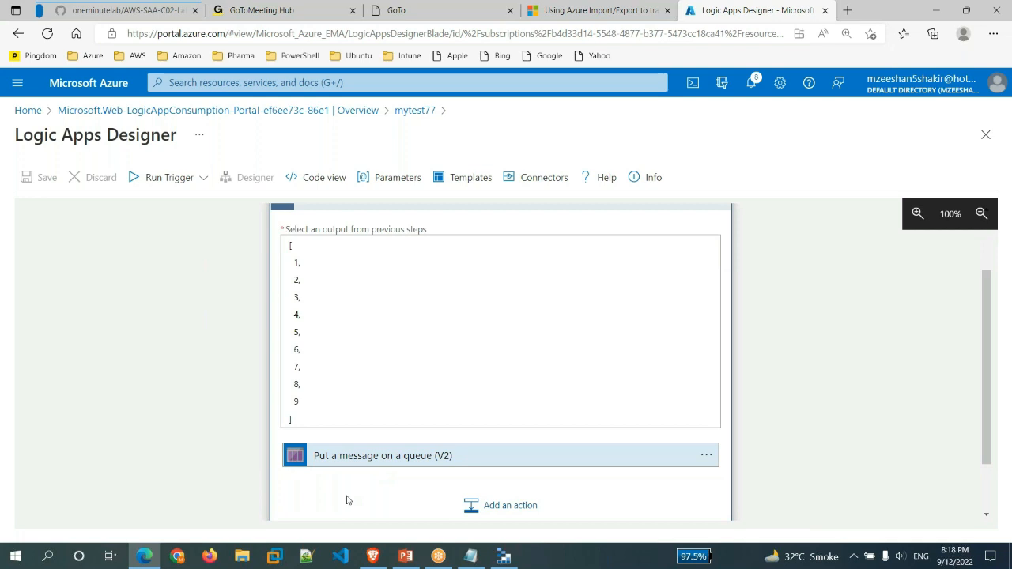
{"action": "scroll", "coordinate": [468, 277], "scroll_direction": "up", "scroll_amount": 3}
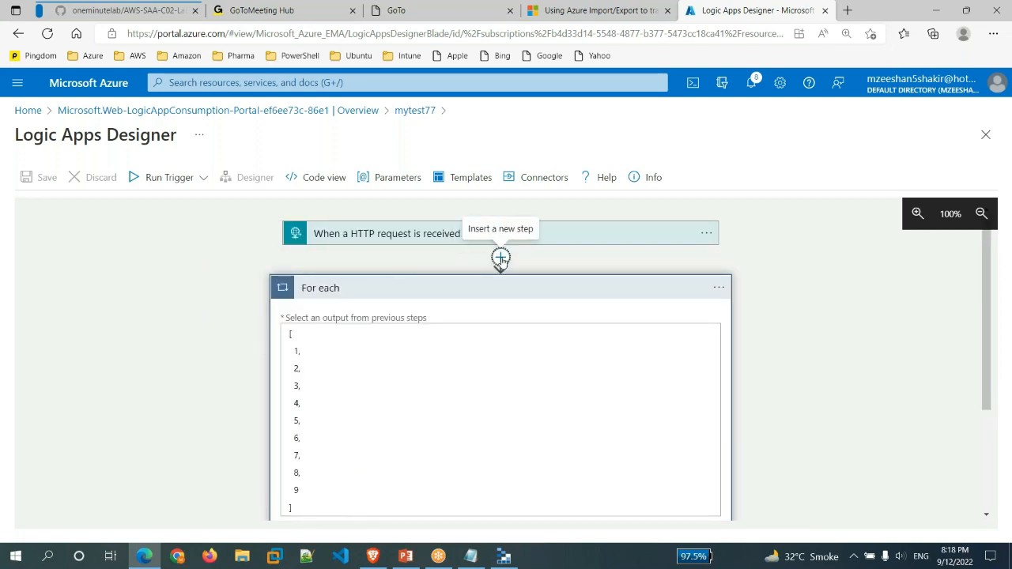
{"action": "left_click", "coordinate": [500, 259]}
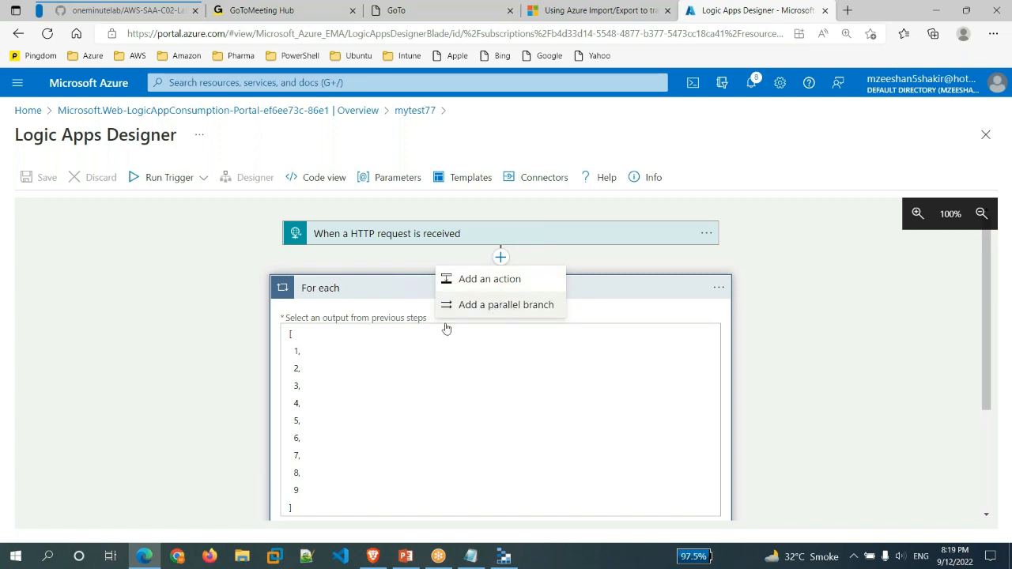
{"action": "left_click", "coordinate": [484, 306]}
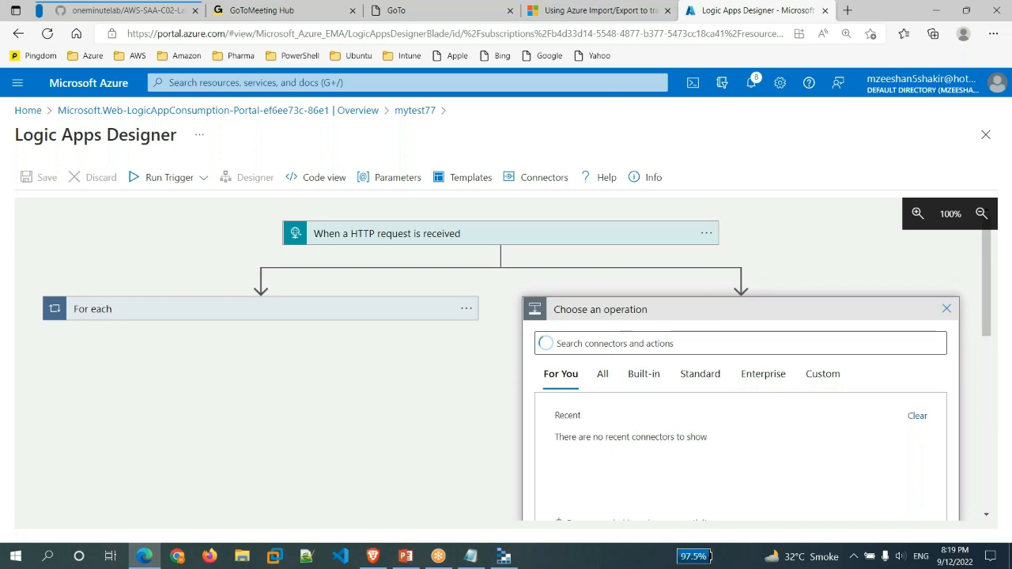
{"action": "left_click", "coordinate": [271, 308]}
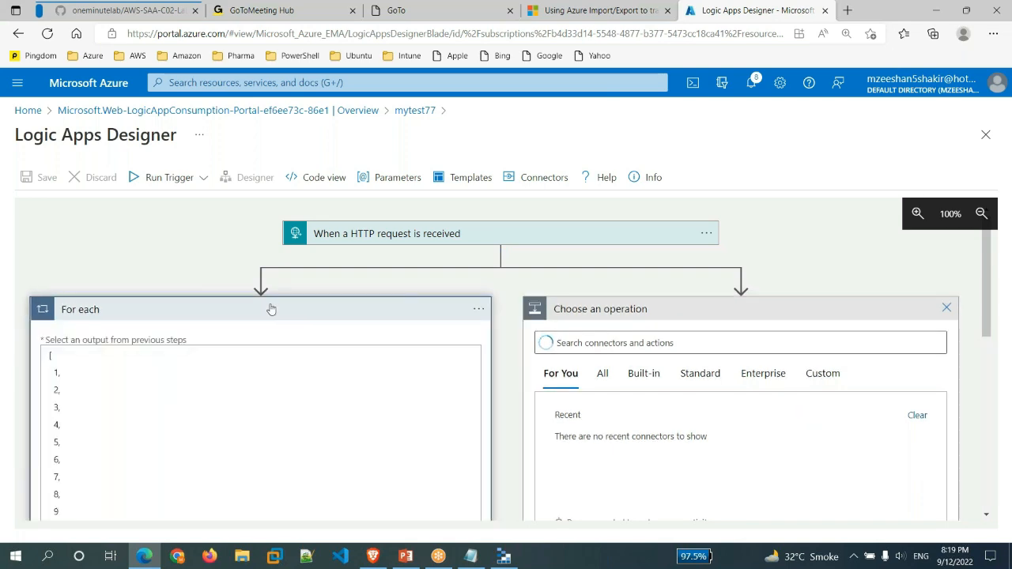
{"action": "scroll", "coordinate": [271, 308], "scroll_direction": "down", "scroll_amount": 3}
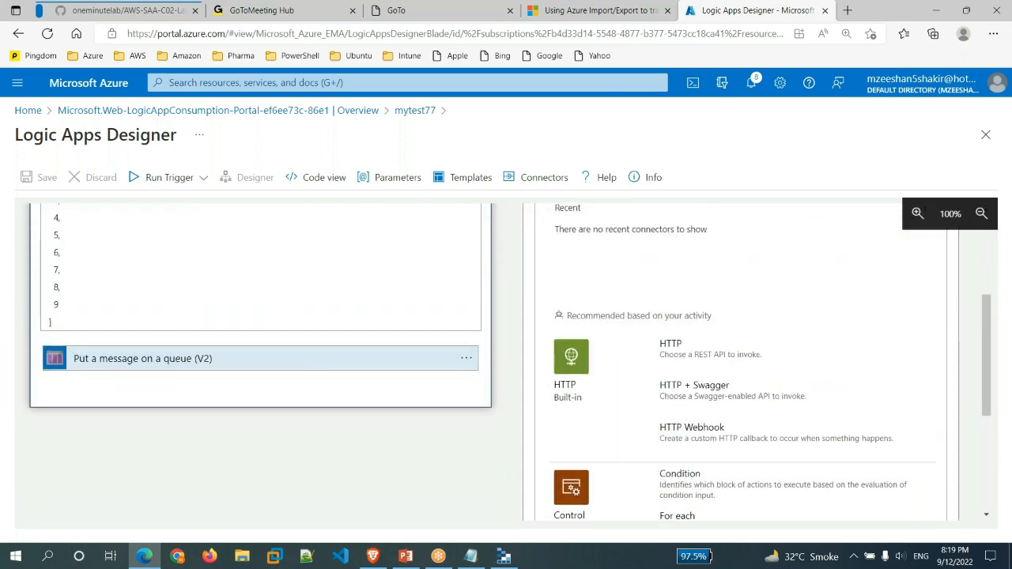
{"action": "scroll", "coordinate": [425, 389], "scroll_direction": "up", "scroll_amount": 1}
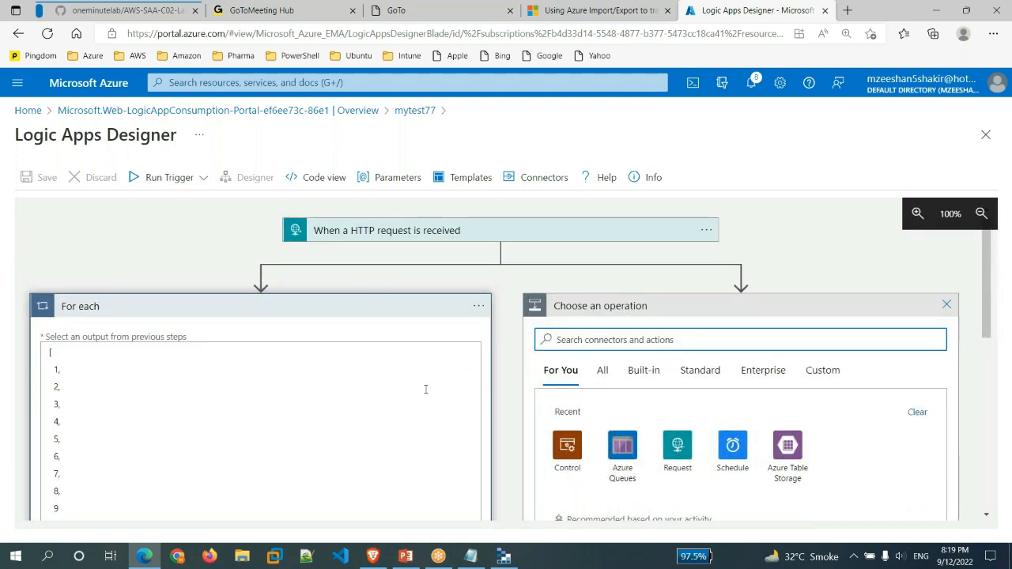
{"action": "scroll", "coordinate": [289, 368], "scroll_direction": "down", "scroll_amount": 1}
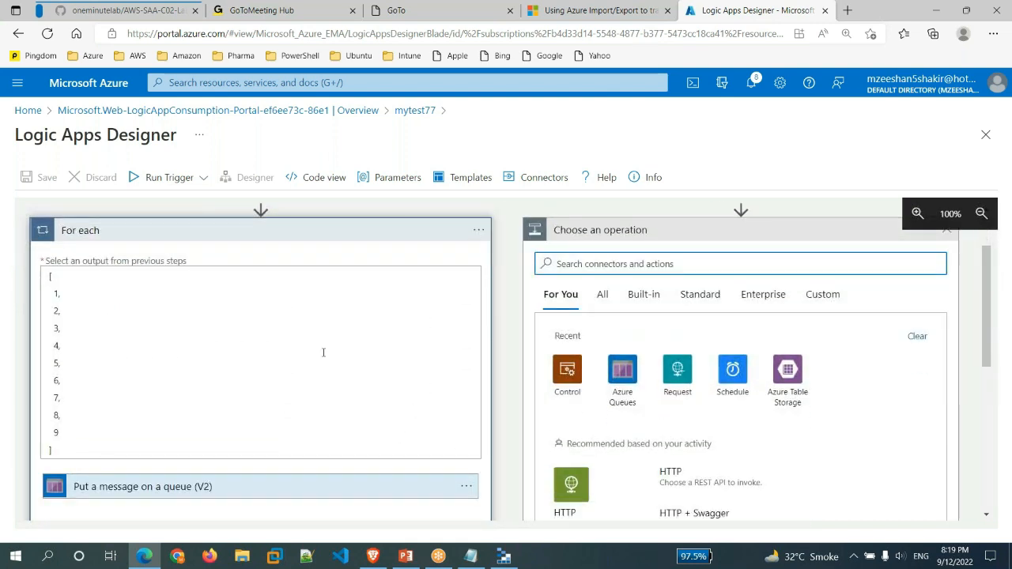
{"action": "scroll", "coordinate": [324, 353], "scroll_direction": "up", "scroll_amount": 1}
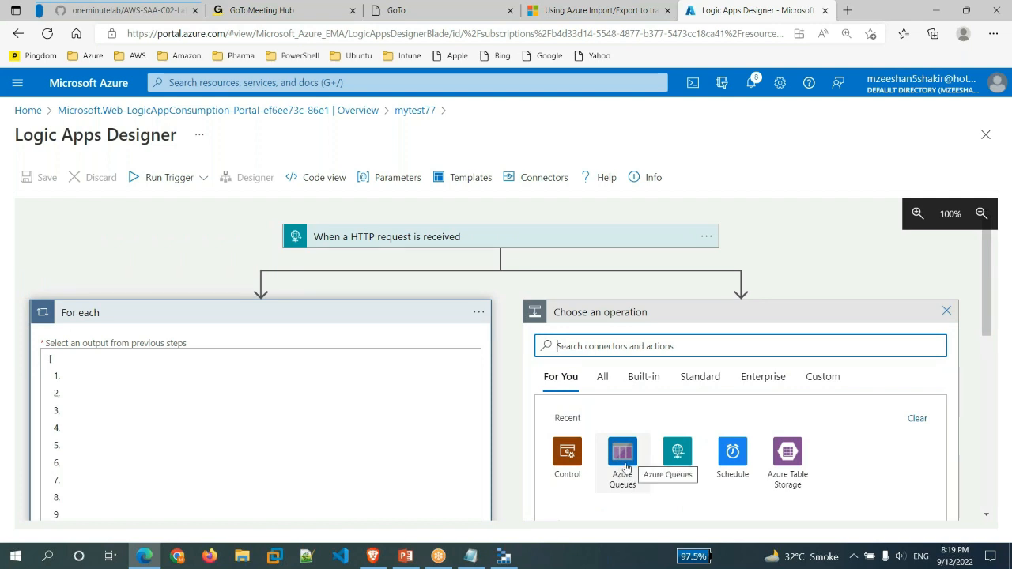
{"action": "scroll", "coordinate": [625, 468], "scroll_direction": "down", "scroll_amount": 2}
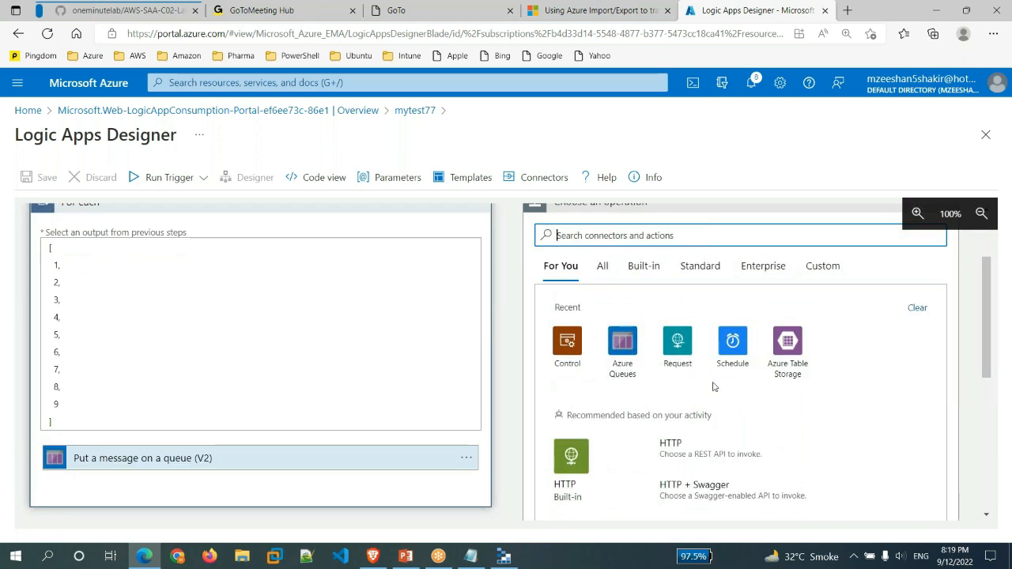
{"action": "left_click", "coordinate": [674, 345]}
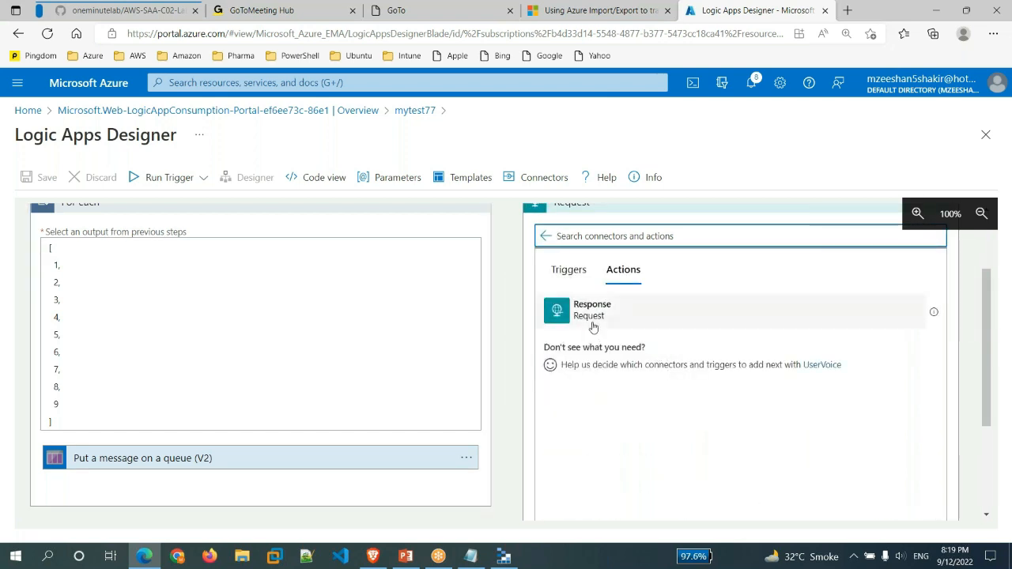
{"action": "left_click", "coordinate": [577, 273]}
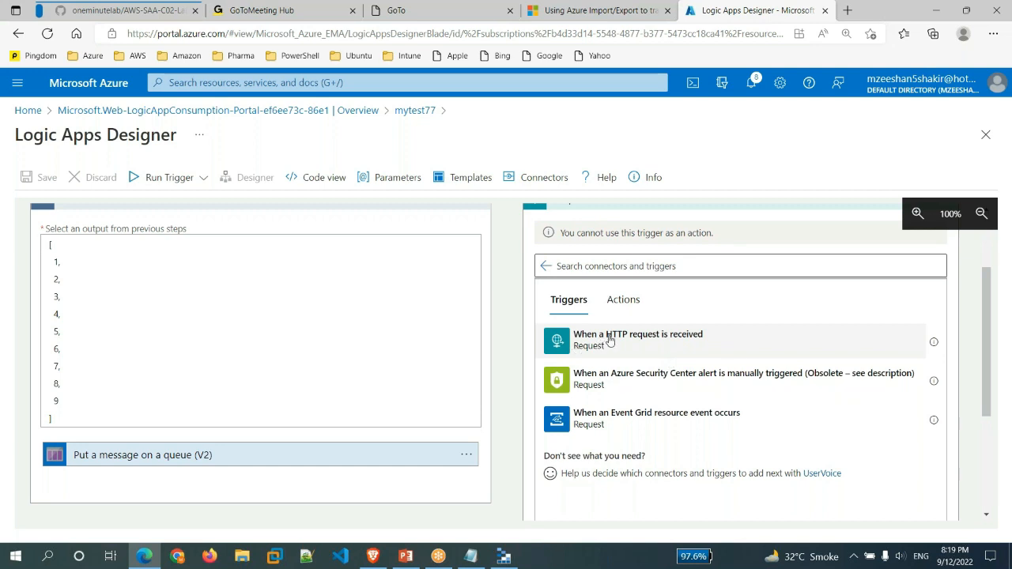
{"action": "scroll", "coordinate": [609, 340], "scroll_direction": "down", "scroll_amount": 1}
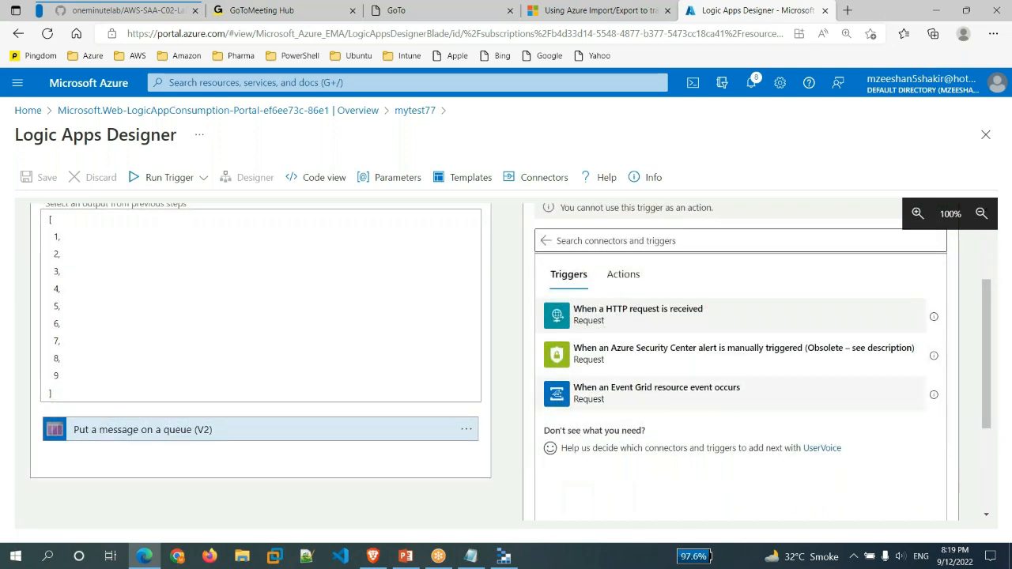
{"action": "scroll", "coordinate": [485, 269], "scroll_direction": "up", "scroll_amount": 3}
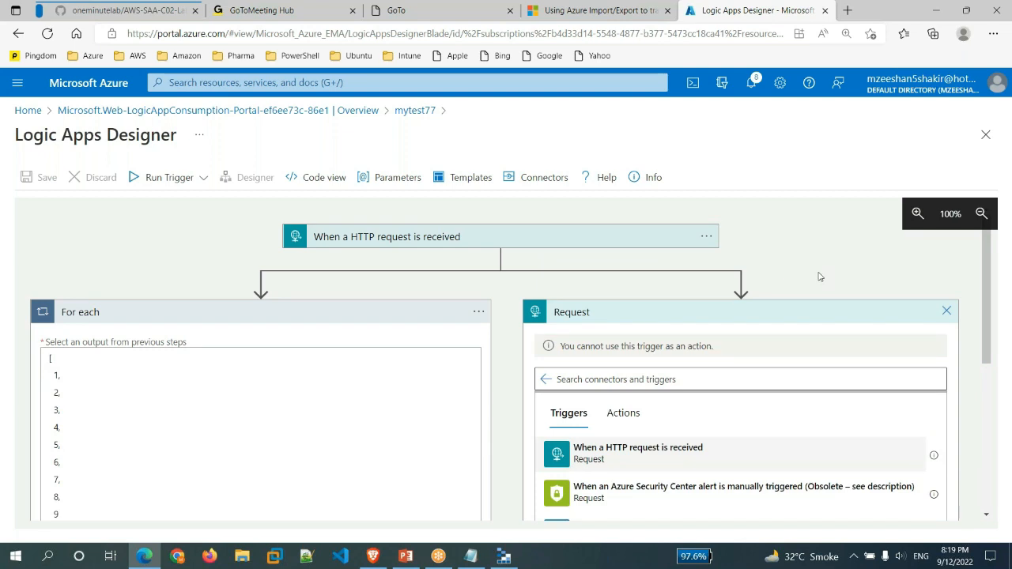
{"action": "left_click", "coordinate": [947, 311]}
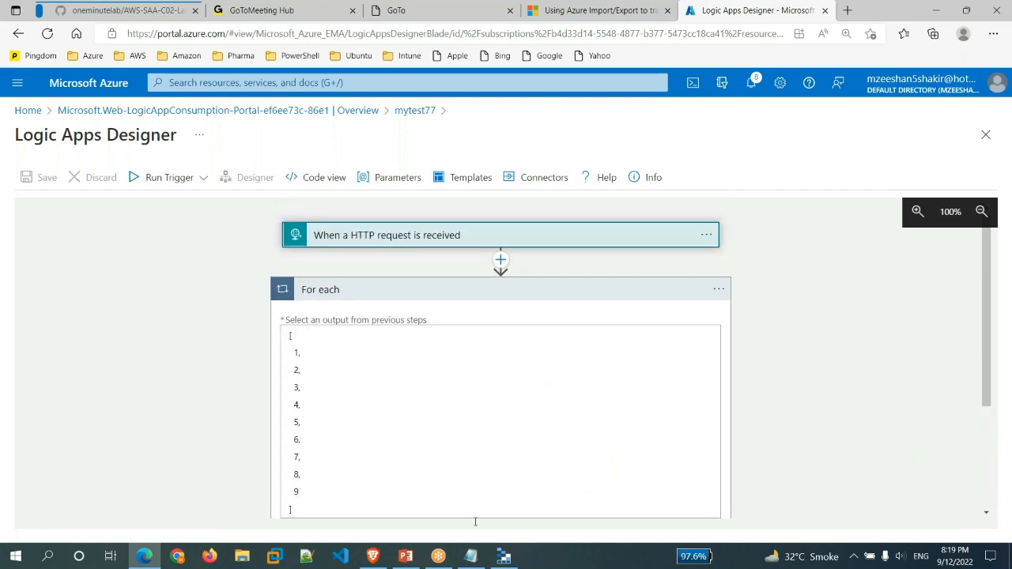
- Switch to the Notepad class notes and add the line "- AzureJob (Data import/export)" below the Queue Storage entry
{"action": "key", "text": "alt+Tab"}
{"action": "left_click", "coordinate": [229, 322]}
{"action": "key", "text": "Return"}
{"action": "type", "text": "- "}
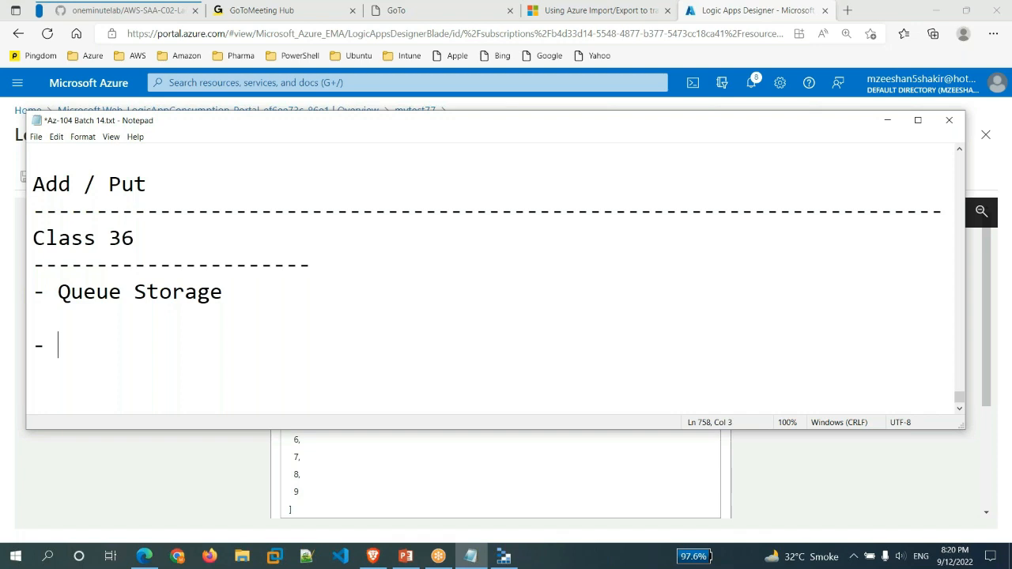
{"action": "type", "text": "Azure"}
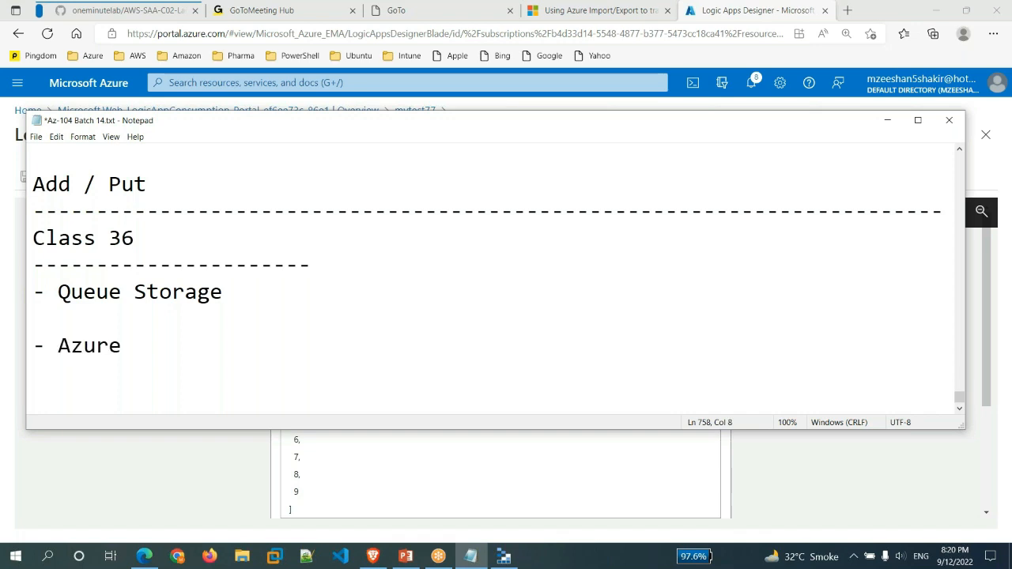
{"action": "type", "text": "Job (Data import/export)"}
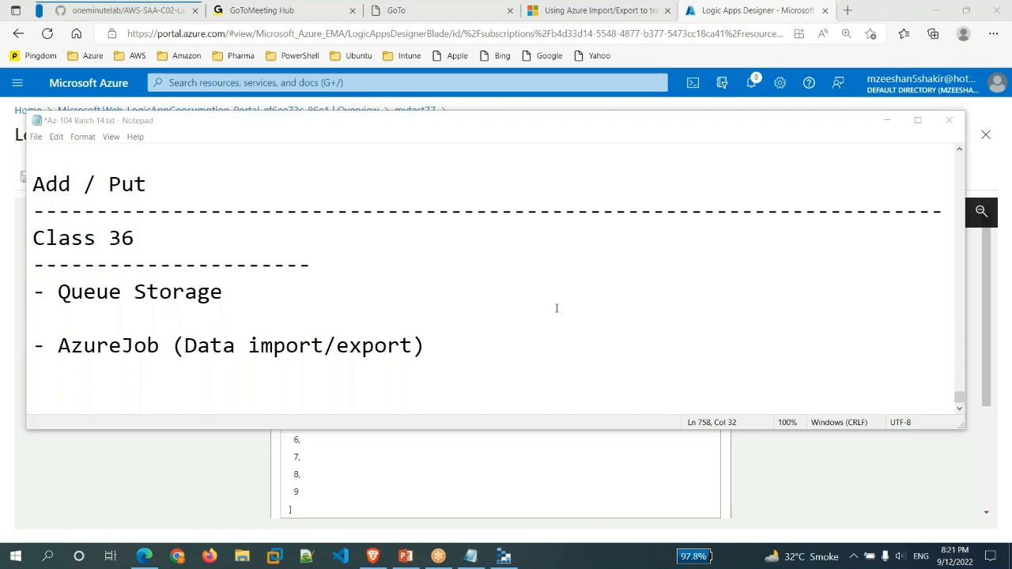
{"action": "left_click", "coordinate": [444, 351]}
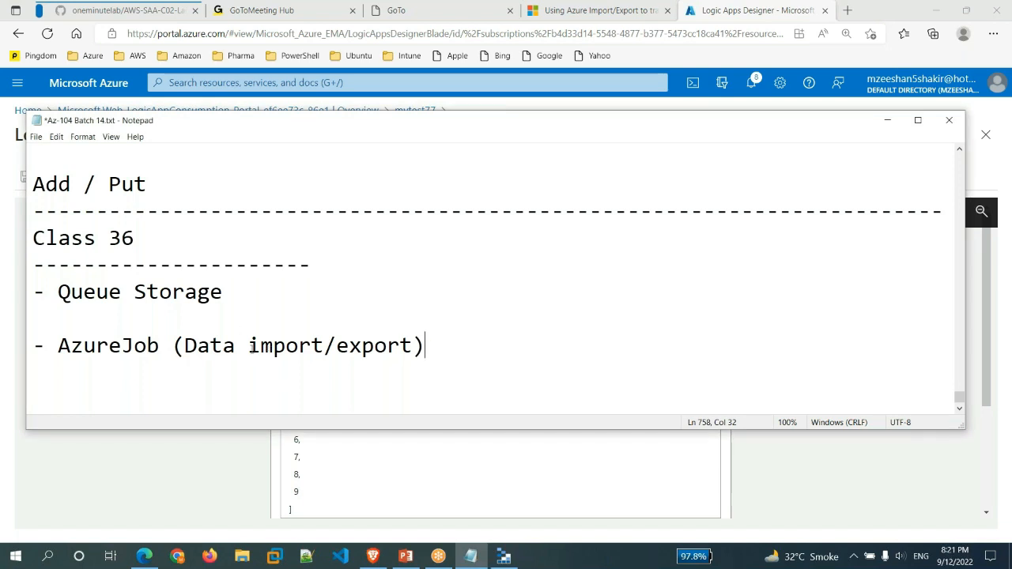
{"action": "left_click_drag", "start_coordinate": [248, 349], "coordinate": [413, 349]}
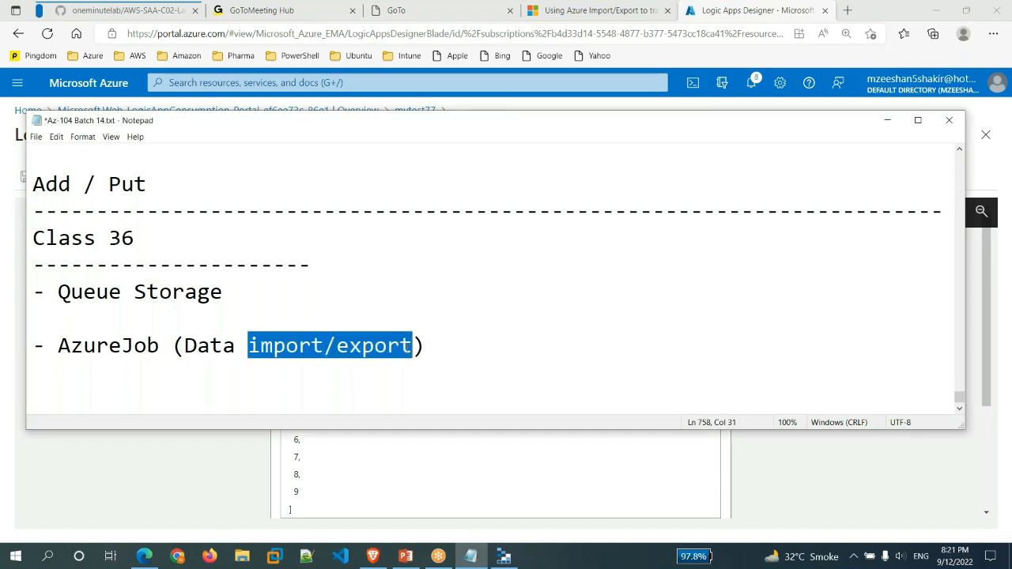
{"action": "left_click", "coordinate": [252, 360]}
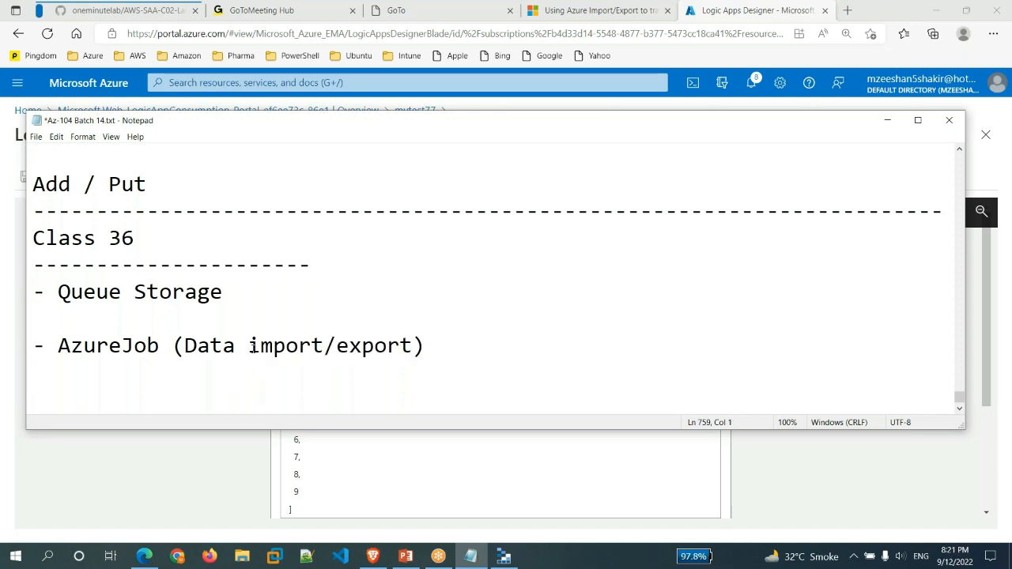
{"action": "left_click_drag", "start_coordinate": [249, 348], "coordinate": [325, 348]}
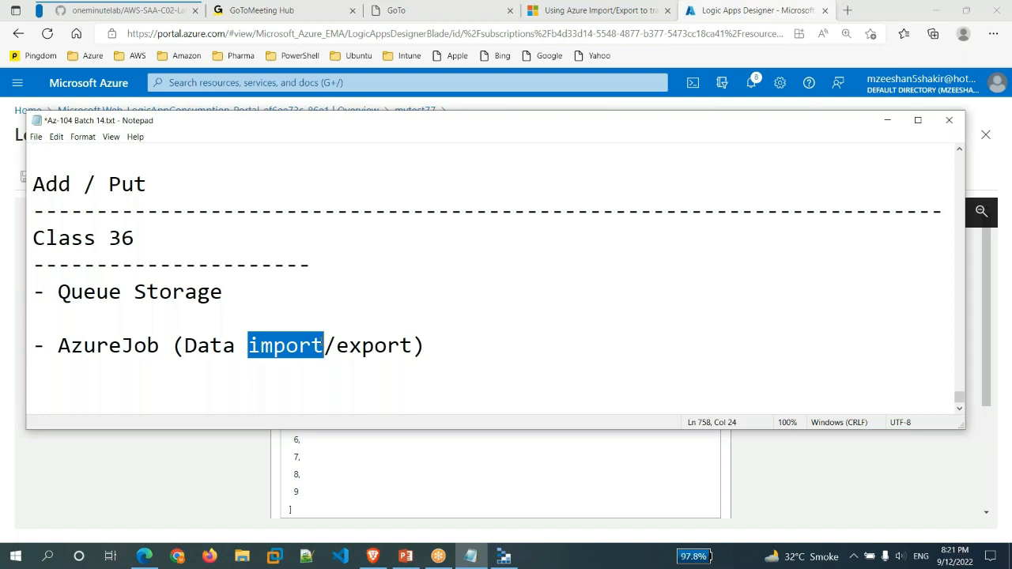
{"action": "left_click_drag", "start_coordinate": [338, 346], "coordinate": [412, 346]}
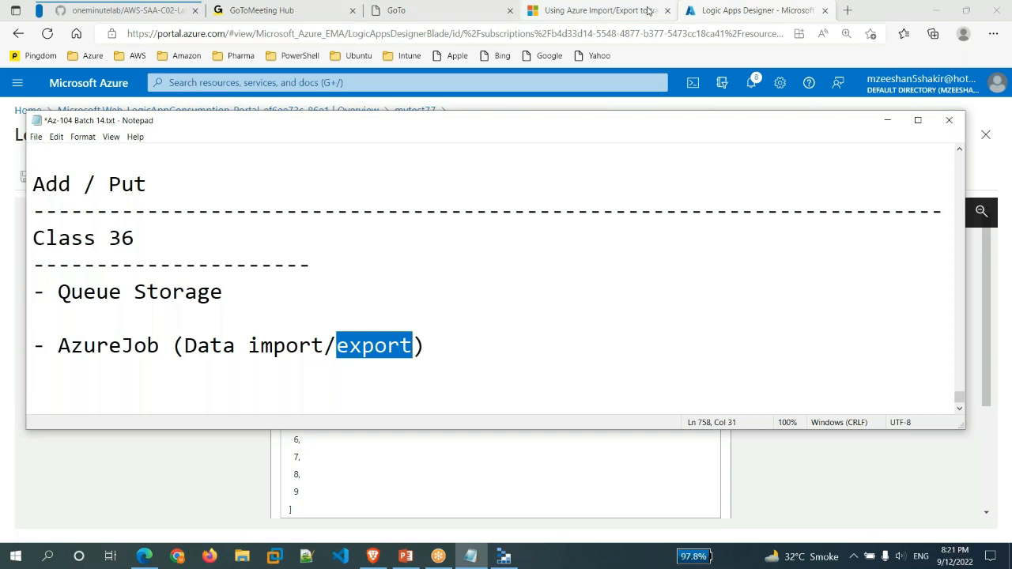
- Switch to the browser and bring up the Microsoft Docs article on the Azure Import/Export service
{"action": "left_click", "coordinate": [648, 10]}
{"action": "left_click", "coordinate": [649, 10]}
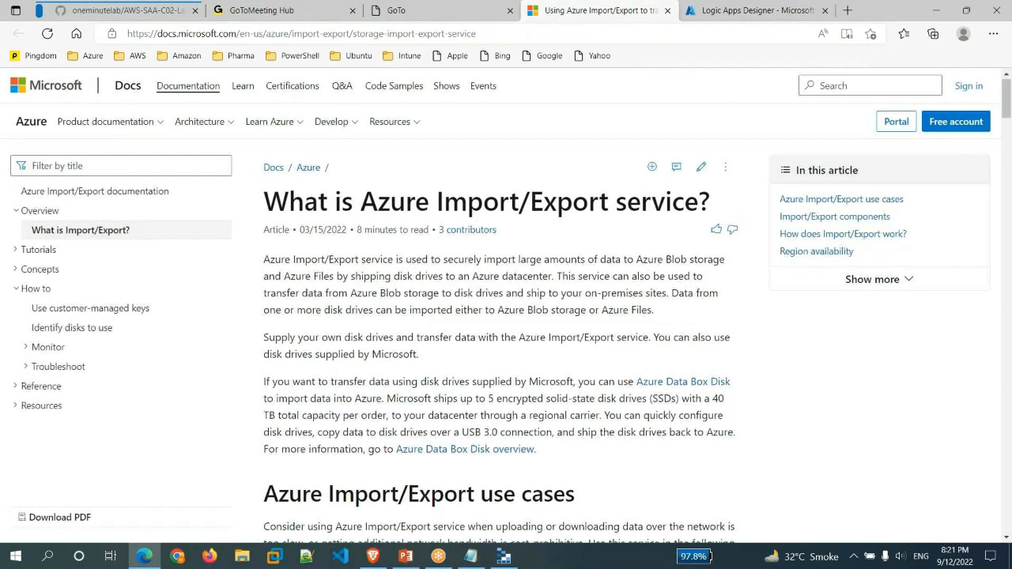
- Switch to the Notepad class notes and add the line "1TB = Data (different Servers backups)" below the AzureJob entry
{"action": "left_click_drag", "start_coordinate": [437, 173], "coordinate": [557, 173]}
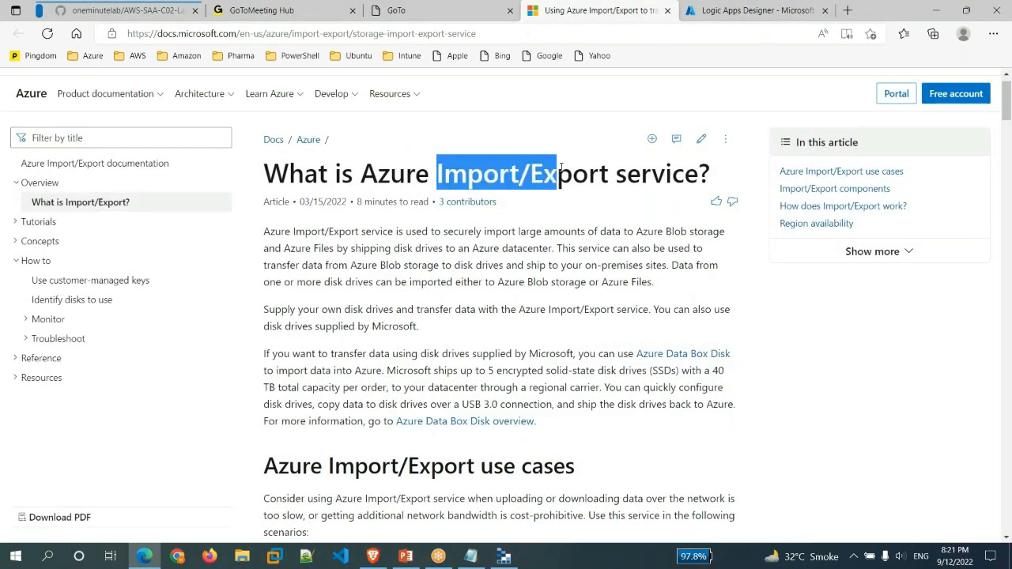
{"action": "left_click", "coordinate": [557, 173]}
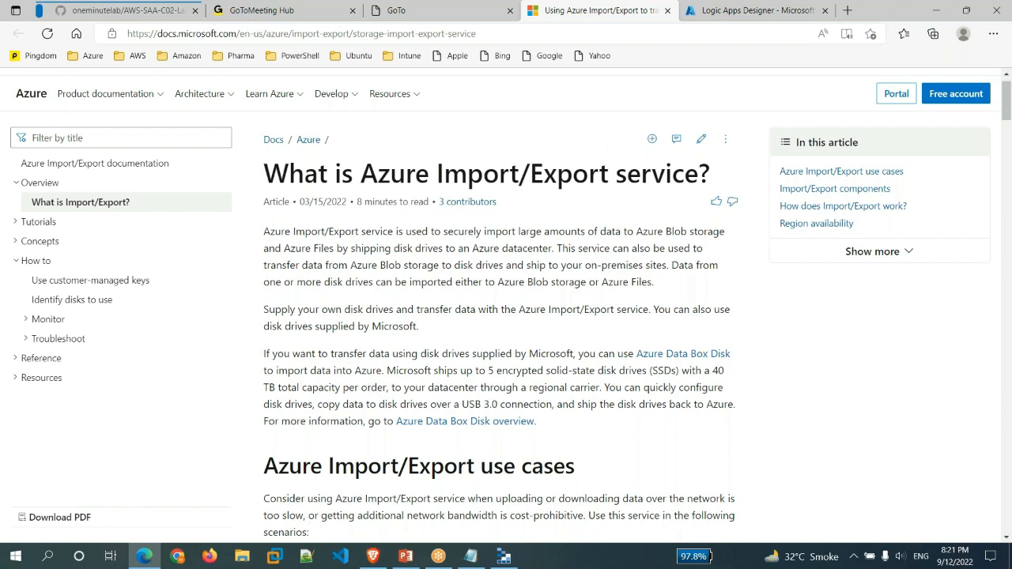
{"action": "left_click", "coordinate": [472, 557]}
{"action": "left_click", "coordinate": [457, 354]}
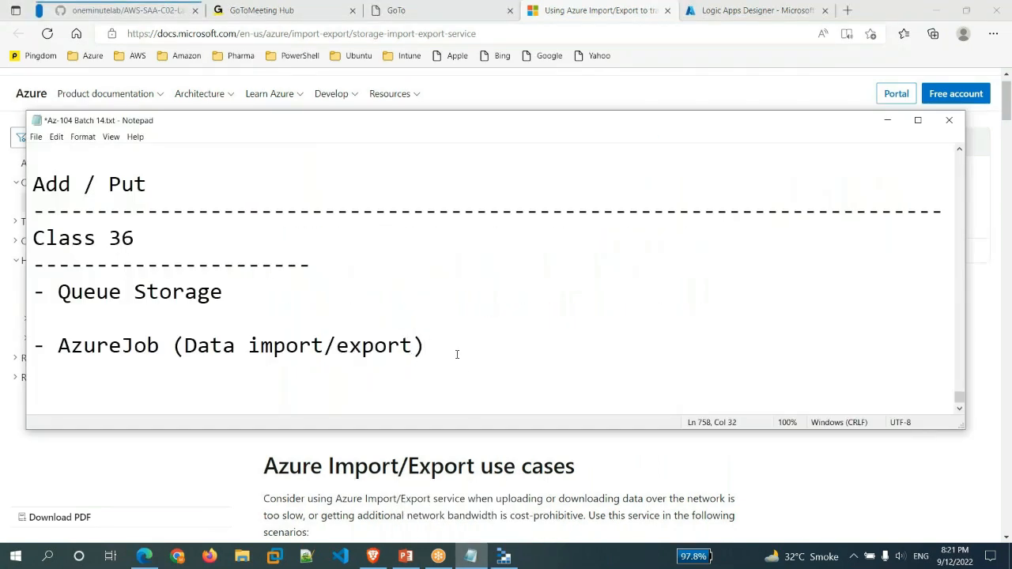
{"action": "key", "text": "Return"}
{"action": "key", "text": "Return"}
{"action": "type", "text": "1TB = Data "}
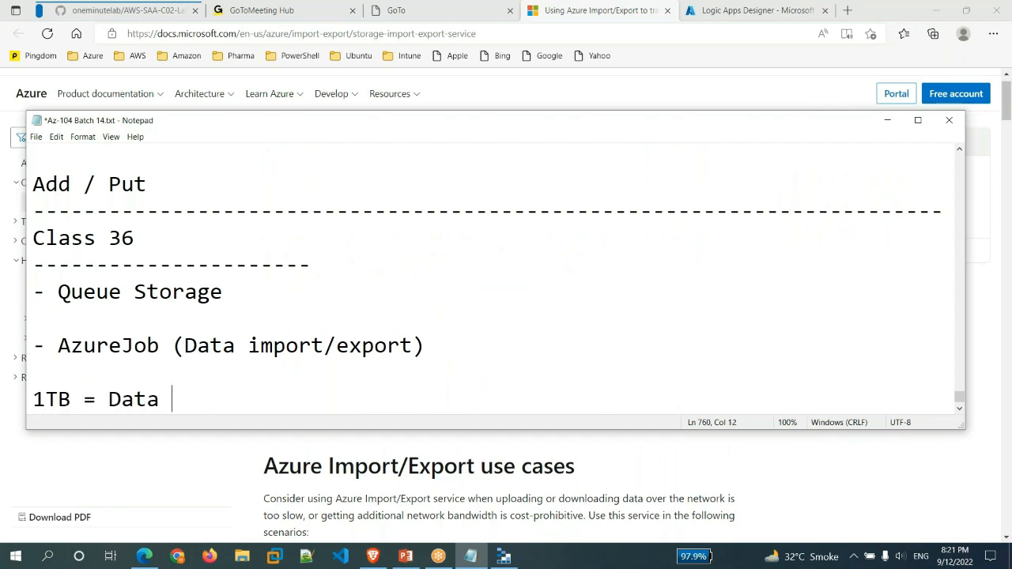
{"action": "type", "text": "(different Servers backups)"}
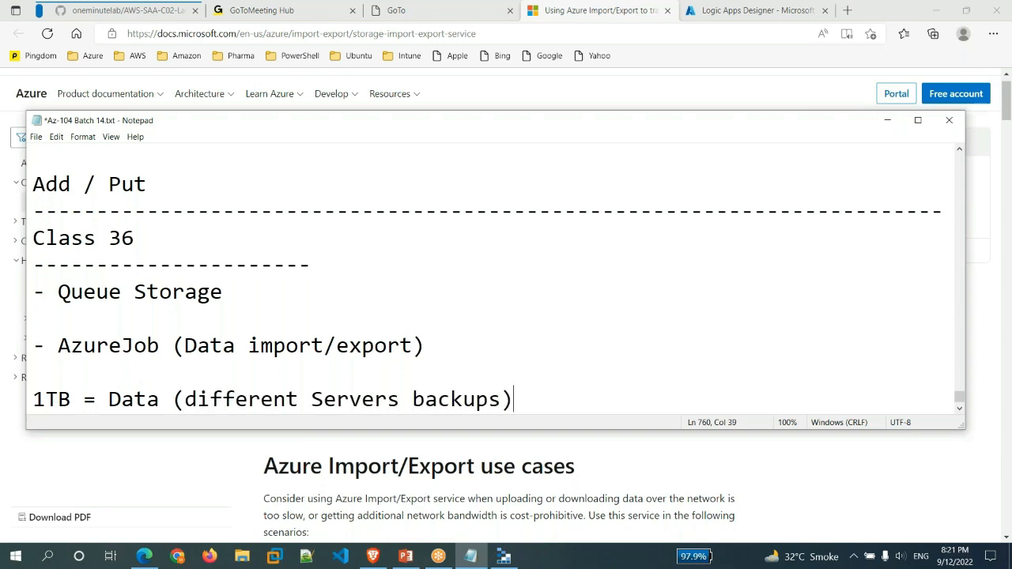
- Highlight the 1TB figure in the backup line, then append "5-10" at the end of that line
{"action": "left_click_drag", "start_coordinate": [69, 400], "coordinate": [28, 399]}
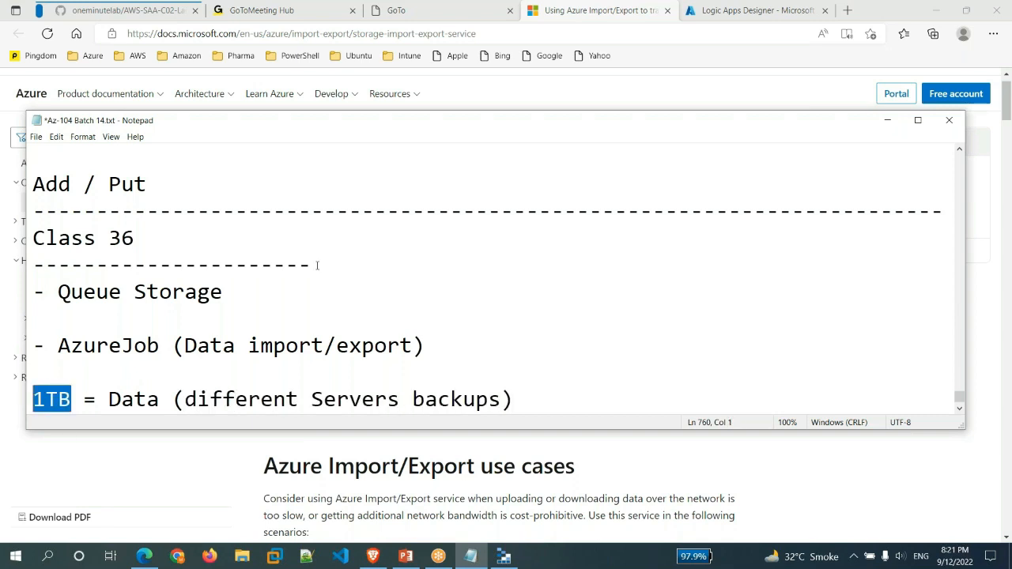
{"action": "left_click", "coordinate": [538, 400]}
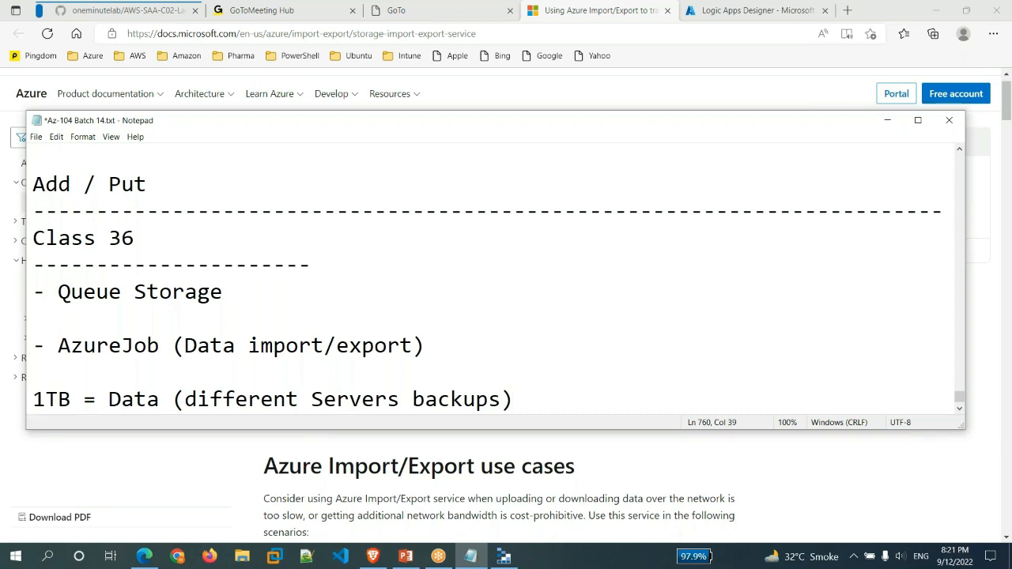
{"action": "left_click_drag", "start_coordinate": [33, 399], "coordinate": [70, 400]}
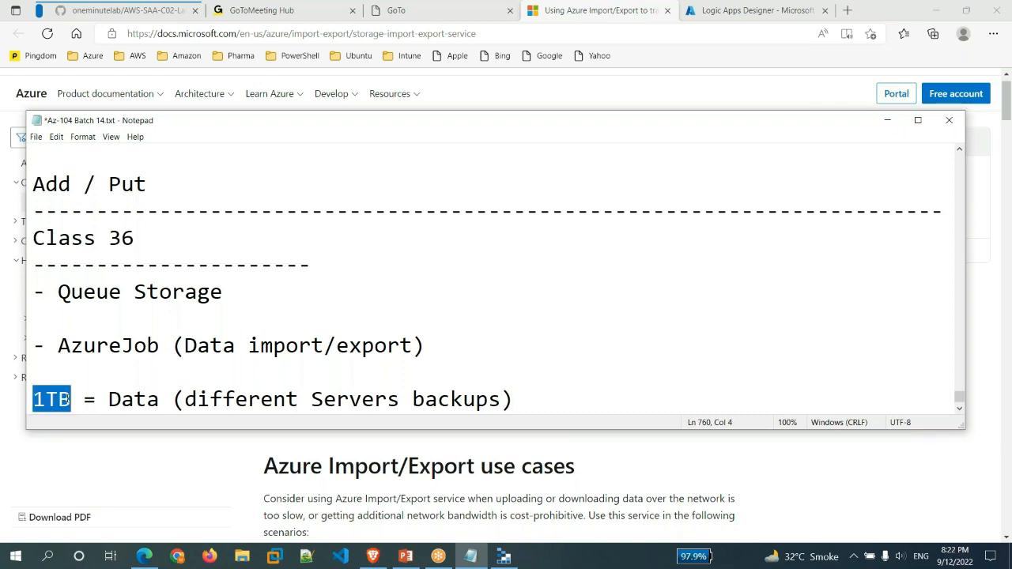
{"action": "left_click", "coordinate": [532, 400]}
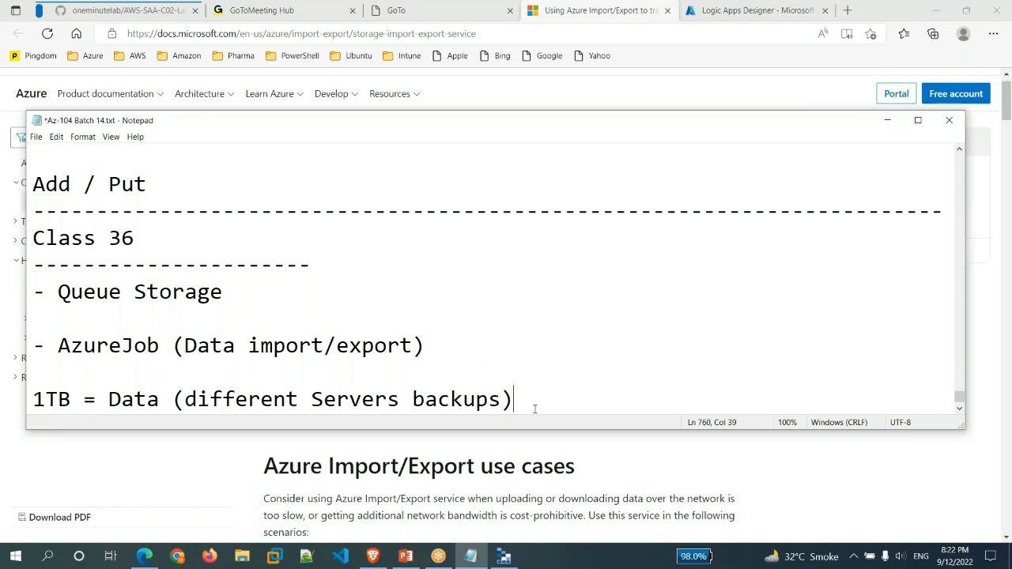
{"action": "type", "text": "5-10"}
- Switch back to the browser and review the article's introduction on shipping drives, Azure Data Box Disk, the supplied SSDs and their total capacity
{"action": "key", "text": "alt+Tab"}
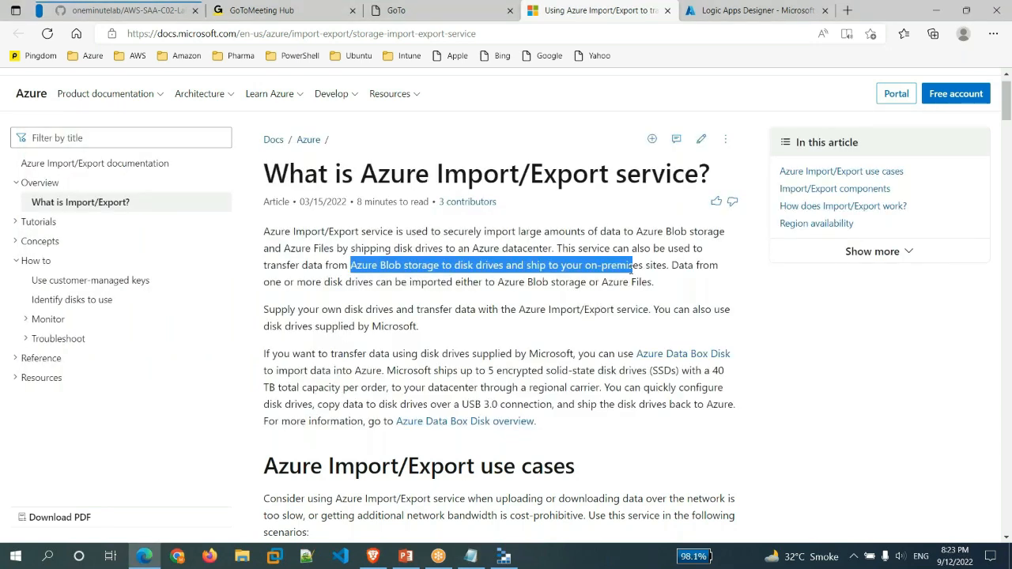
{"action": "left_click", "coordinate": [520, 322]}
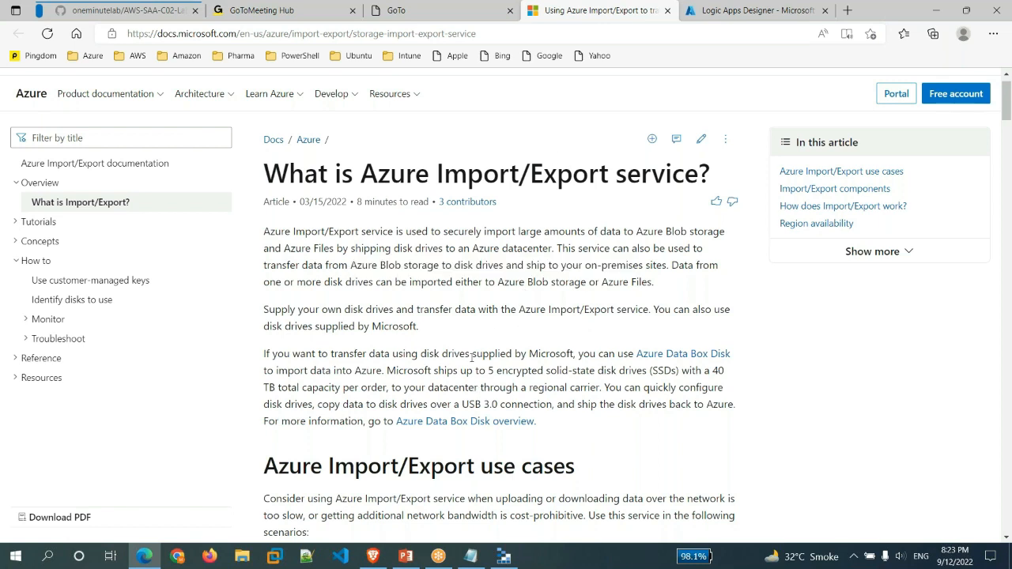
{"action": "scroll", "coordinate": [584, 266], "scroll_direction": "down", "scroll_amount": 1}
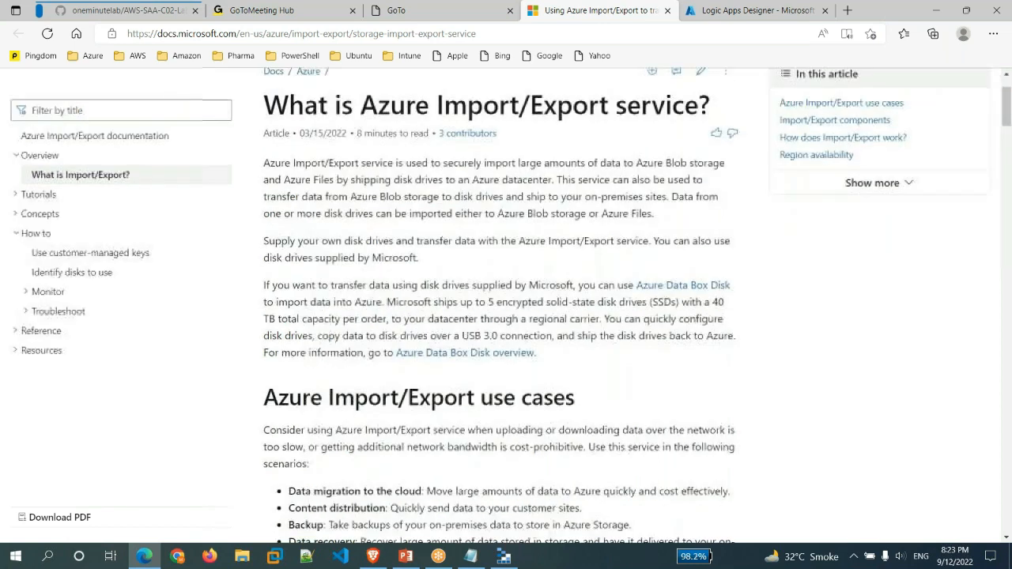
{"action": "left_click_drag", "start_coordinate": [637, 283], "coordinate": [730, 283]}
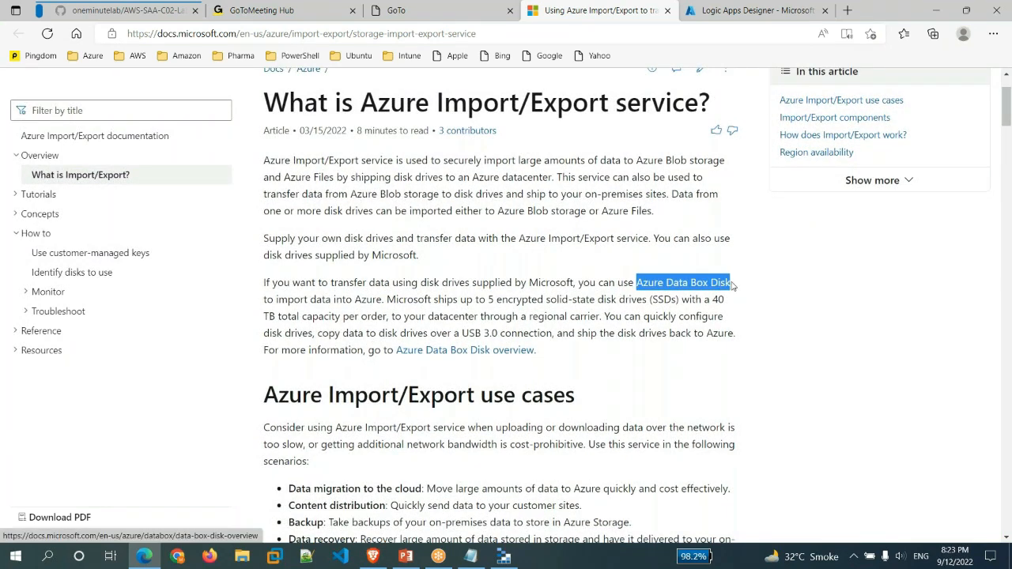
{"action": "left_click", "coordinate": [577, 333]}
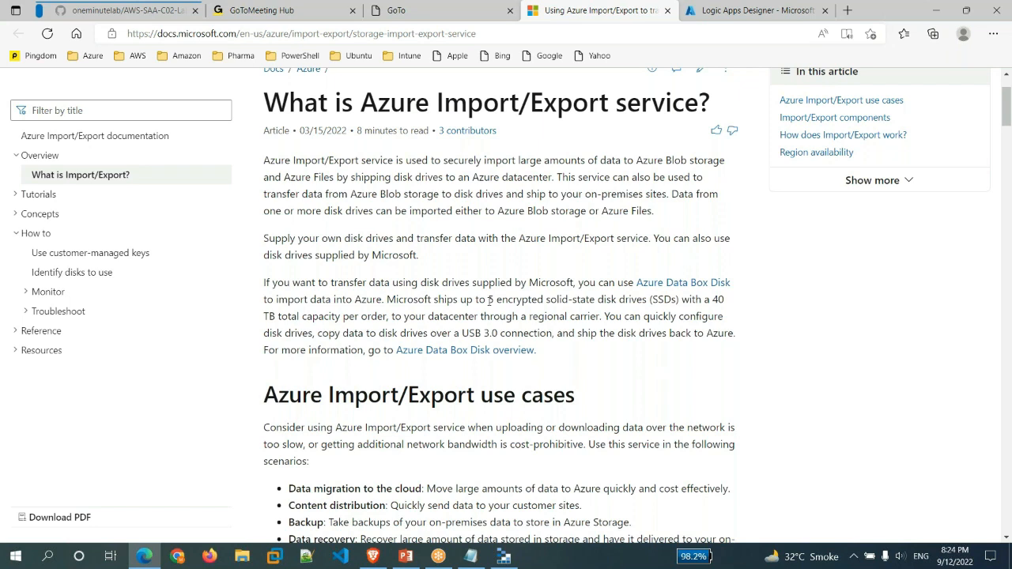
{"action": "left_click_drag", "start_coordinate": [490, 300], "coordinate": [667, 312]}
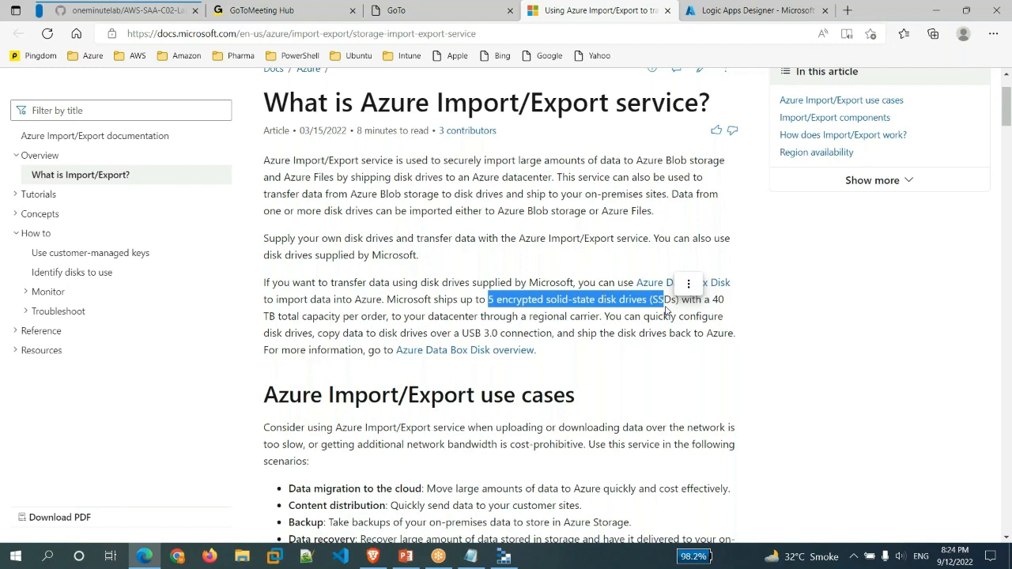
{"action": "left_click", "coordinate": [607, 341]}
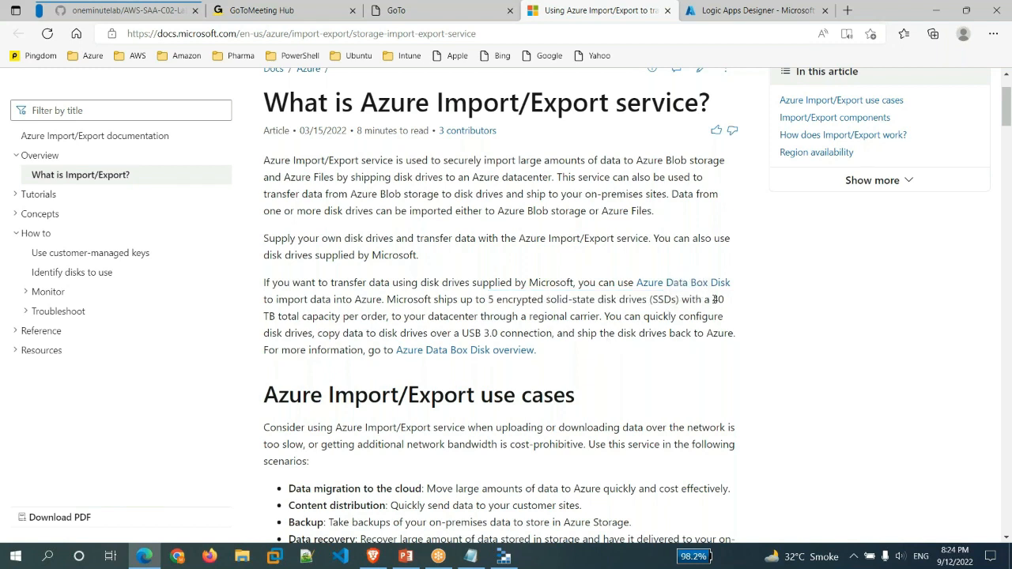
{"action": "left_click_drag", "start_coordinate": [715, 300], "coordinate": [341, 315]}
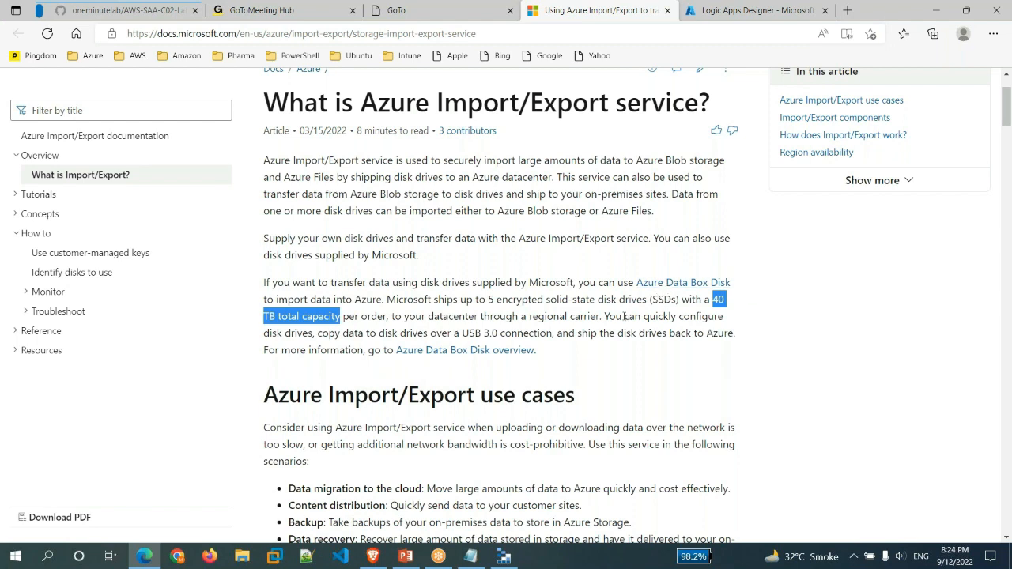
{"action": "left_click", "coordinate": [601, 397]}
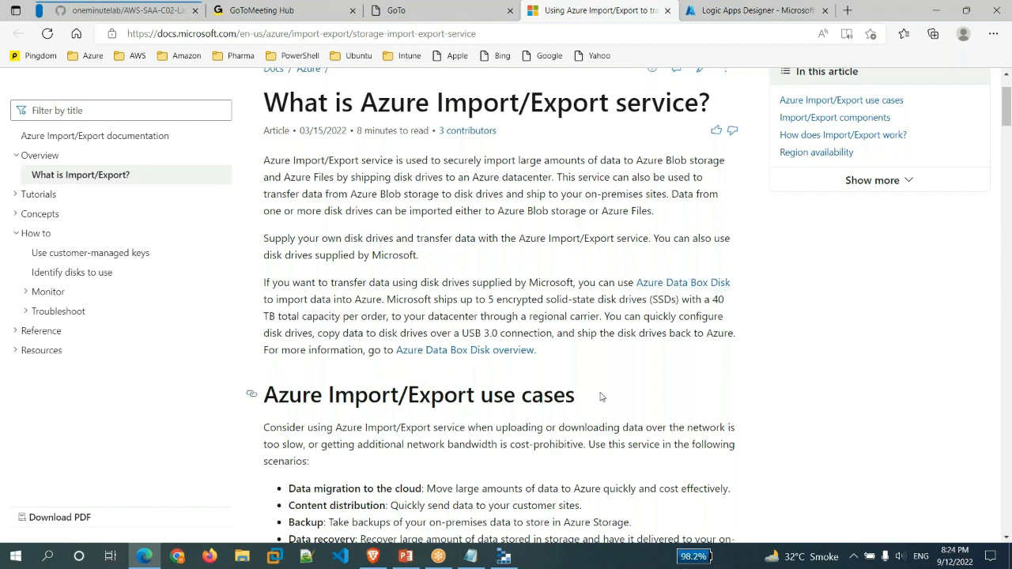
- Review the Azure Import/Export use cases, highlighting the scenario list and the on-premises backup entry
{"action": "scroll", "coordinate": [601, 397], "scroll_direction": "down", "scroll_amount": 3}
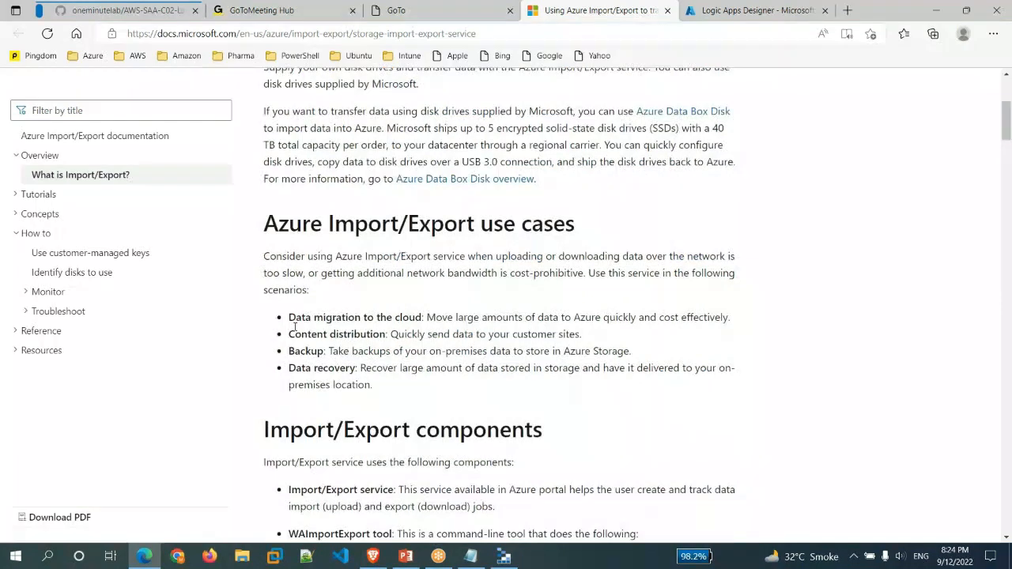
{"action": "left_click_drag", "start_coordinate": [290, 317], "coordinate": [394, 350]}
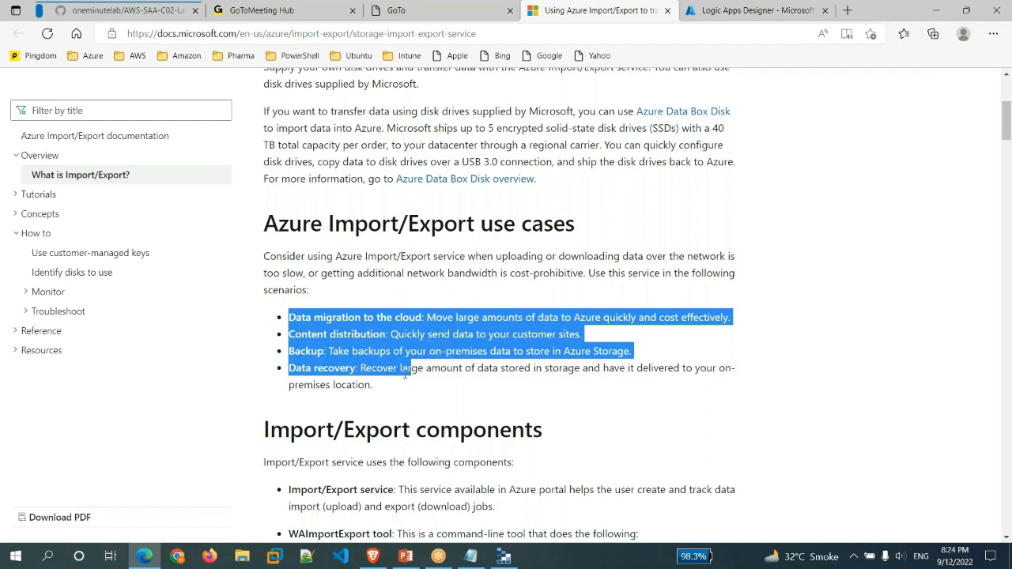
{"action": "left_click", "coordinate": [360, 351]}
{"action": "left_click_drag", "start_coordinate": [360, 352], "coordinate": [463, 353]}
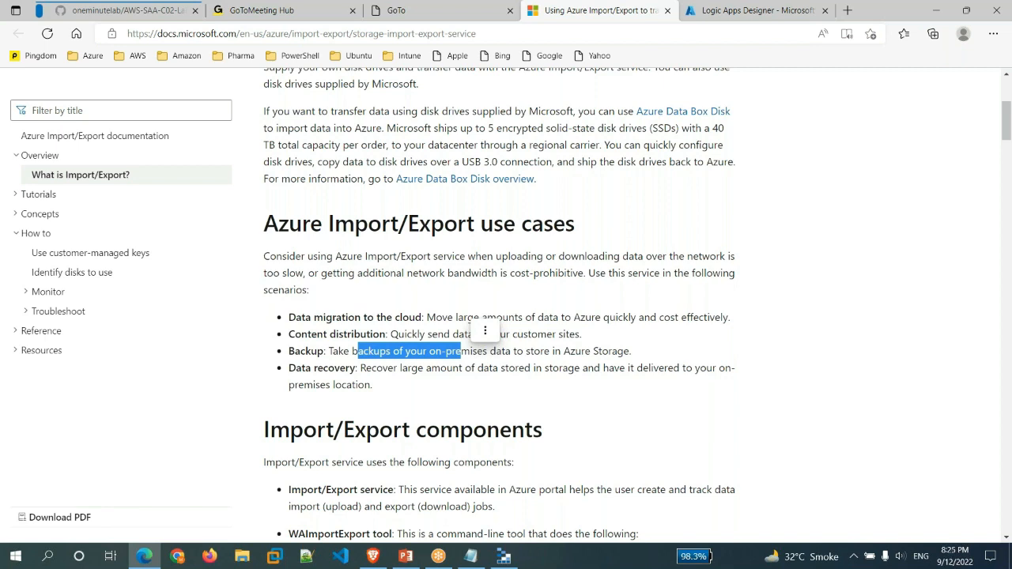
{"action": "left_click", "coordinate": [527, 349]}
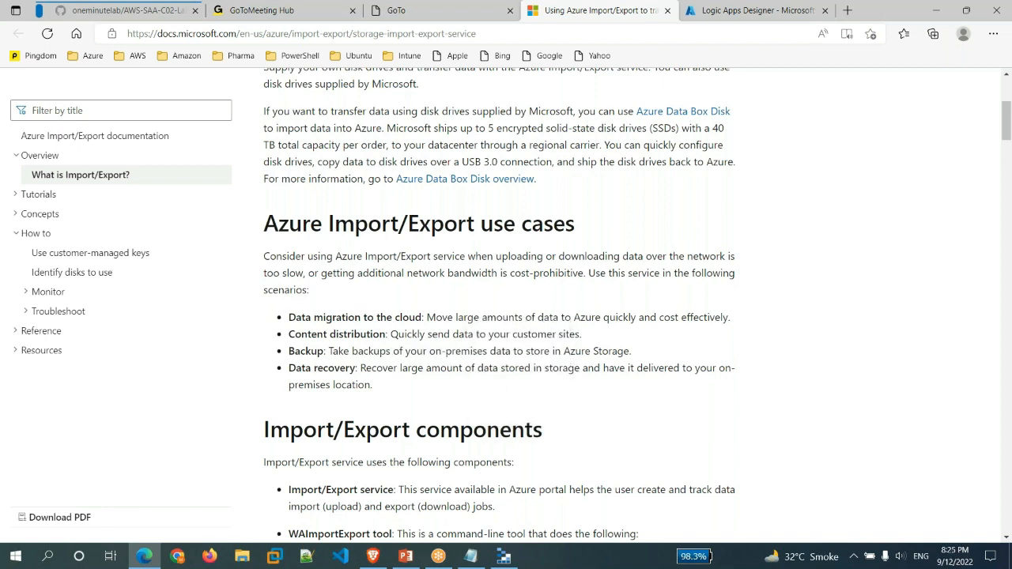
- Read about the Import/Export service component, then examine how an import job works and its flow diagram
{"action": "scroll", "coordinate": [625, 370], "scroll_direction": "down", "scroll_amount": 3}
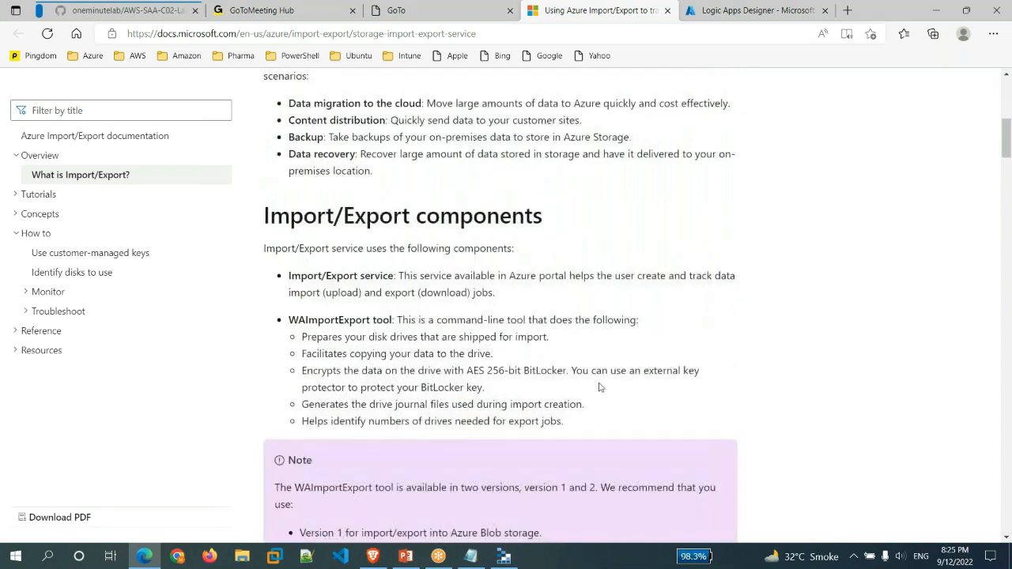
{"action": "left_click_drag", "start_coordinate": [287, 275], "coordinate": [436, 276]}
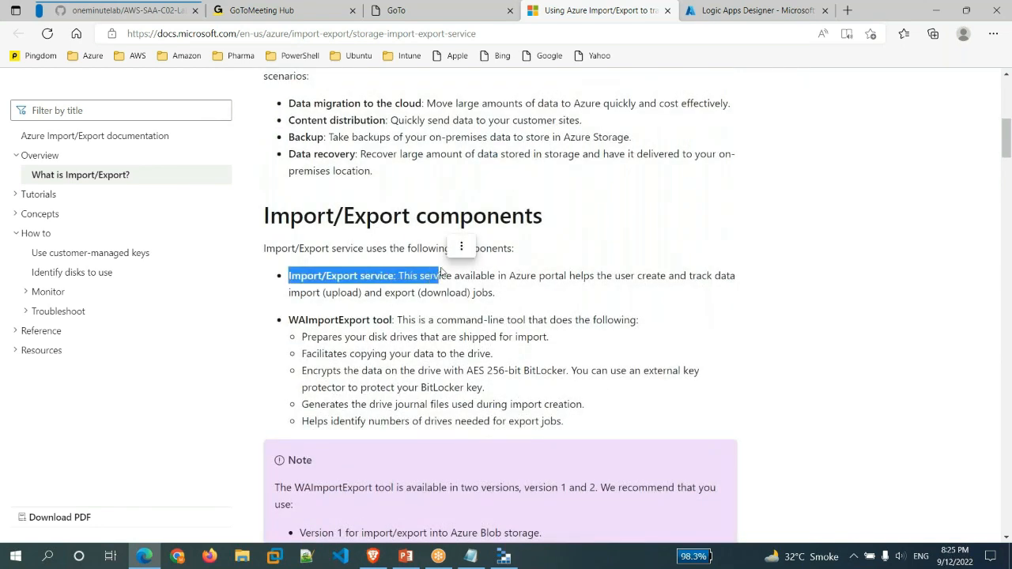
{"action": "left_click", "coordinate": [541, 318]}
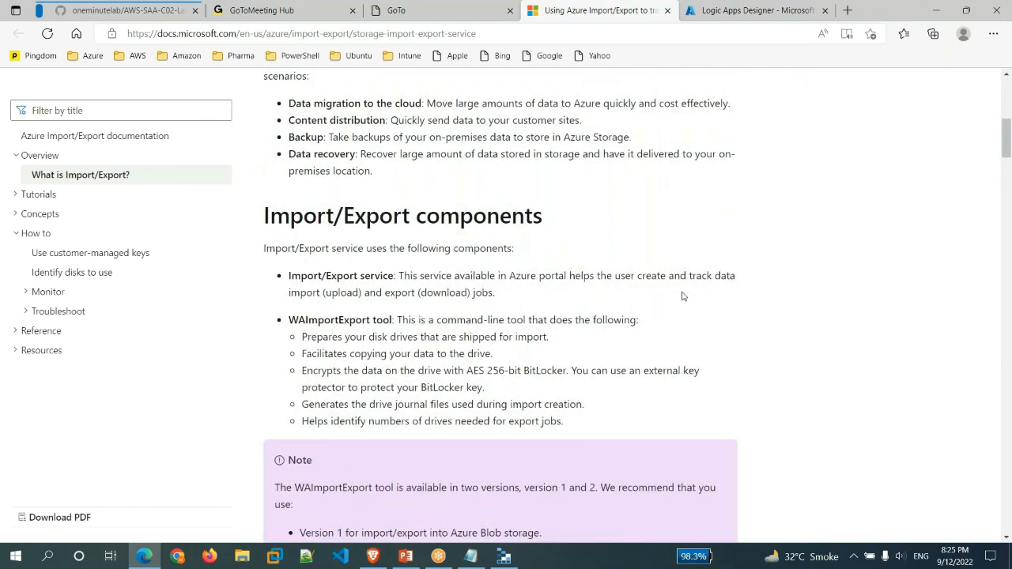
{"action": "scroll", "coordinate": [685, 297], "scroll_direction": "down", "scroll_amount": 4}
{"action": "scroll", "coordinate": [683, 295], "scroll_direction": "down", "scroll_amount": 8}
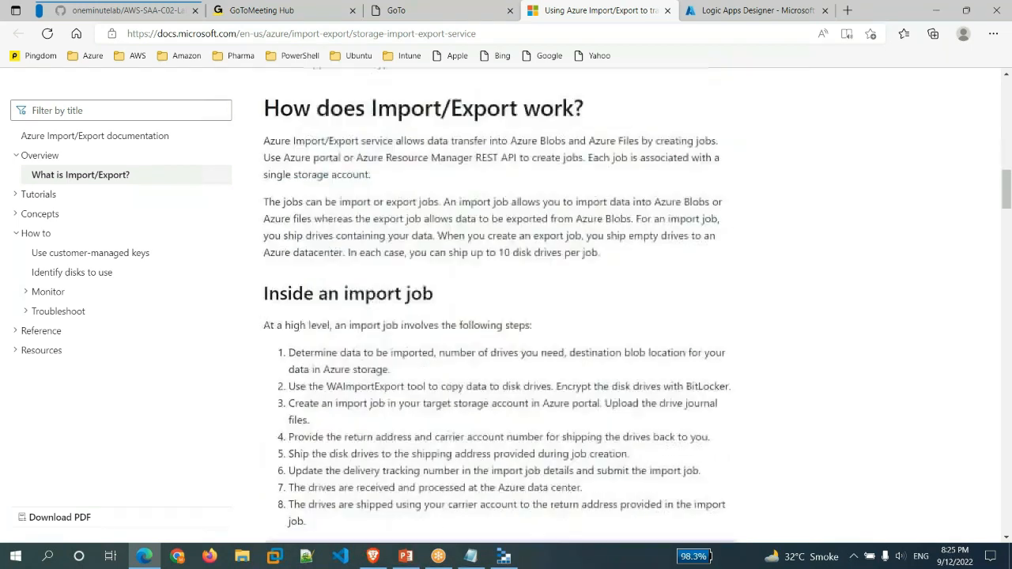
{"action": "scroll", "coordinate": [664, 208], "scroll_direction": "down", "scroll_amount": 2}
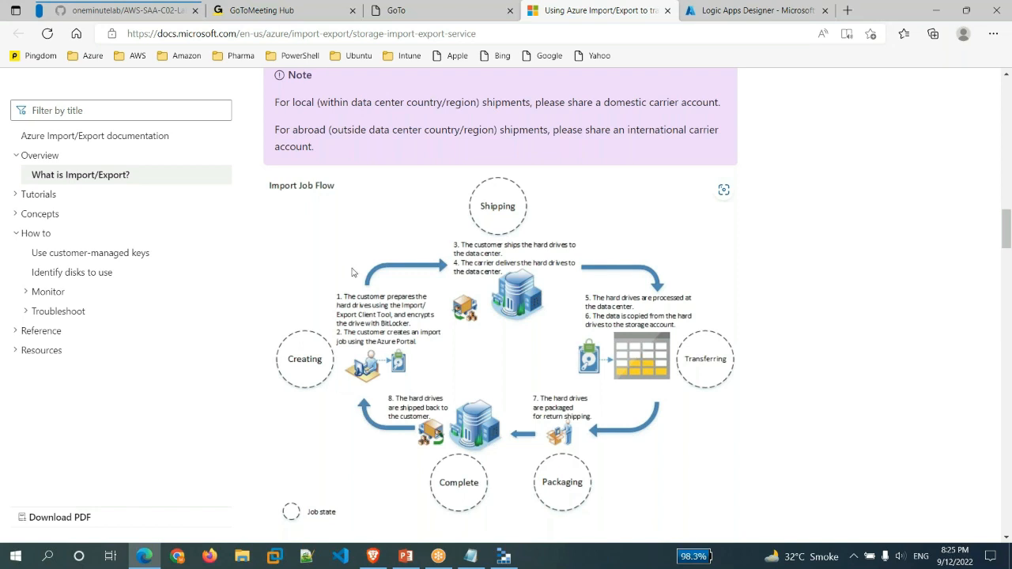
{"action": "scroll", "coordinate": [664, 333], "scroll_direction": "down", "scroll_amount": 2}
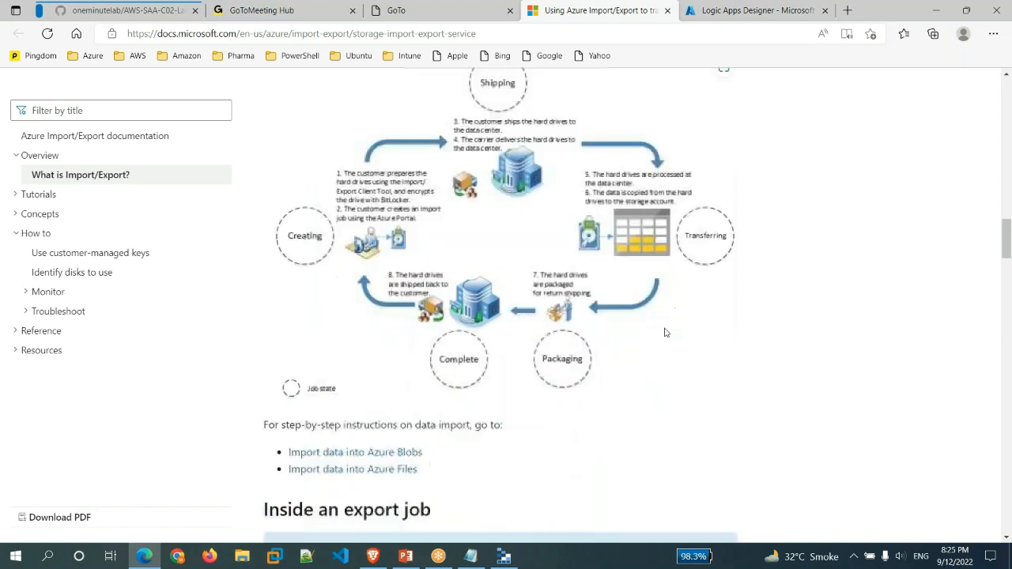
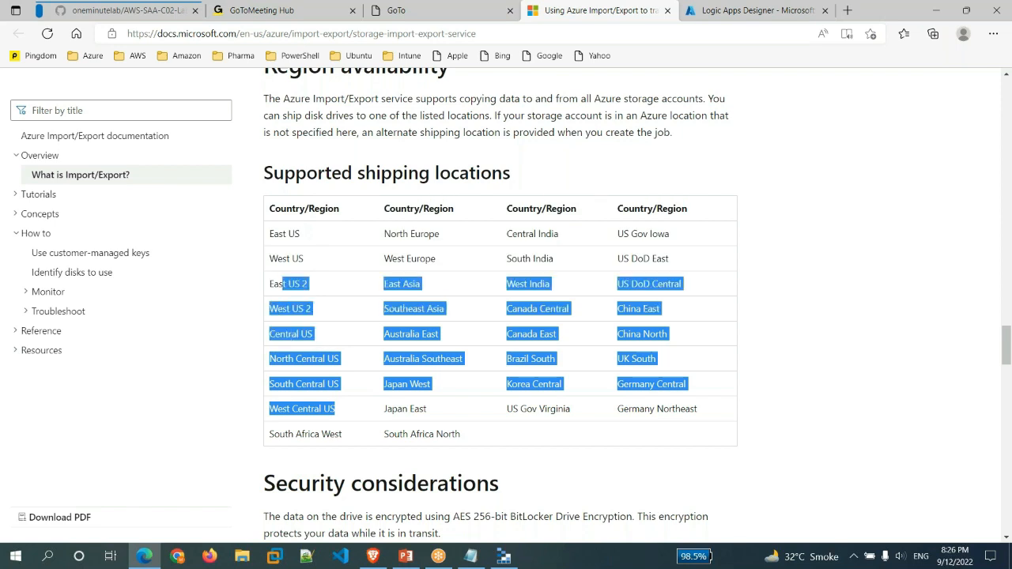
- Go through the supported shipping locations table, highlighting the Asia, China, Canada East and Brazil South regions
{"action": "left_click_drag", "start_coordinate": [384, 283], "coordinate": [453, 317]}
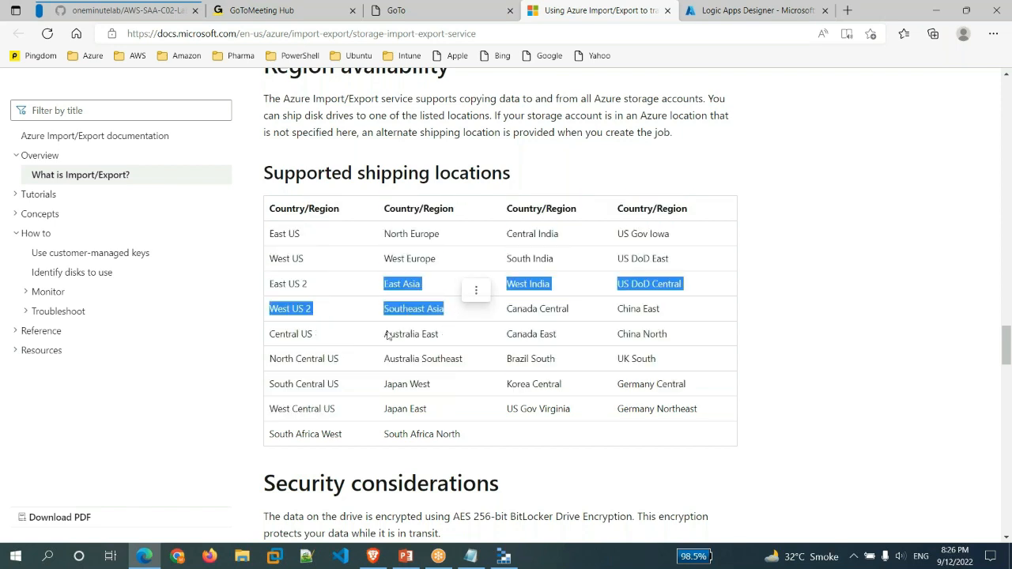
{"action": "mouse_move", "coordinate": [477, 291]}
{"action": "left_click", "coordinate": [607, 333]}
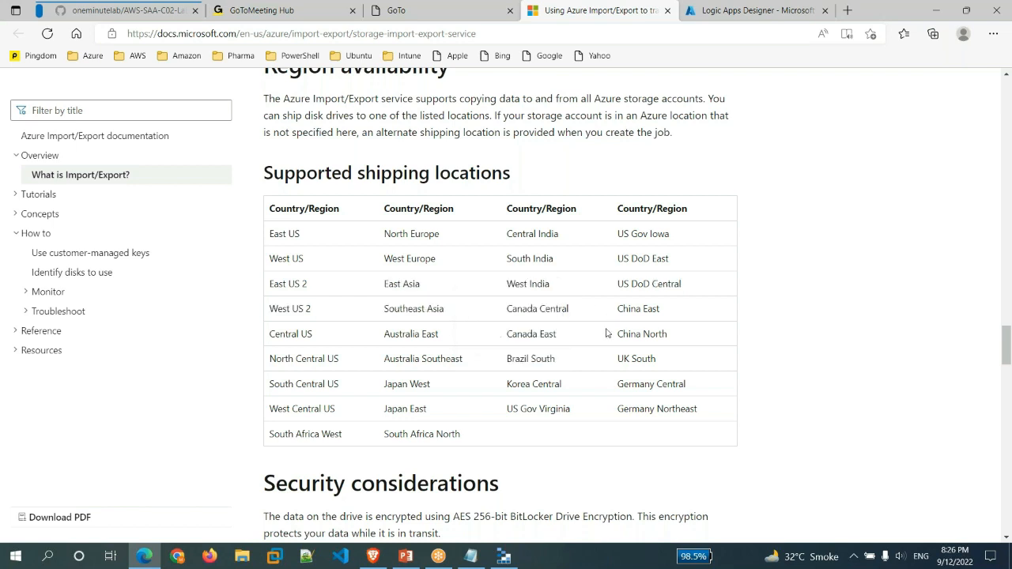
{"action": "left_click_drag", "start_coordinate": [508, 314], "coordinate": [659, 310]}
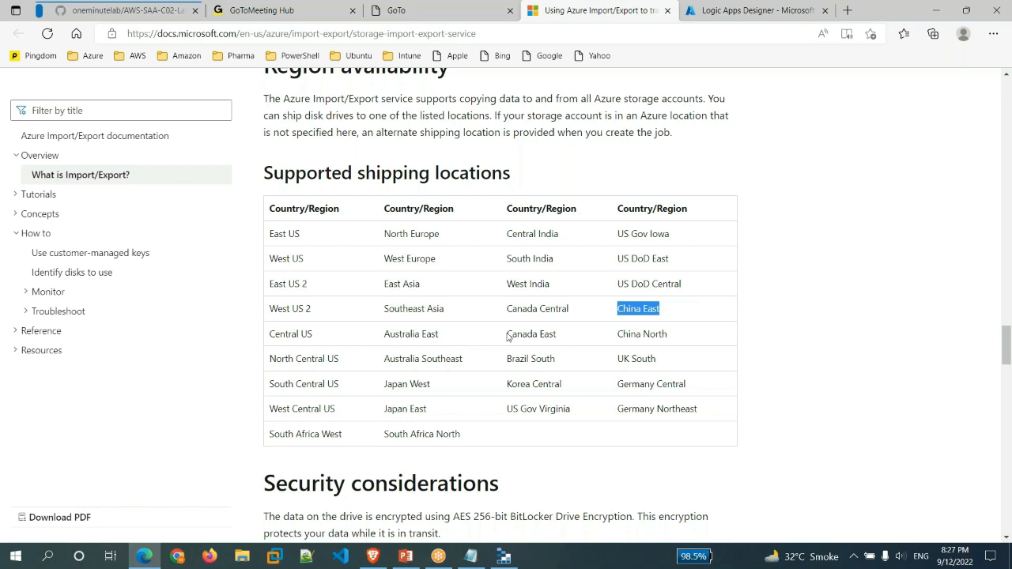
{"action": "left_click_drag", "start_coordinate": [508, 335], "coordinate": [579, 336]}
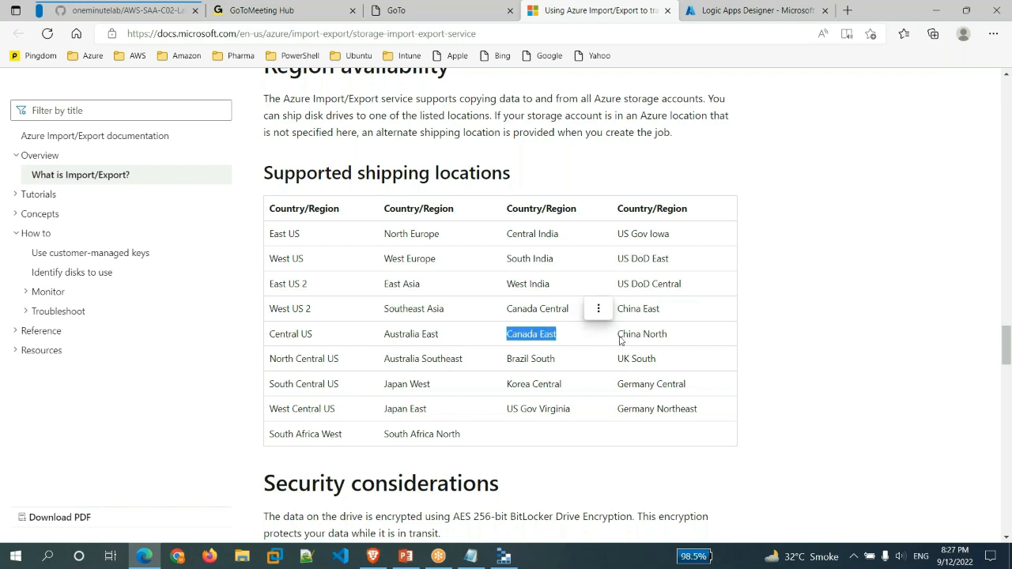
{"action": "left_click_drag", "start_coordinate": [618, 334], "coordinate": [650, 335]}
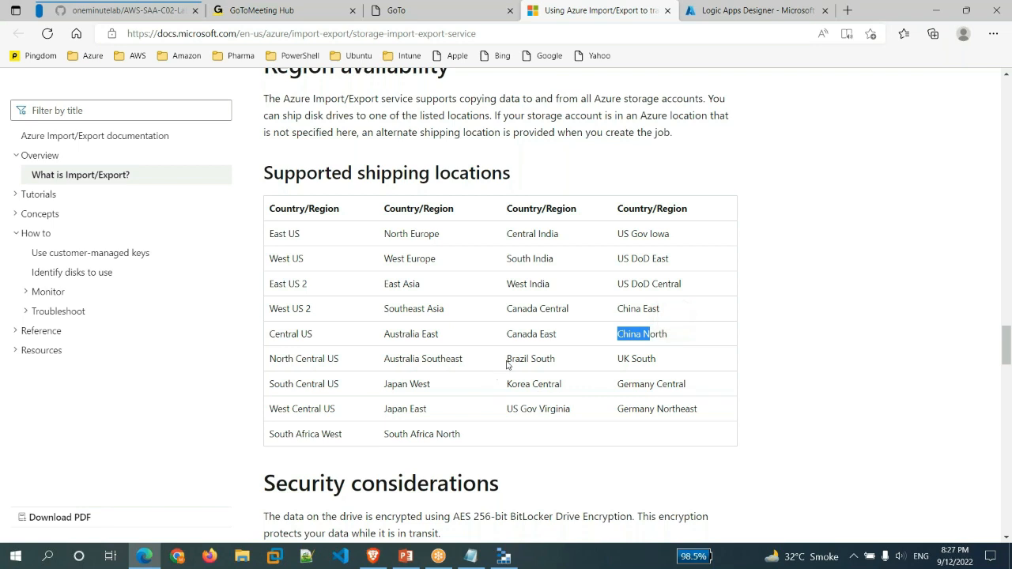
{"action": "left_click_drag", "start_coordinate": [507, 364], "coordinate": [560, 366]}
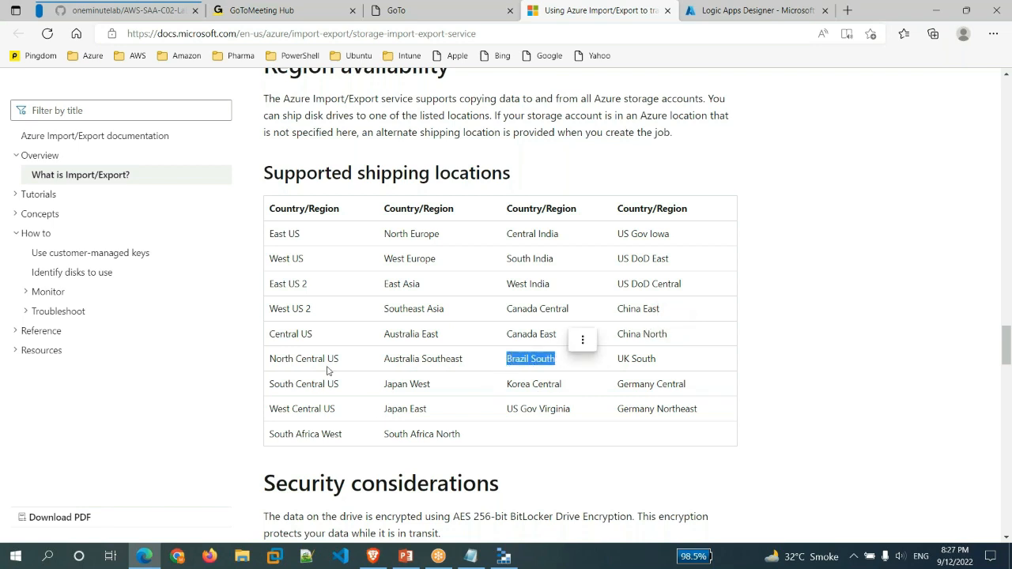
- Highlight Australia East in the supported shipping locations table and look over the remaining regions
{"action": "left_click_drag", "start_coordinate": [383, 339], "coordinate": [440, 336]}
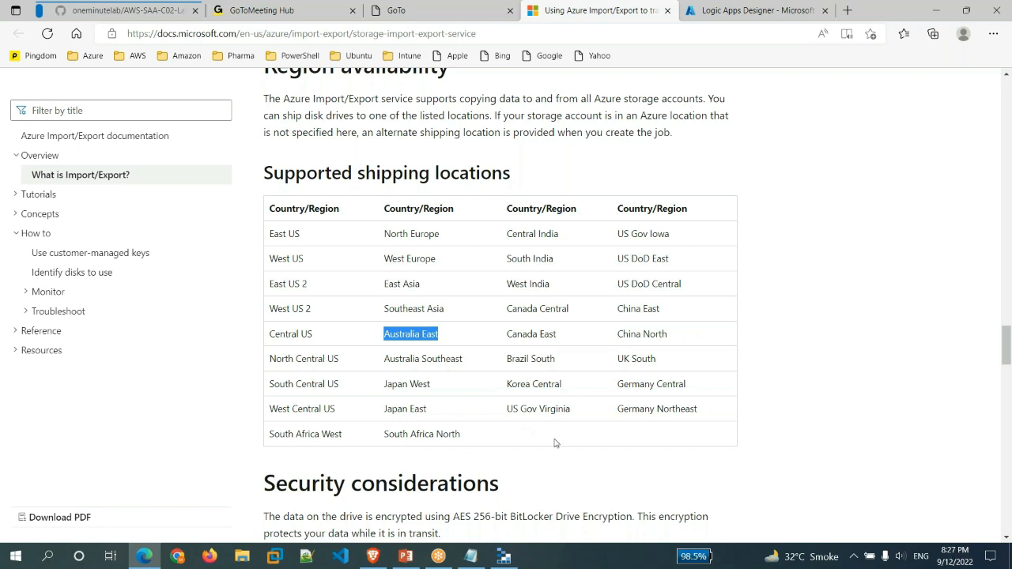
{"action": "left_click", "coordinate": [550, 460]}
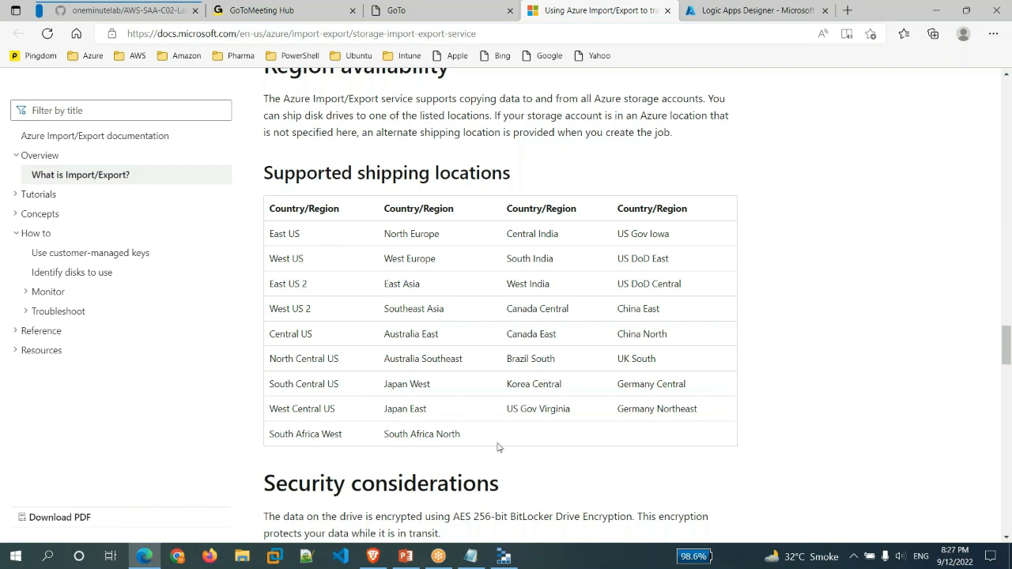
{"action": "scroll", "coordinate": [503, 445], "scroll_direction": "down", "scroll_amount": 2}
{"action": "scroll", "coordinate": [503, 445], "scroll_direction": "up", "scroll_amount": 2}
{"action": "scroll", "coordinate": [368, 239], "scroll_direction": "down", "scroll_amount": 1}
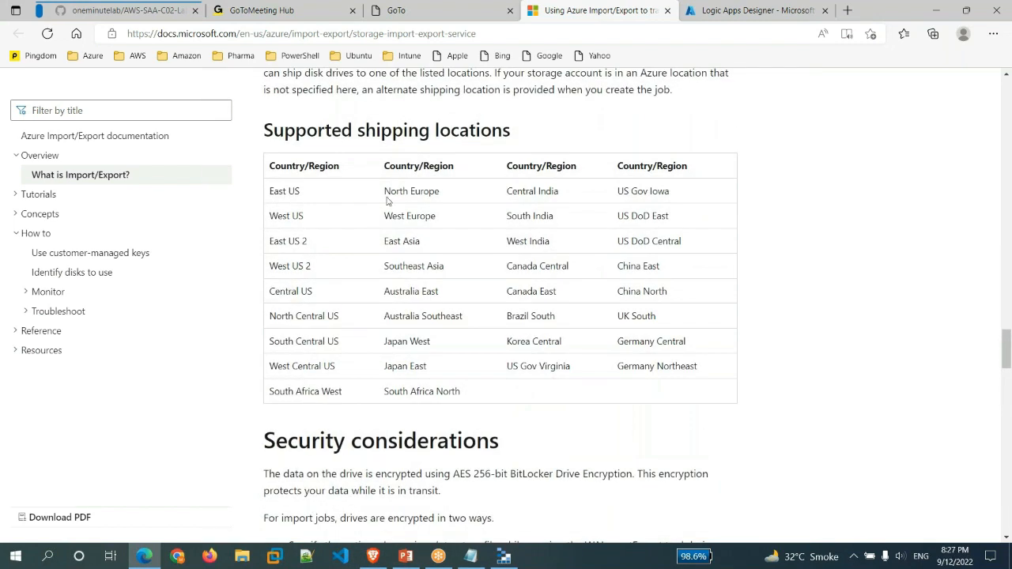
- Revisit the export job section, covering its high-level steps, the carrier account note and the job flow diagram
{"action": "scroll", "coordinate": [518, 186], "scroll_direction": "up", "scroll_amount": 4}
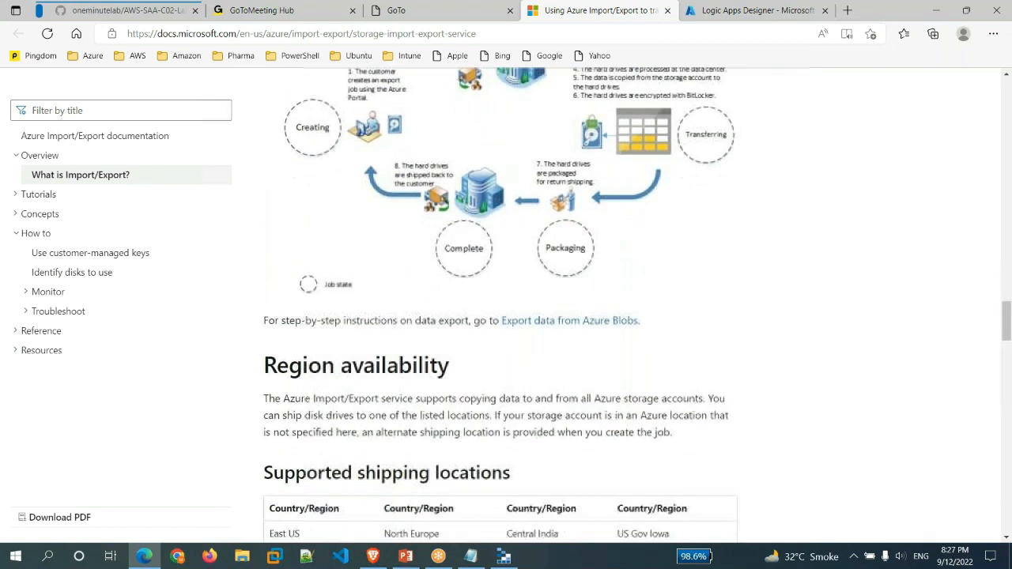
{"action": "scroll", "coordinate": [344, 434], "scroll_direction": "down", "scroll_amount": 2}
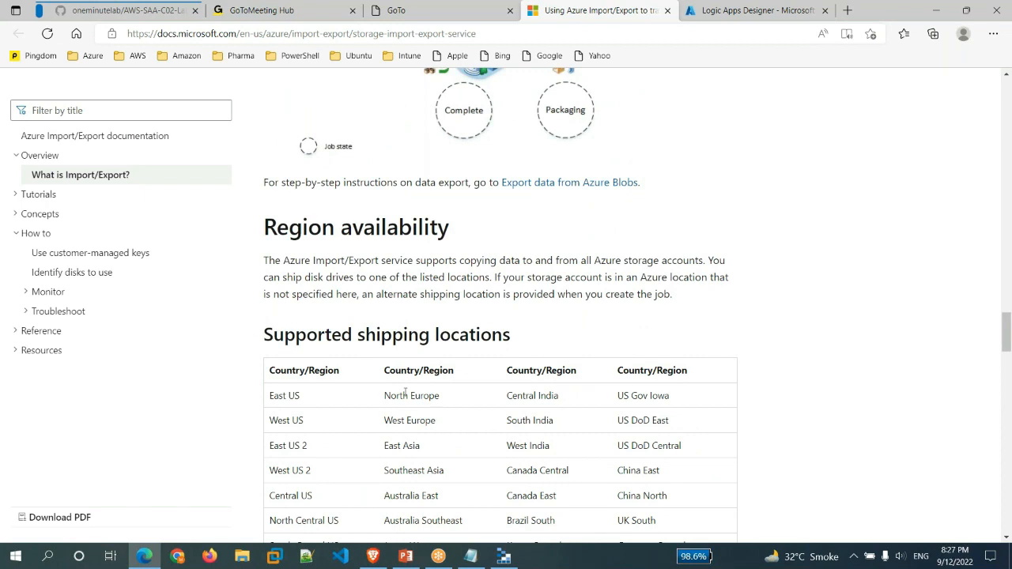
{"action": "scroll", "coordinate": [541, 267], "scroll_direction": "up", "scroll_amount": 7}
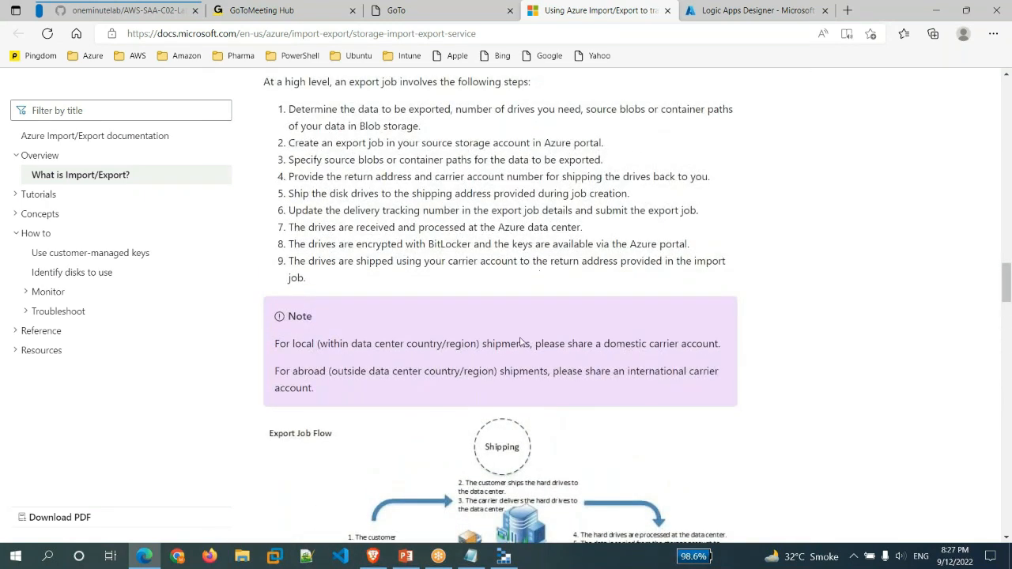
{"action": "scroll", "coordinate": [520, 342], "scroll_direction": "down", "scroll_amount": 6}
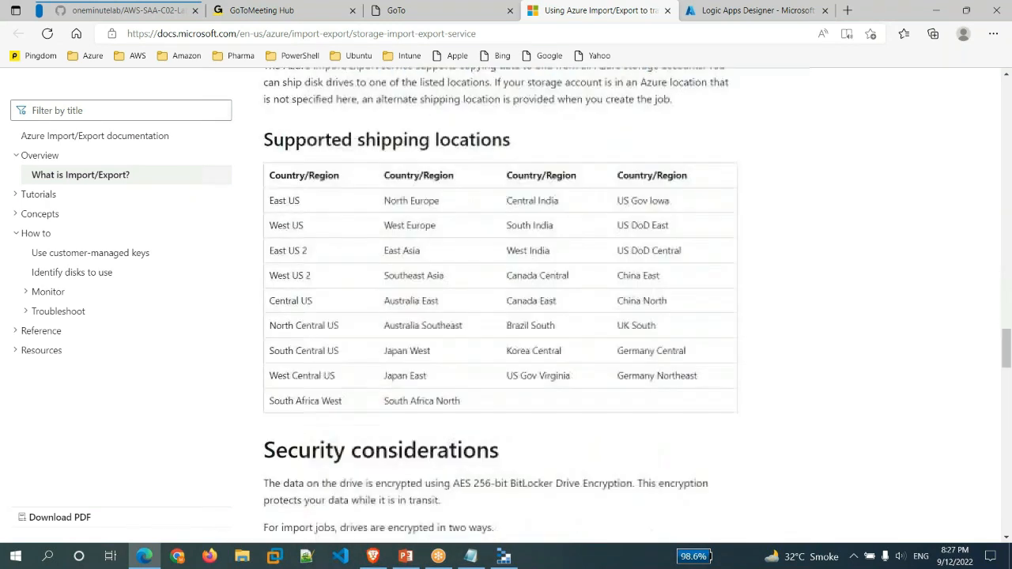
- Review the security considerations, highlighting "AES 256-bit BitLocker Drive", and read the pricing section on handling, shipping and transaction costs
{"action": "scroll", "coordinate": [536, 456], "scroll_direction": "down", "scroll_amount": 2}
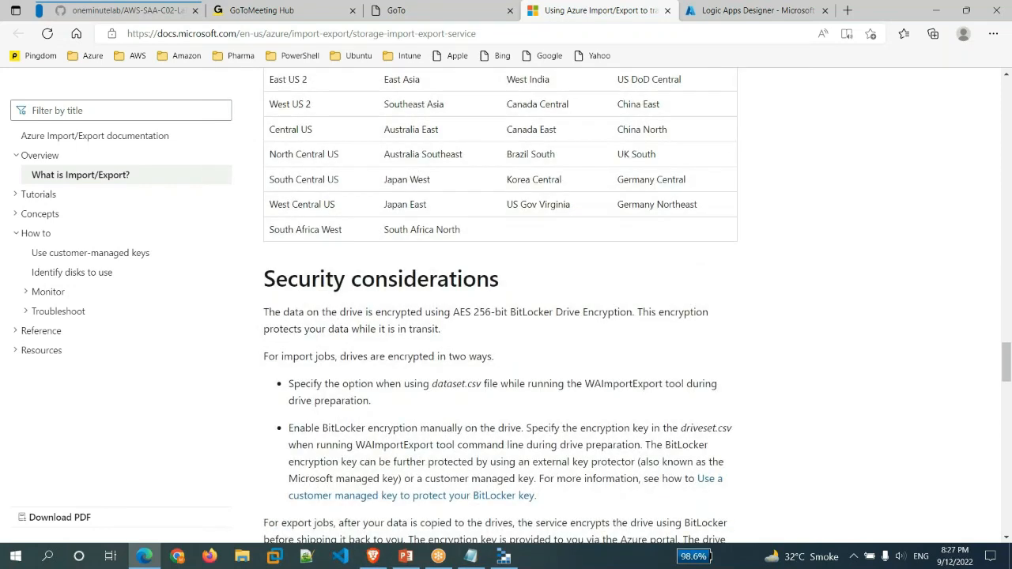
{"action": "left_click_drag", "start_coordinate": [455, 251], "coordinate": [581, 251]}
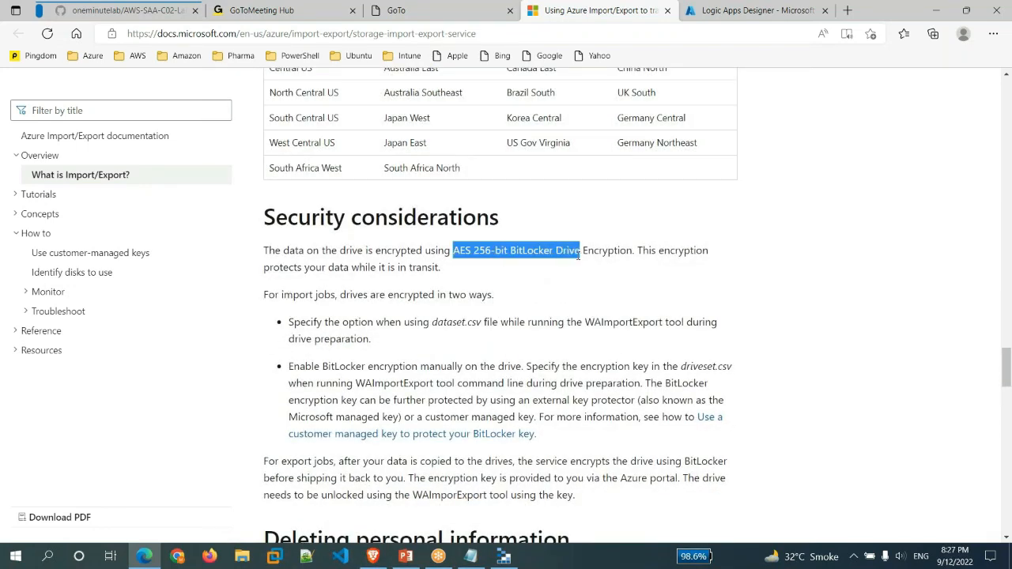
{"action": "left_click", "coordinate": [588, 344]}
{"action": "scroll", "coordinate": [588, 344], "scroll_direction": "down", "scroll_amount": 9}
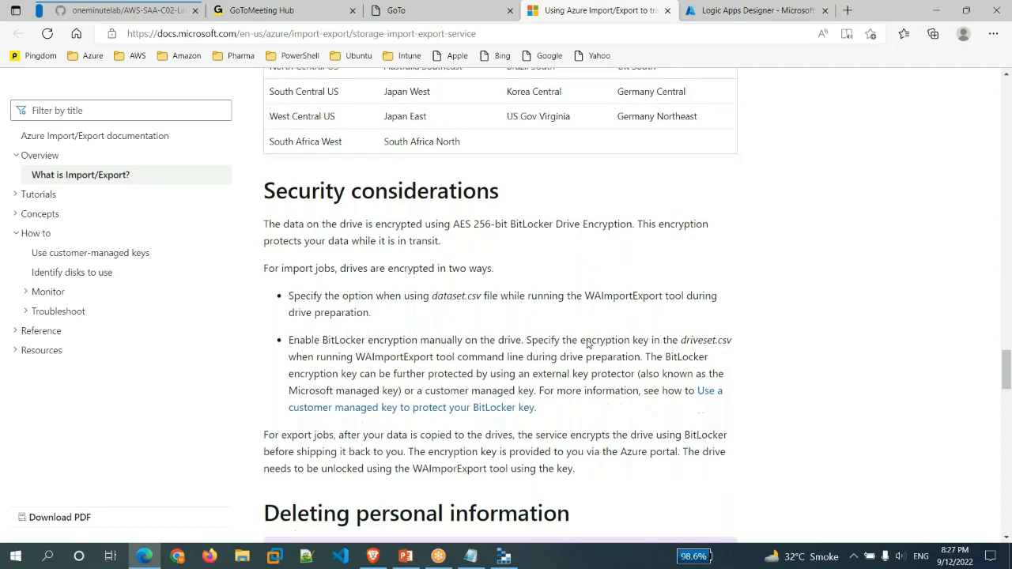
{"action": "scroll", "coordinate": [588, 344], "scroll_direction": "up", "scroll_amount": 2}
{"action": "scroll", "coordinate": [588, 344], "scroll_direction": "down", "scroll_amount": 10}
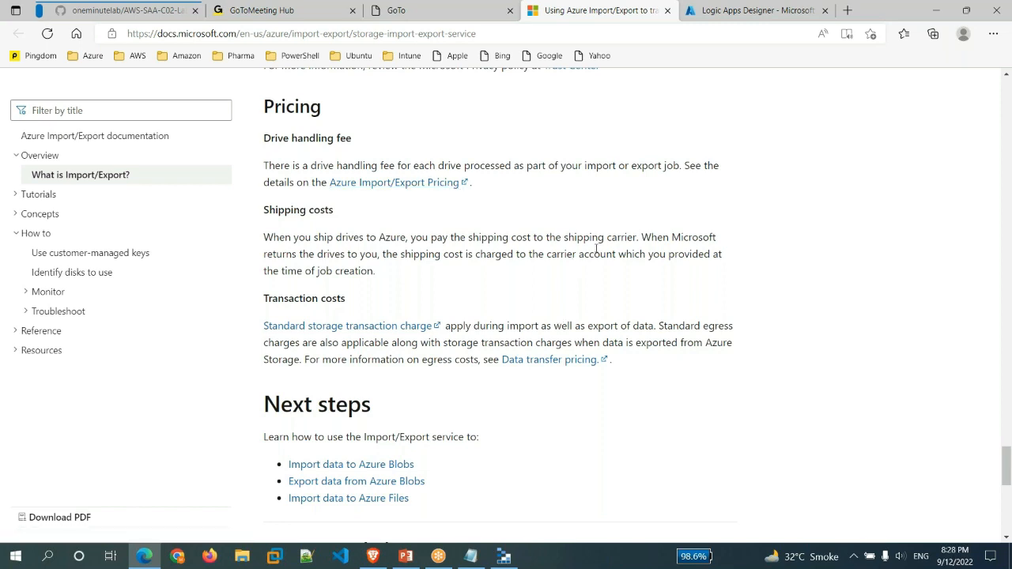
{"action": "scroll", "coordinate": [597, 249], "scroll_direction": "up", "scroll_amount": 20}
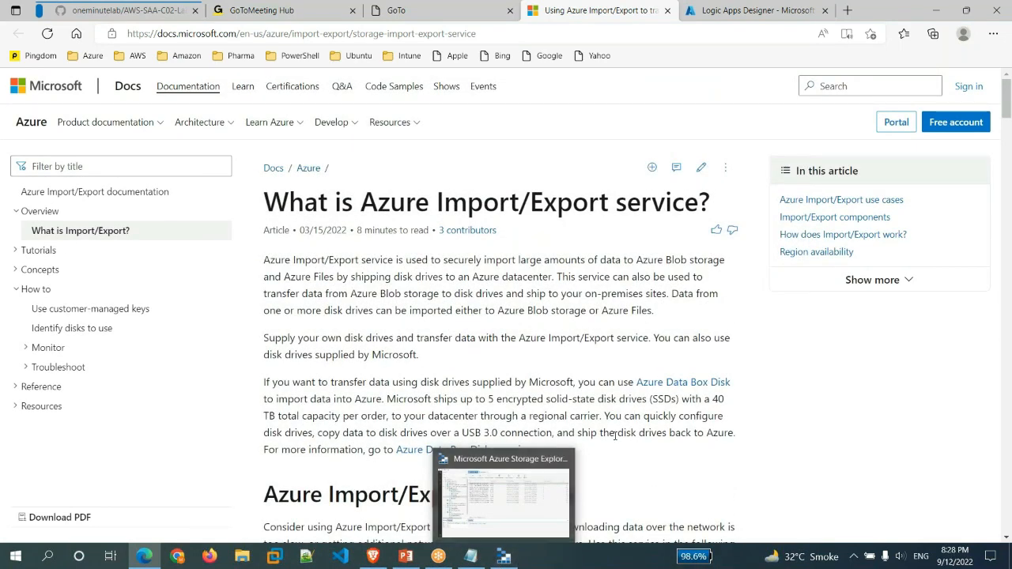
- Switch to the Az-104 Batch 14 notes in Notepad and add the line "- 10-20-30 GB" under the 1TB backup note
{"action": "mouse_move", "coordinate": [479, 552]}
{"action": "left_click", "coordinate": [479, 552]}
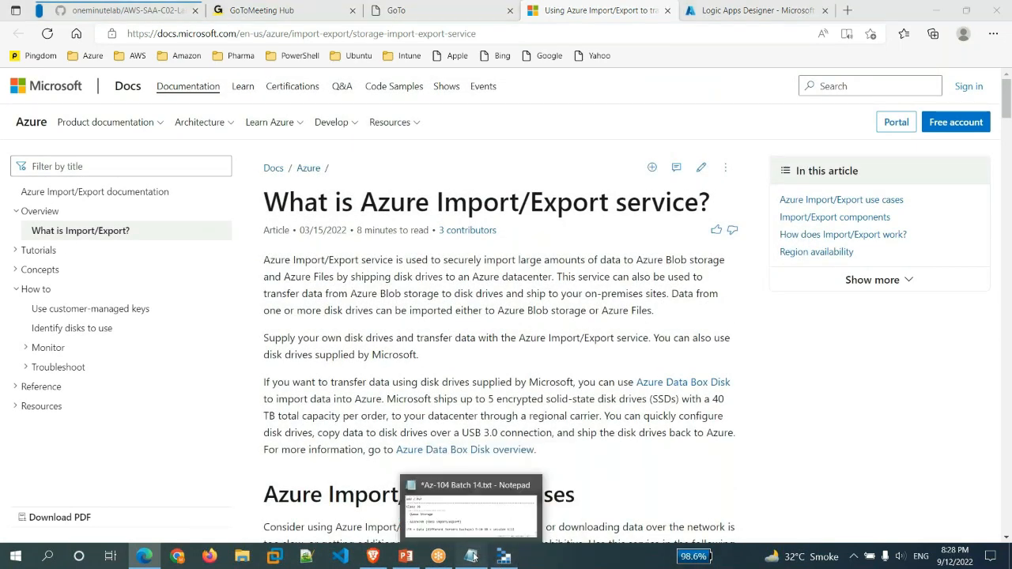
{"action": "key", "text": "Return"}
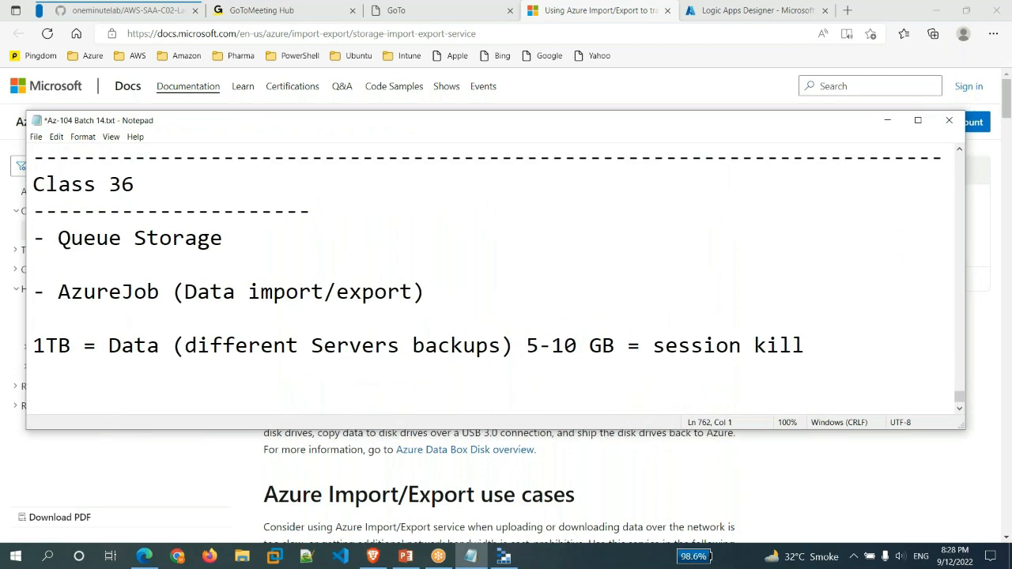
{"action": "type", "text": "- 10-20"}
{"action": "key", "text": "BackSpace"}
{"action": "type", "text": "-30 GB"}
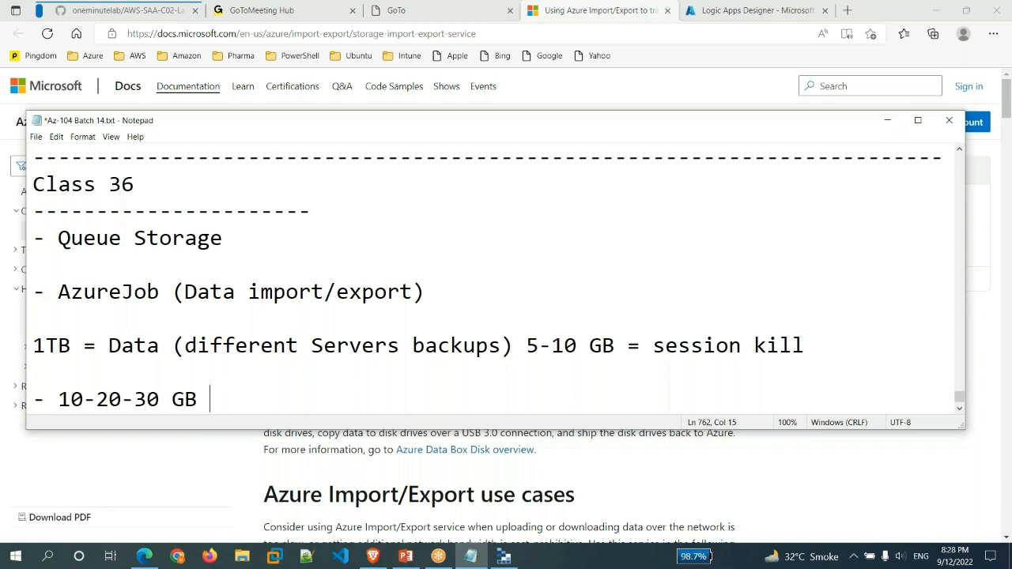
- Add the line "10 GB Data = 3-5 Hours" below the 10-20-30 GB note and highlight it briefly
{"action": "key", "text": "Return"}
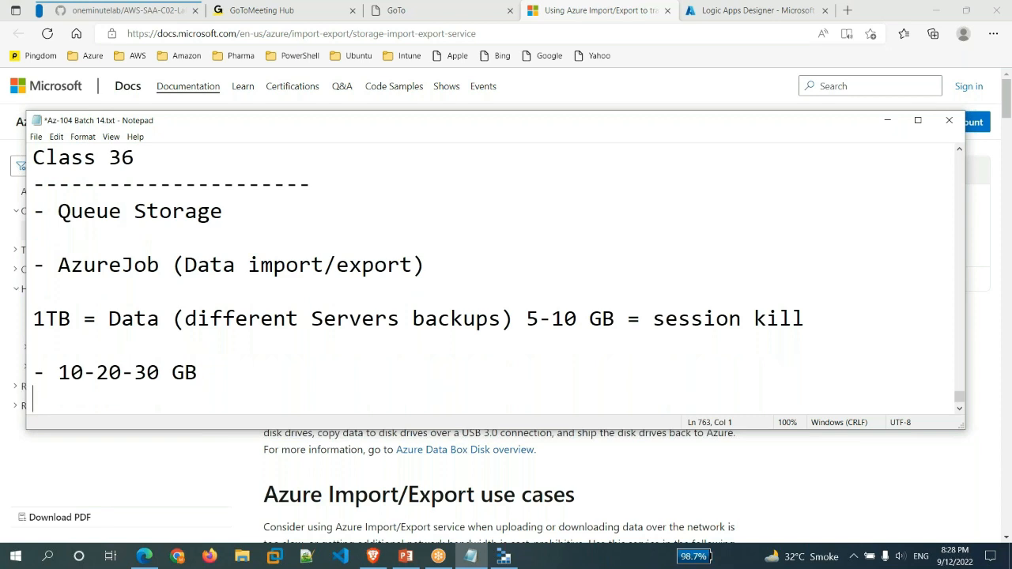
{"action": "type", "text": "10 GB Data ="}
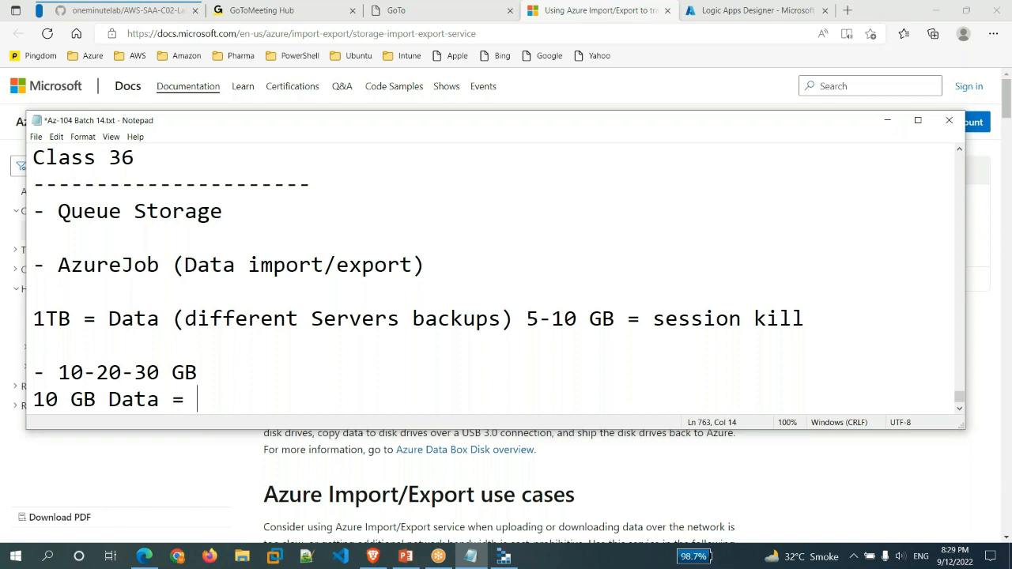
{"action": "type", "text": "3-5 Hours"}
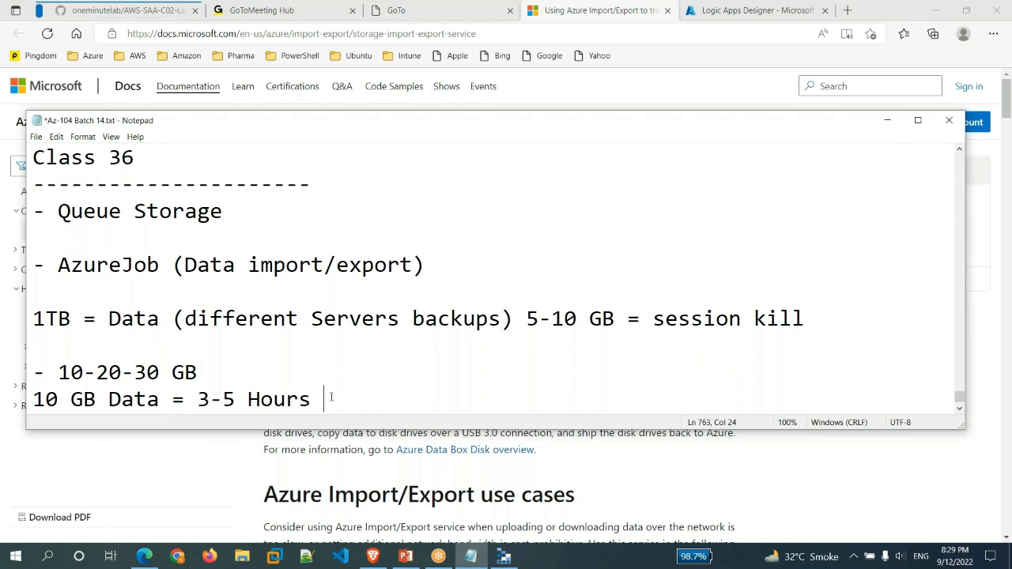
{"action": "key", "text": "shift+Left"}
{"action": "key", "text": "shift+Left"}
{"action": "key", "text": "shift+Left"}
{"action": "key", "text": "shift+Left"}
{"action": "key", "text": "shift+Left"}
{"action": "key", "text": "shift+Left"}
{"action": "key", "text": "shift+Left"}
{"action": "key", "text": "shift+Left"}
{"action": "key", "text": "shift+Left"}
{"action": "key", "text": "shift+Left"}
{"action": "key", "text": "shift+Left"}
{"action": "key", "text": "shift+Left"}
{"action": "key", "text": "shift+Left"}
{"action": "key", "text": "shift+Left"}
{"action": "key", "text": "shift+Left"}
{"action": "key", "text": "shift+Left"}
{"action": "key", "text": "shift+Left"}
{"action": "key", "text": "shift+Left"}
{"action": "key", "text": "shift+Left"}
{"action": "key", "text": "shift+Left"}
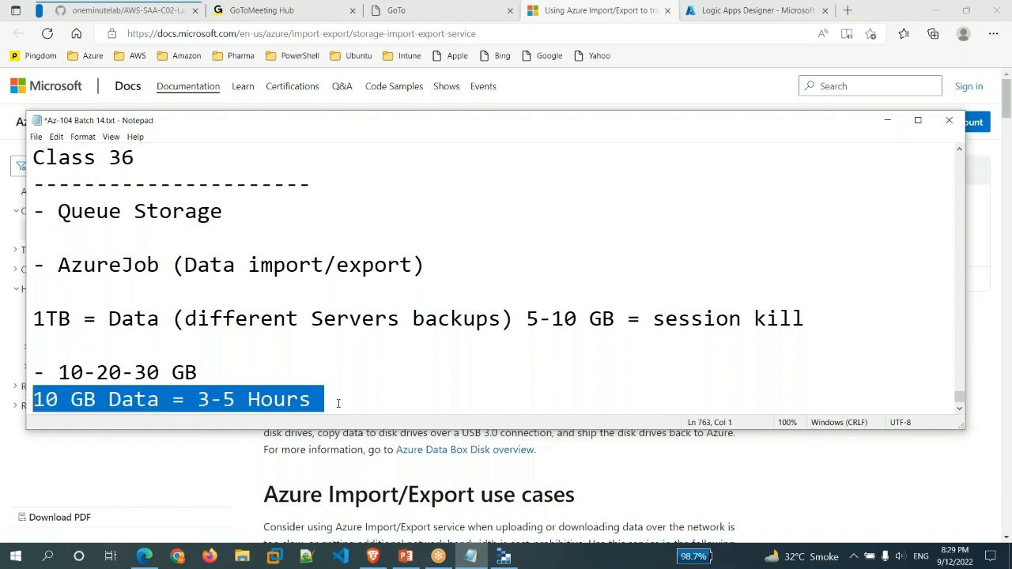
{"action": "left_click", "coordinate": [337, 404]}
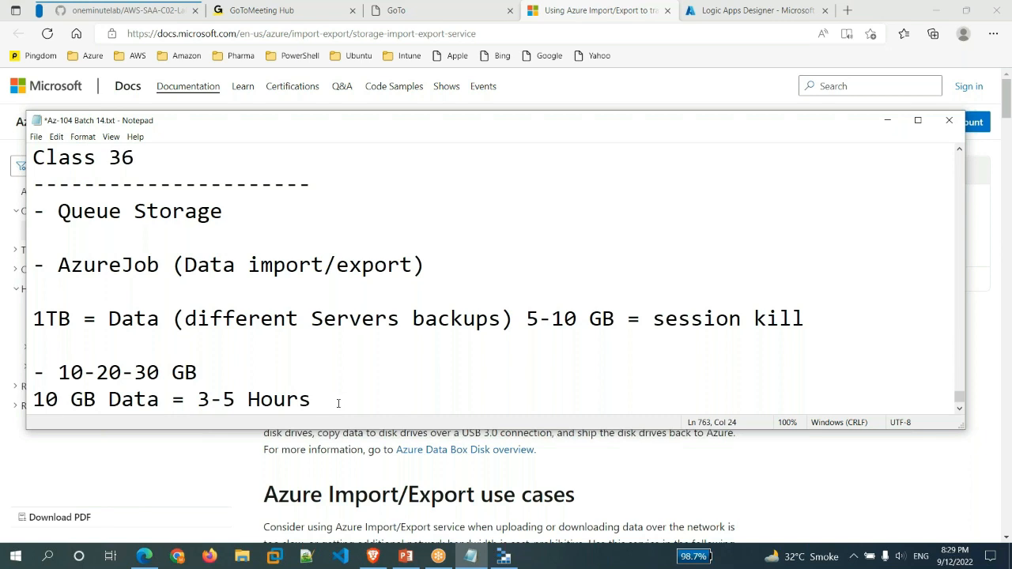
- Leave a blank line after the transfer time note and add the entry "- AzCopy"
{"action": "key", "text": "BackSpace"}
{"action": "key", "text": "Return"}
{"action": "key", "text": "Return"}
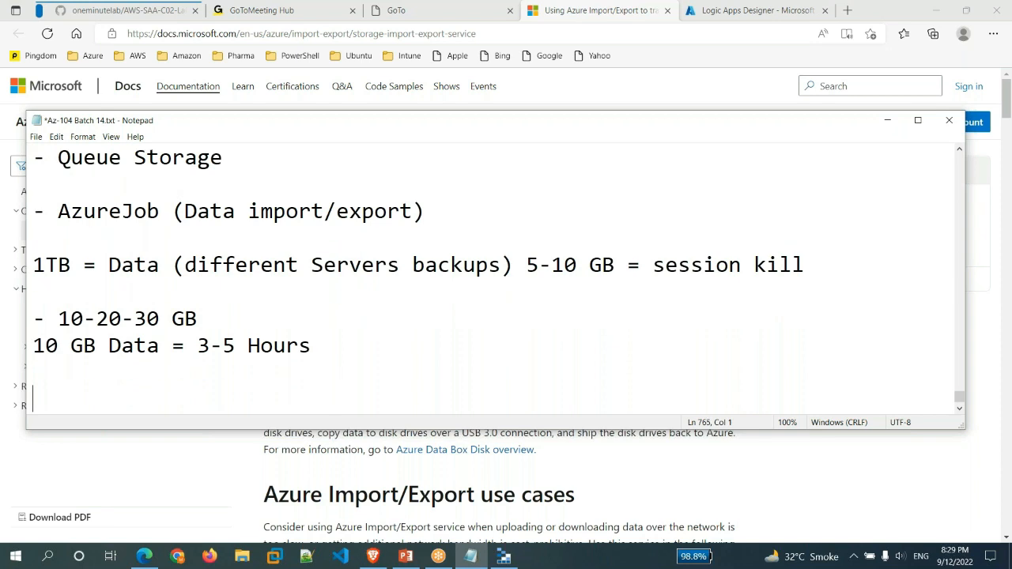
{"action": "type", "text": "- AzCopy"}
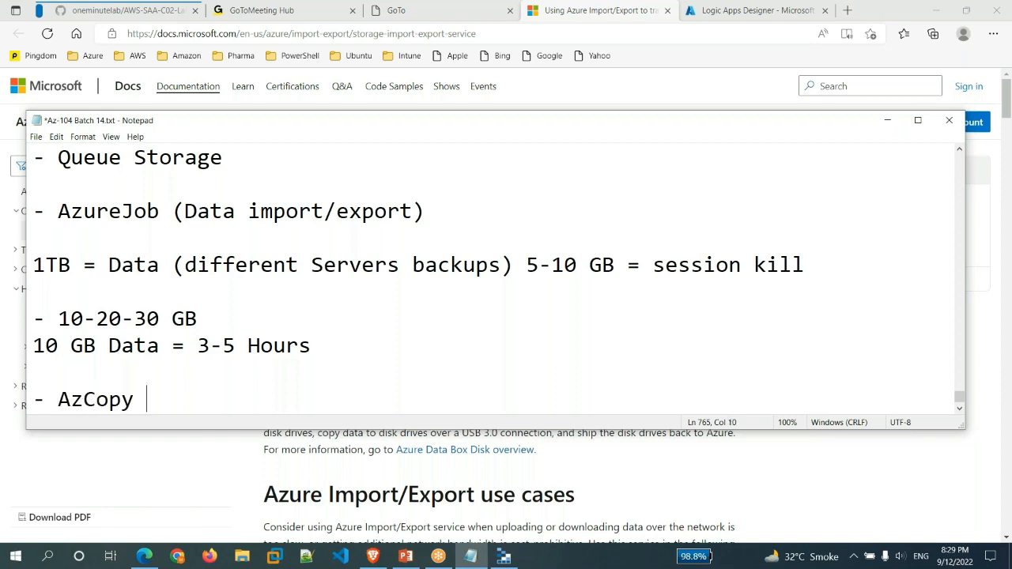
- Switch to the browser, search Google for azcopy, open the "Get started with AzCopy" article and highlight AzCopy in its title
{"action": "left_click", "coordinate": [729, 29]}
{"action": "key", "text": "ctrl+t"}
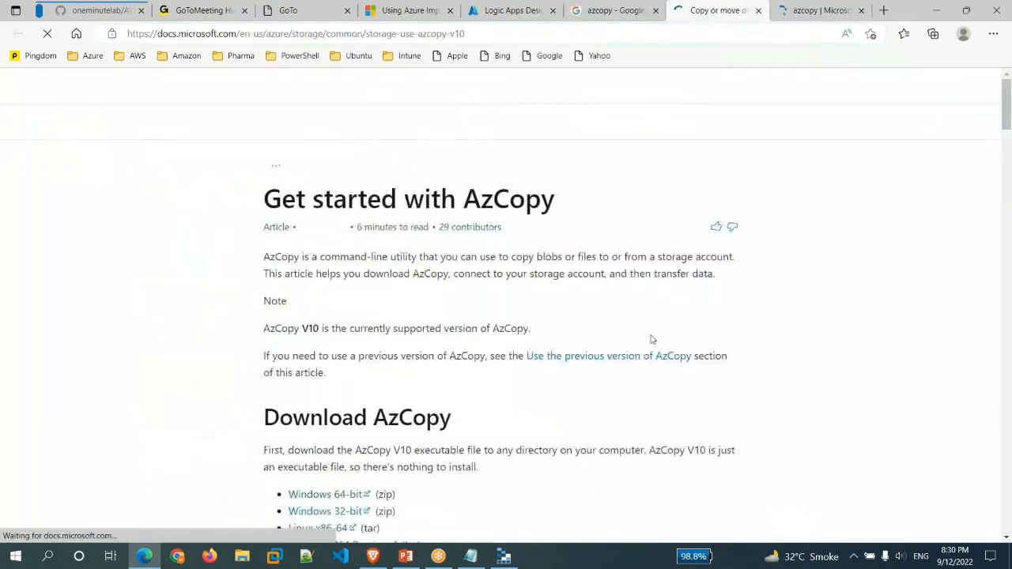
{"action": "scroll", "coordinate": [651, 340], "scroll_direction": "down", "scroll_amount": 3}
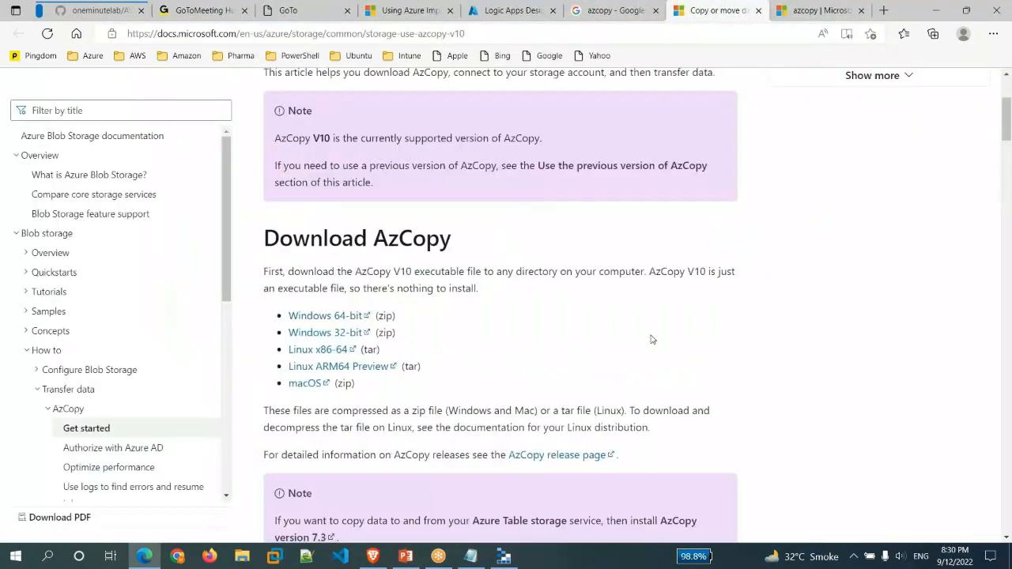
{"action": "scroll", "coordinate": [651, 339], "scroll_direction": "up", "scroll_amount": 3}
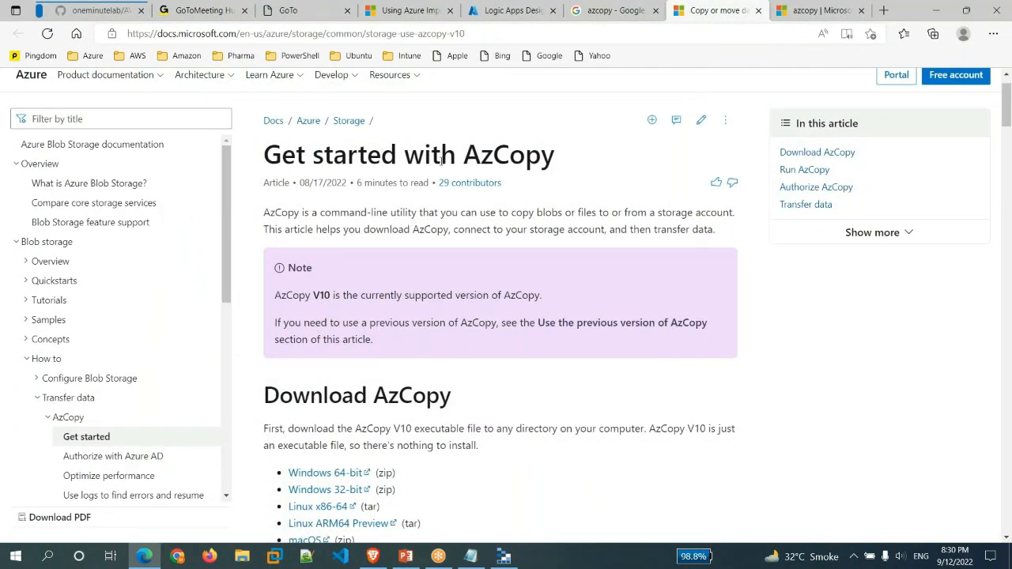
{"action": "left_click_drag", "start_coordinate": [461, 159], "coordinate": [556, 162]}
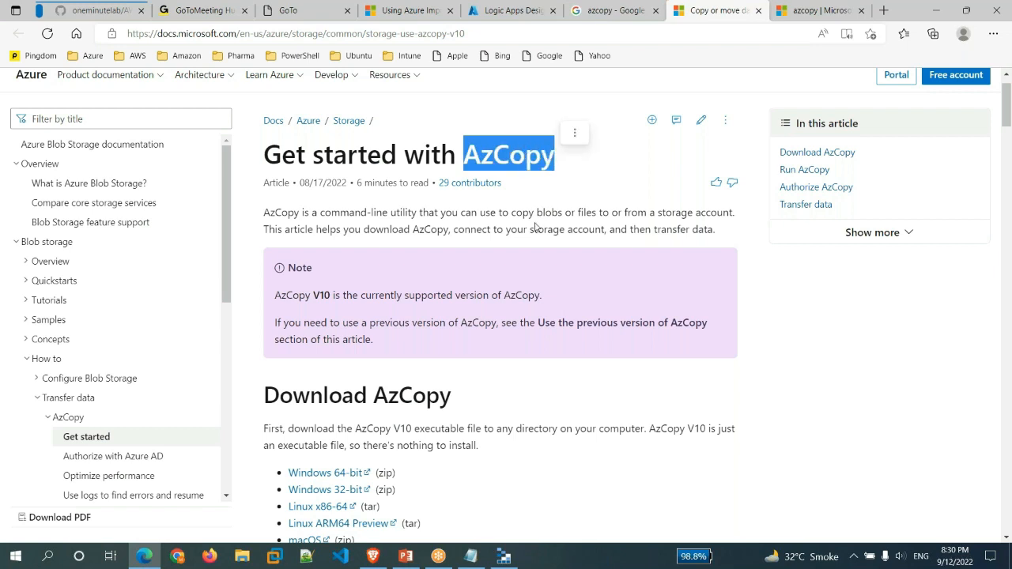
- Read the sections on downloading, running and authorizing AzCopy, and highlight "azcopy copy" in the SAS token example command
{"action": "scroll", "coordinate": [536, 227], "scroll_direction": "down", "scroll_amount": 3}
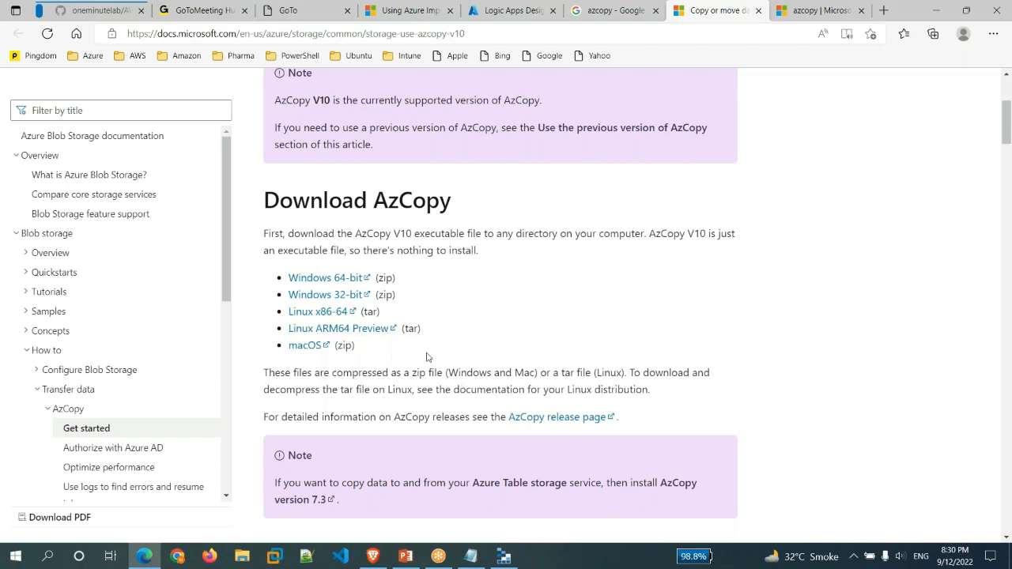
{"action": "scroll", "coordinate": [427, 357], "scroll_direction": "down", "scroll_amount": 2}
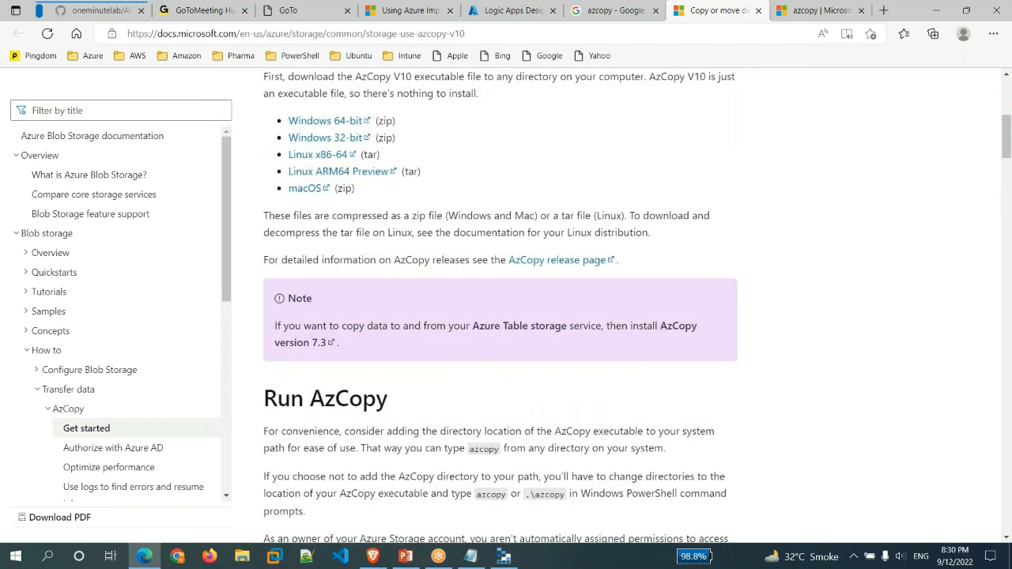
{"action": "scroll", "coordinate": [451, 341], "scroll_direction": "down", "scroll_amount": 1}
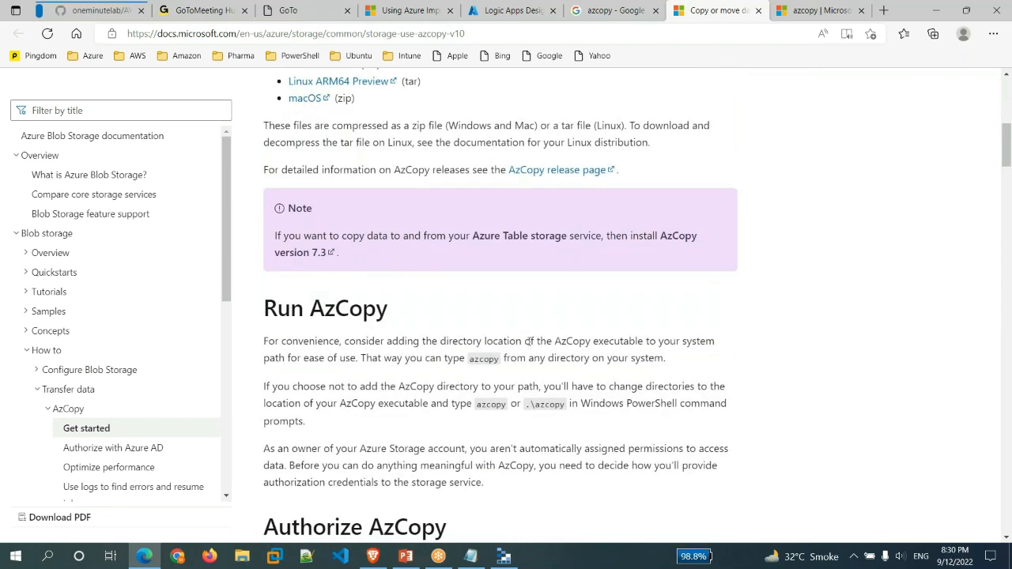
{"action": "scroll", "coordinate": [485, 375], "scroll_direction": "down", "scroll_amount": 2}
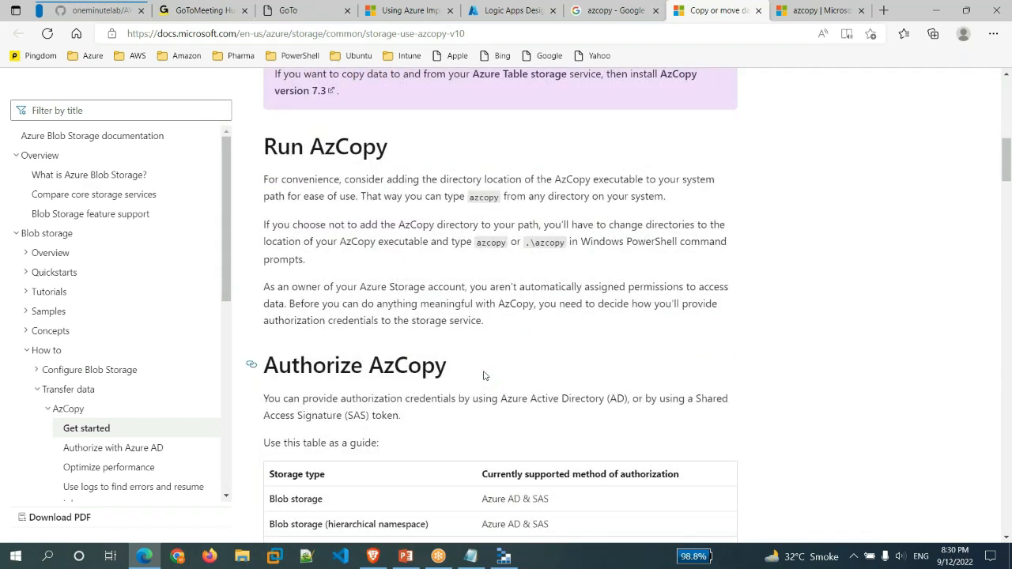
{"action": "scroll", "coordinate": [485, 376], "scroll_direction": "down", "scroll_amount": 7}
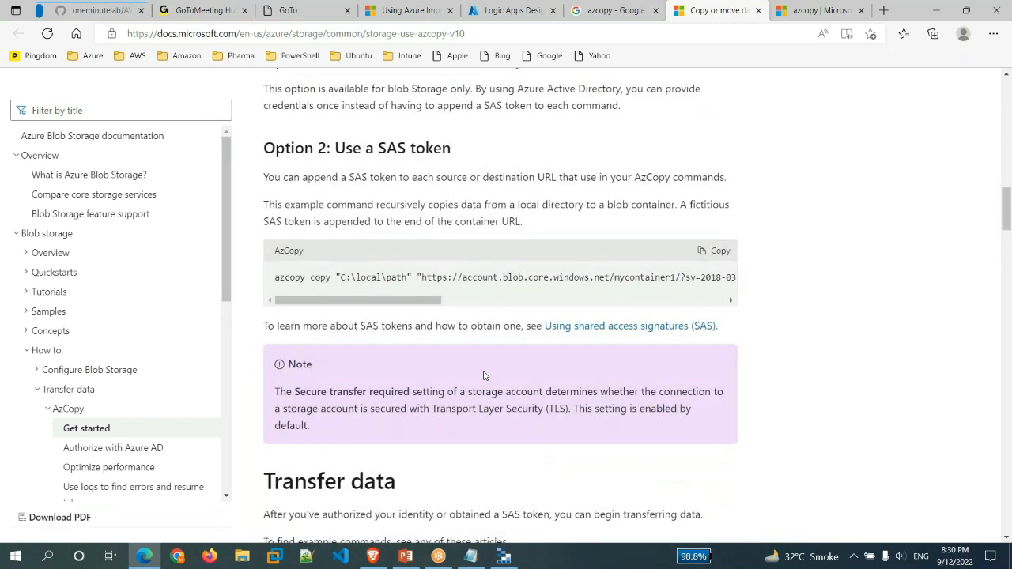
{"action": "left_click_drag", "start_coordinate": [275, 277], "coordinate": [330, 277]}
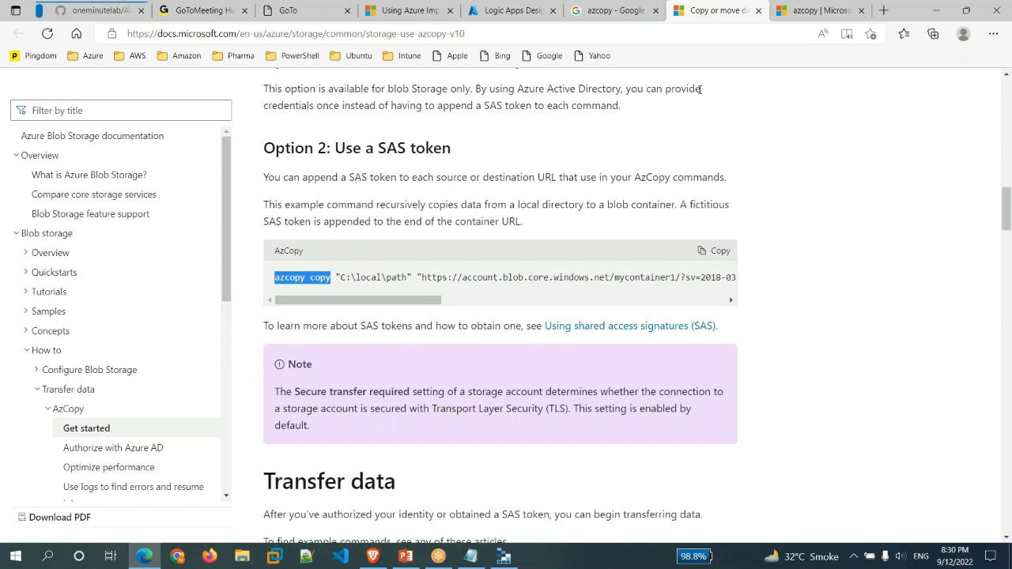
- Highlight "SAS token" in the Option 2 heading and close the azcopy Google search tab
{"action": "left_click", "coordinate": [291, 11]}
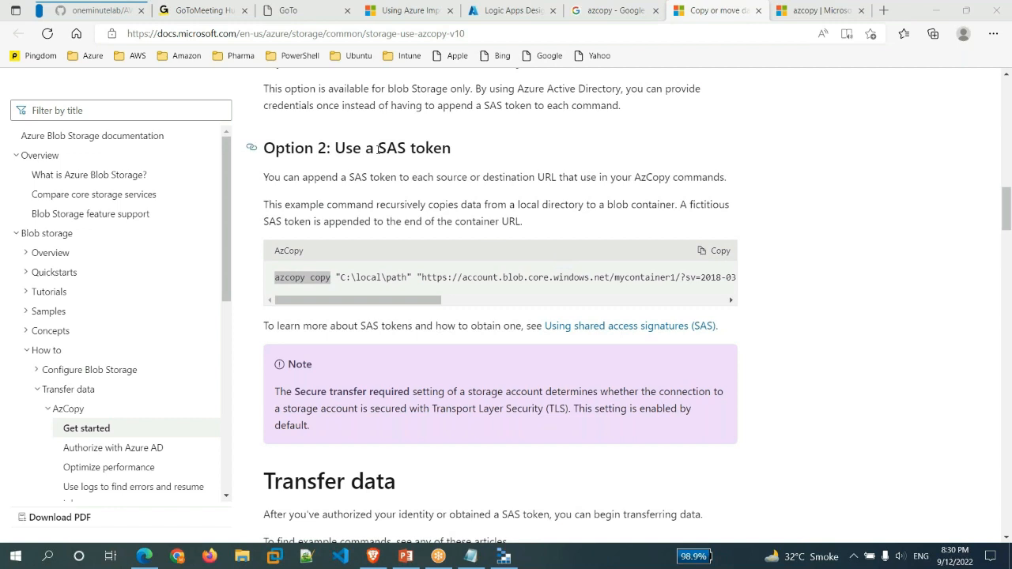
{"action": "left_click_drag", "start_coordinate": [378, 148], "coordinate": [453, 150]}
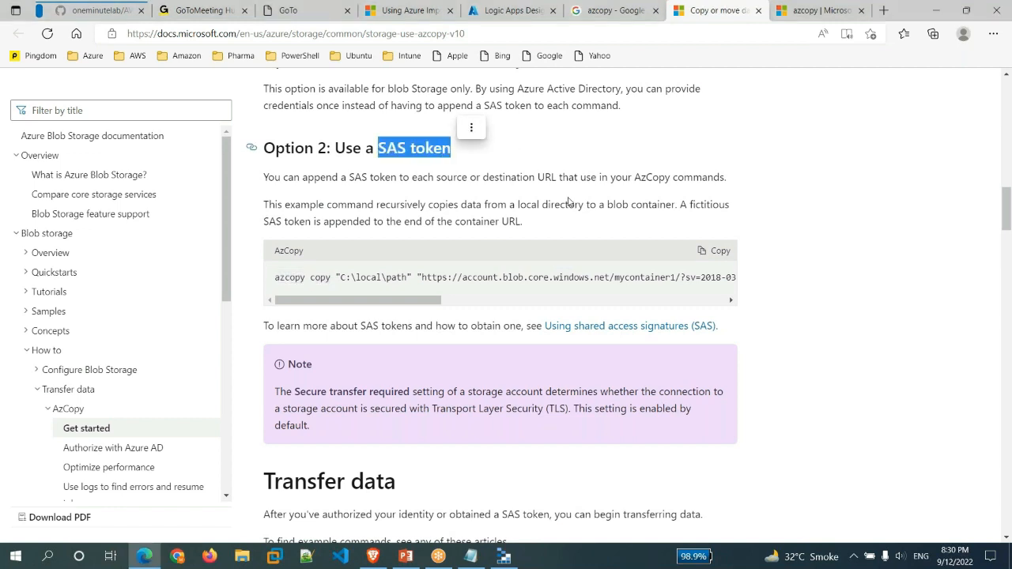
{"action": "left_click", "coordinate": [655, 10]}
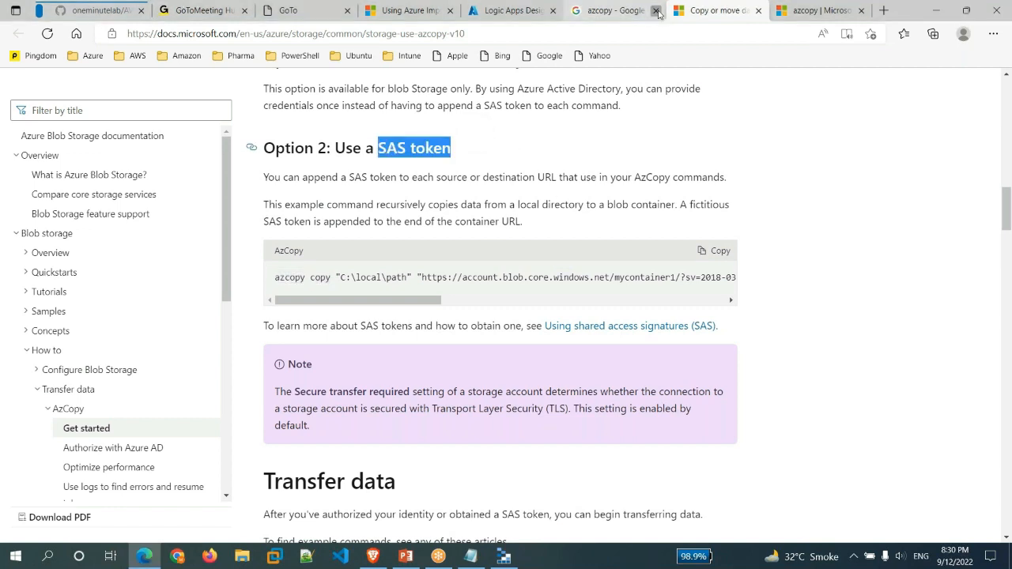
- Close the extra azcopy tab, return to the Azure portal and open the containers of storage account mynewstore99
{"action": "left_click", "coordinate": [758, 11]}
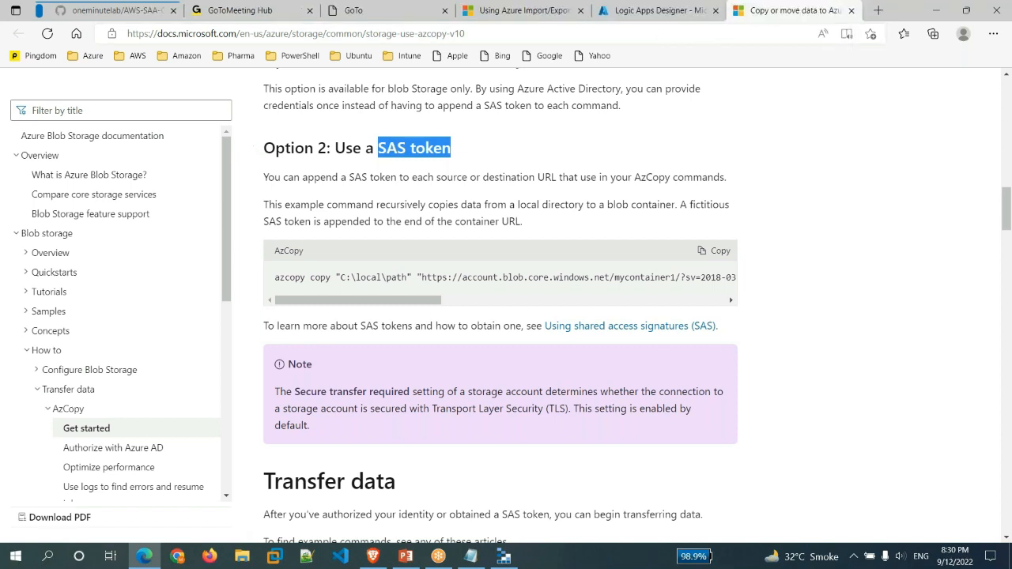
{"action": "left_click", "coordinate": [655, 10]}
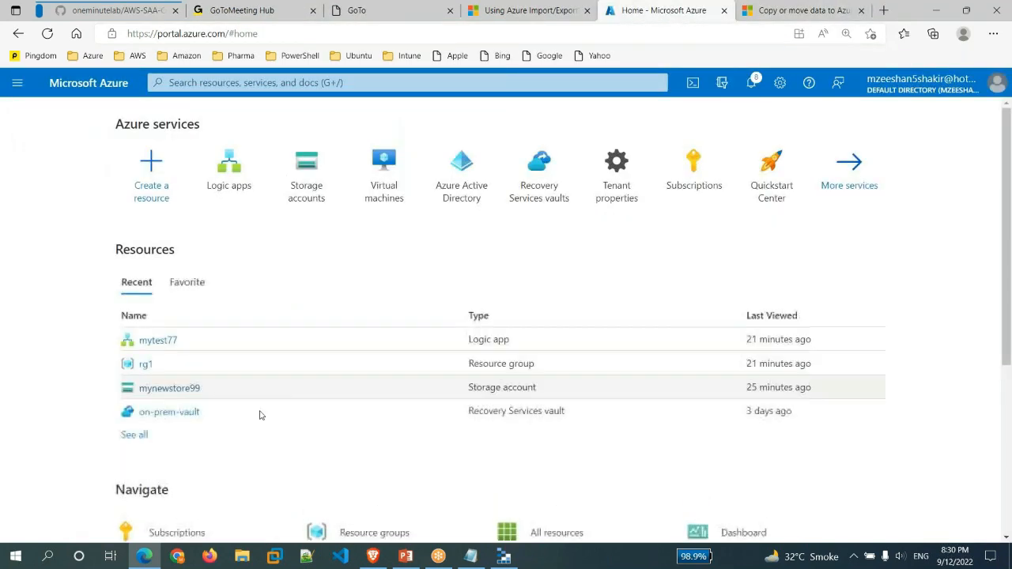
{"action": "left_click", "coordinate": [309, 192]}
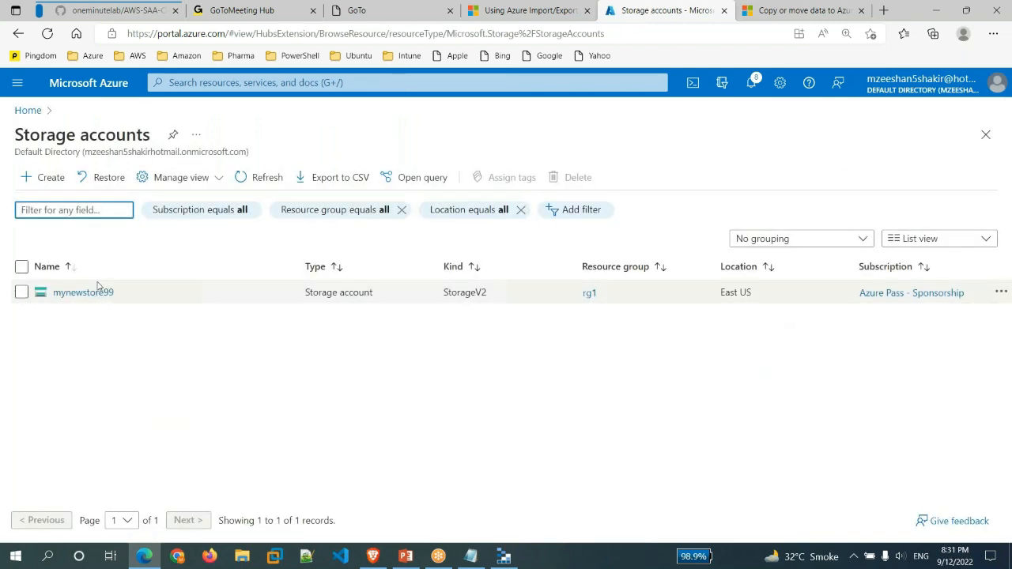
{"action": "left_click", "coordinate": [97, 293]}
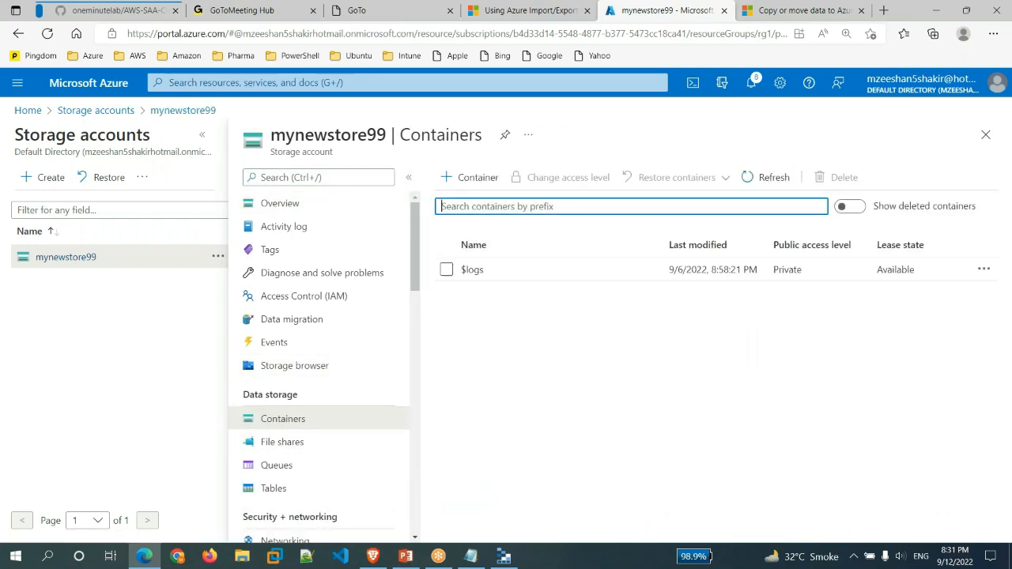
- Create a container named myonpremdata with public access level Blob (anonymous read access for blobs only)
{"action": "left_click", "coordinate": [478, 179]}
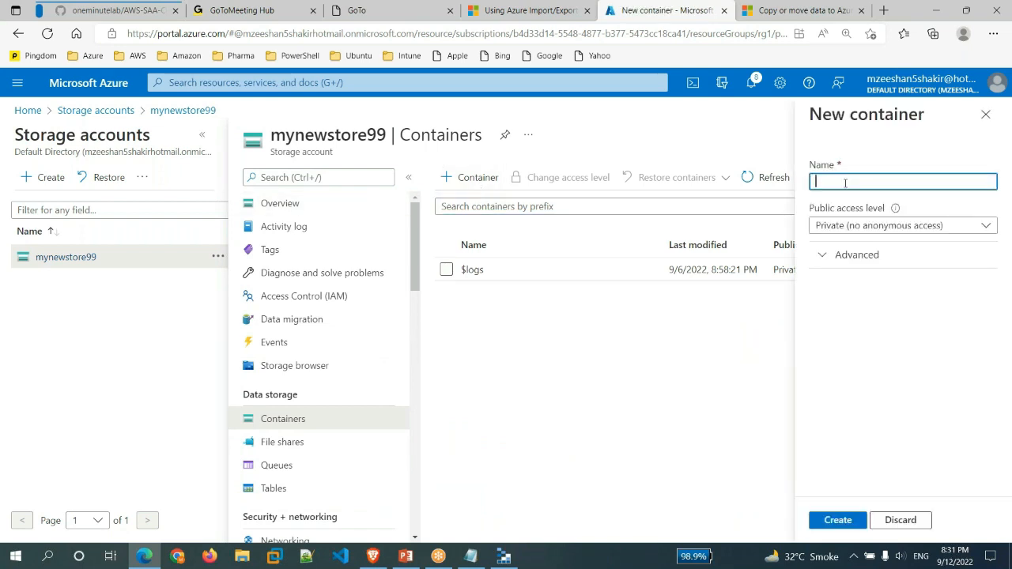
{"action": "type", "text": "myonpremdata"}
{"action": "left_click", "coordinate": [860, 227]}
{"action": "left_click", "coordinate": [821, 270]}
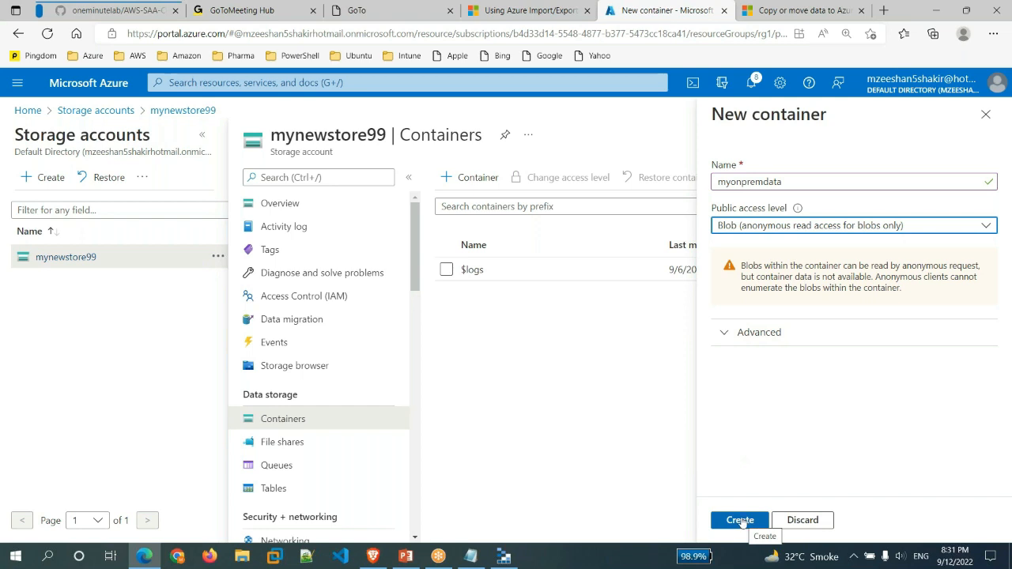
{"action": "left_click", "coordinate": [742, 521]}
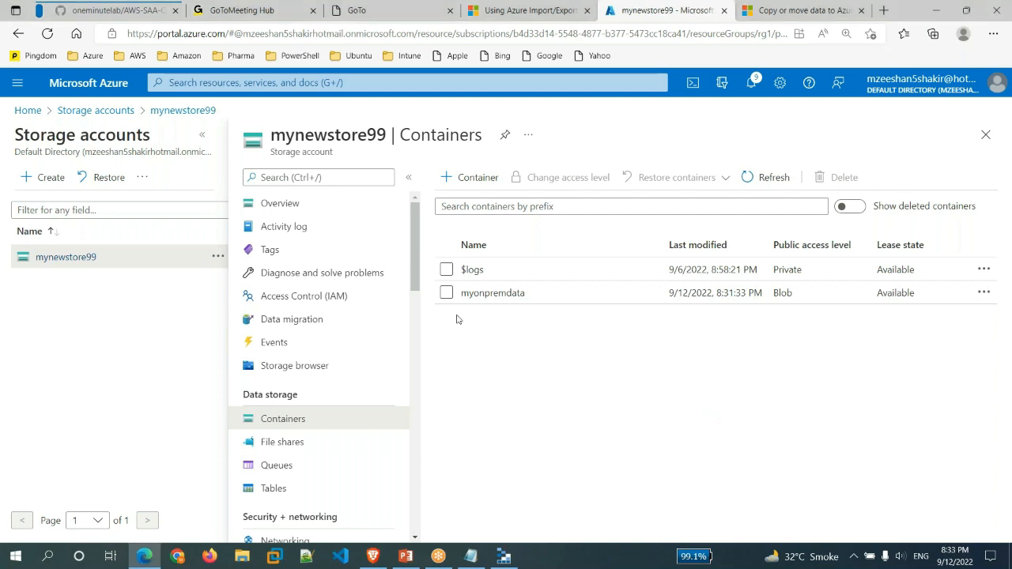
- Generate a SAS token and URL for the myonpremdata container with the default settings, and copy the Blob SAS URL
{"action": "left_click", "coordinate": [512, 294]}
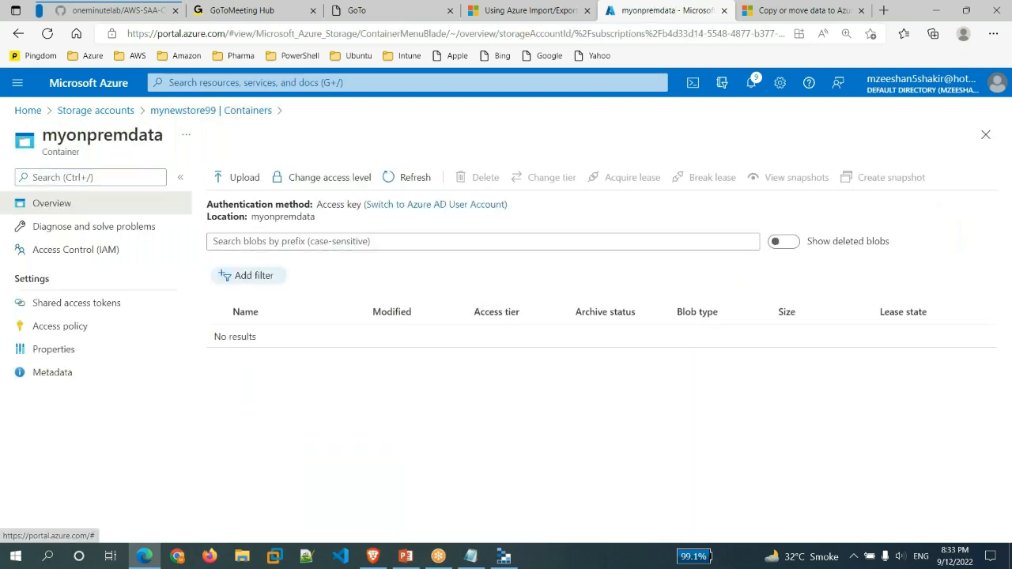
{"action": "left_click", "coordinate": [47, 310]}
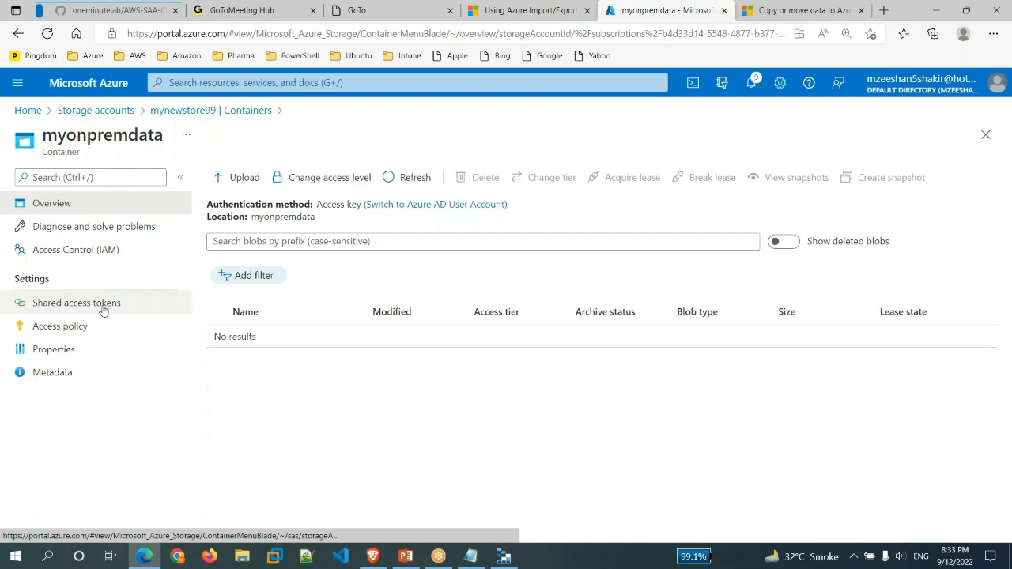
{"action": "left_click", "coordinate": [103, 311]}
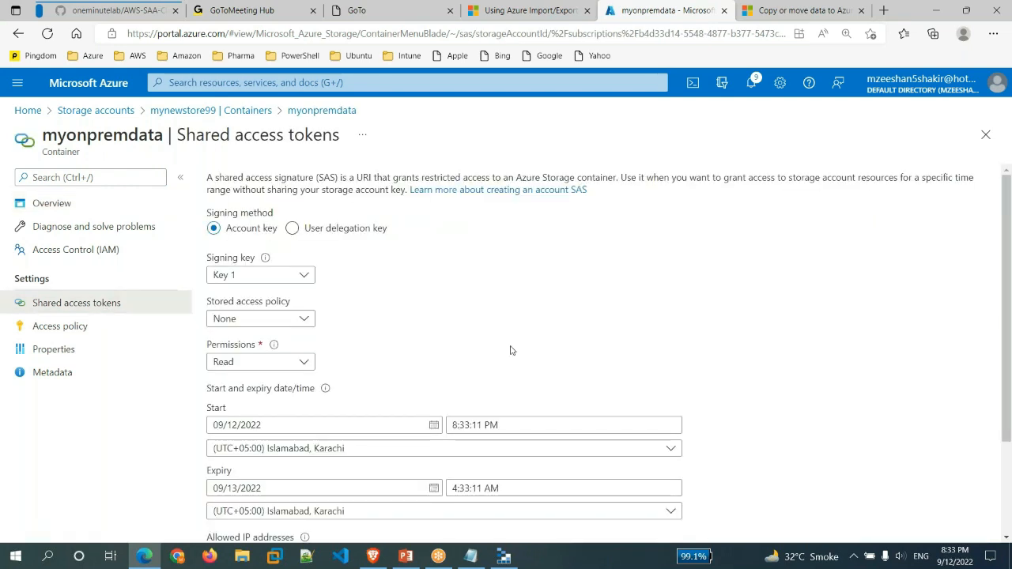
{"action": "scroll", "coordinate": [510, 350], "scroll_direction": "down", "scroll_amount": 3}
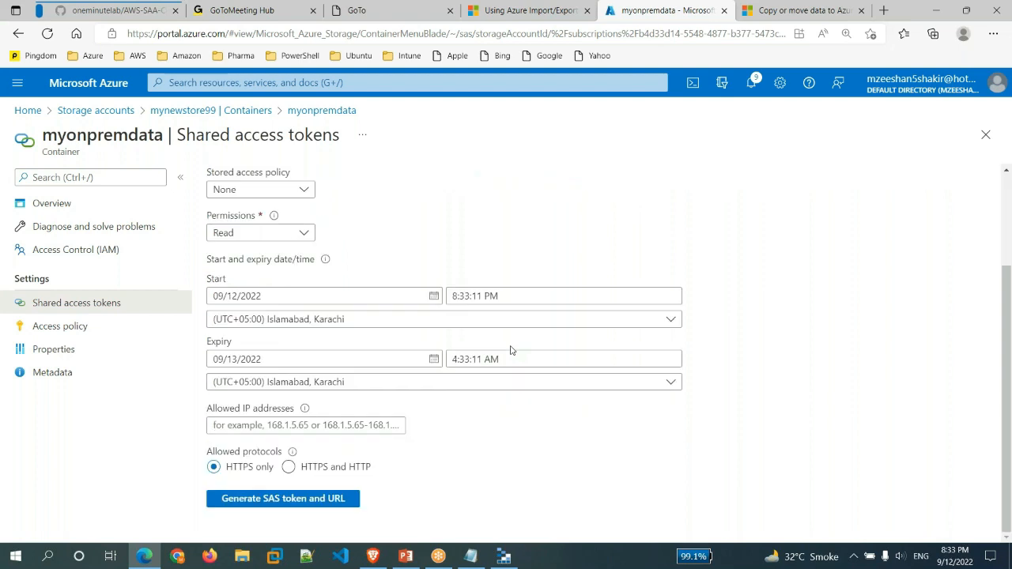
{"action": "left_click", "coordinate": [293, 499]}
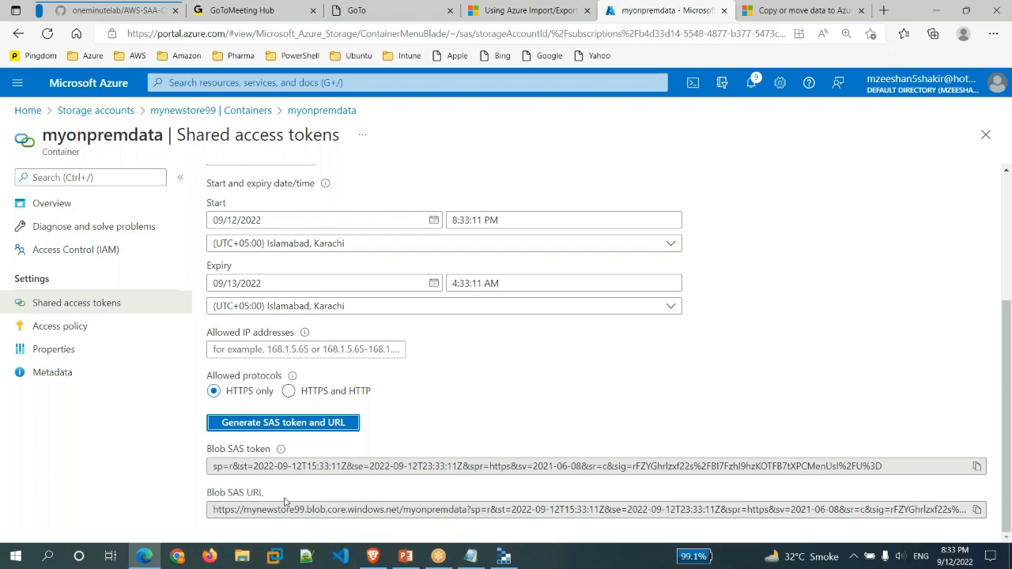
{"action": "left_click", "coordinate": [977, 510]}
- Return to the AzCopy article and highlight azcopy, copy and "C:\local\path" one by one in the Option 2 example command
{"action": "left_click", "coordinate": [801, 11]}
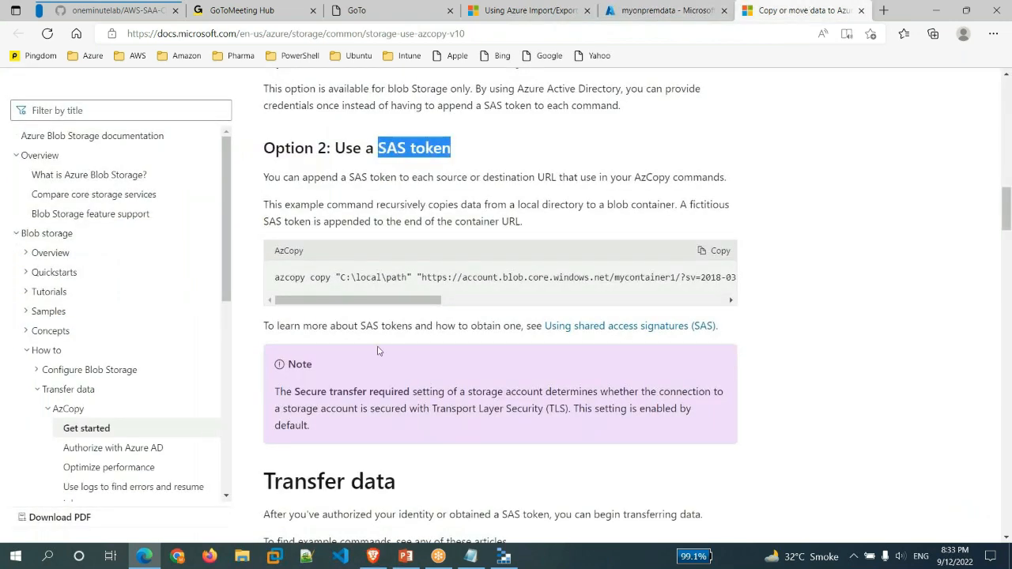
{"action": "left_click", "coordinate": [289, 294]}
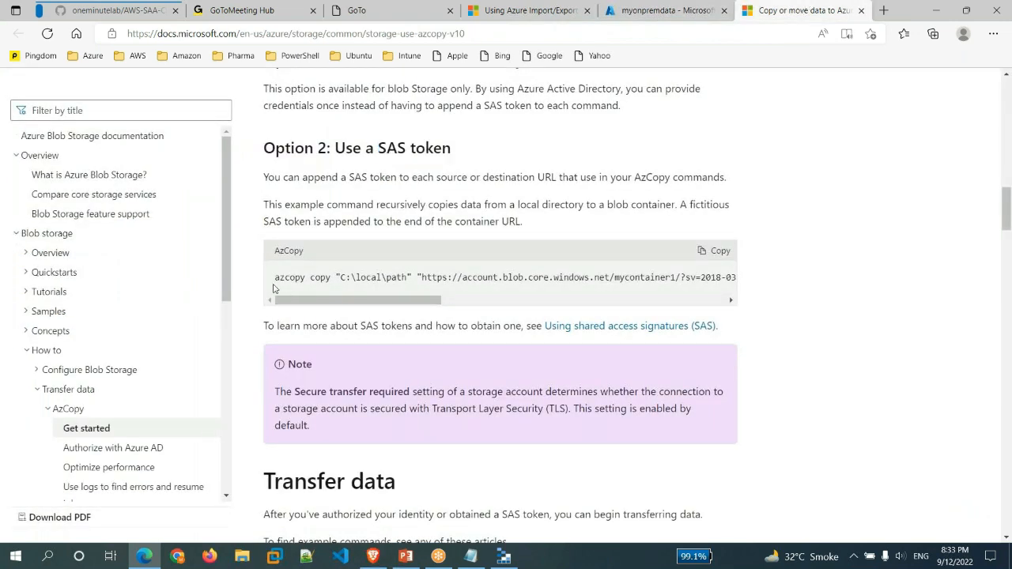
{"action": "left_click_drag", "start_coordinate": [276, 281], "coordinate": [306, 281]}
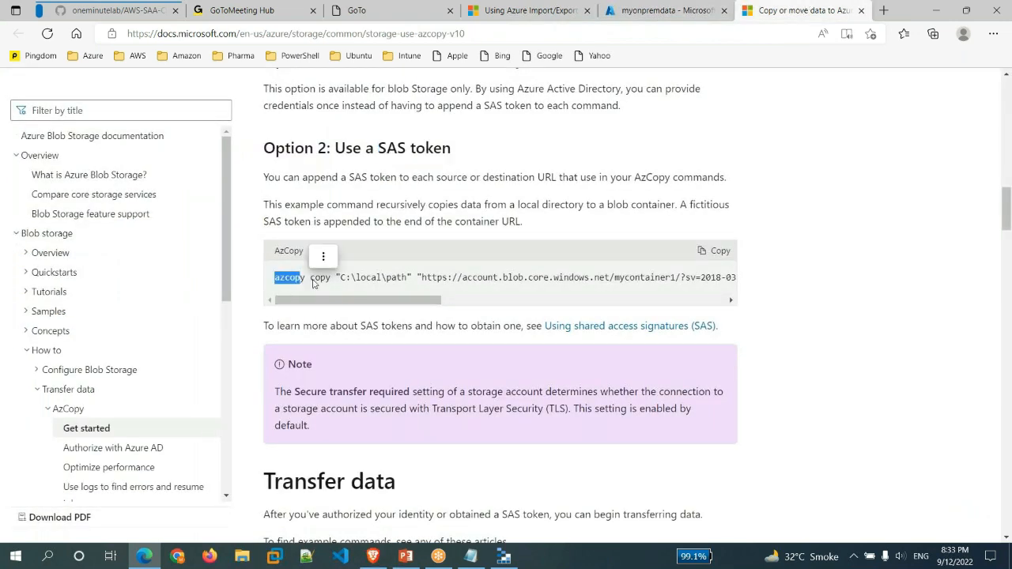
{"action": "double_click", "coordinate": [313, 280]}
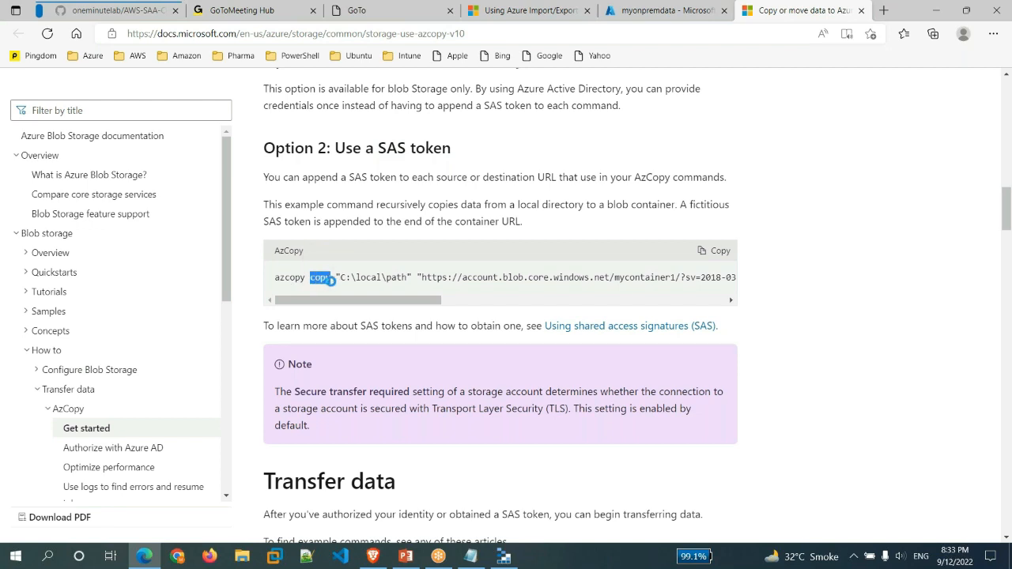
{"action": "left_click", "coordinate": [337, 278]}
{"action": "left_click_drag", "start_coordinate": [338, 277], "coordinate": [413, 275]}
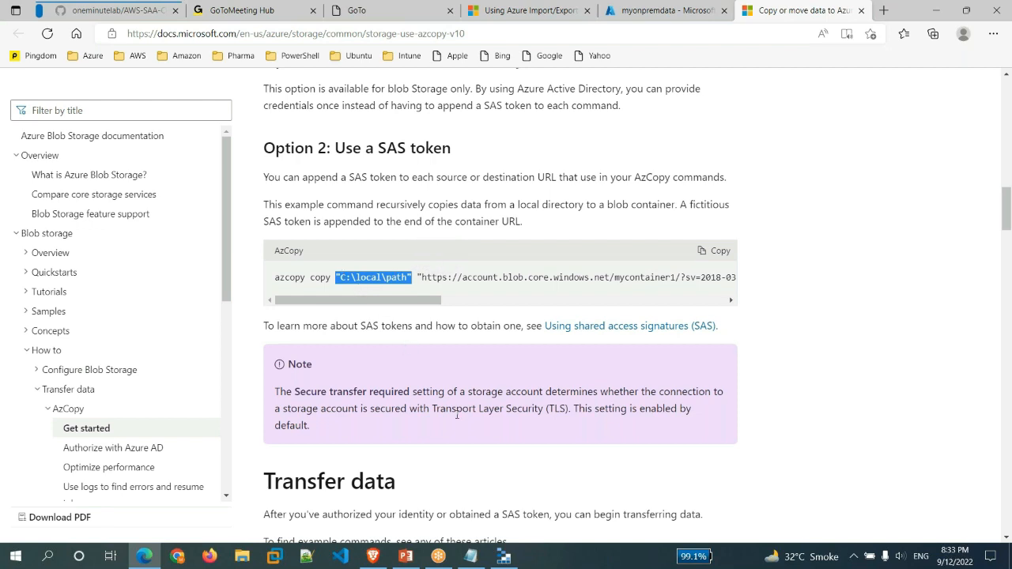
- Examine the destination URL and SAS token in the example command, and highlight its --recursive=true option
{"action": "left_click_drag", "start_coordinate": [428, 301], "coordinate": [479, 311]}
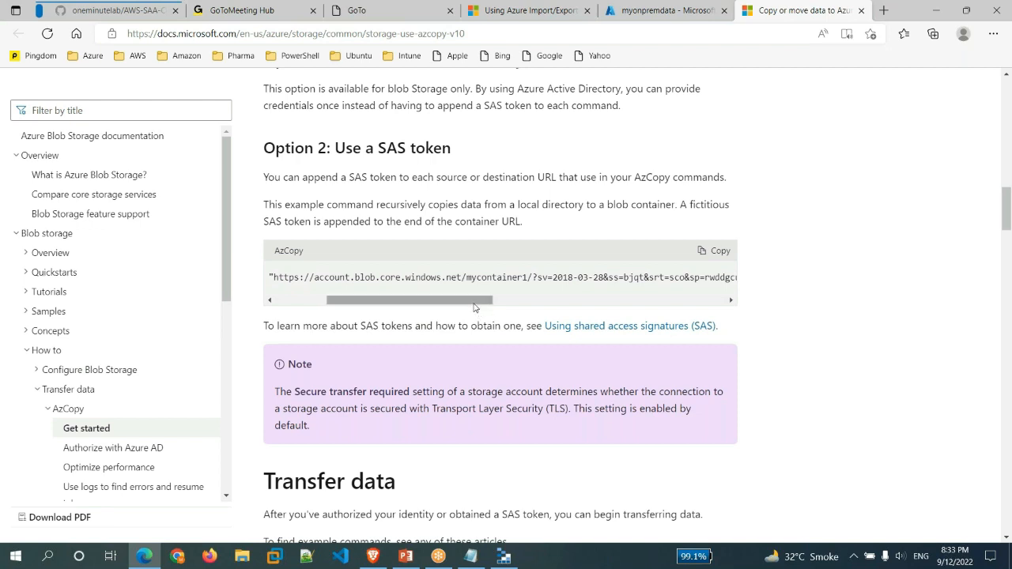
{"action": "left_click_drag", "start_coordinate": [475, 306], "coordinate": [765, 311]}
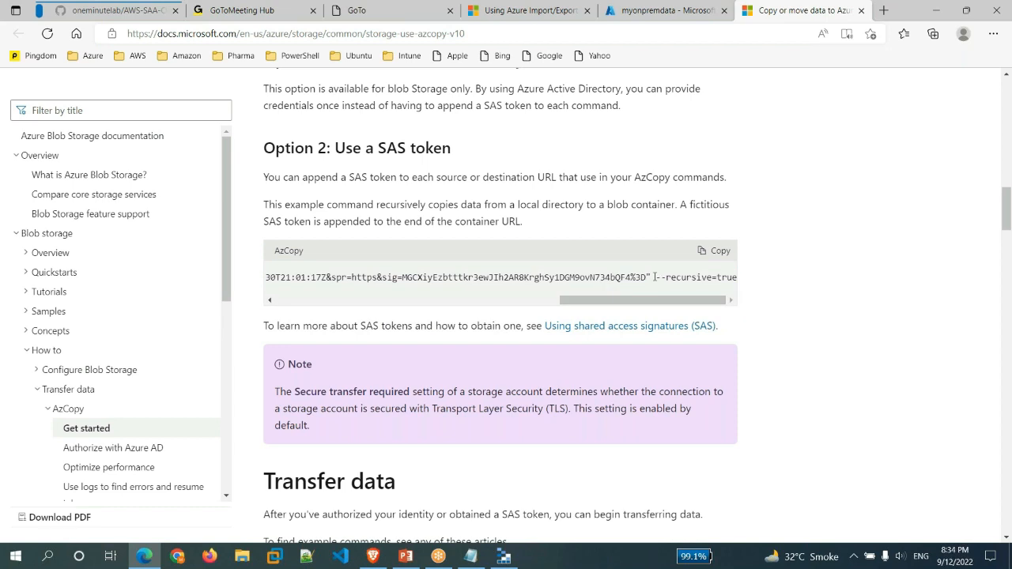
{"action": "left_click_drag", "start_coordinate": [655, 277], "coordinate": [759, 286]}
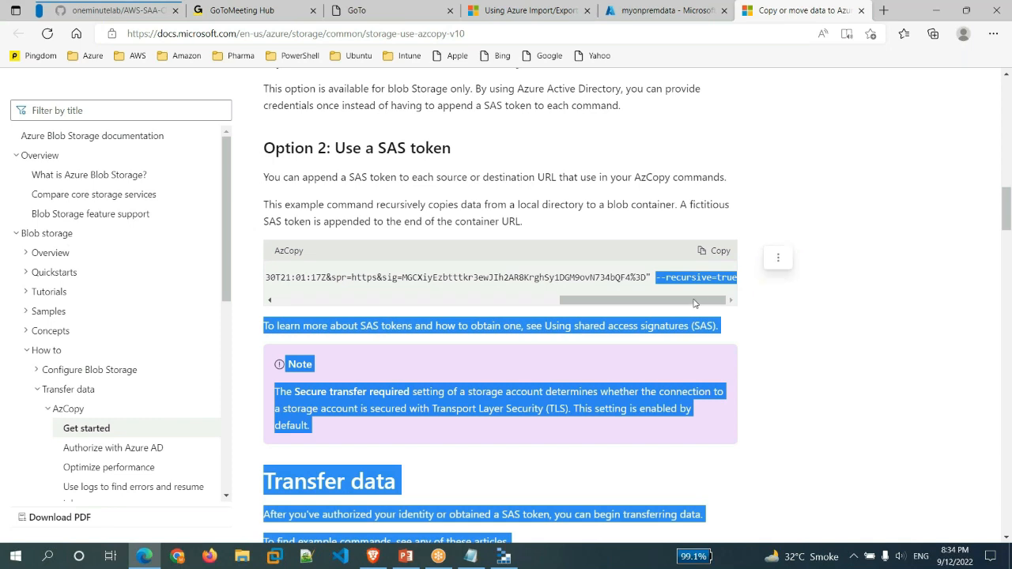
{"action": "left_click", "coordinate": [797, 344]}
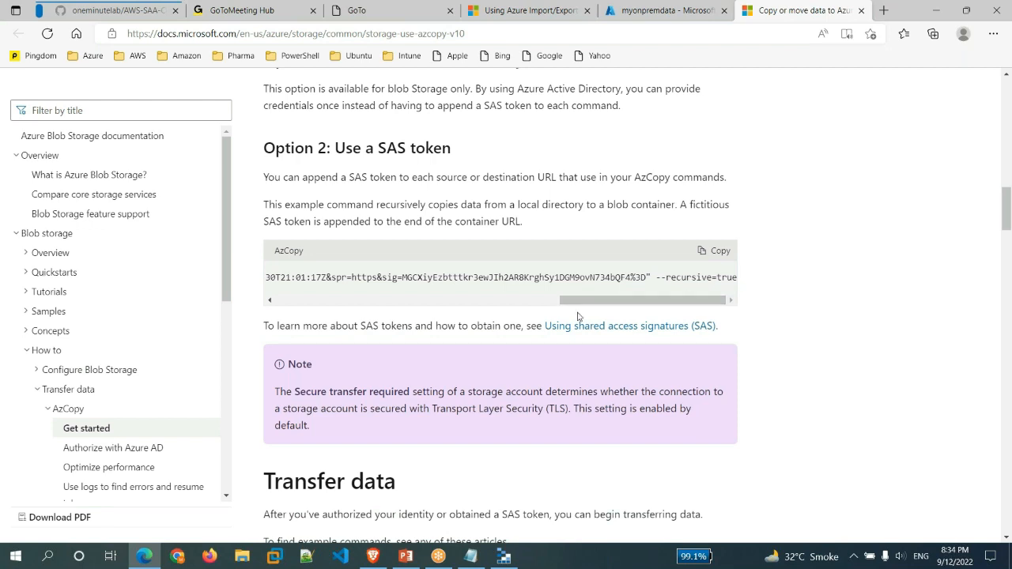
{"action": "left_click_drag", "start_coordinate": [599, 301], "coordinate": [424, 311]}
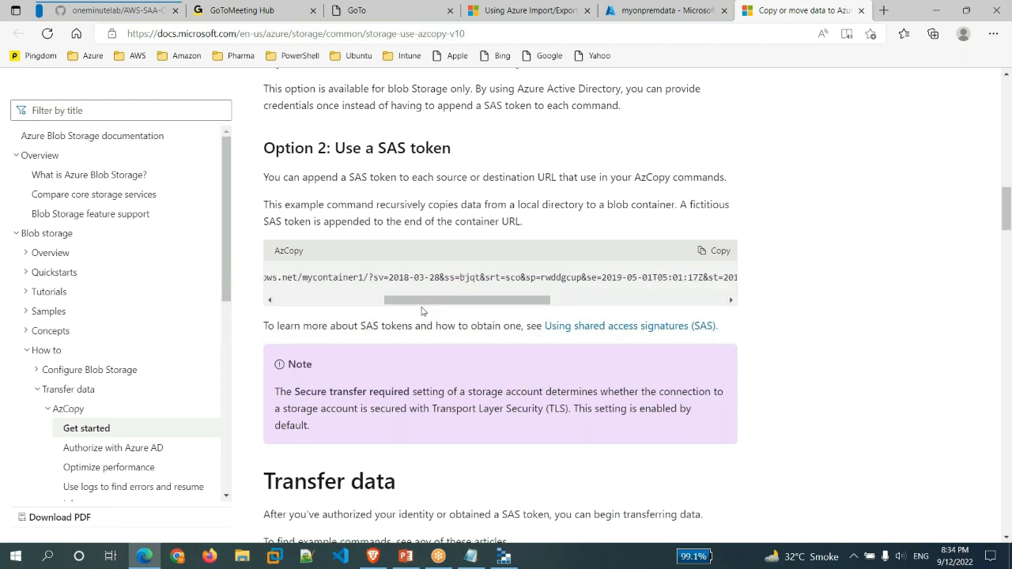
{"action": "scroll", "coordinate": [495, 305], "scroll_direction": "left", "scroll_amount": 3}
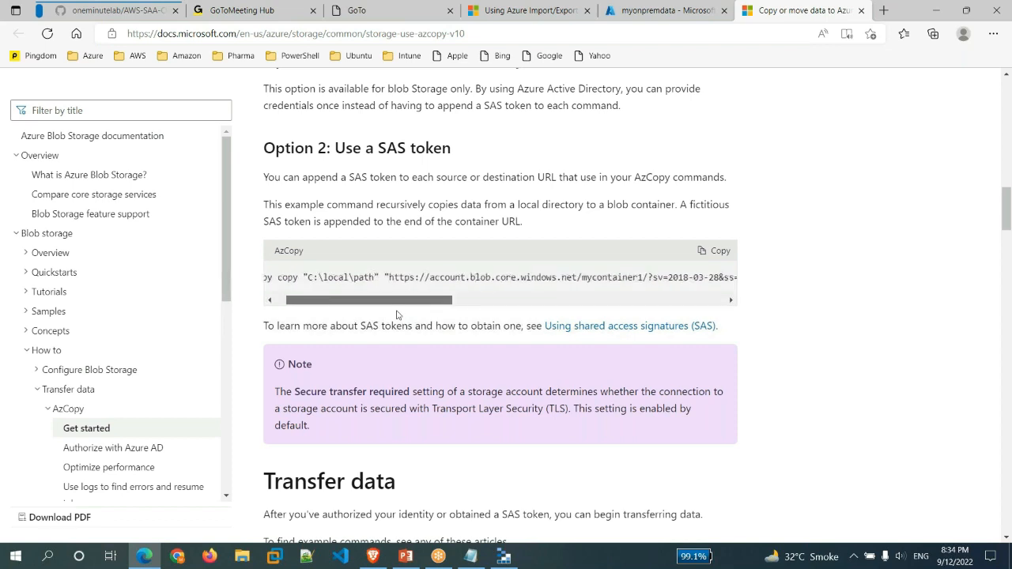
{"action": "left_click_drag", "start_coordinate": [365, 301], "coordinate": [313, 306]}
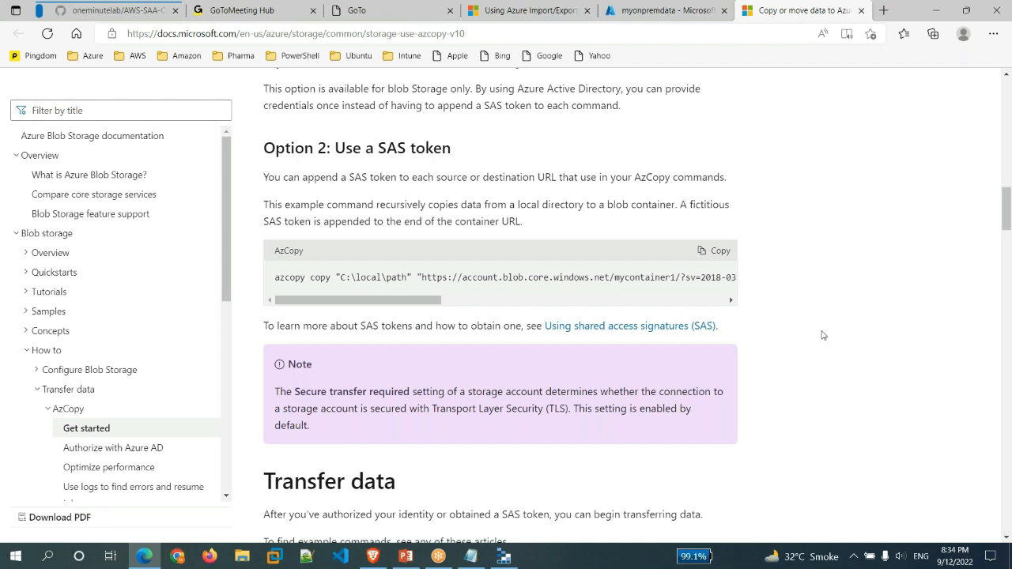
- Switch to the Notepad class notes, highlight 3-5 in the transfer time, add "10 GB Data = 3-5 Minutes" under AzCopy and save
{"action": "mouse_move", "coordinate": [478, 558]}
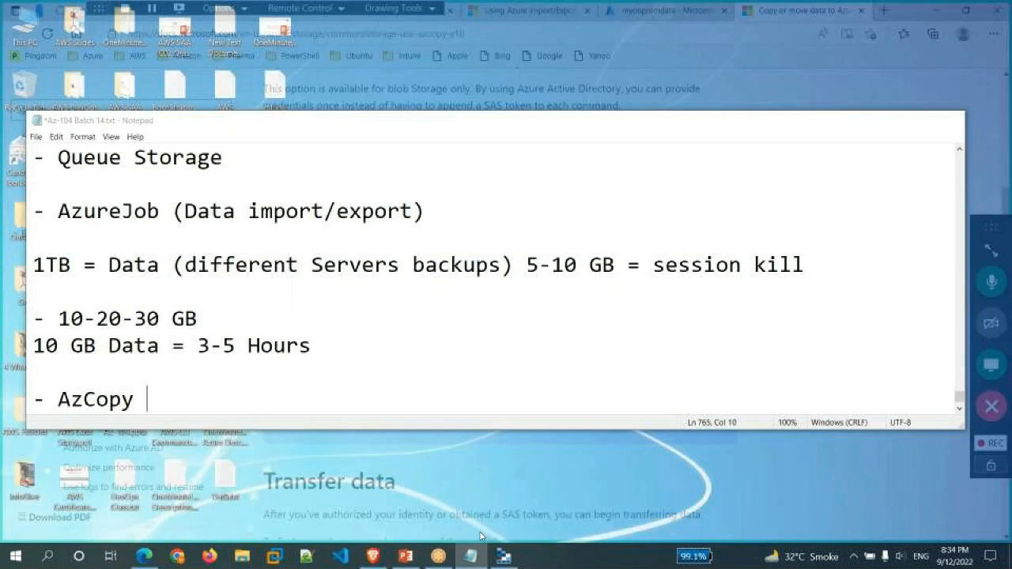
{"action": "left_click", "coordinate": [480, 532]}
{"action": "left_click_drag", "start_coordinate": [197, 345], "coordinate": [235, 346]}
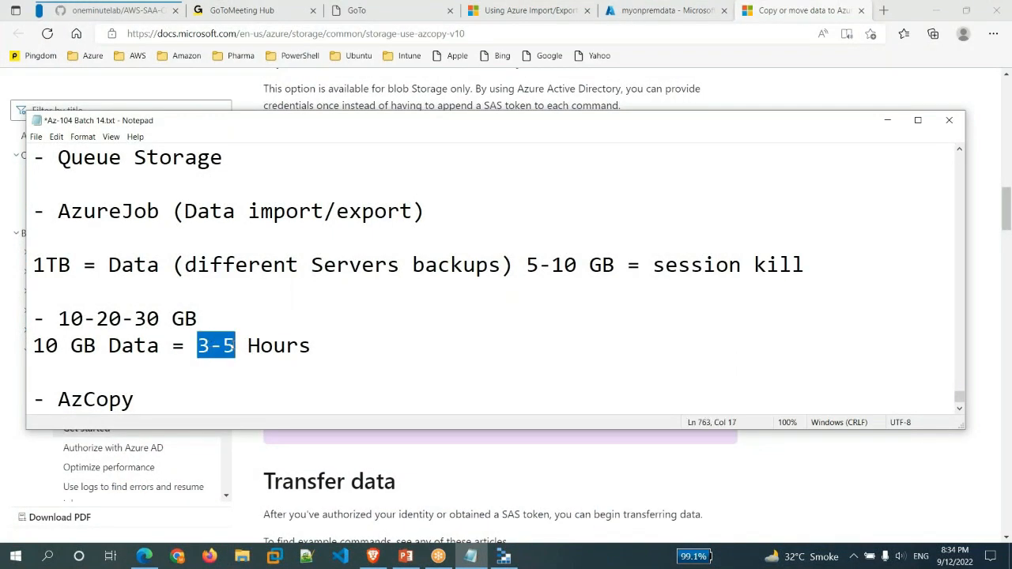
{"action": "left_click", "coordinate": [175, 397]}
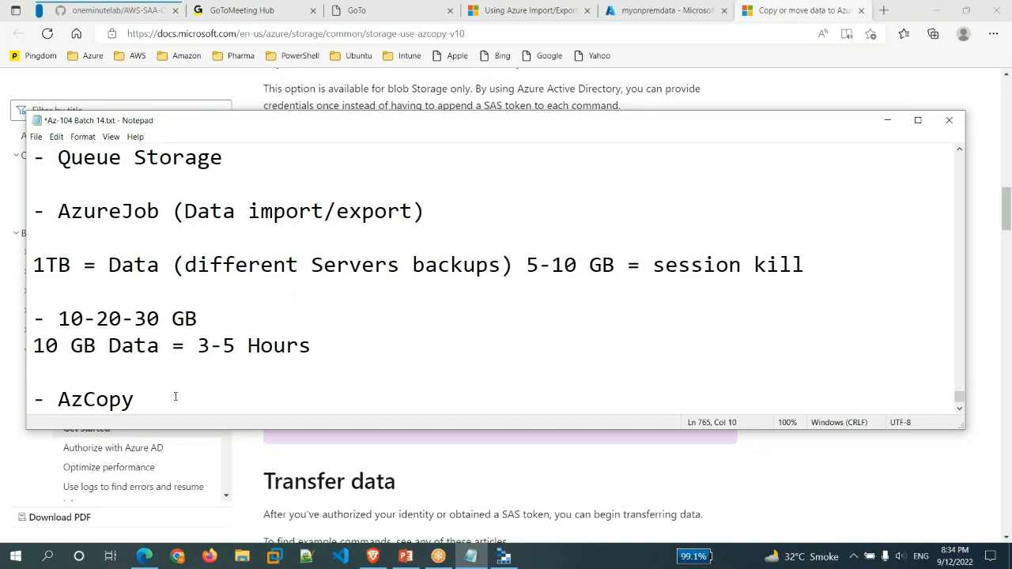
{"action": "key", "text": "Return"}
{"action": "key", "text": "Return"}
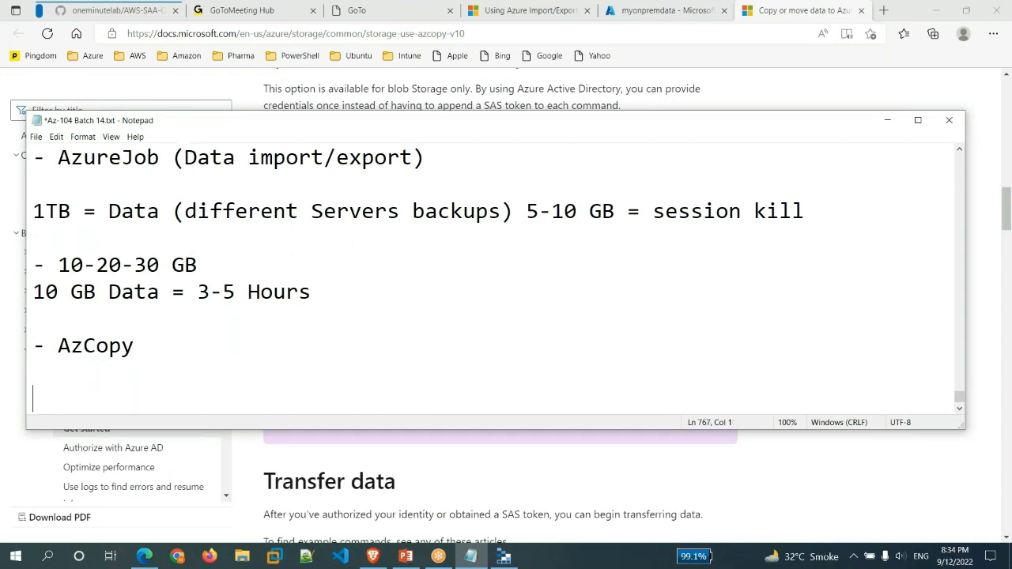
{"action": "type", "text": "10 GB Data"}
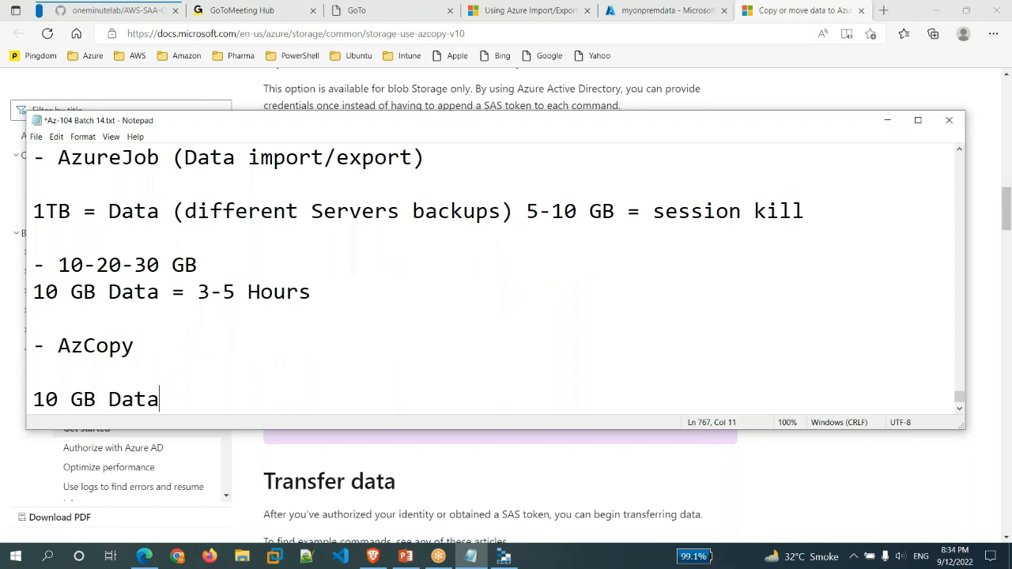
{"action": "type", "text": " = 3-5 Minutes"}
{"action": "key", "text": "Return"}
{"action": "key", "text": "ctrl+s"}
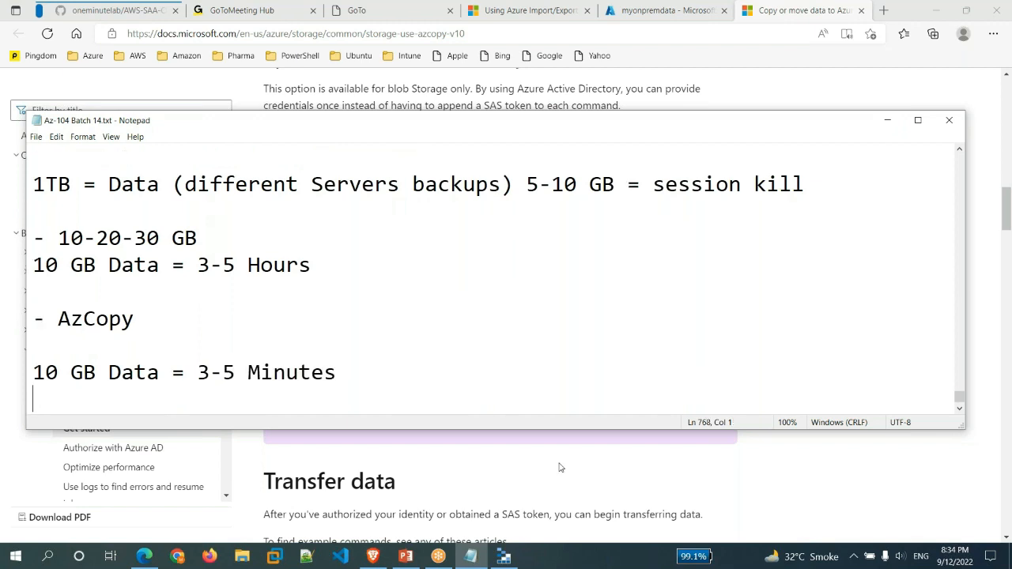
- Switch to the browser, download the Windows 64-bit AzCopy zip from the article, and open the Downloads folder in File Explorer
{"action": "key", "text": "alt+Tab"}
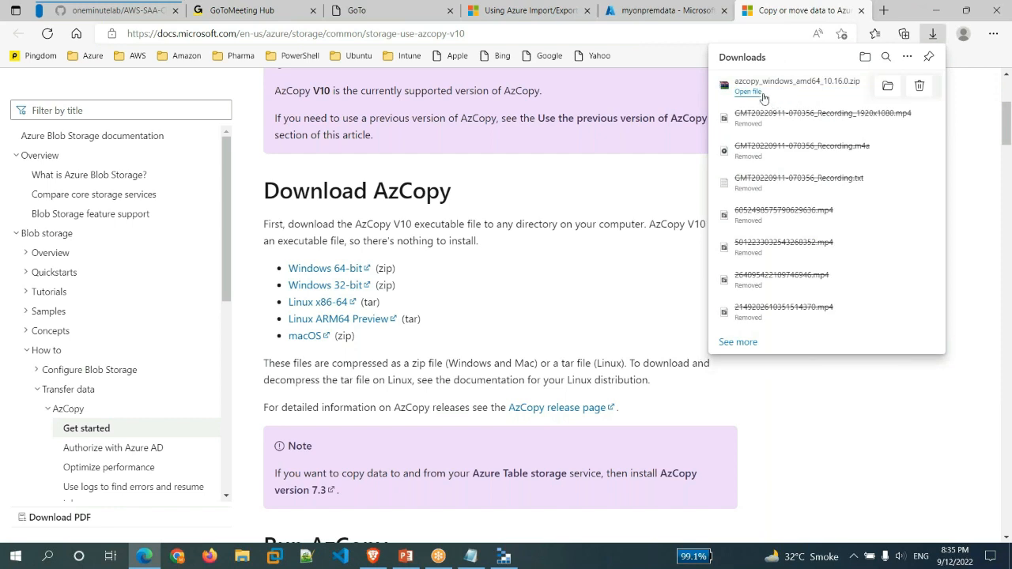
{"action": "left_click", "coordinate": [936, 10]}
{"action": "key", "text": "super+e"}
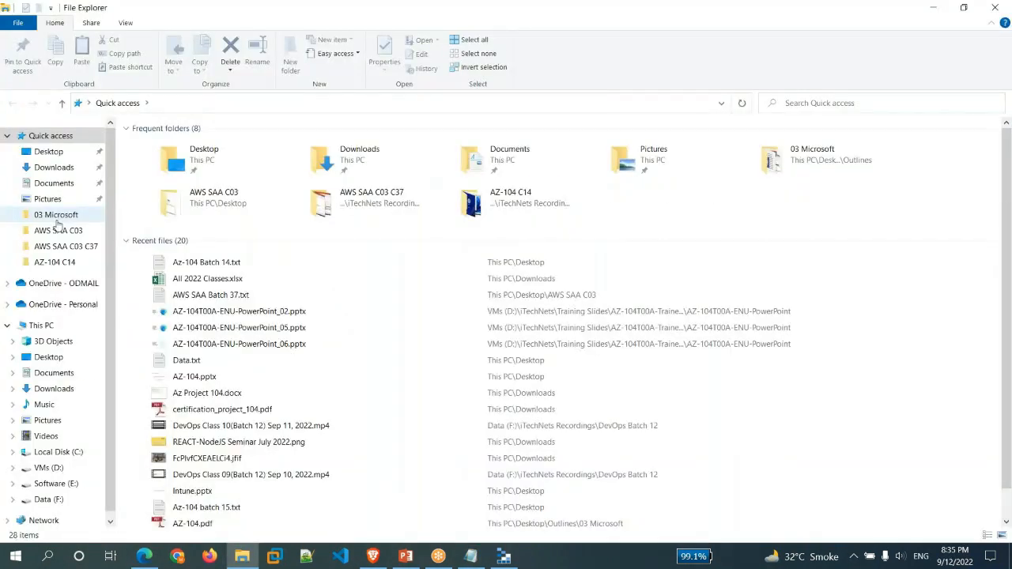
{"action": "left_click", "coordinate": [59, 168]}
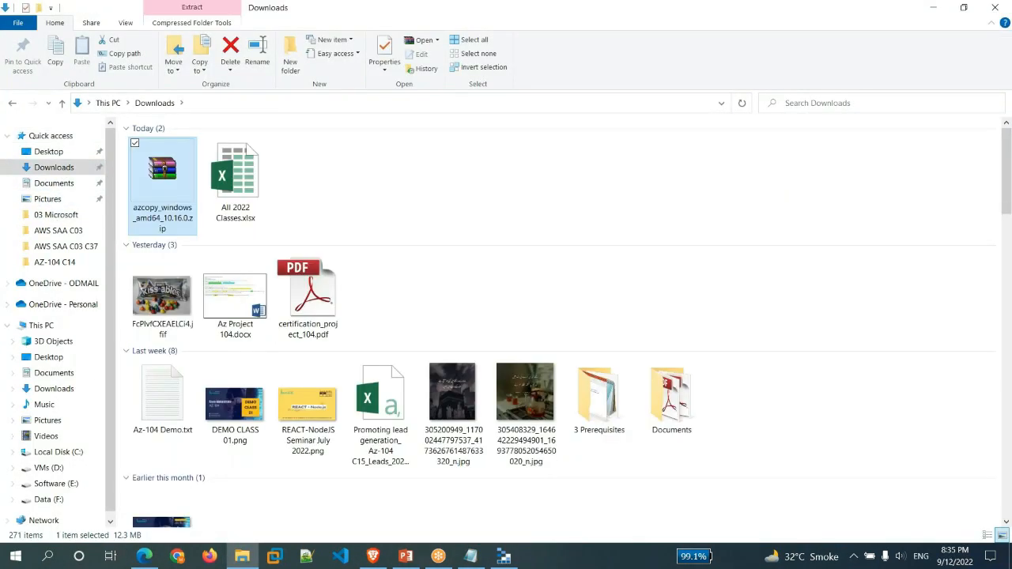
- Paste the AzCopy zip onto Local Disk (C:) and extract it into its own azcopy_windows_amd64_10.16.0 folder
{"action": "left_click", "coordinate": [59, 452]}
{"action": "right_click", "coordinate": [289, 203]}
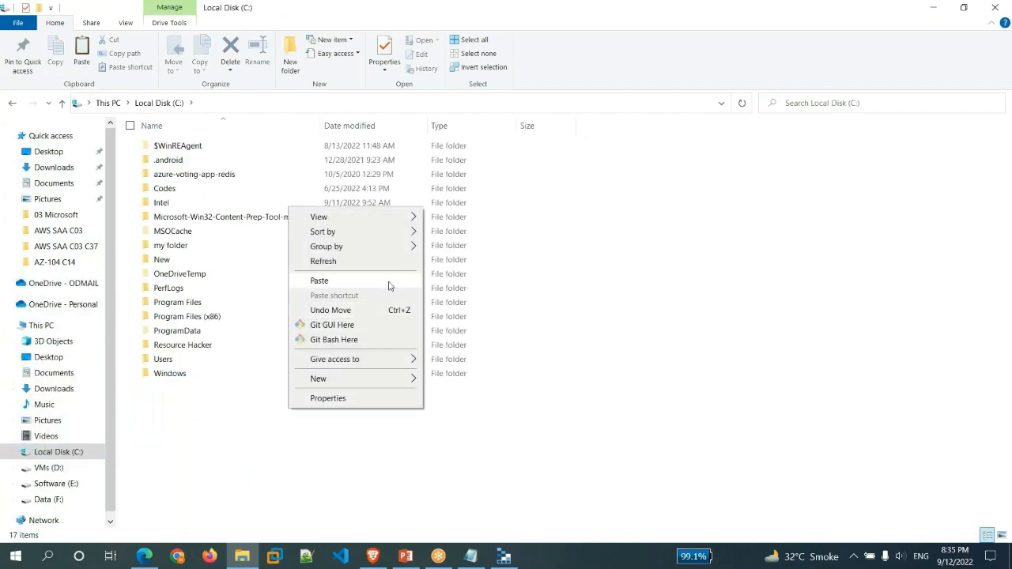
{"action": "left_click", "coordinate": [388, 283]}
{"action": "right_click", "coordinate": [214, 389]}
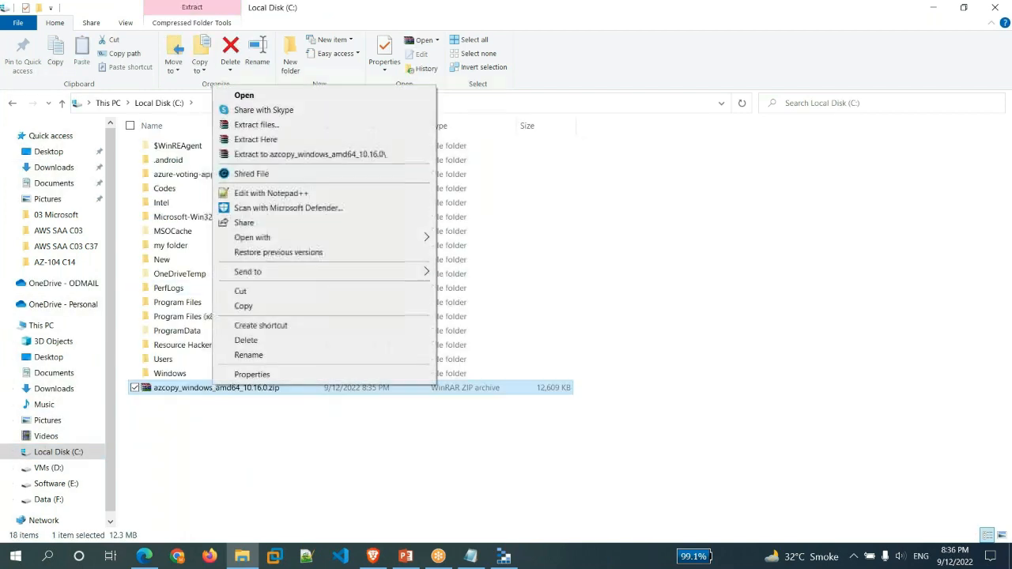
{"action": "left_click", "coordinate": [282, 156]}
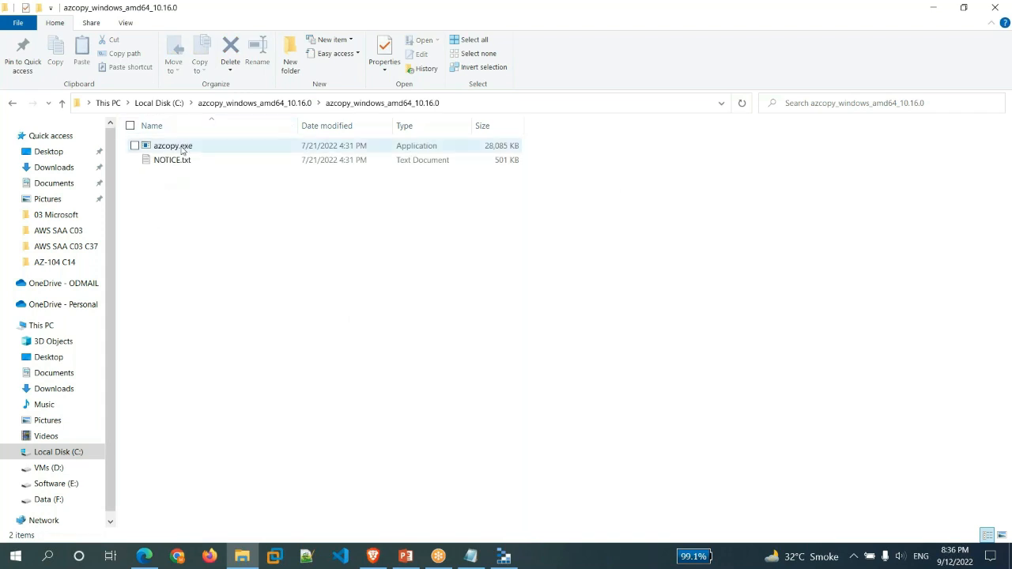
{"action": "right_click", "coordinate": [201, 212]}
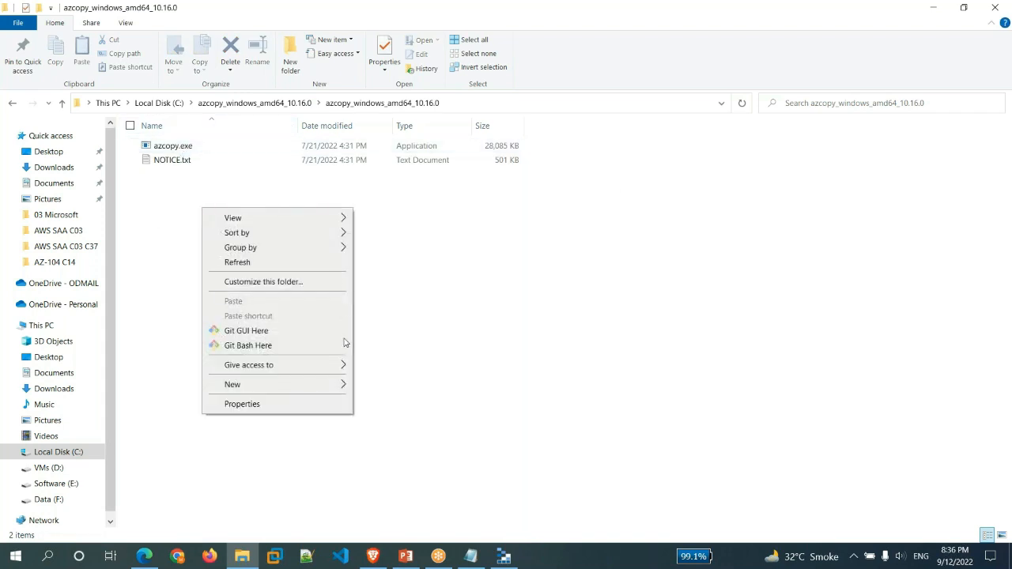
{"action": "mouse_move", "coordinate": [325, 385]}
{"action": "left_click", "coordinate": [282, 172]}
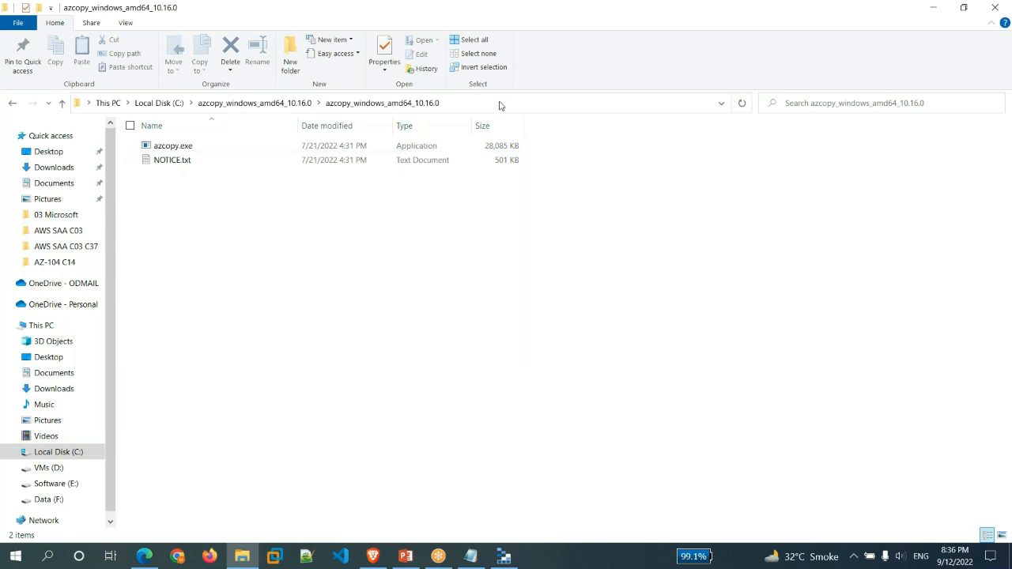
- Open a Command Prompt located in the extracted folder that contains azcopy.exe
{"action": "left_click", "coordinate": [499, 103]}
{"action": "type", "text": "cmd"}
{"action": "key", "text": "Return"}
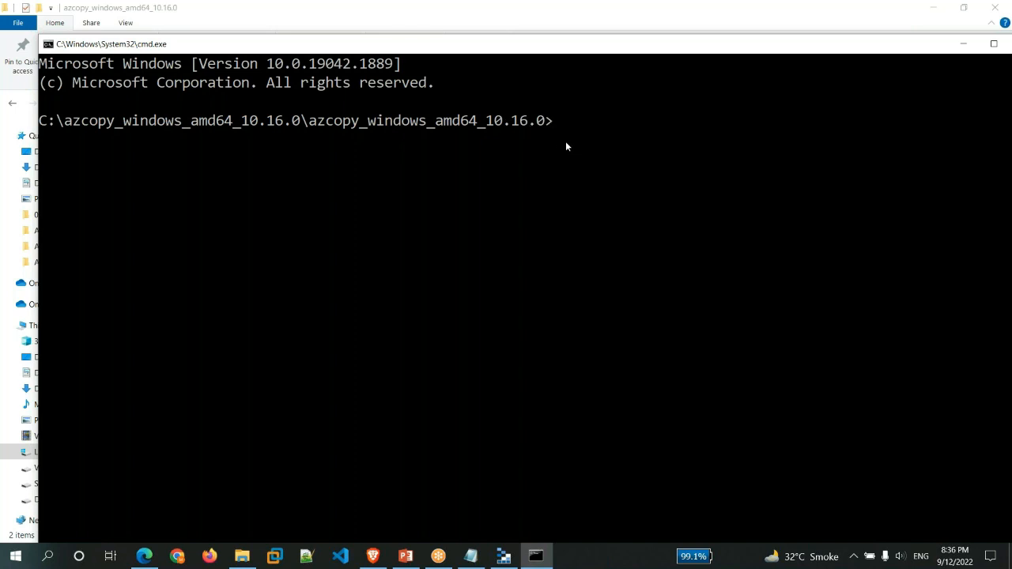
- Switch back to File Explorer to inspect the address field's path, and return to the Command Prompt
{"action": "left_click", "coordinate": [659, 16]}
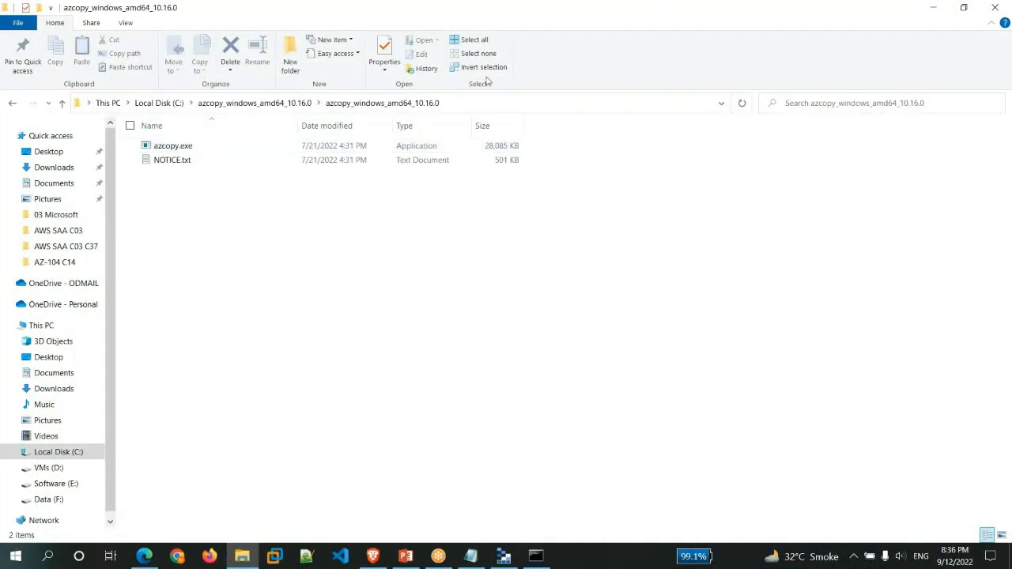
{"action": "left_click", "coordinate": [509, 103]}
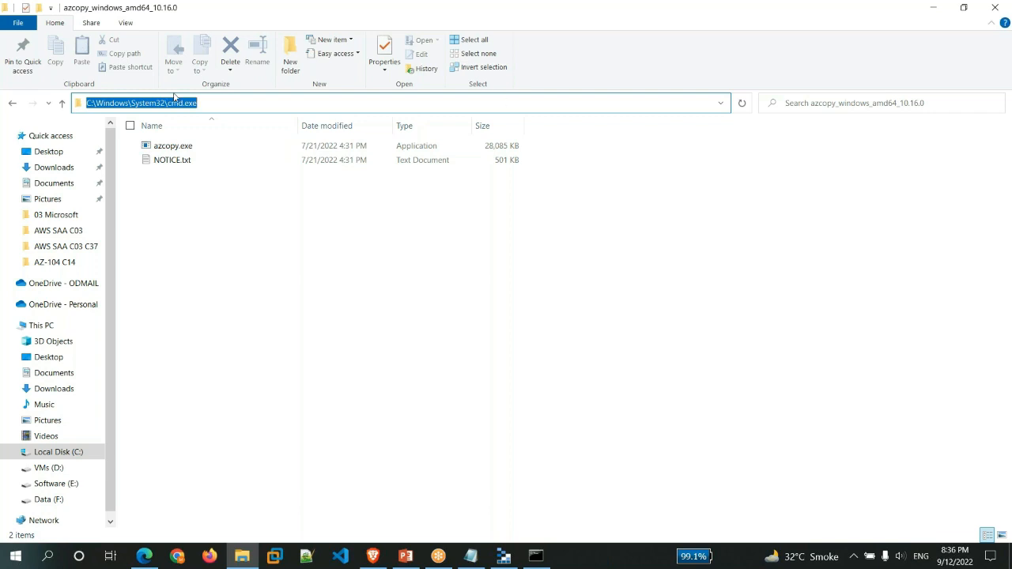
{"action": "left_click", "coordinate": [248, 235]}
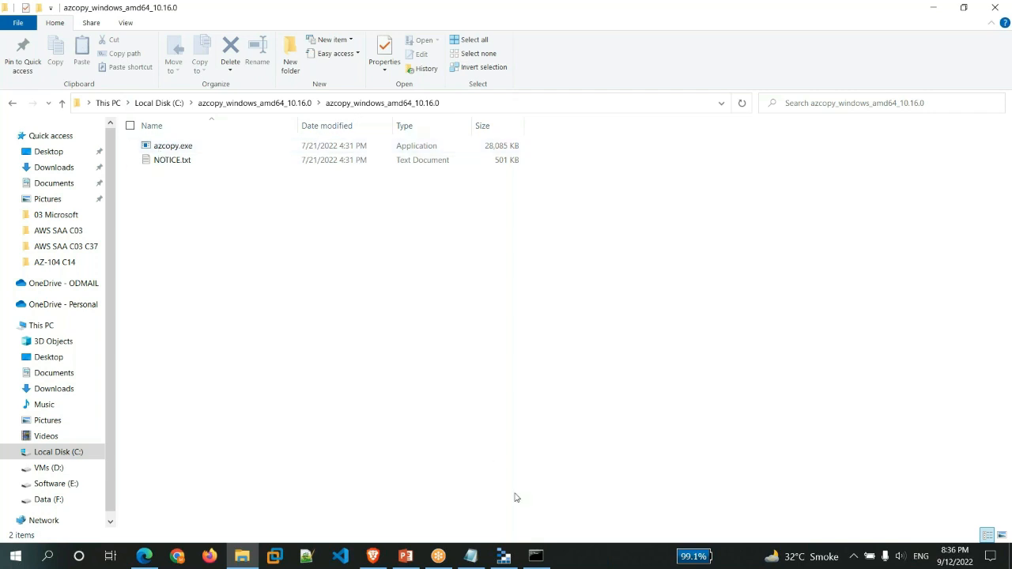
{"action": "left_click", "coordinate": [536, 556]}
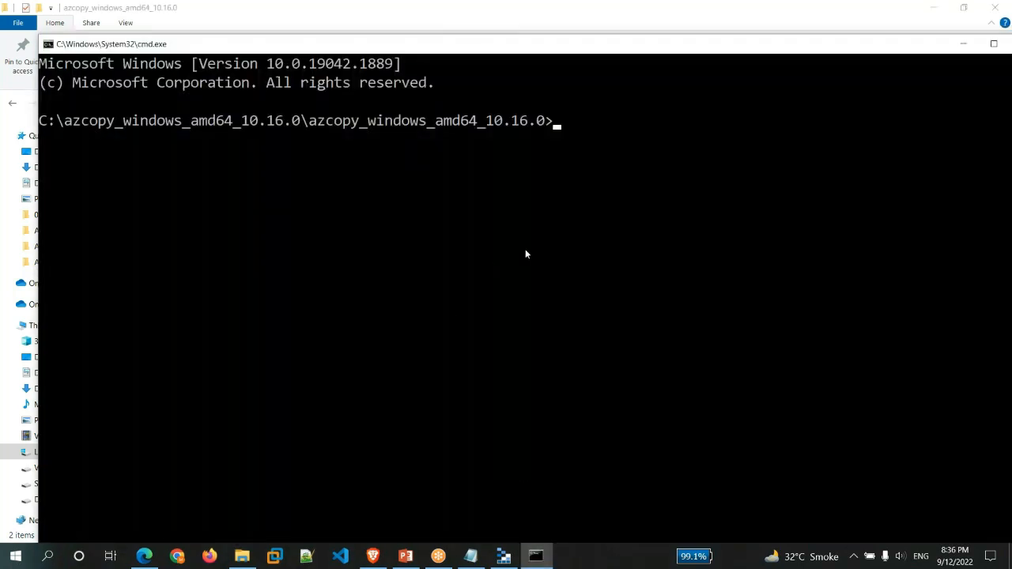
- Begin the transfer command with azcopy copy in the Command Prompt, leaving out the .exe extension
{"action": "type", "text": "azc"}
{"action": "key", "text": "Tab"}
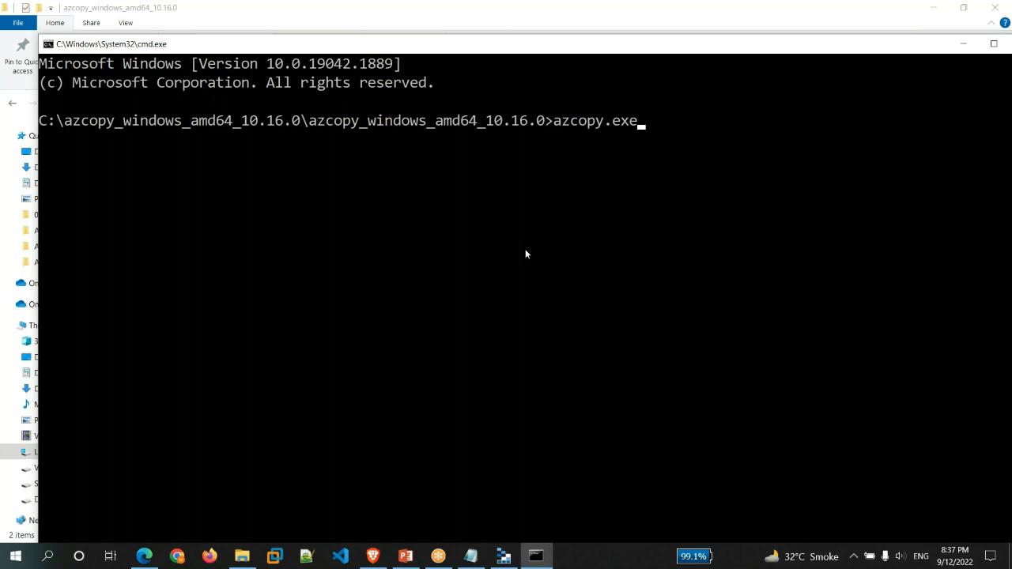
{"action": "key", "text": "BackSpace"}
{"action": "key", "text": "BackSpace"}
{"action": "key", "text": "BackSpace"}
{"action": "key", "text": "BackSpace"}
{"action": "type", "text": "copy"}
- Switch to File Explorer, open E:\OS\Windows Server\Windows Server 2022 Beta, and copy its folder path
{"action": "left_click", "coordinate": [595, 17]}
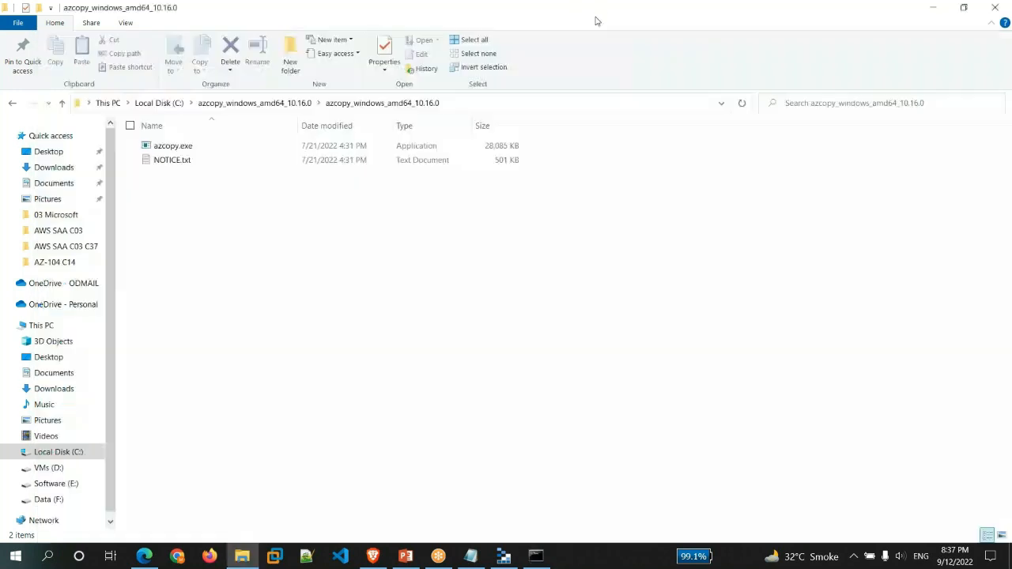
{"action": "left_click", "coordinate": [56, 484]}
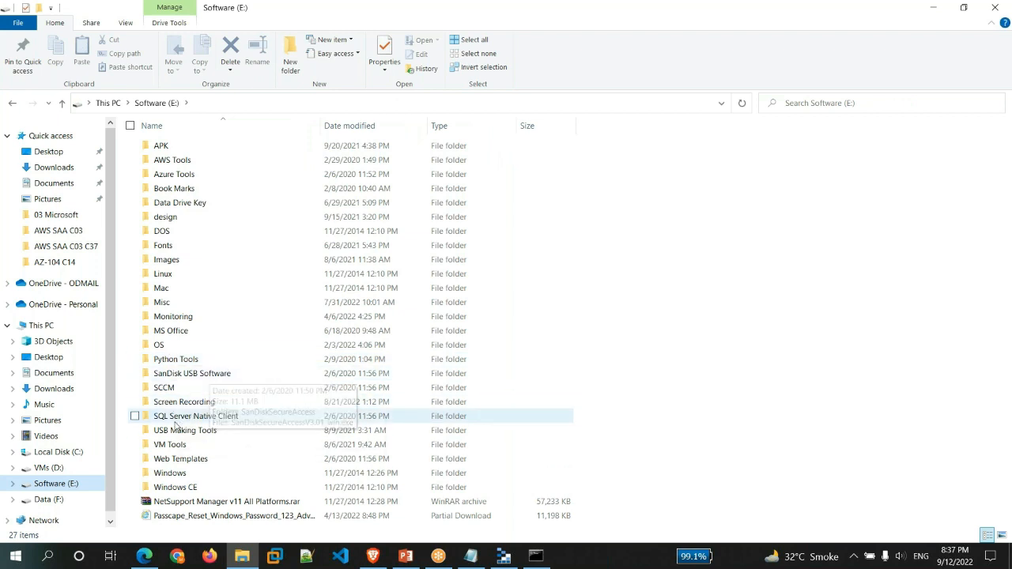
{"action": "double_click", "coordinate": [159, 345]}
{"action": "double_click", "coordinate": [178, 193]}
{"action": "double_click", "coordinate": [181, 146]}
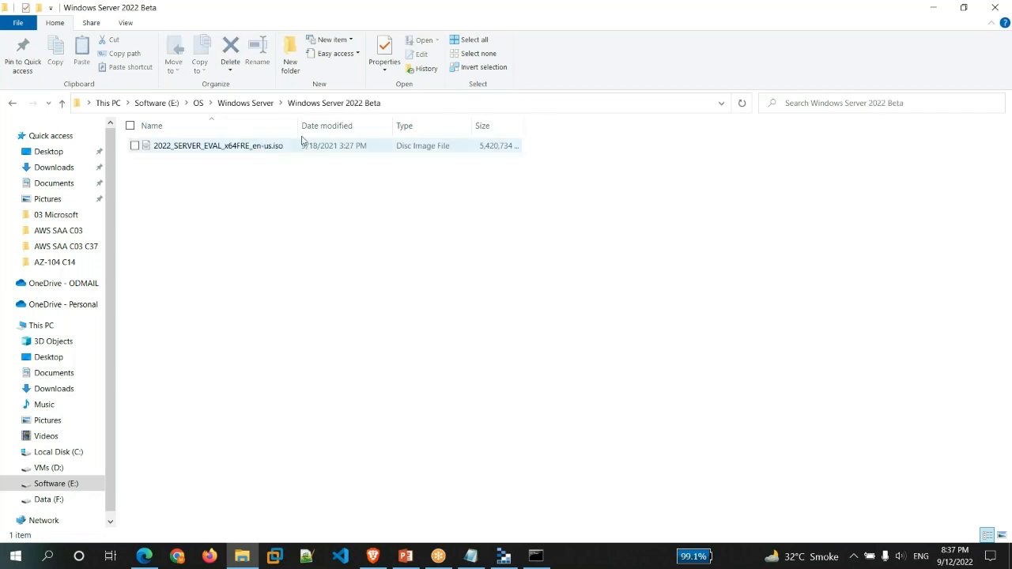
{"action": "left_click", "coordinate": [473, 104]}
{"action": "key", "text": "ctrl+c"}
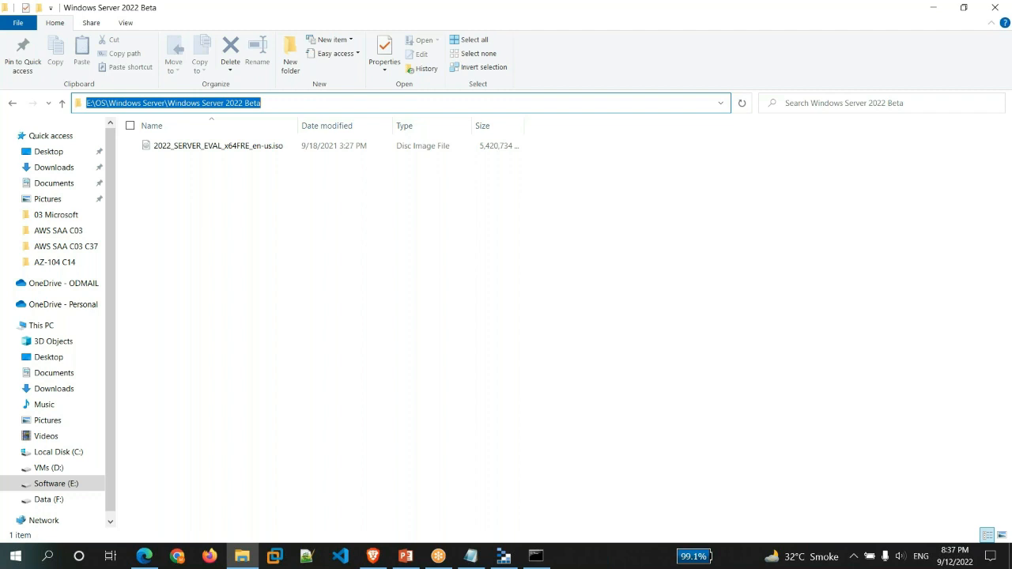
- Add the copied folder path as the quoted source with a trailing backslash, and open the quotation for the destination
{"action": "key", "text": "alt+Tab"}
{"action": "key", "text": "ctrl+v"}
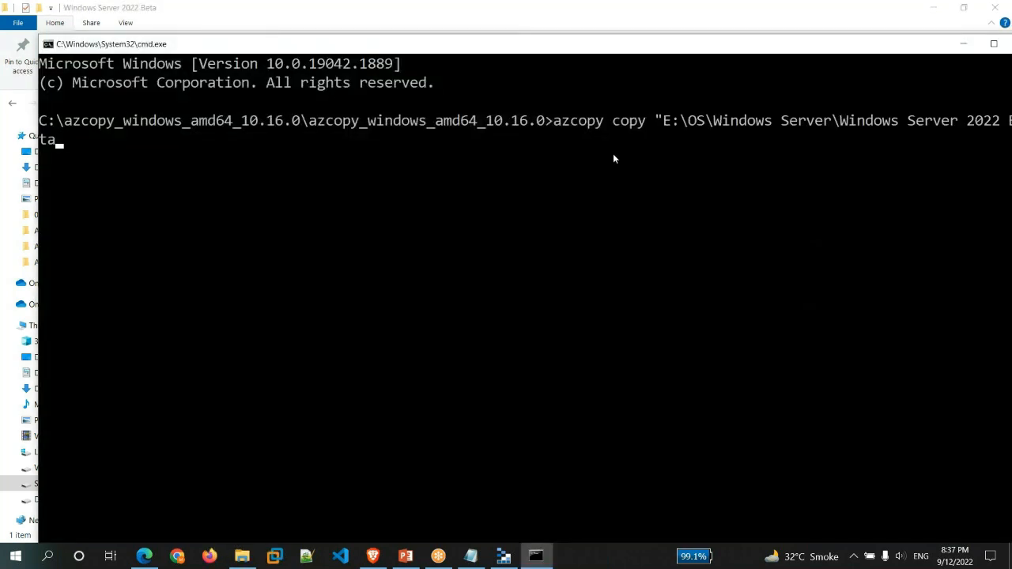
{"action": "type", "text": "\""}
{"action": "key", "text": "Left"}
{"action": "type", "text": "\\\" \""}
- Copy the myonpremdata container's Blob SAS URL from the Azure portal, paste it as the quoted destination, and run the azcopy command
{"action": "mouse_move", "coordinate": [463, 563]}
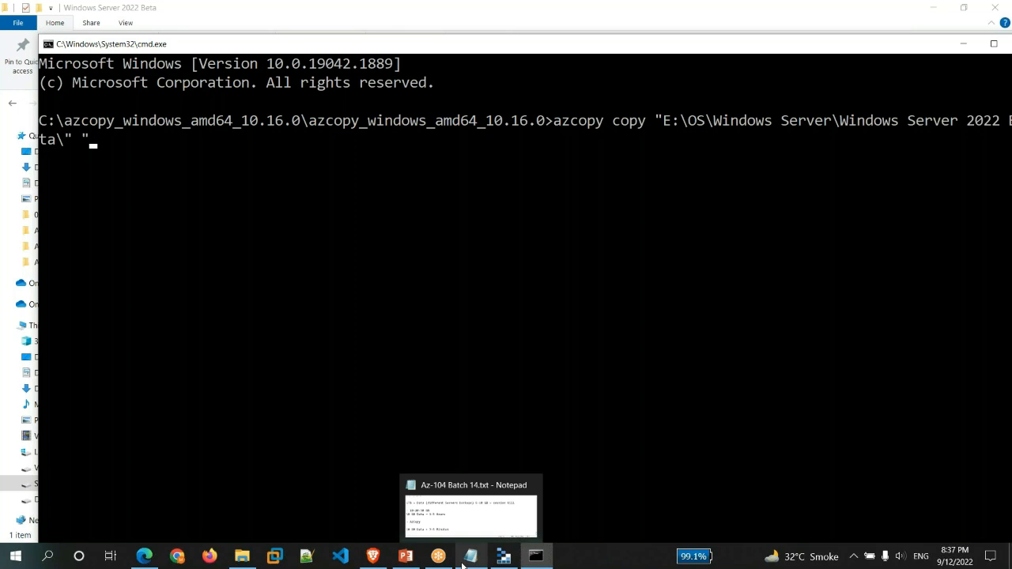
{"action": "left_click", "coordinate": [144, 556]}
{"action": "left_click", "coordinate": [978, 510]}
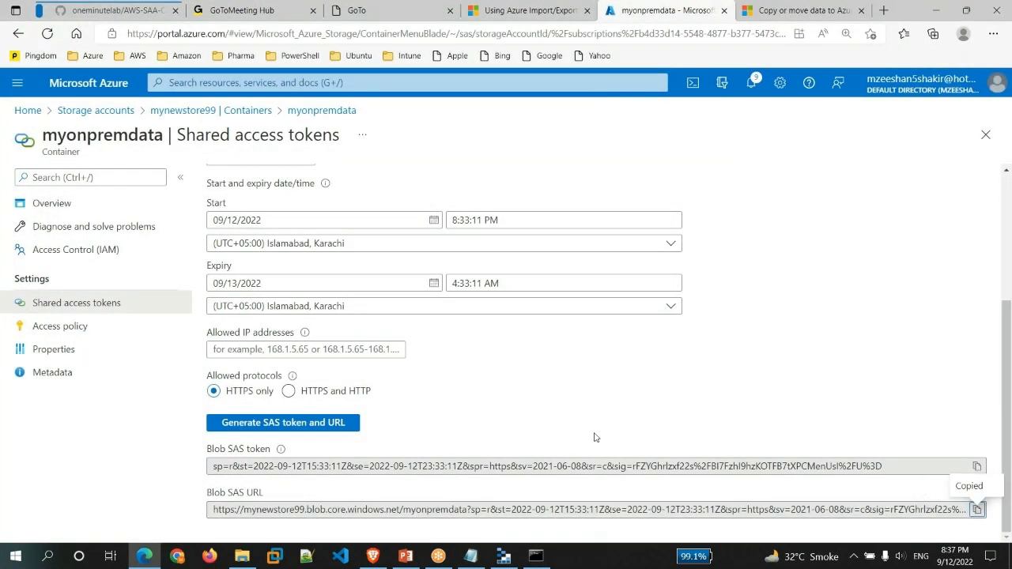
{"action": "key", "text": "alt+Tab"}
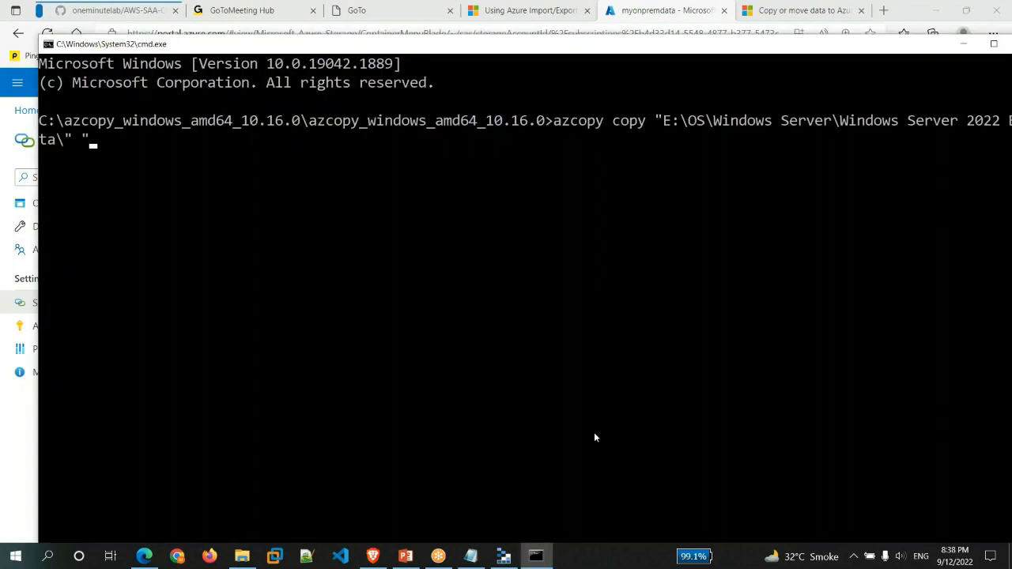
{"action": "key", "text": "ctrl+v"}
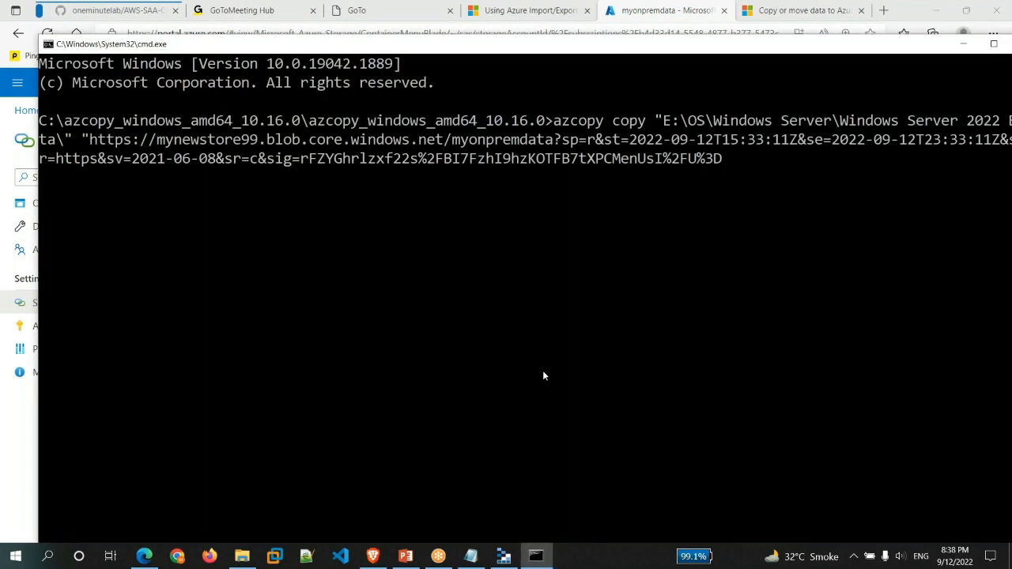
{"action": "type", "text": "\""}
{"action": "key", "text": "Return"}
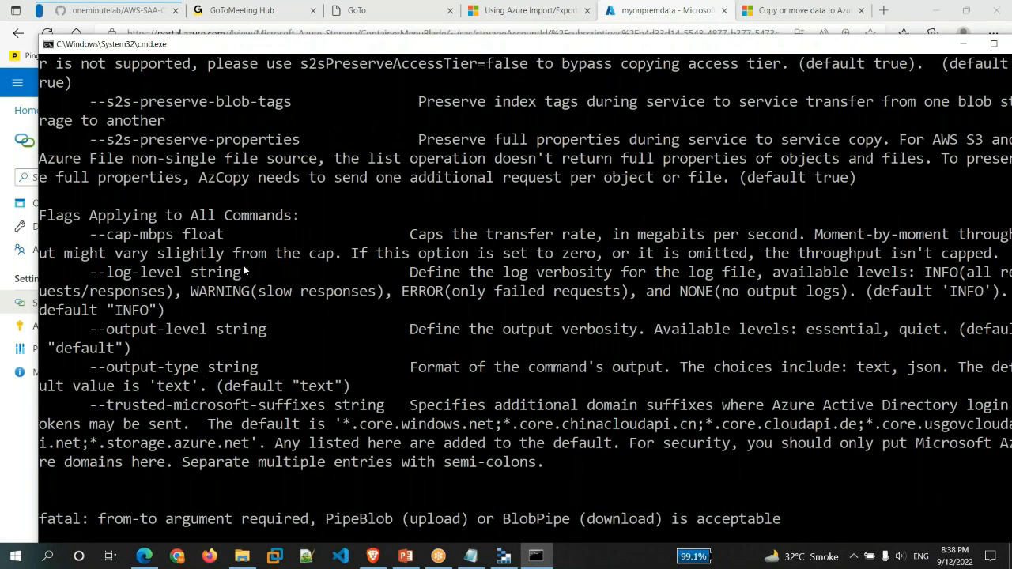
- Recall the azcopy copy command, switch to the AzCopy article in the browser, and copy --recursive=true from the Option 2 example
{"action": "key", "text": "ctrl+v"}
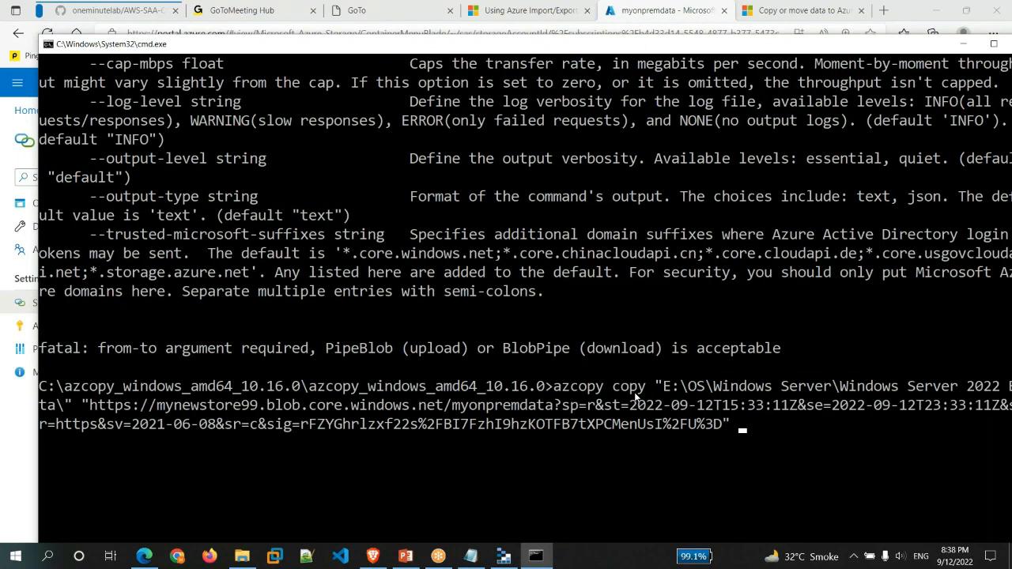
{"action": "key", "text": "alt+Tab"}
{"action": "key", "text": "alt+Tab"}
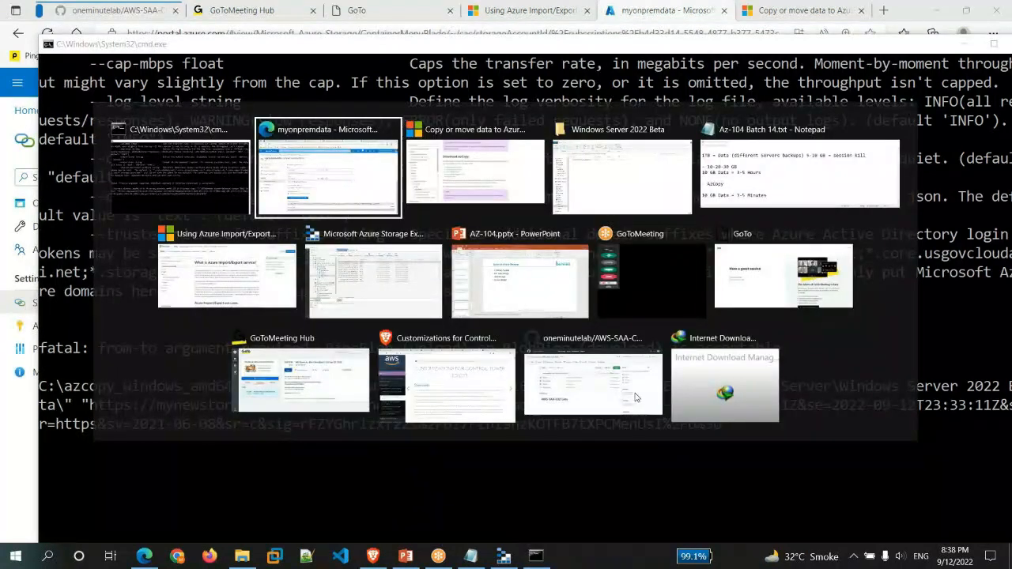
{"action": "scroll", "coordinate": [616, 366], "scroll_direction": "up", "scroll_amount": 3}
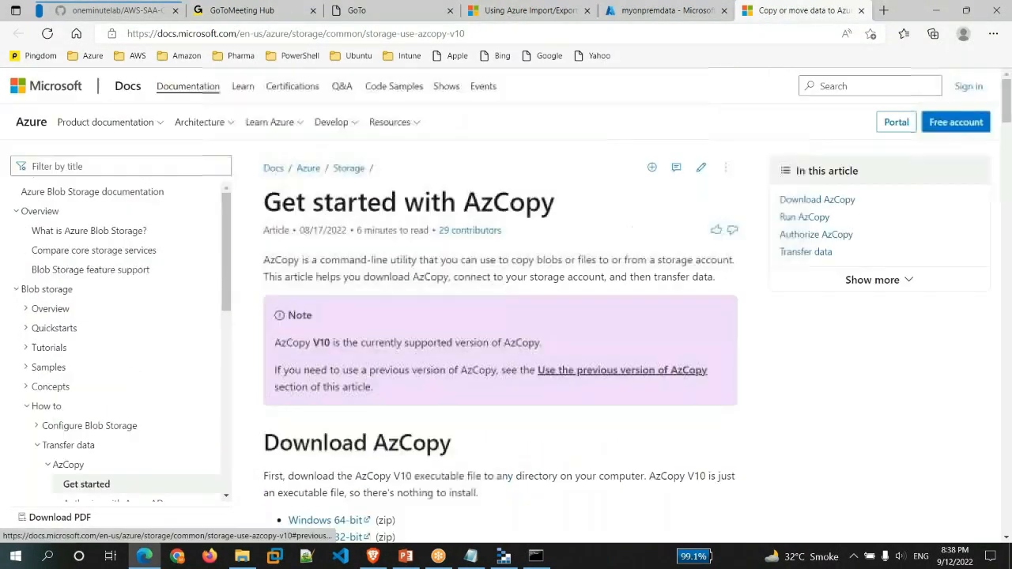
{"action": "scroll", "coordinate": [616, 366], "scroll_direction": "down", "scroll_amount": 8}
{"action": "left_click", "coordinate": [664, 10]}
{"action": "left_click", "coordinate": [788, 8]}
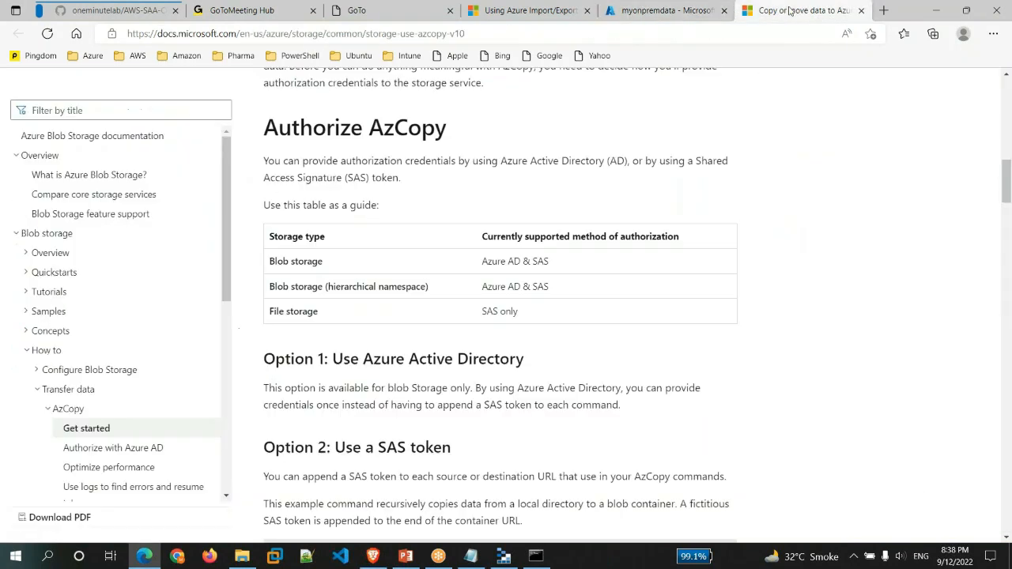
{"action": "scroll", "coordinate": [707, 351], "scroll_direction": "down", "scroll_amount": 5}
{"action": "scroll", "coordinate": [732, 166], "scroll_direction": "right", "scroll_amount": 5}
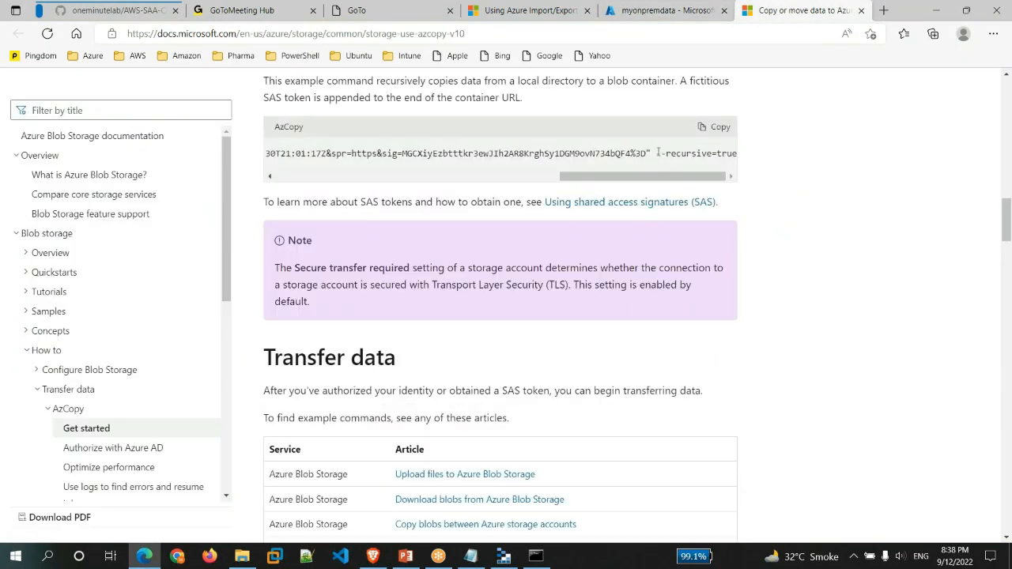
{"action": "left_click_drag", "start_coordinate": [655, 154], "coordinate": [748, 156]}
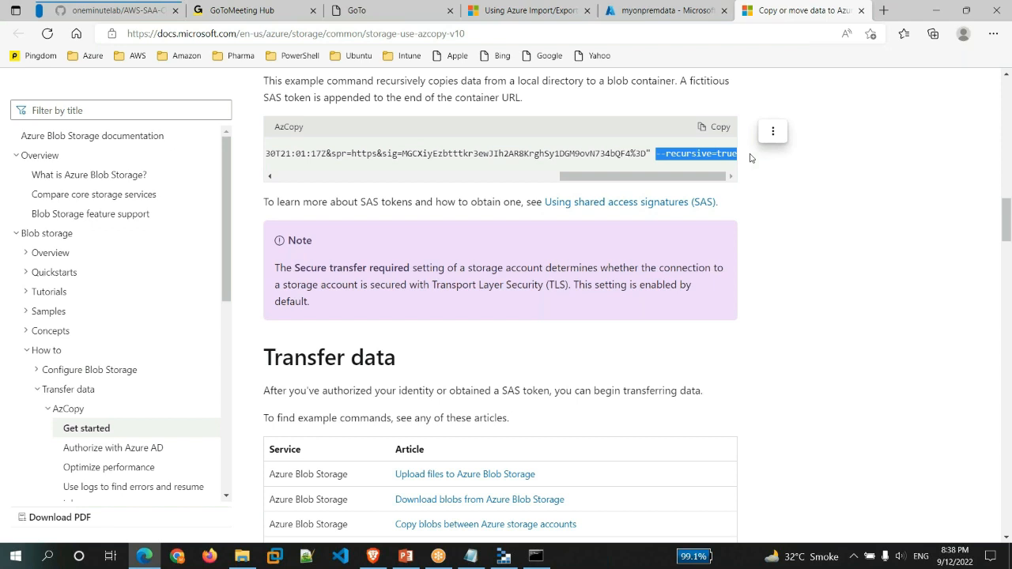
{"action": "left_click", "coordinate": [789, 132]}
- Append --recursive=true to the recalled command in the Command Prompt and run it
{"action": "key", "text": "alt+Tab"}
{"action": "key", "text": "ctrl+v"}
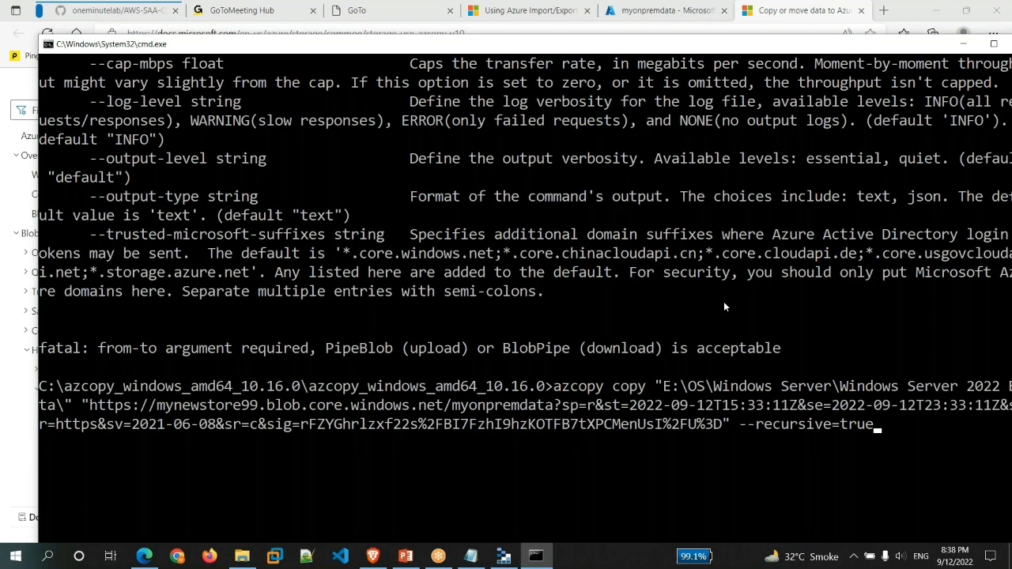
{"action": "key", "text": "Return"}
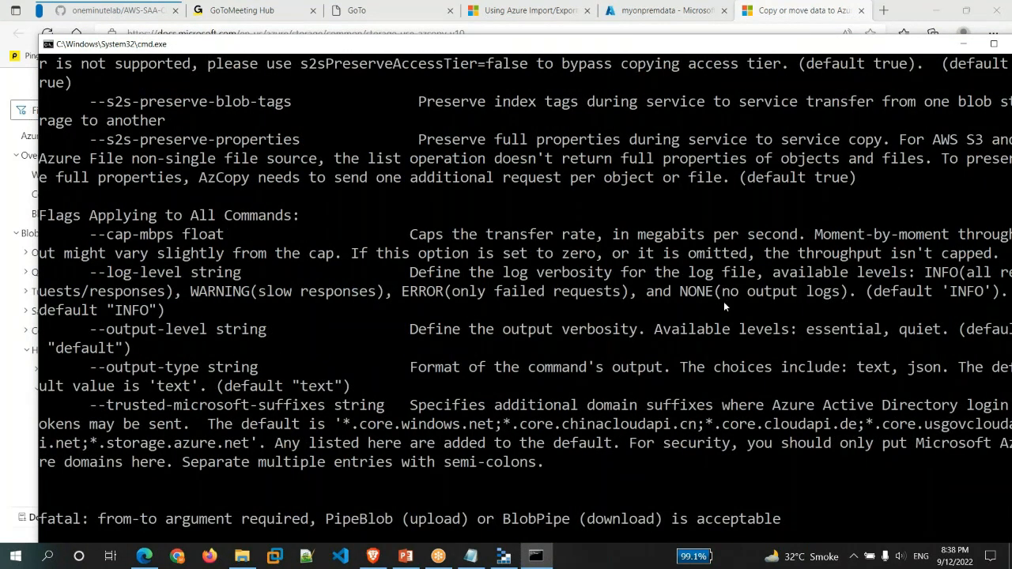
- Recall the azcopy copy command, replace its --recursive=true option with a period, and run it
{"action": "scroll", "coordinate": [724, 301], "scroll_direction": "up", "scroll_amount": 4}
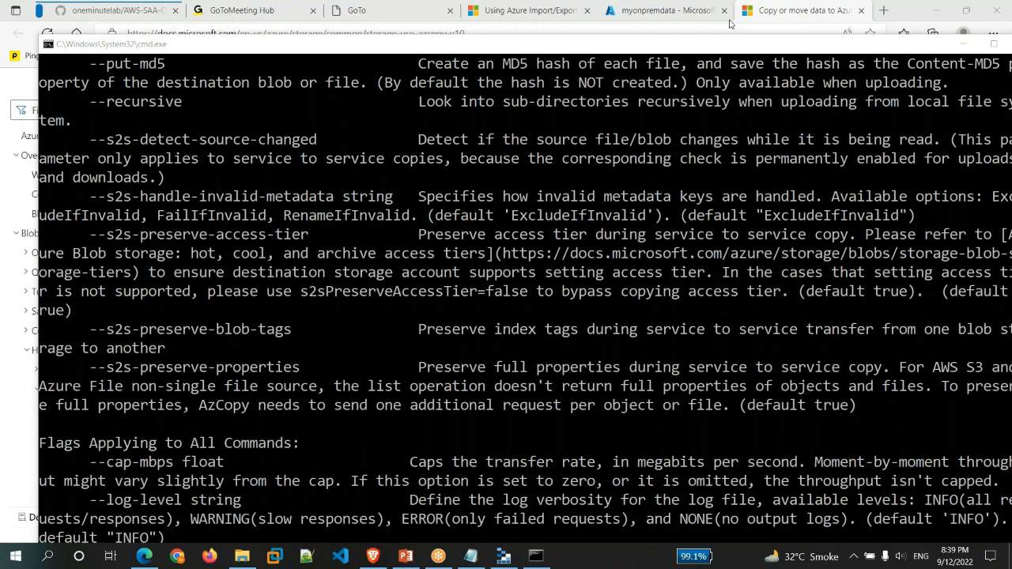
{"action": "right_click", "coordinate": [572, 427]}
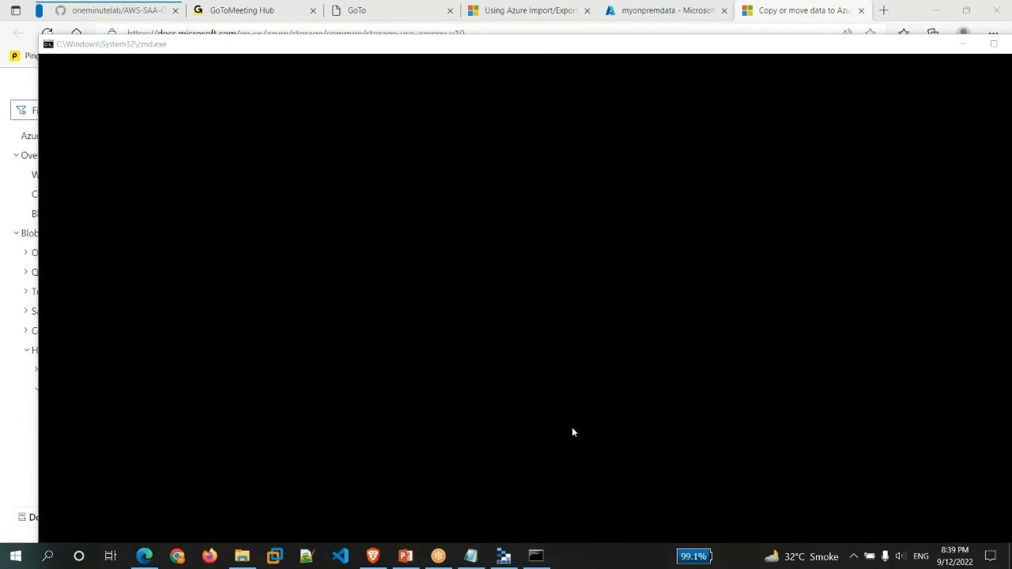
{"action": "key", "text": "BackSpace"}
{"action": "key", "text": "BackSpace"}
{"action": "key", "text": "BackSpace"}
{"action": "key", "text": "BackSpace"}
{"action": "key", "text": "BackSpace"}
{"action": "key", "text": "BackSpace"}
{"action": "key", "text": "BackSpace"}
{"action": "key", "text": "BackSpace"}
{"action": "key", "text": "BackSpace"}
{"action": "key", "text": "BackSpace"}
{"action": "key", "text": "BackSpace"}
{"action": "key", "text": "BackSpace"}
{"action": "key", "text": "BackSpace"}
{"action": "key", "text": "BackSpace"}
{"action": "key", "text": "BackSpace"}
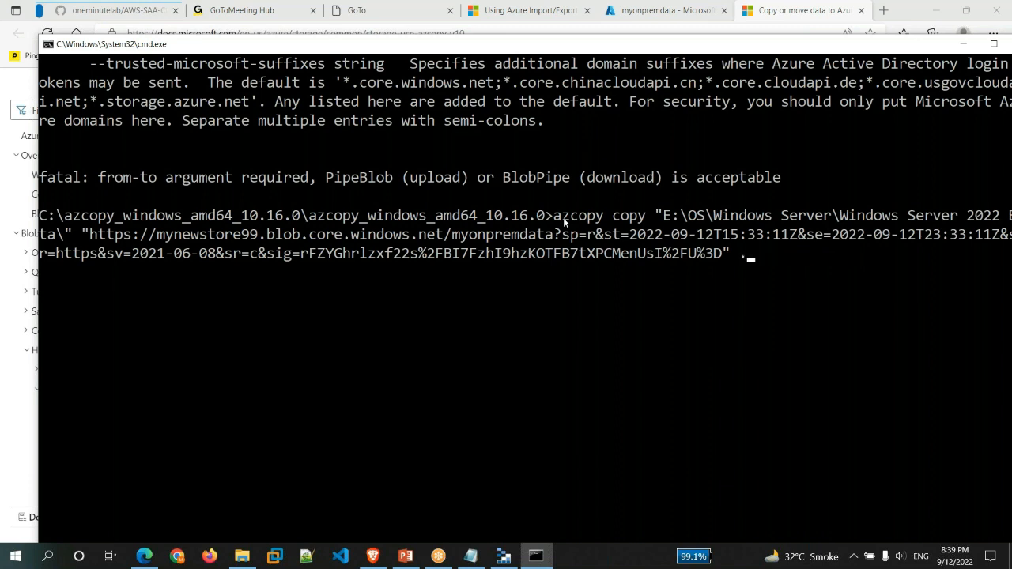
{"action": "key", "text": "Return"}
- Return to the AzCopy article and highlight the account and container part of the example command's destination URL
{"action": "key", "text": "alt+Tab"}
{"action": "left_click_drag", "start_coordinate": [633, 175], "coordinate": [320, 200]}
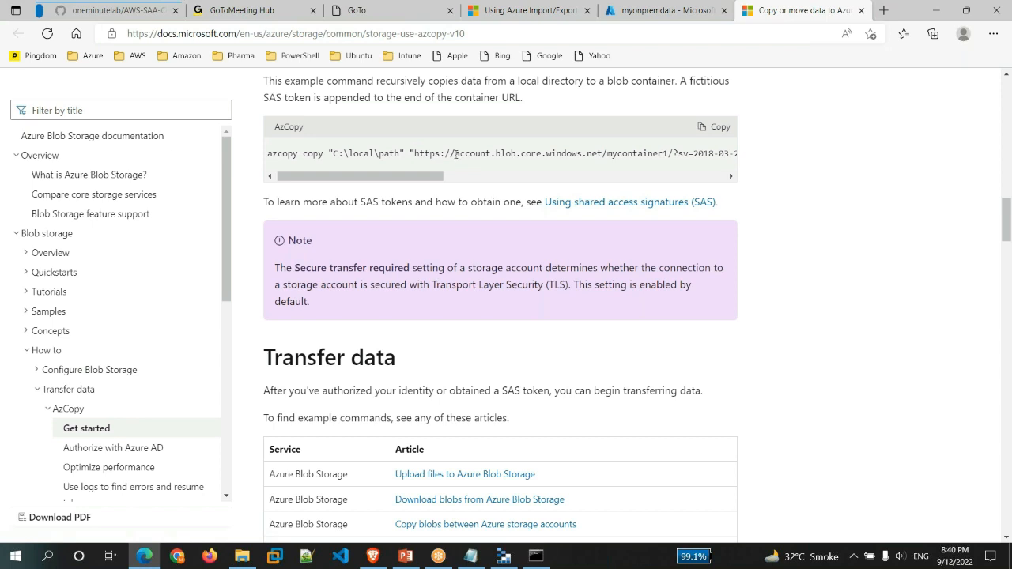
{"action": "left_click_drag", "start_coordinate": [455, 153], "coordinate": [644, 154]}
- Open the azcopy copy reference article, highlight [source] [destination] in its syntax, and examine the upload examples
{"action": "left_click", "coordinate": [842, 303]}
{"action": "scroll", "coordinate": [793, 304], "scroll_direction": "down", "scroll_amount": 5}
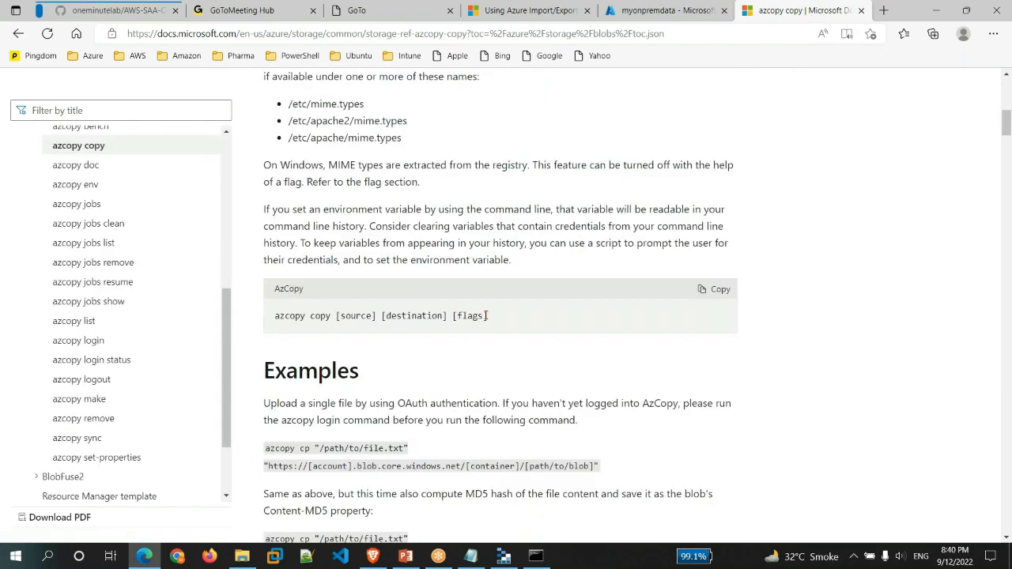
{"action": "left_click_drag", "start_coordinate": [340, 316], "coordinate": [444, 314]}
{"action": "left_click", "coordinate": [444, 314]}
{"action": "scroll", "coordinate": [500, 307], "scroll_direction": "down", "scroll_amount": 2}
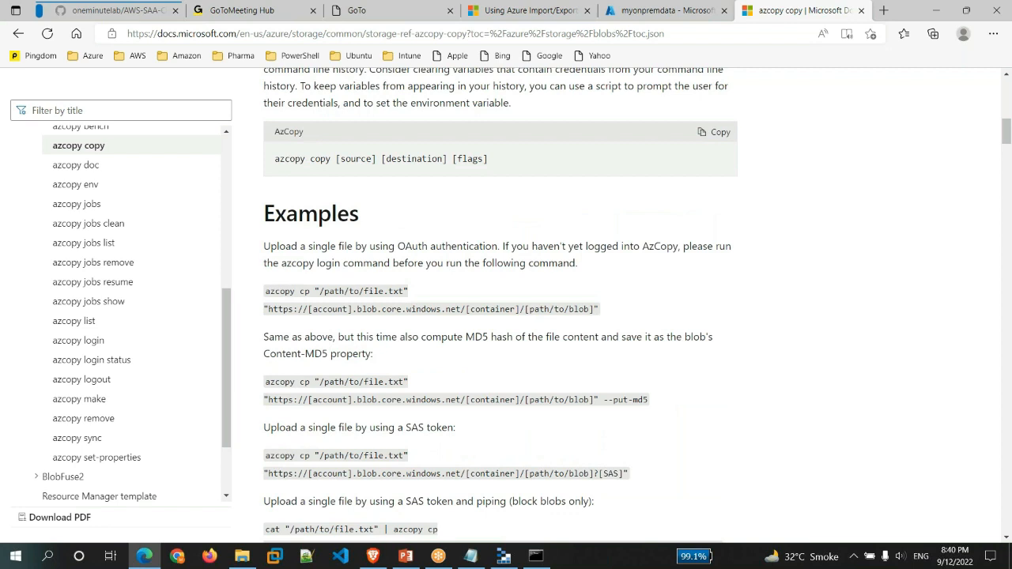
- Open the azcopy login reference article, and run azcopy login in the Command Prompt
{"action": "scroll", "coordinate": [500, 307], "scroll_direction": "down", "scroll_amount": 3}
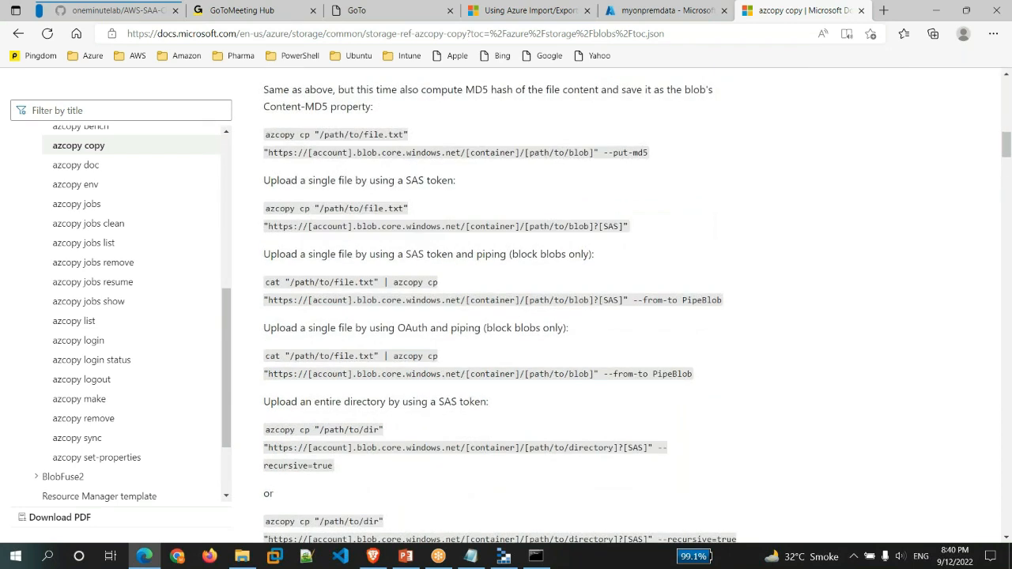
{"action": "scroll", "coordinate": [500, 307], "scroll_direction": "down", "scroll_amount": 5}
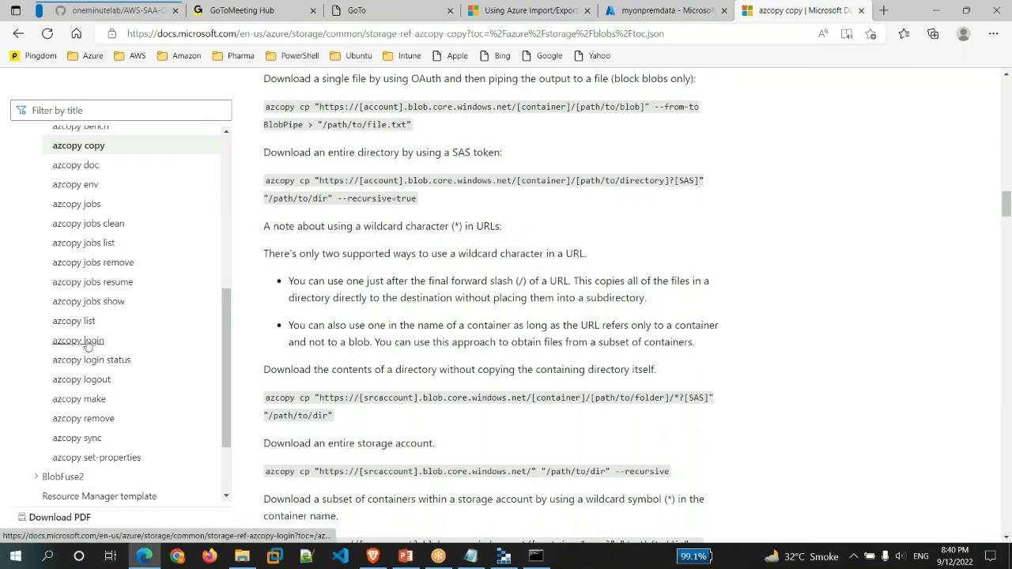
{"action": "left_click", "coordinate": [87, 341]}
{"action": "key", "text": "alt+Tab"}
{"action": "type", "text": "azcopy login"}
{"action": "key", "text": "Return"}
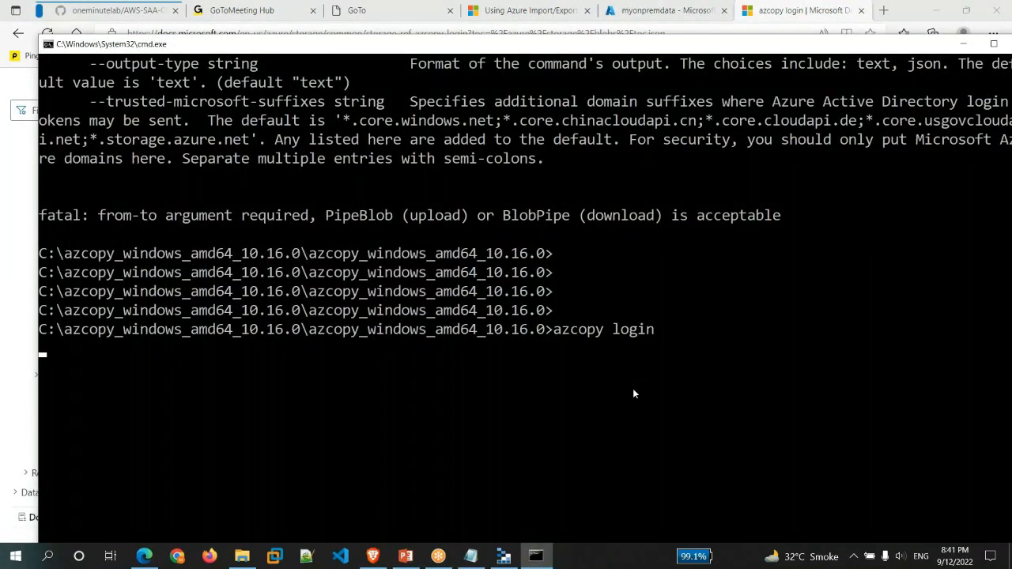
- Check the directory list in the Azure portal's settings for the current directory's ID, and return to the Command Prompt
{"action": "left_click", "coordinate": [694, 8]}
{"action": "left_click", "coordinate": [779, 82]}
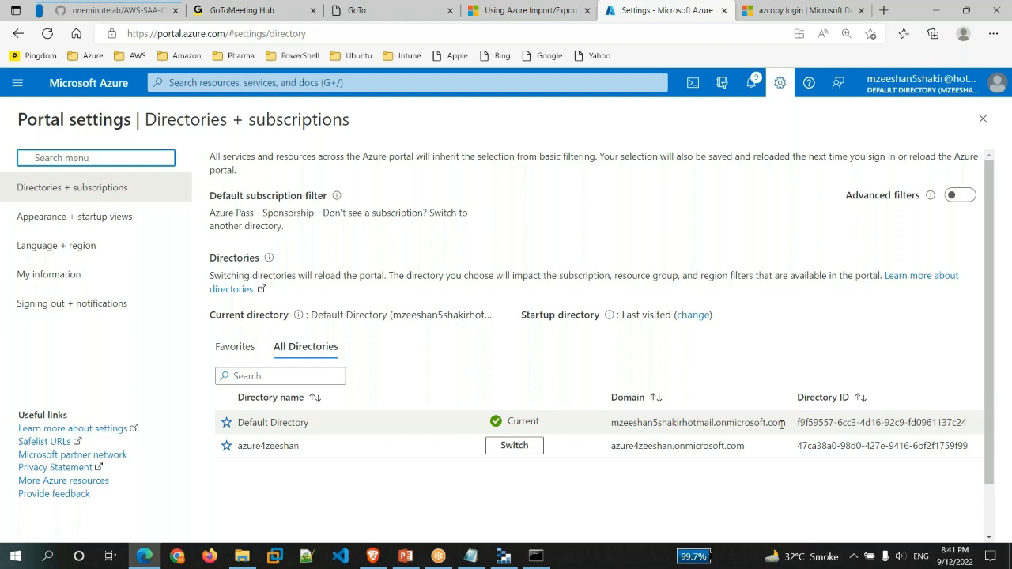
{"action": "key", "text": "alt+Tab"}
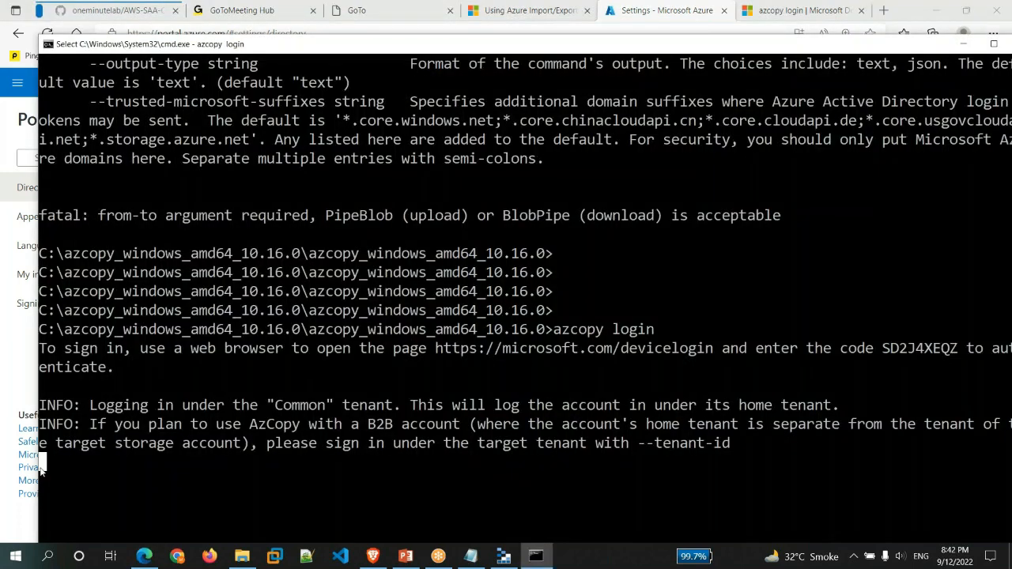
- Cancel the pending login, try azcopy login with a --tenent-id flag, and check the available flags in the help output
{"action": "key", "text": "ctrl+c"}
{"action": "key", "text": "Up"}
{"action": "type", "text": "--tenent-id"}
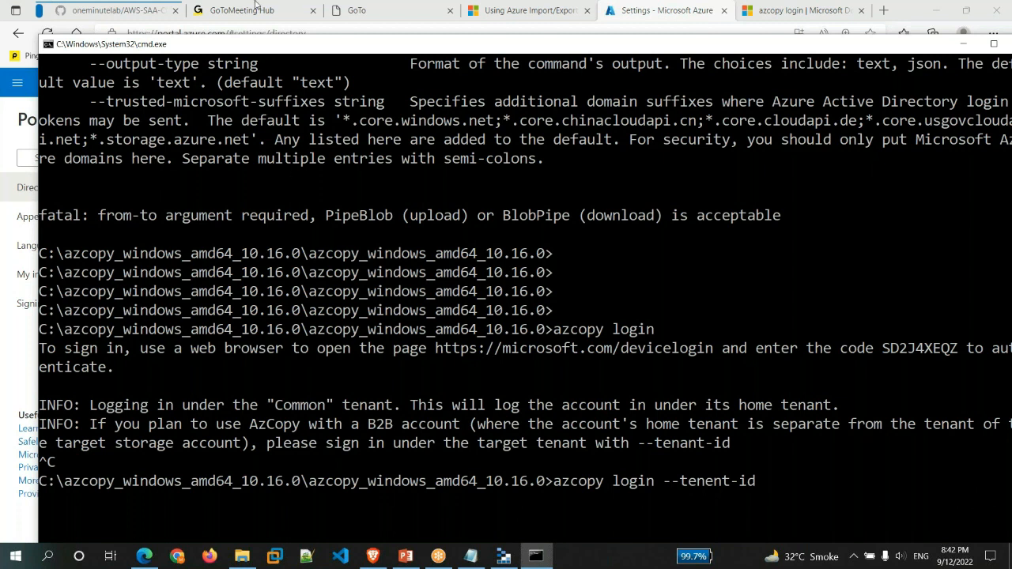
{"action": "key", "text": "alt+Tab"}
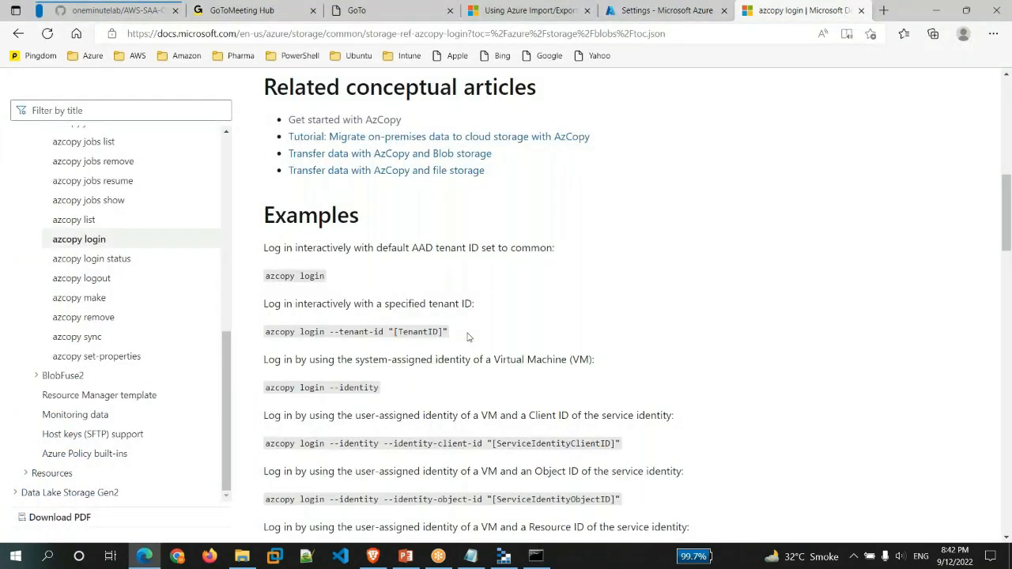
{"action": "key", "text": "alt+Tab"}
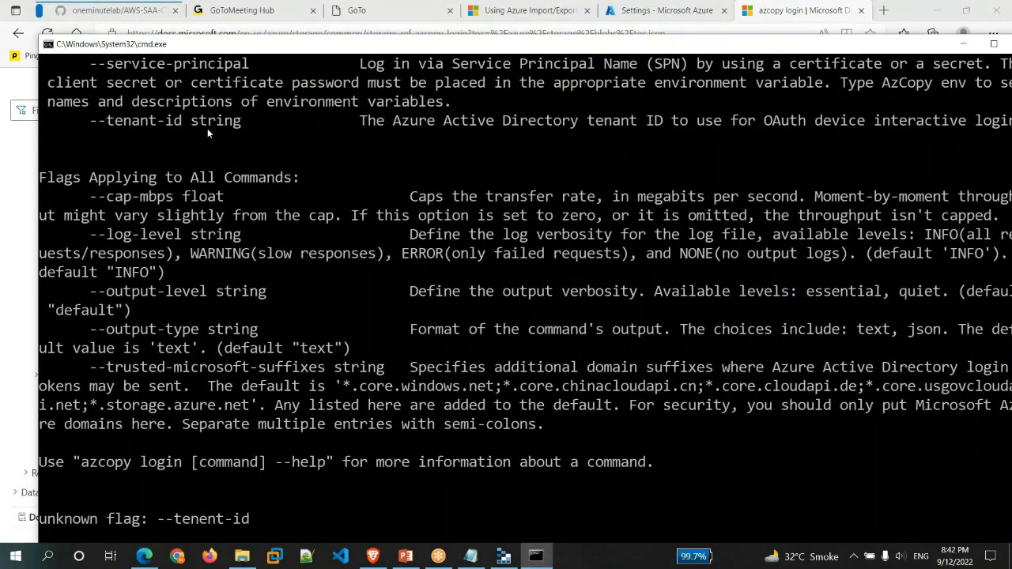
{"action": "key", "text": "ctrl+v"}
{"action": "scroll", "coordinate": [337, 216], "scroll_direction": "up", "scroll_amount": 5}
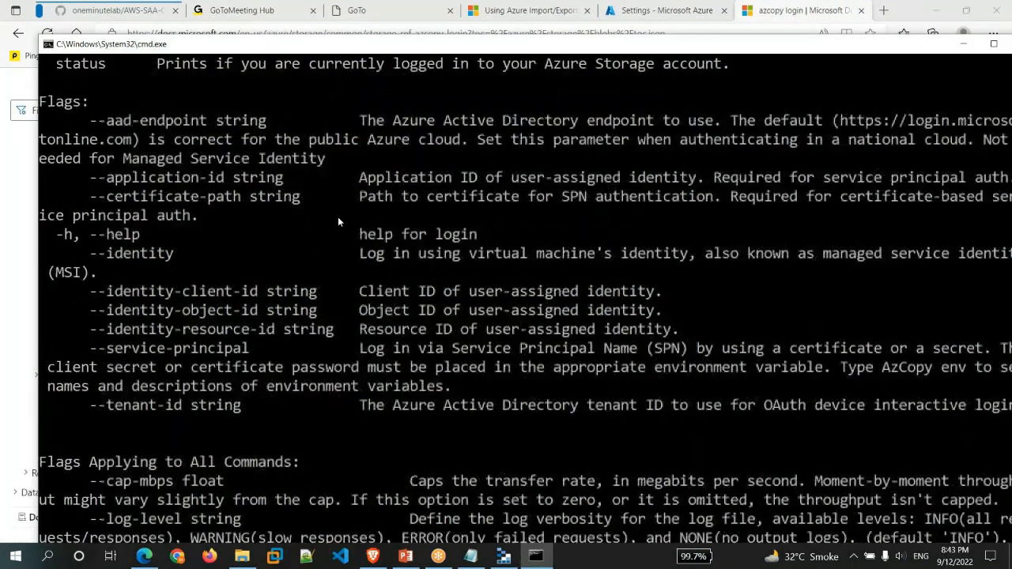
- Review the azcopy login examples, and open Subscriptions in the Azure portal
{"action": "key", "text": "alt+Tab"}
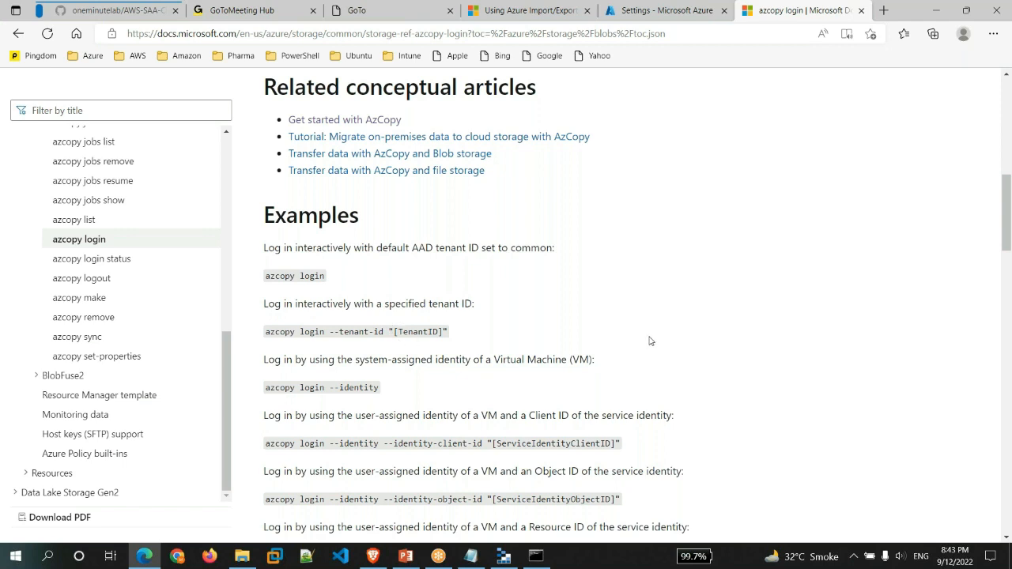
{"action": "scroll", "coordinate": [650, 341], "scroll_direction": "down", "scroll_amount": 4}
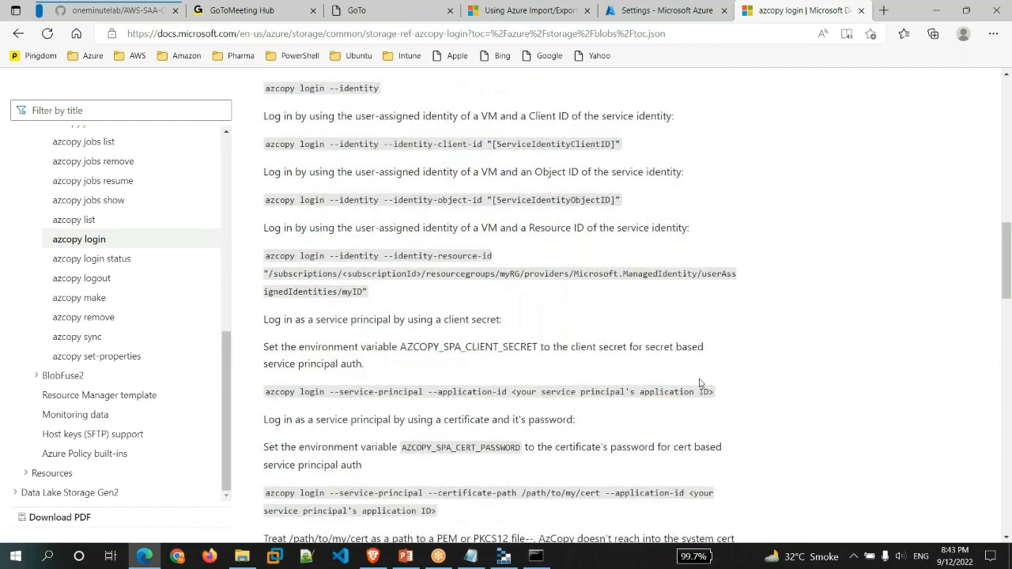
{"action": "key", "text": "alt+Left"}
{"action": "key", "text": "alt+Tab"}
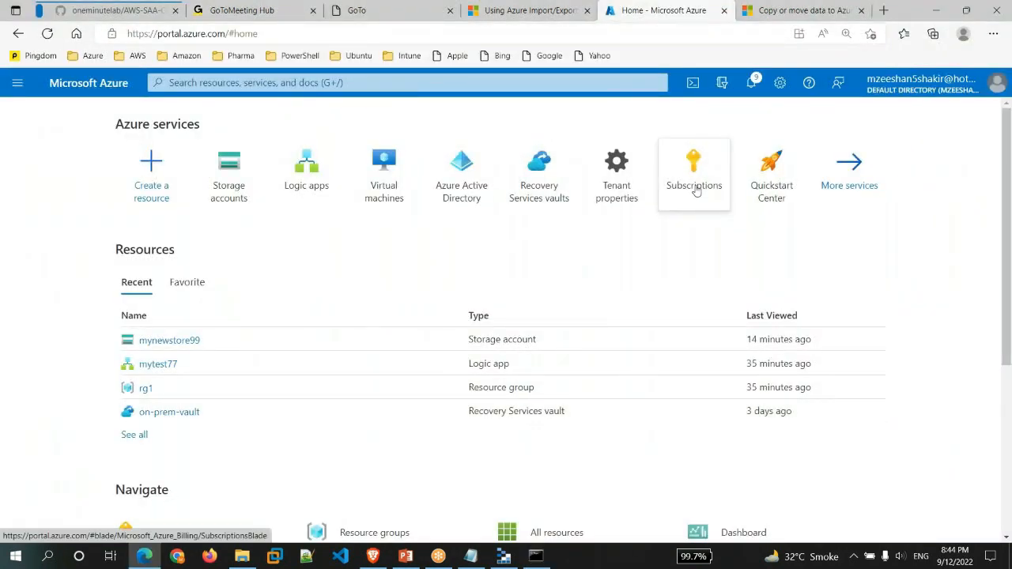
{"action": "left_click", "coordinate": [694, 189]}
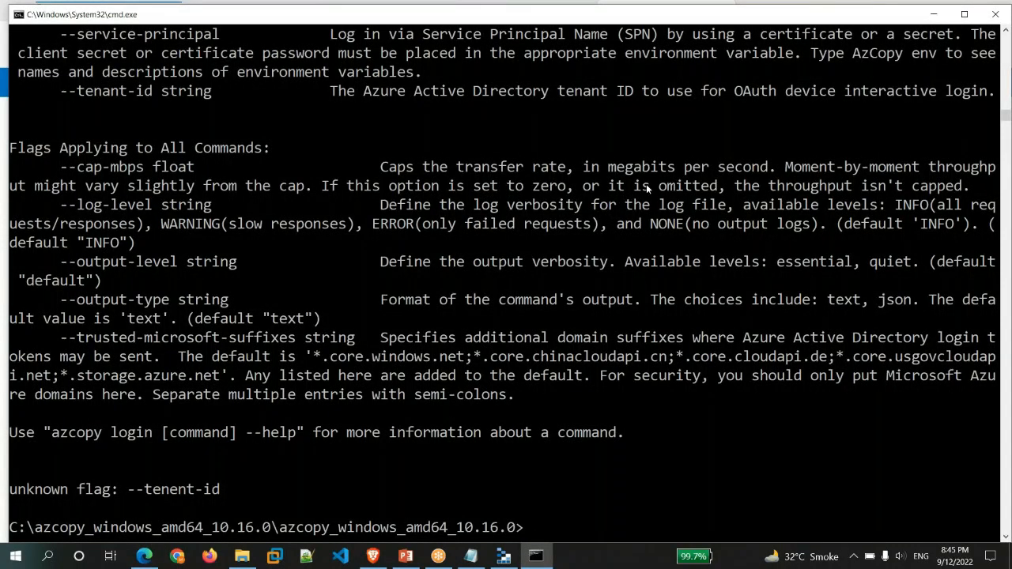
- Return to the azcopy login examples, and try azcopy login with the --tenant-id flag and a quoted ID in the Command Prompt
{"action": "key", "text": "alt+Tab"}
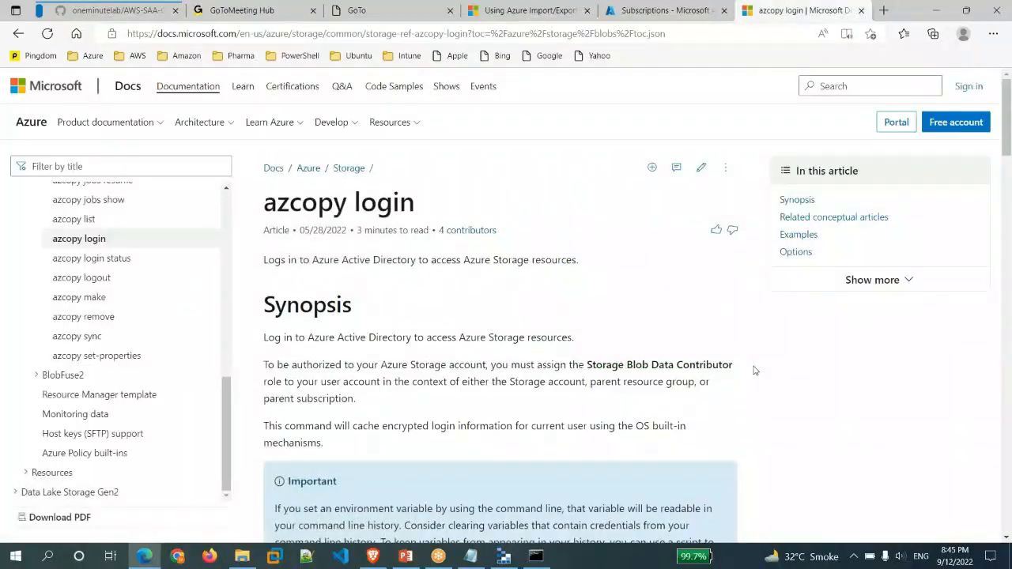
{"action": "scroll", "coordinate": [676, 395], "scroll_direction": "down", "scroll_amount": 5}
{"action": "key", "text": "alt+Tab"}
{"action": "key", "text": "Return"}
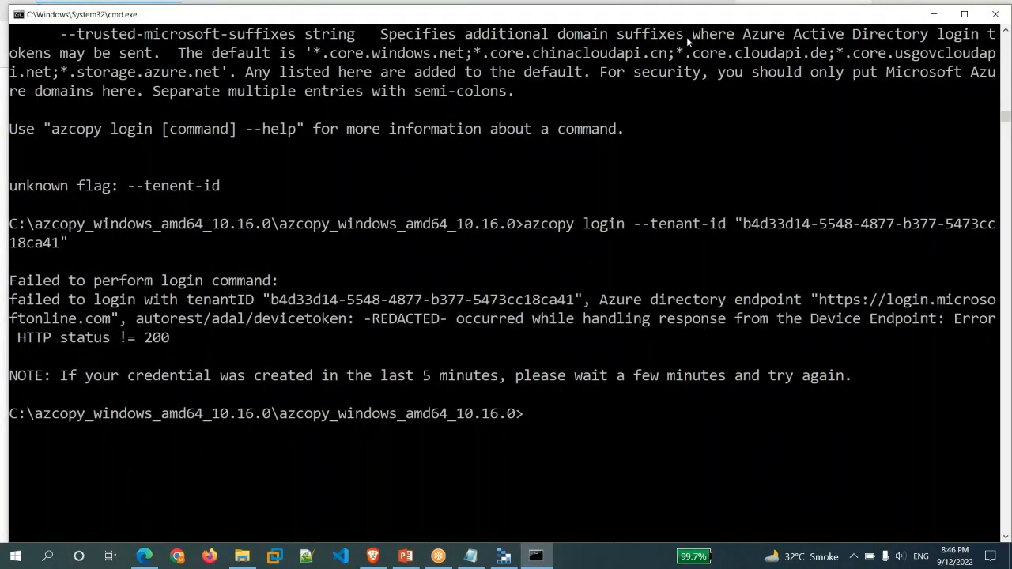
- Run azcopy login in the Command Prompt with --tenant-id set to the Default Directory's ID from the portal
{"action": "key", "text": "alt+Tab"}
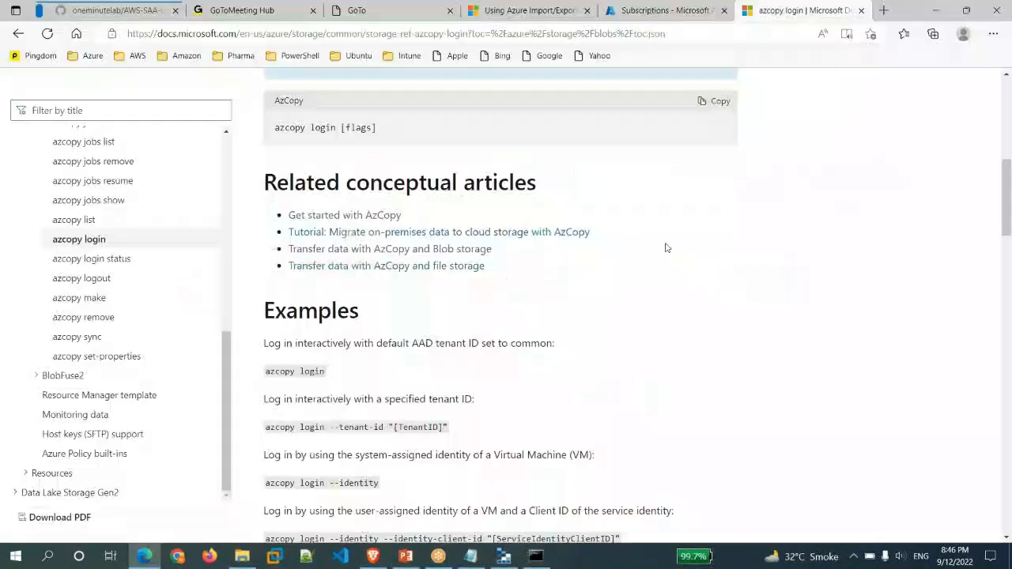
{"action": "key", "text": "alt+Tab"}
{"action": "key", "text": "Return"}
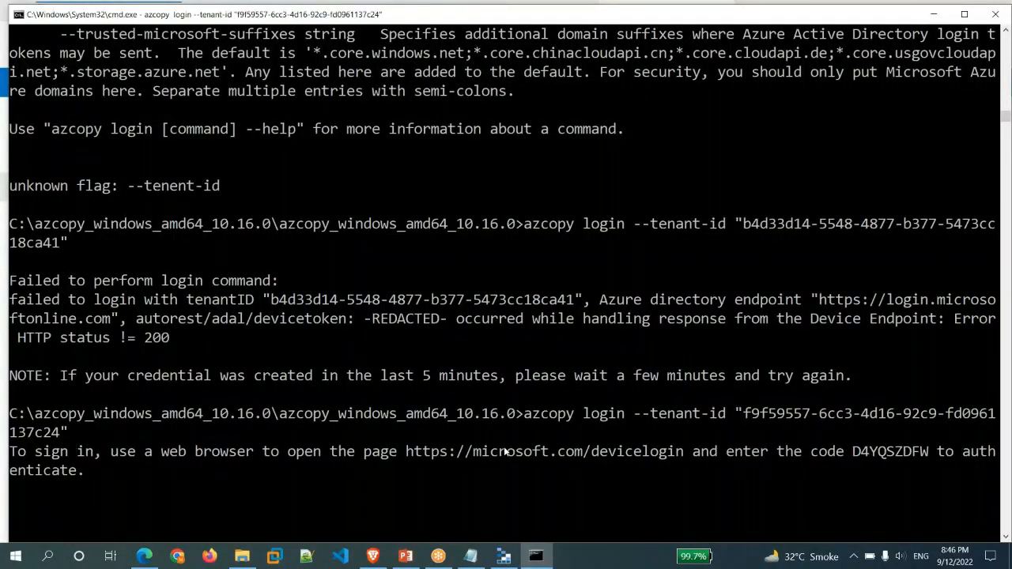
{"action": "scroll", "coordinate": [504, 451], "scroll_direction": "down", "scroll_amount": 4}
{"action": "left_click_drag", "start_coordinate": [406, 226], "coordinate": [684, 226]}
{"action": "right_click", "coordinate": [655, 226]}
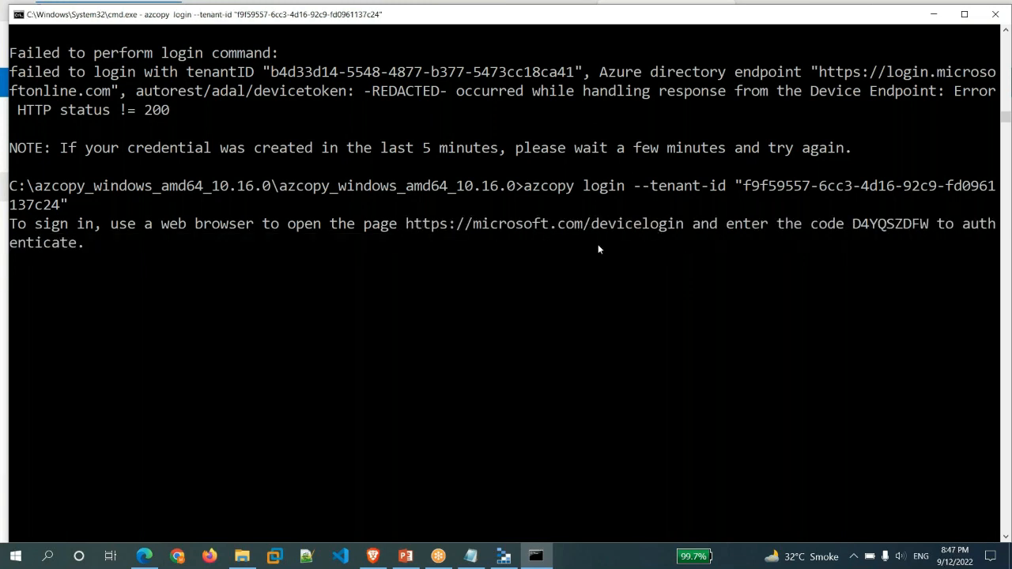
{"action": "key", "text": "alt+Tab"}
{"action": "key", "text": "ctrl+v"}
{"action": "key", "text": "Return"}
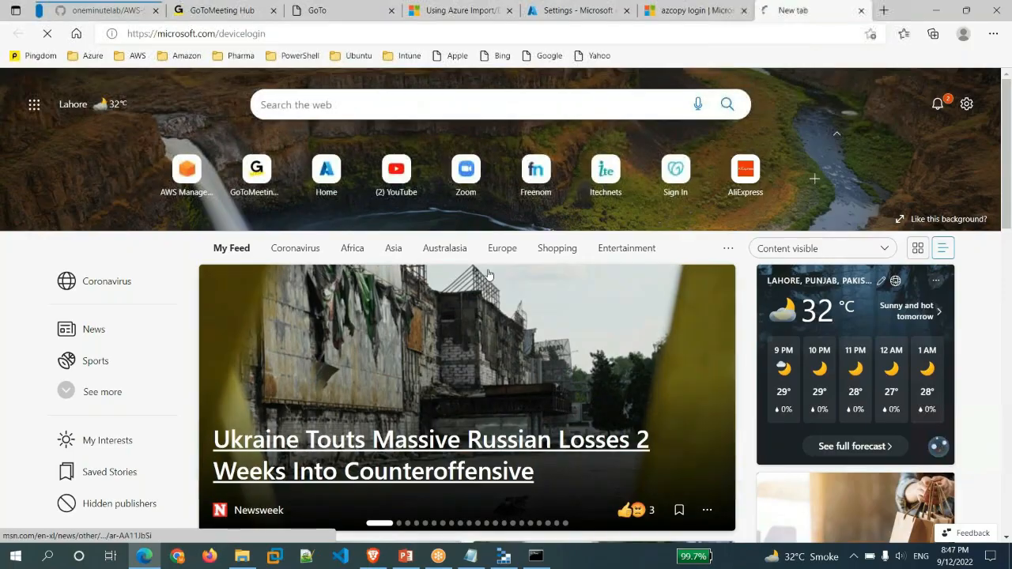
- Copy the device verification code from the Command Prompt, and submit it on the device login page
{"action": "key", "text": "alt+Tab"}
{"action": "left_click_drag", "start_coordinate": [853, 224], "coordinate": [927, 227]}
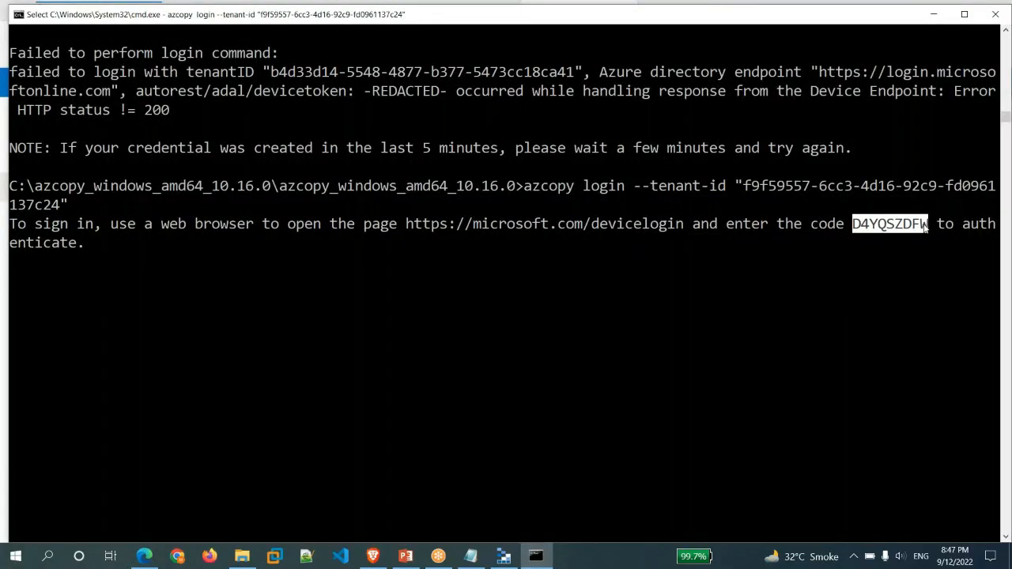
{"action": "key", "text": "ctrl+c"}
{"action": "key", "text": "alt+Tab"}
{"action": "key", "text": "ctrl+v"}
{"action": "left_click", "coordinate": [589, 365]}
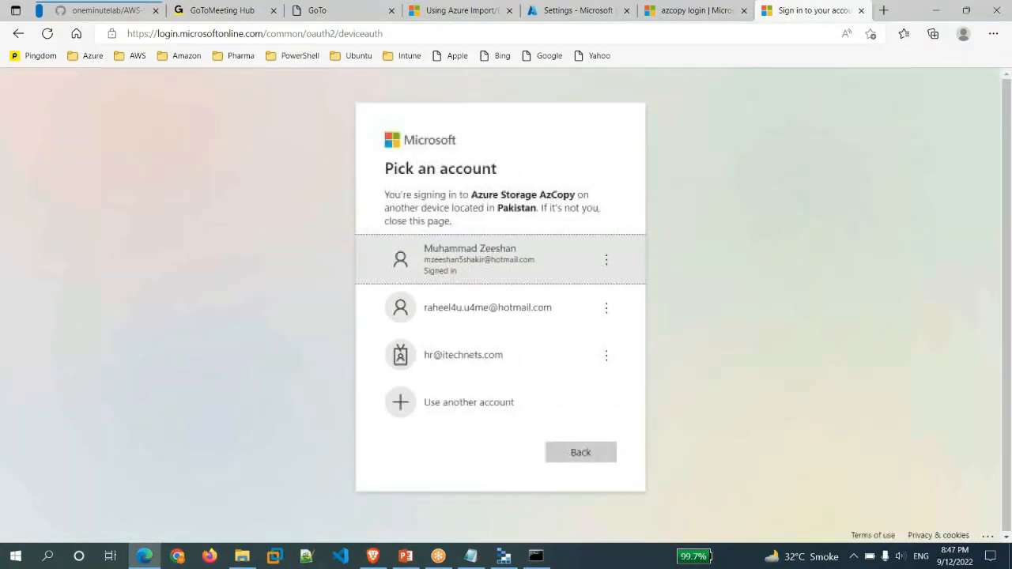
- Authorize Azure Storage AzCopy with the already signed-in account, and close the sign-in tab
{"action": "left_click", "coordinate": [486, 261]}
{"action": "left_click", "coordinate": [583, 364]}
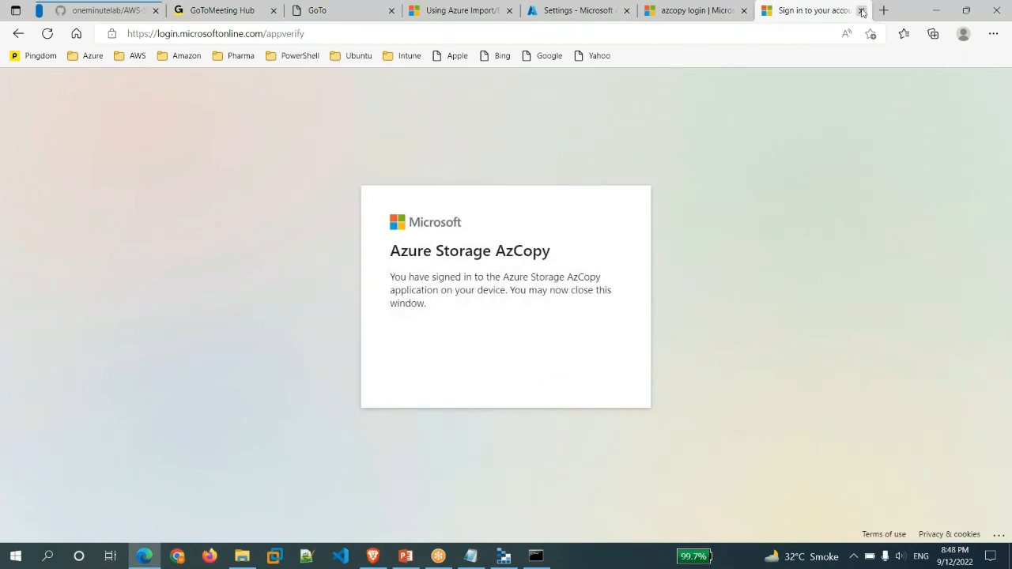
{"action": "key", "text": "ctrl+w"}
- Return to the Command Prompt, and highlight the login result message
{"action": "left_click", "coordinate": [538, 565]}
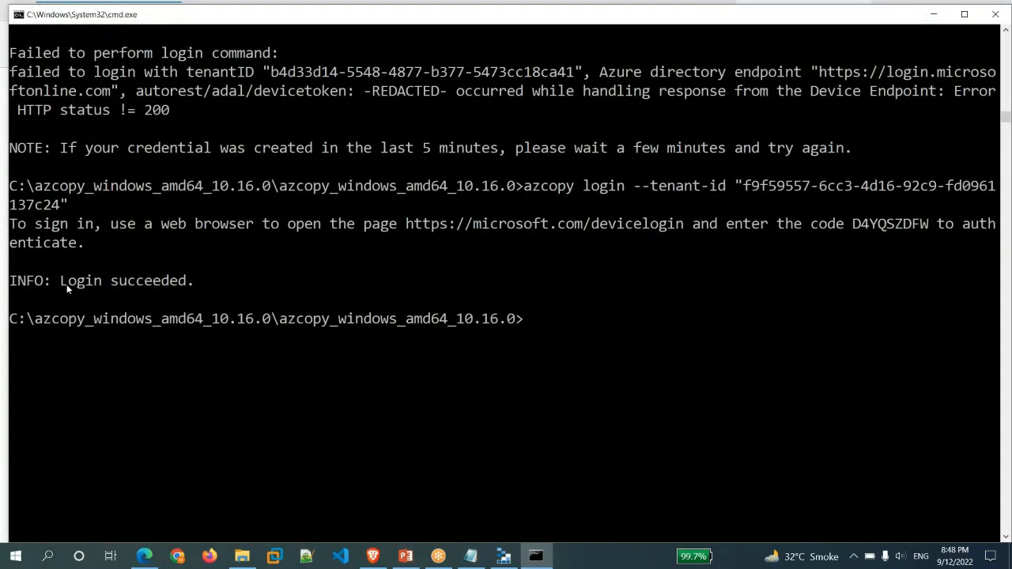
{"action": "left_click_drag", "start_coordinate": [60, 283], "coordinate": [194, 283]}
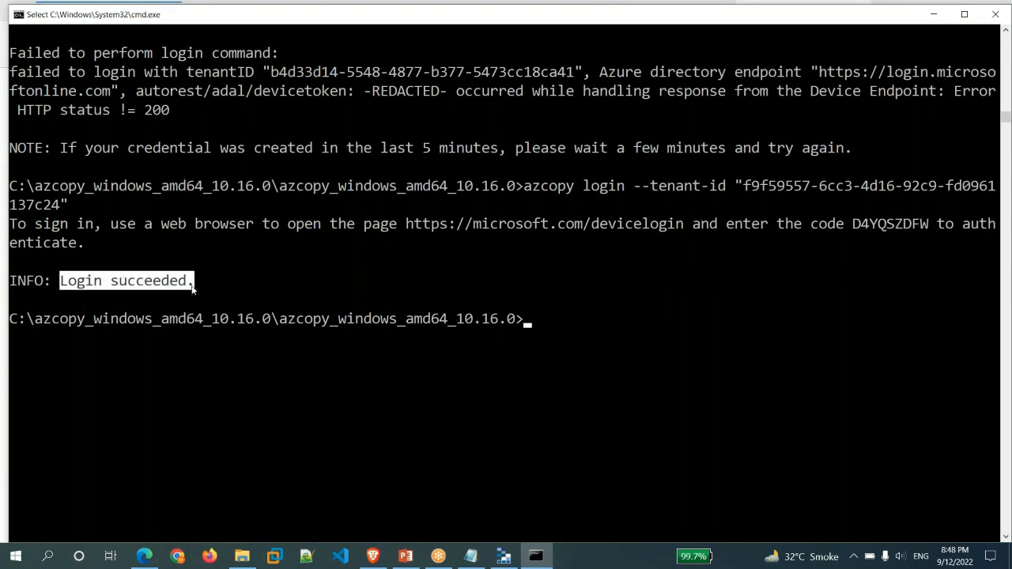
{"action": "left_click", "coordinate": [530, 325]}
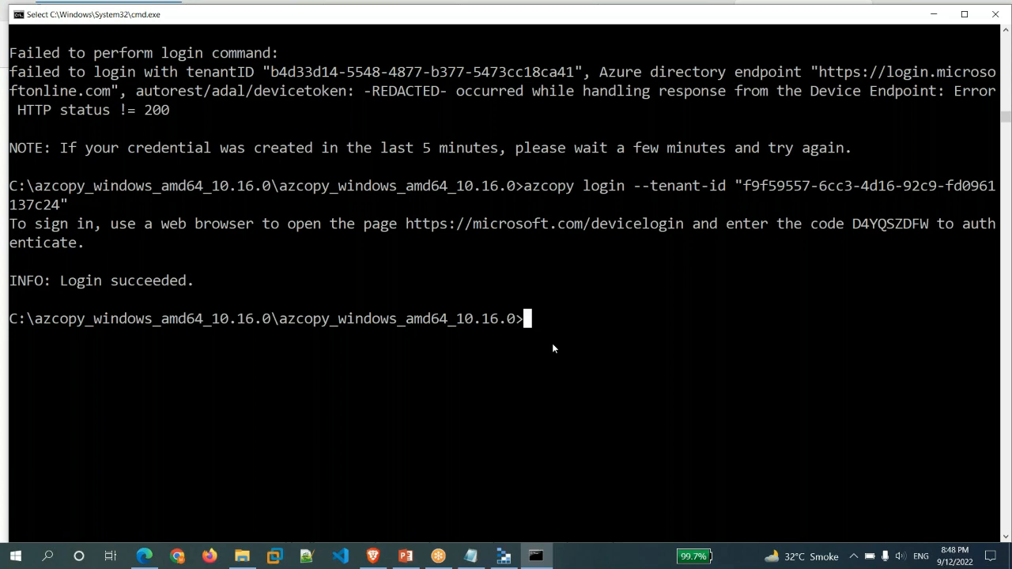
- Recall the azcopy copy command for the Windows Server 2022 Beta folder and the myonpremdata SAS URL, and run it
{"action": "key", "text": "Up"}
{"action": "key", "text": "Up"}
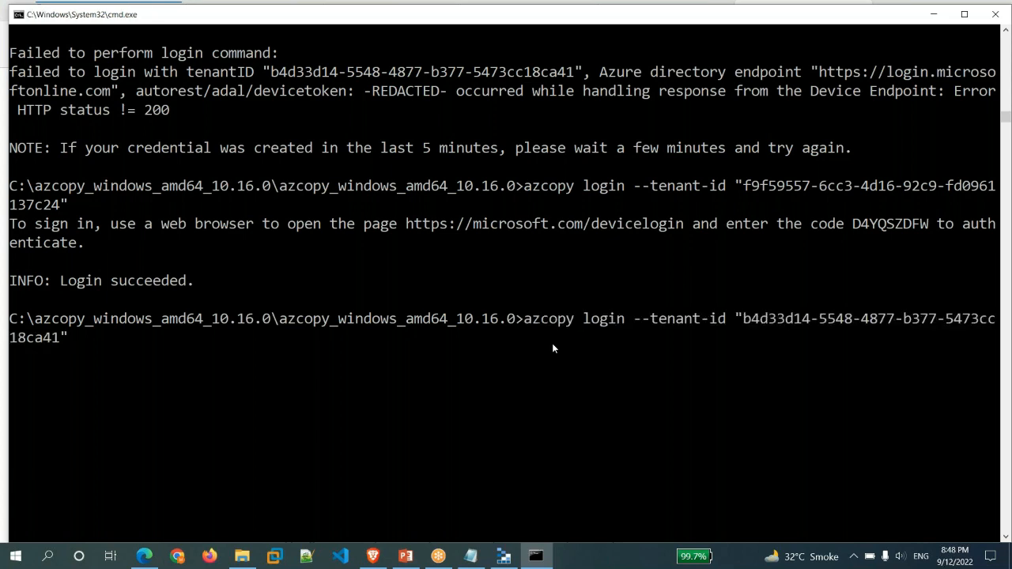
{"action": "key", "text": "Up"}
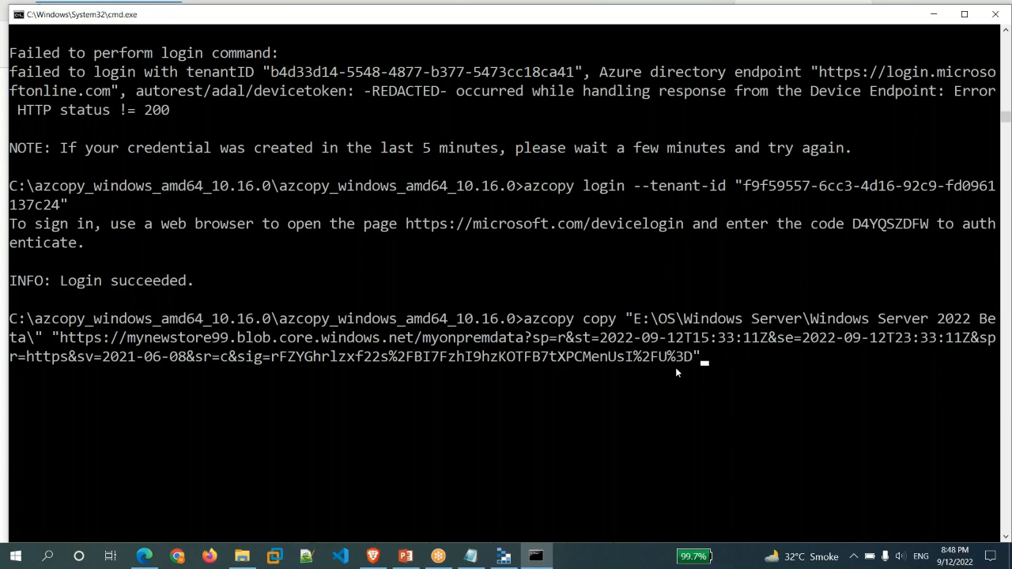
{"action": "key", "text": "Return"}
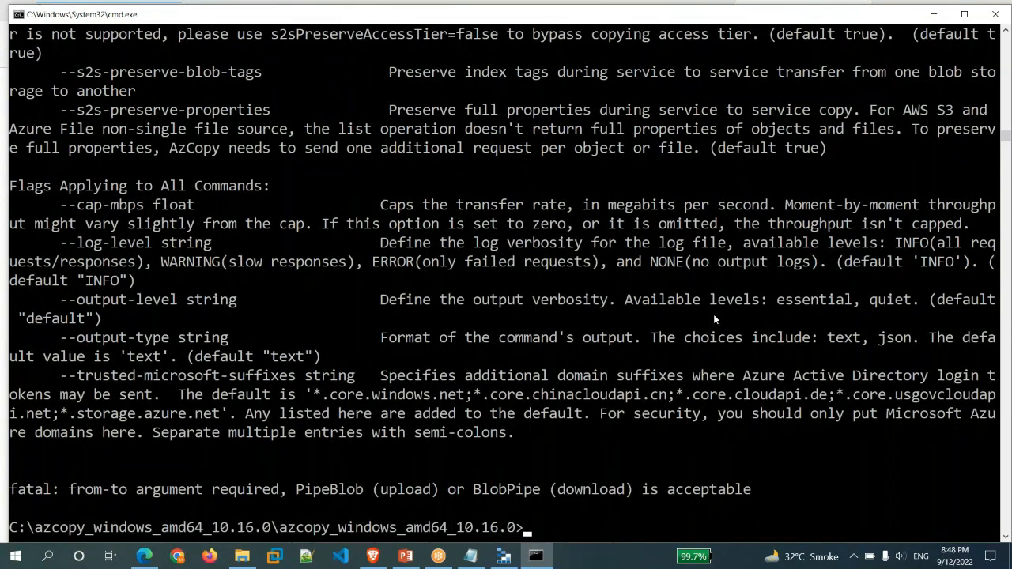
{"action": "key", "text": "Up"}
- Go back to the azcopy copy reference article, and examine its copy examples
{"action": "key", "text": "alt+Tab"}
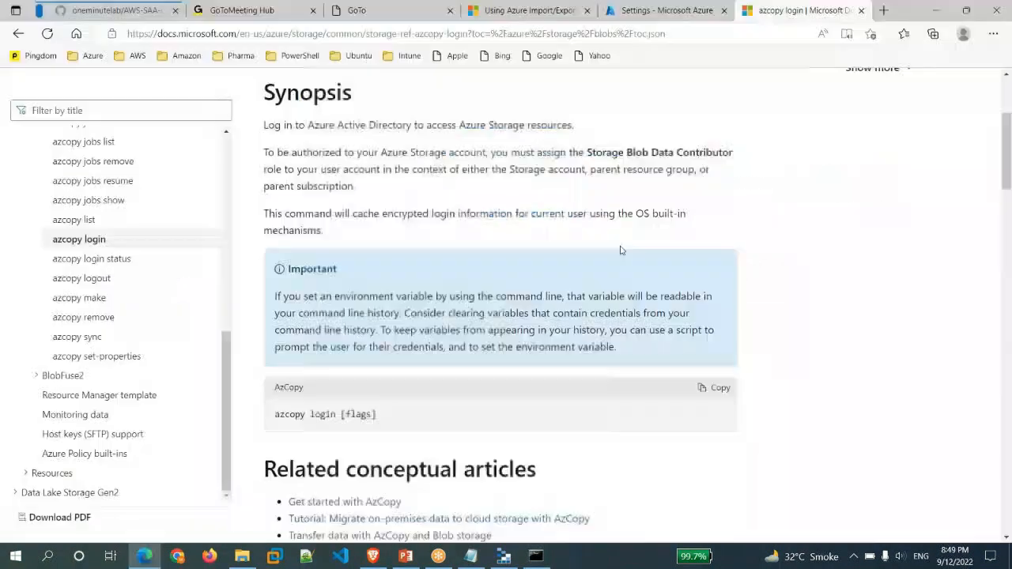
{"action": "left_click", "coordinate": [18, 35]}
{"action": "left_click", "coordinate": [18, 34]}
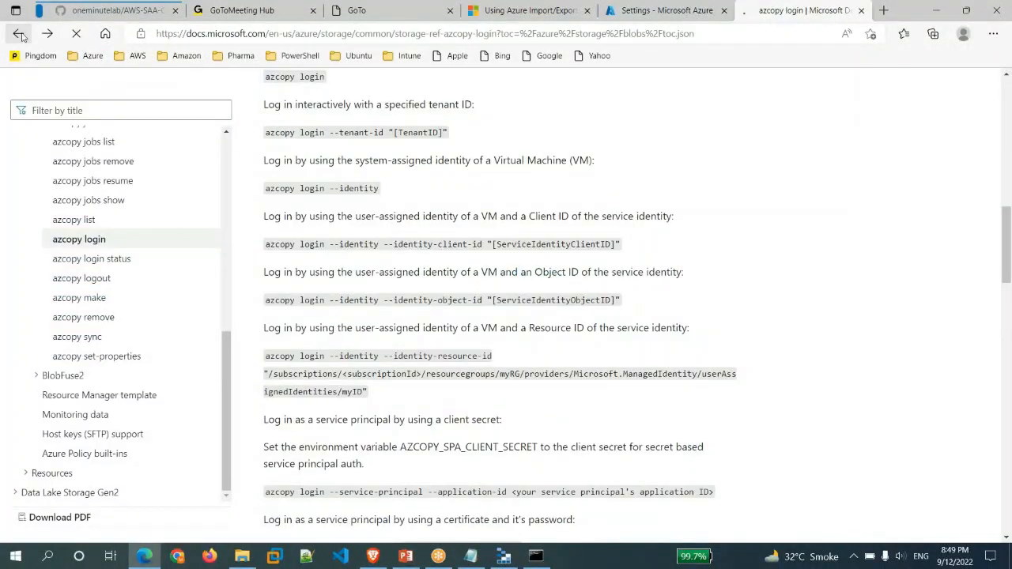
{"action": "left_click", "coordinate": [18, 35]}
{"action": "scroll", "coordinate": [723, 287], "scroll_direction": "down", "scroll_amount": 15}
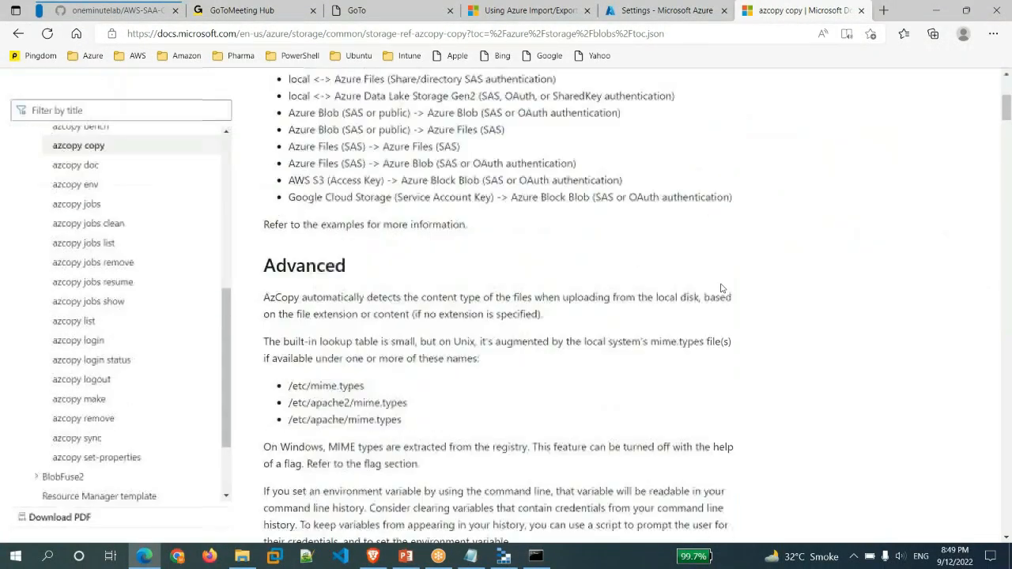
{"action": "scroll", "coordinate": [498, 309], "scroll_direction": "down", "scroll_amount": 5}
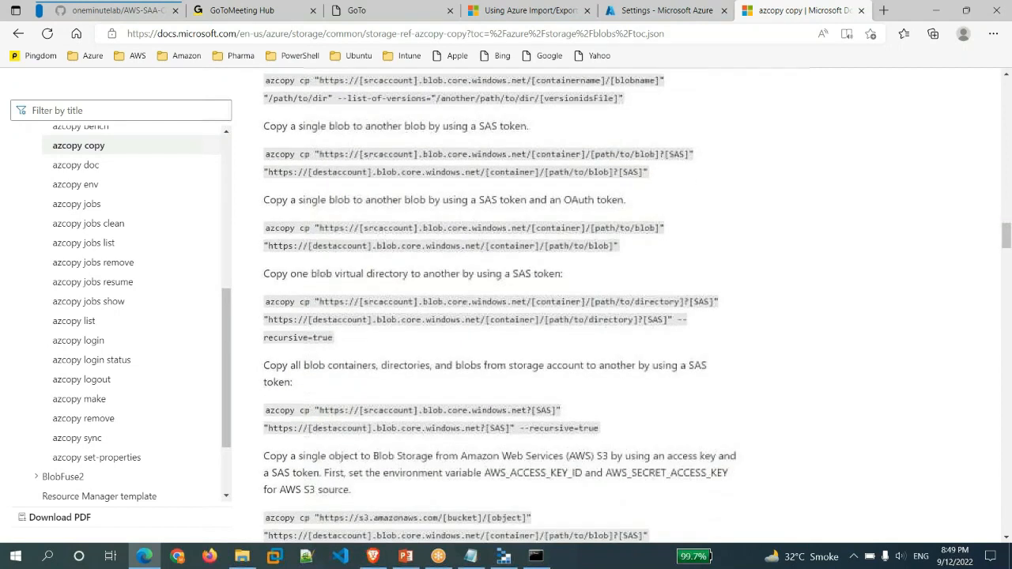
- Search Google for azcopy, and open the article "Copy or move data to Azure Storage by using AzCopy v10"
{"action": "key", "text": "alt+Home"}
{"action": "type", "text": "azcopy"}
{"action": "key", "text": "Return"}
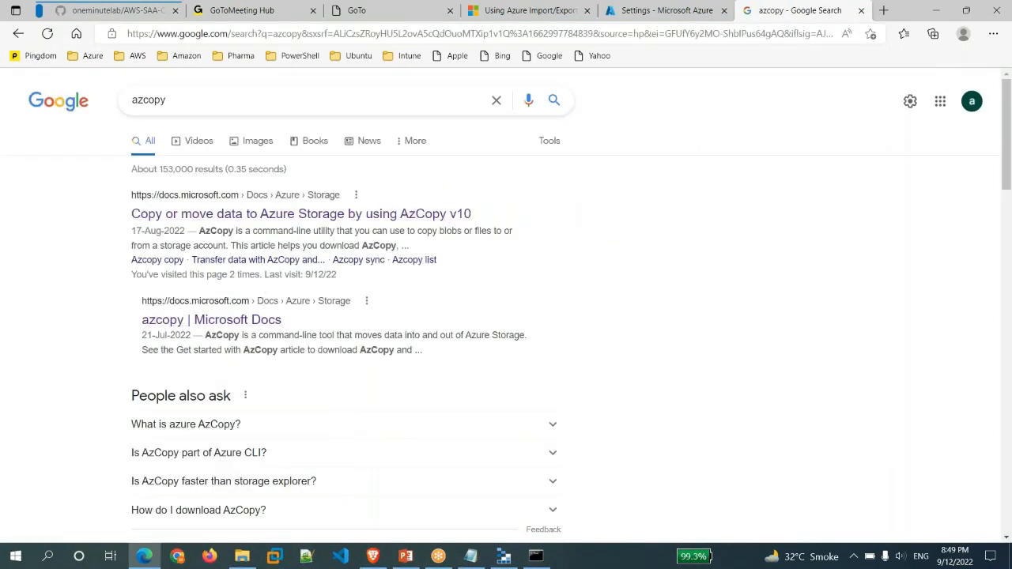
{"action": "left_click", "coordinate": [412, 212]}
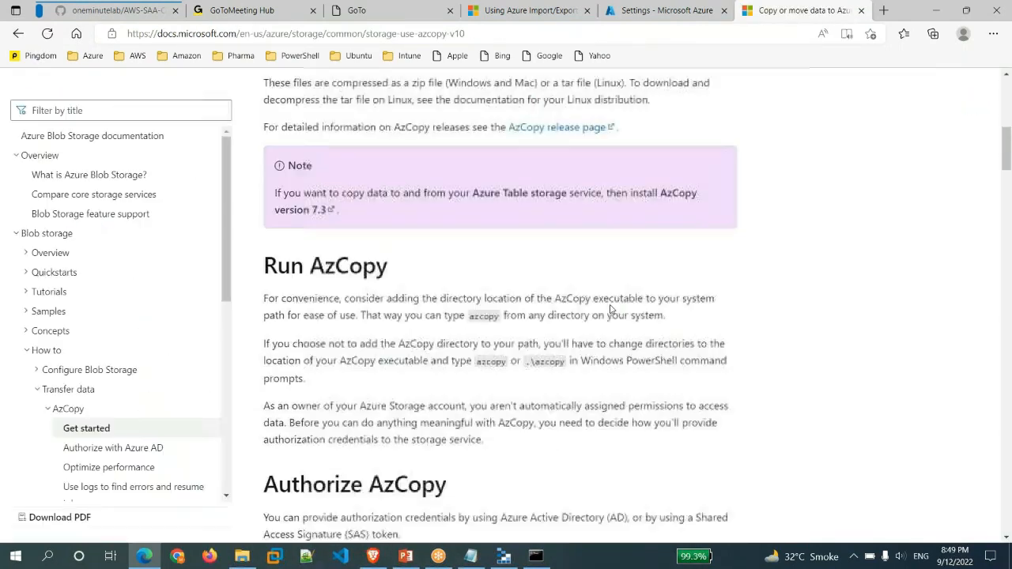
- Highlight the --recursive=true option in the SAS token example command of the AzCopy article
{"action": "scroll", "coordinate": [413, 378], "scroll_direction": "down", "scroll_amount": 5}
{"action": "left_click_drag", "start_coordinate": [413, 378], "coordinate": [395, 544]}
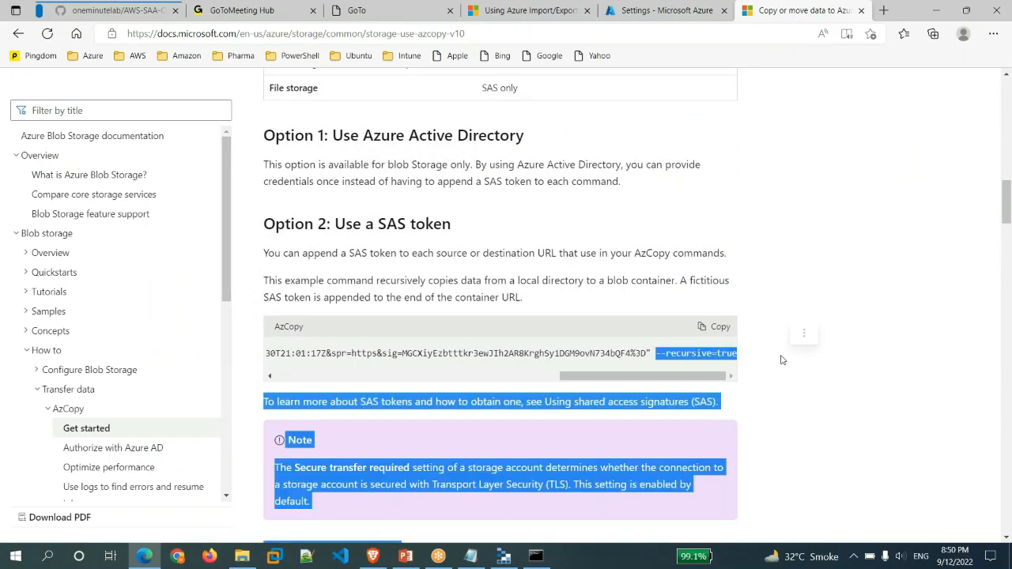
- Return to the Command Prompt, and recall the azcopy copy command with the myonpremdata SAS URL, this time without --recursive=true
{"action": "left_click_drag", "start_coordinate": [670, 374], "coordinate": [740, 354]}
{"action": "left_click", "coordinate": [771, 341]}
{"action": "key", "text": "alt+Tab"}
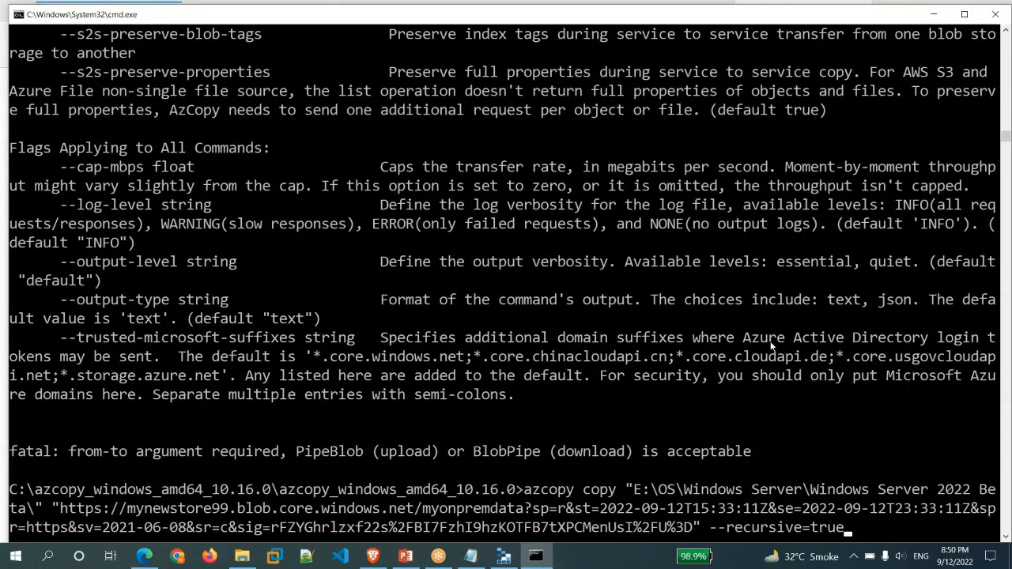
{"action": "key", "text": "Escape"}
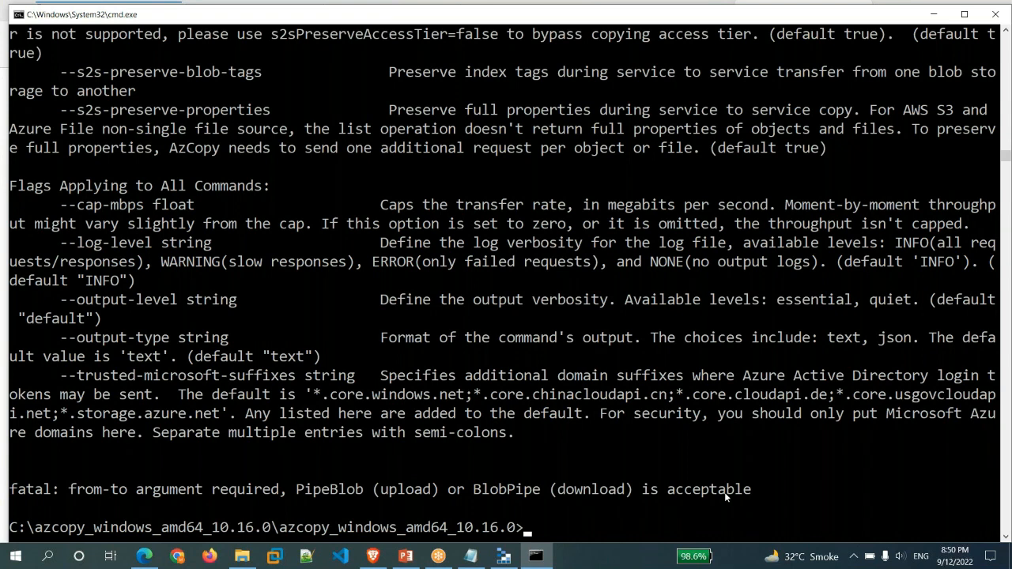
{"action": "key", "text": "ctrl+v"}
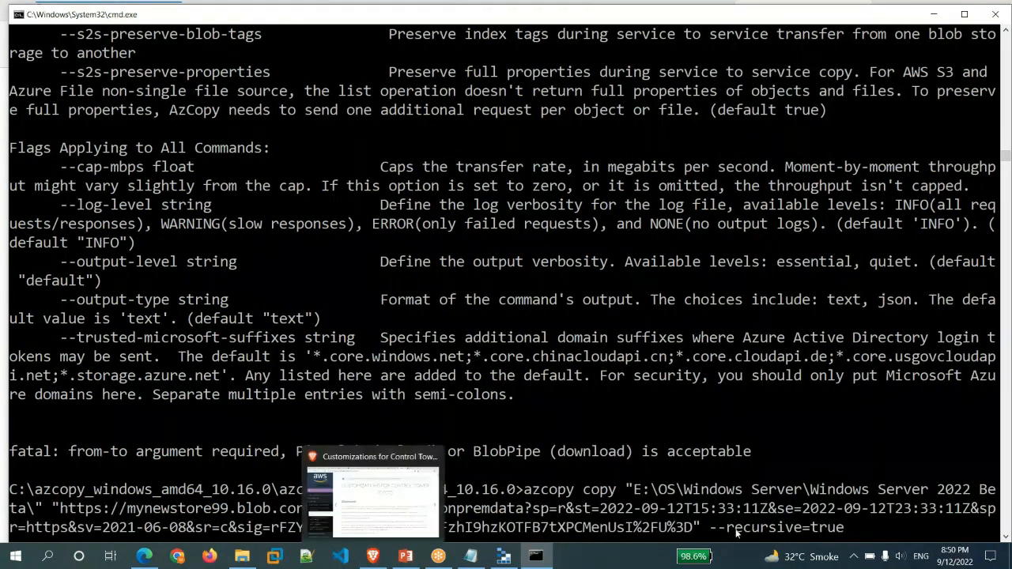
{"action": "key", "text": "Escape"}
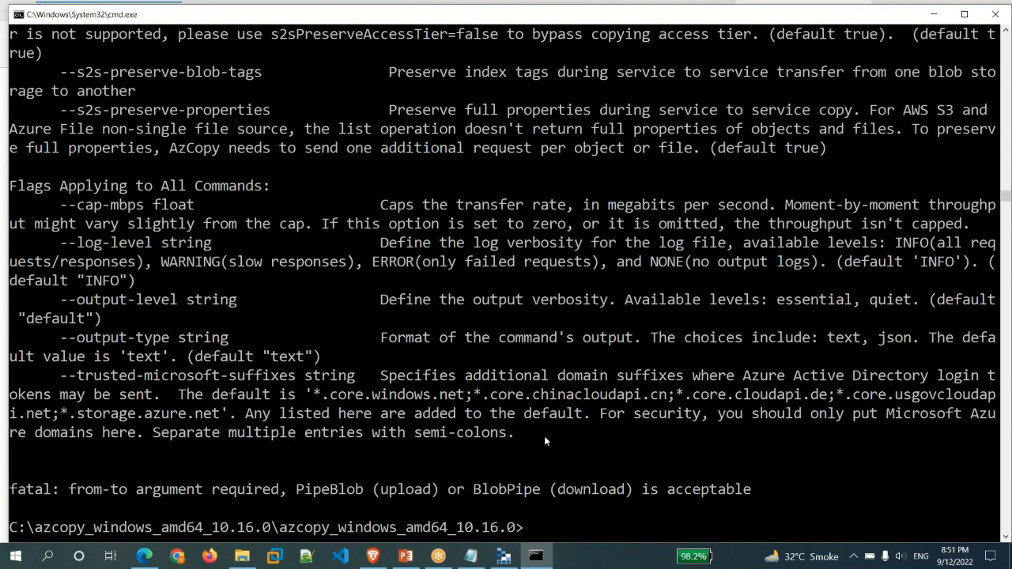
{"action": "key", "text": "ctrl+v"}
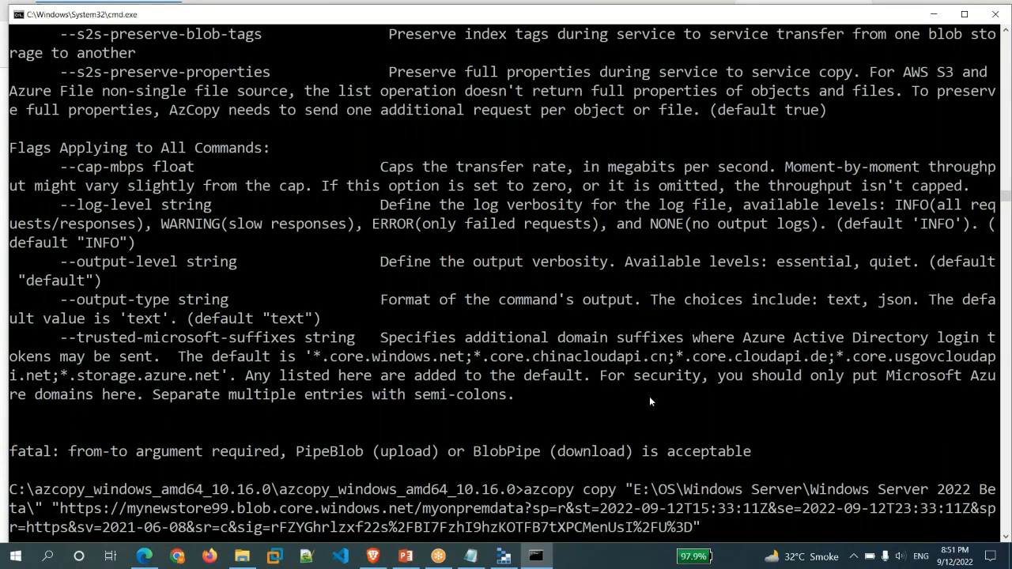
- Examine the Upload a file syntax and examples in the AzCopy upload article, and the azcopy job's error output
{"action": "key", "text": "alt+Tab"}
{"action": "scroll", "coordinate": [358, 363], "scroll_direction": "up", "scroll_amount": 3}
{"action": "scroll", "coordinate": [358, 363], "scroll_direction": "down", "scroll_amount": 3}
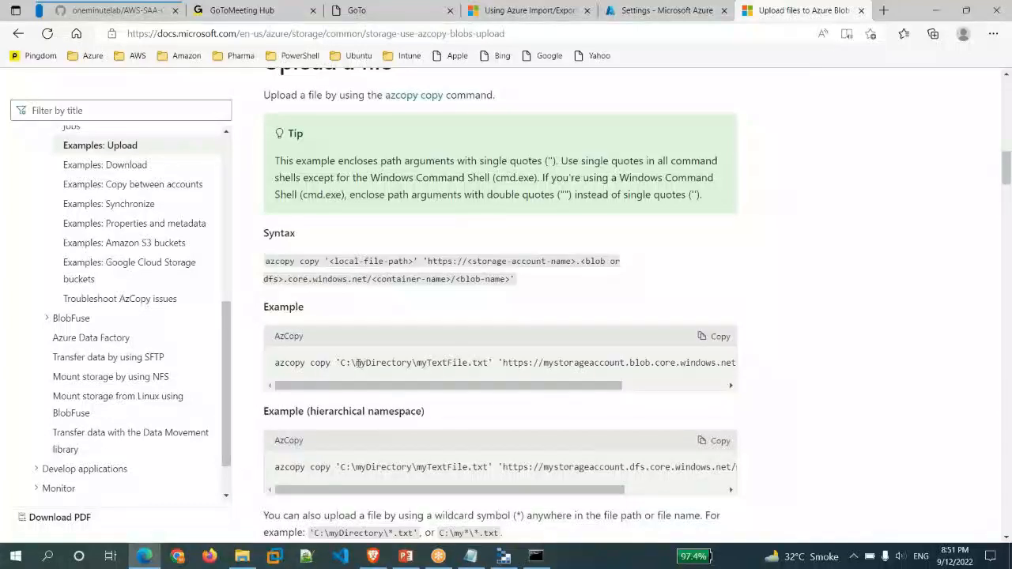
{"action": "left_click_drag", "start_coordinate": [520, 363], "coordinate": [747, 411]}
{"action": "left_click_drag", "start_coordinate": [599, 386], "coordinate": [495, 393]}
{"action": "key", "text": "alt+Tab"}
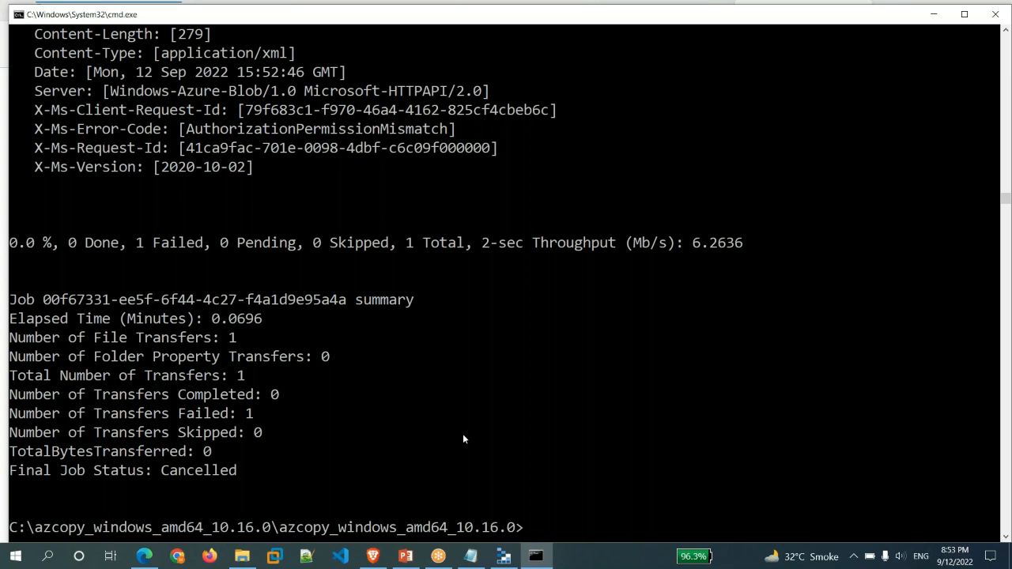
{"action": "scroll", "coordinate": [232, 303], "scroll_direction": "up", "scroll_amount": 5}
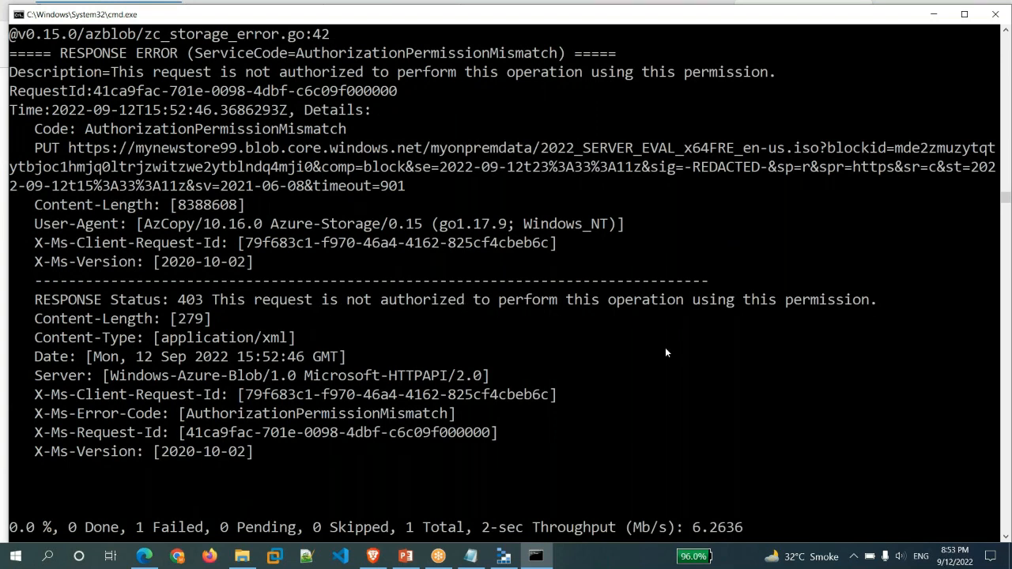
- Limit mynewstore99's shared access signature to the Blob service, allow Service, Container and Object resource types, and exclude the Update and Process permissions
{"action": "left_click", "coordinate": [144, 556]}
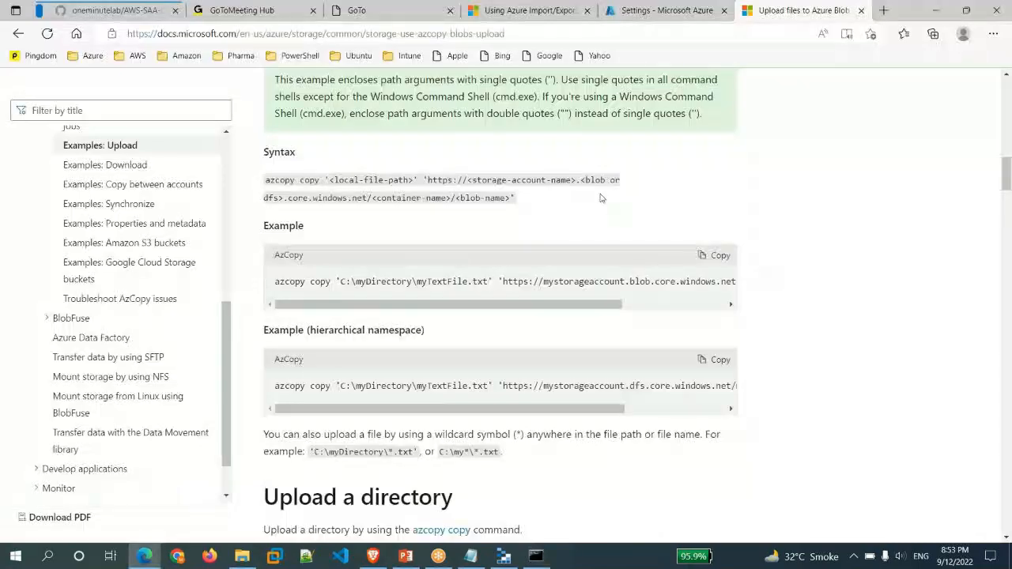
{"action": "left_click", "coordinate": [651, 12]}
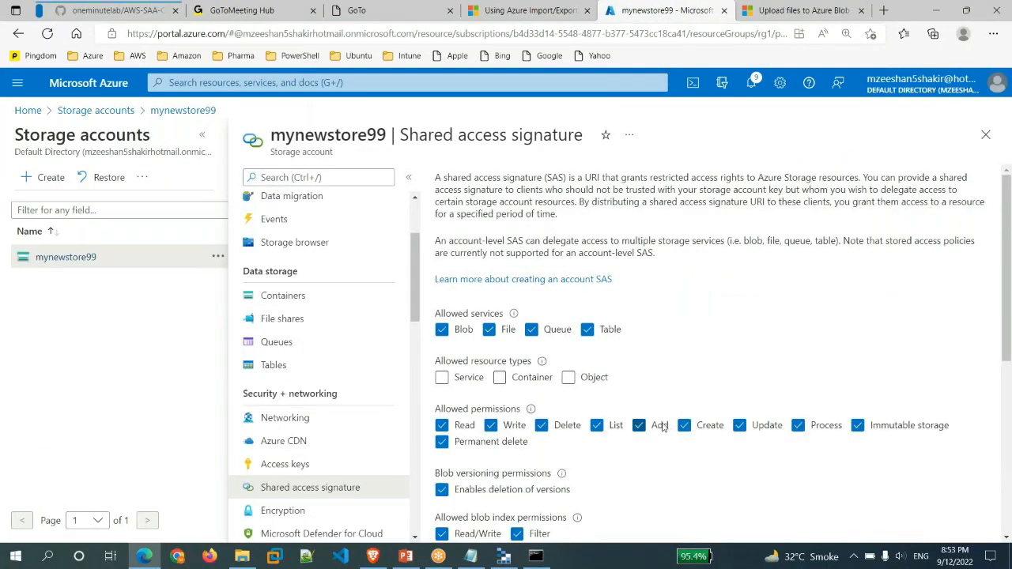
{"action": "left_click", "coordinate": [442, 377]}
{"action": "left_click", "coordinate": [499, 378]}
{"action": "left_click", "coordinate": [568, 377]}
{"action": "left_click", "coordinate": [739, 426]}
{"action": "left_click", "coordinate": [798, 425]}
{"action": "left_click", "coordinate": [587, 330]}
{"action": "left_click", "coordinate": [530, 330]}
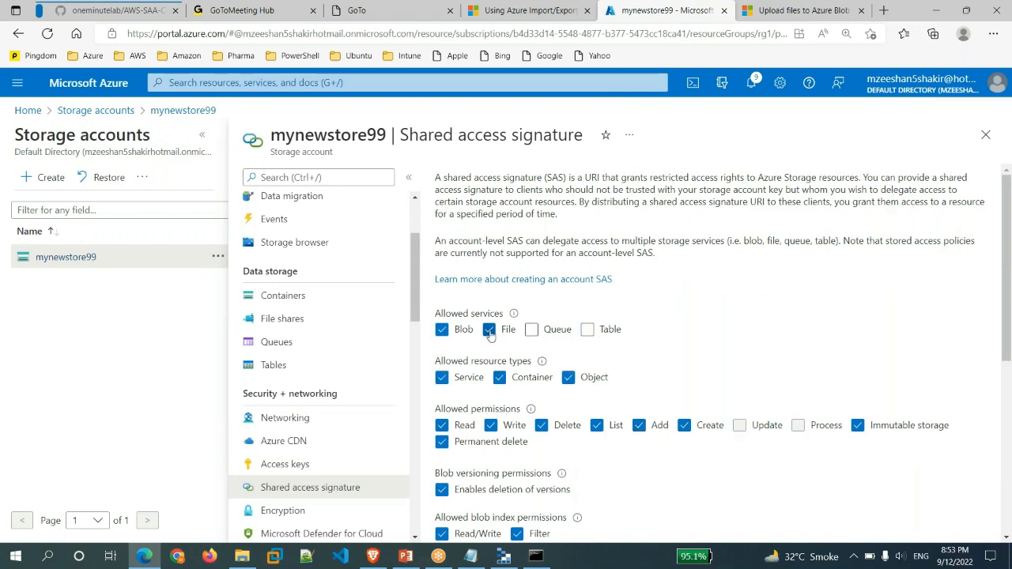
{"action": "scroll", "coordinate": [772, 308], "scroll_direction": "down", "scroll_amount": 3}
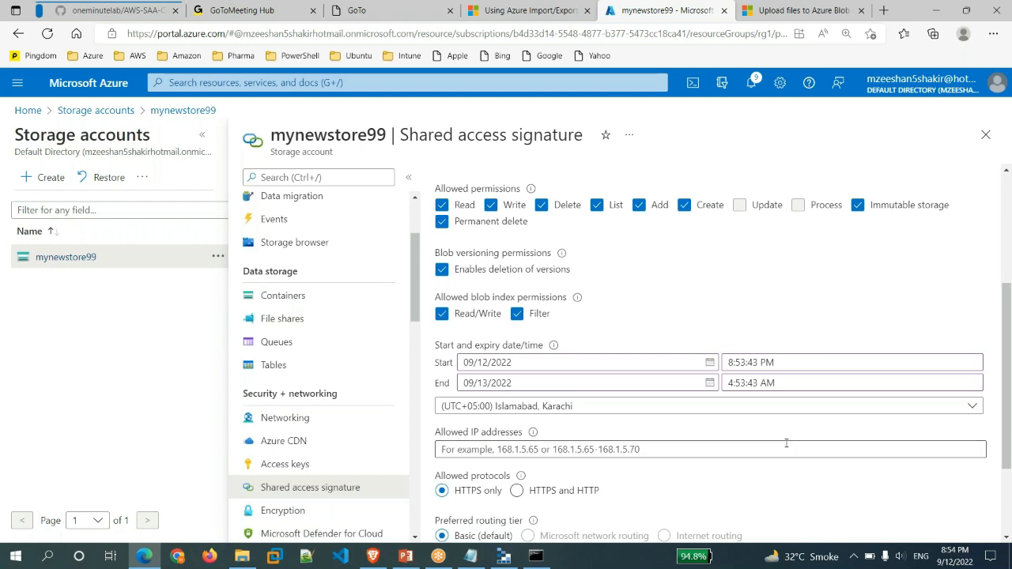
{"action": "scroll", "coordinate": [786, 443], "scroll_direction": "up", "scroll_amount": 2}
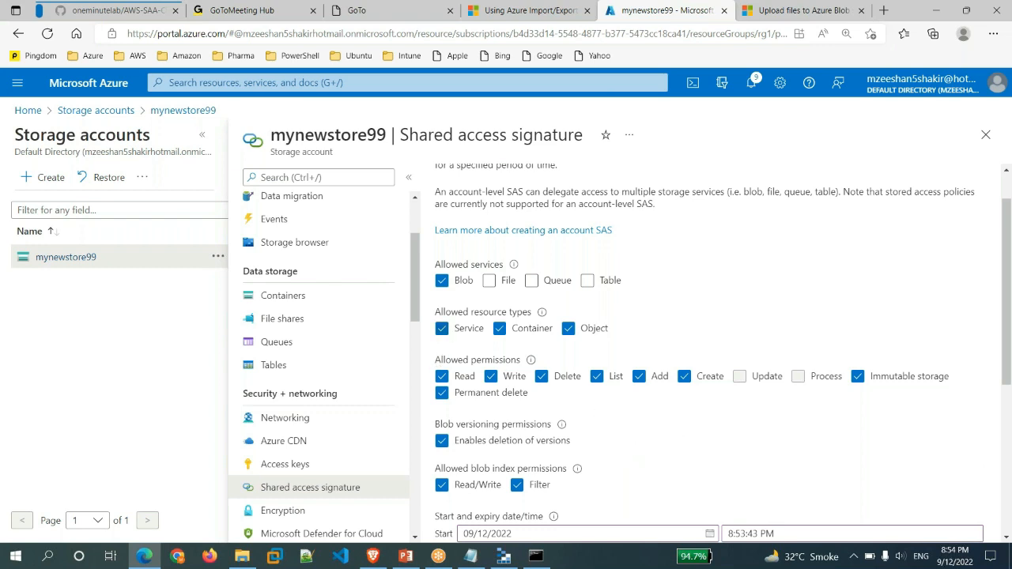
- Generate the SAS and connection string with key1, and copy the Blob service SAS URL
{"action": "scroll", "coordinate": [678, 450], "scroll_direction": "down", "scroll_amount": 4}
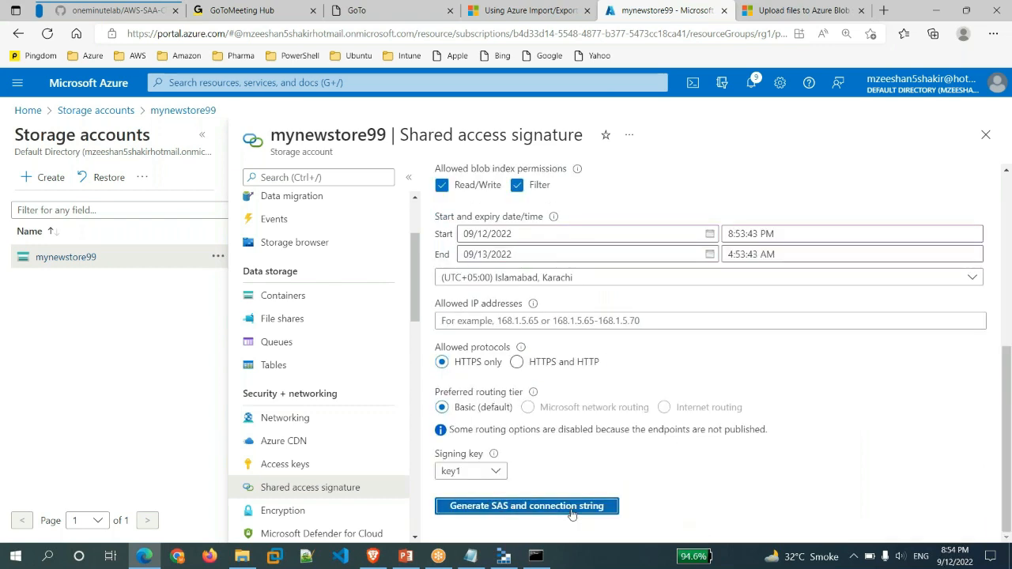
{"action": "scroll", "coordinate": [773, 444], "scroll_direction": "down", "scroll_amount": 2}
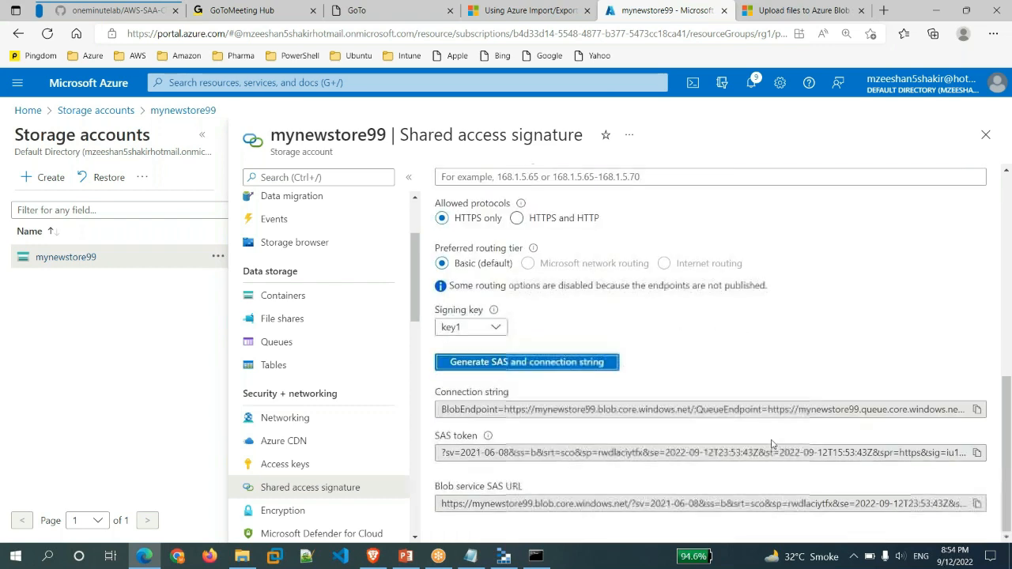
{"action": "left_click", "coordinate": [978, 505]}
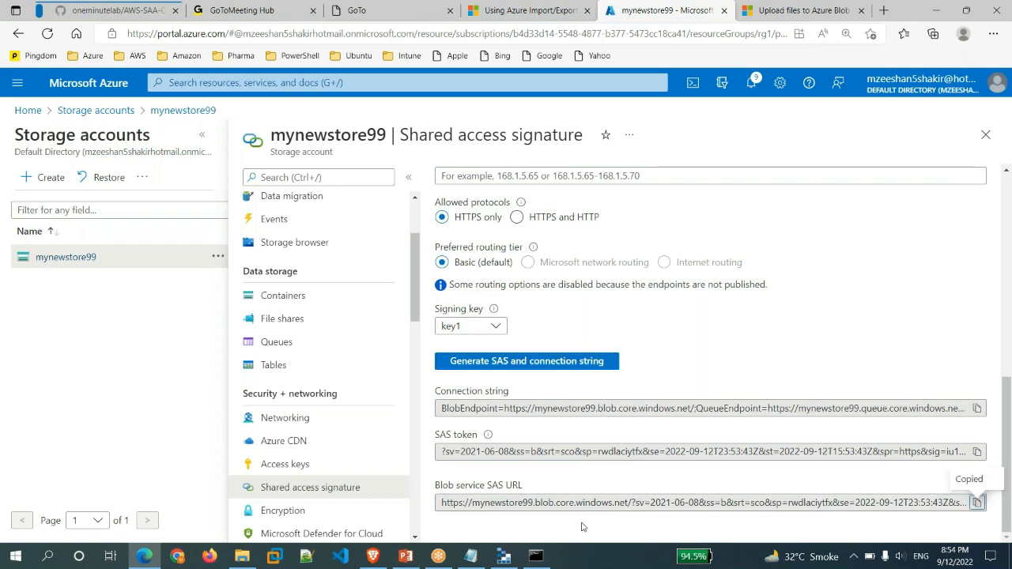
- Replace the destination in the recalled azcopy copy command with the copied Blob service SAS URL, and run it
{"action": "mouse_move", "coordinate": [536, 556]}
{"action": "left_click", "coordinate": [601, 448]}
{"action": "key", "text": "ctrl+c"}
{"action": "key", "text": "Up"}
{"action": "key", "text": "BackSpace"}
{"action": "key", "text": "BackSpace"}
{"action": "key", "text": "BackSpace"}
{"action": "key", "text": "BackSpace"}
{"action": "key", "text": "BackSpace"}
{"action": "key", "text": "BackSpace"}
{"action": "key", "text": "BackSpace"}
{"action": "key", "text": "BackSpace"}
{"action": "key", "text": "BackSpace"}
{"action": "key", "text": "BackSpace"}
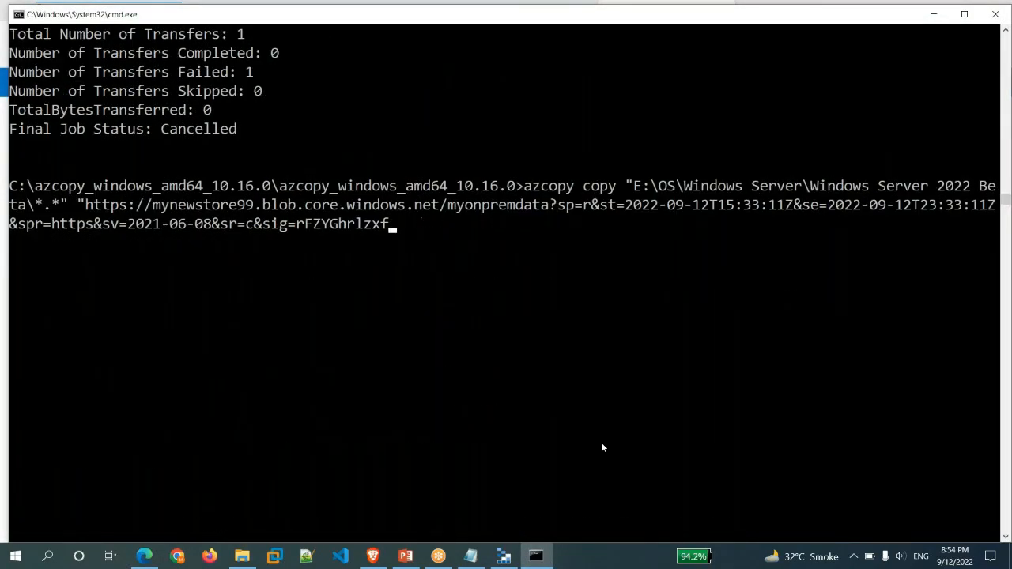
{"action": "key", "text": "ctrl+v"}
{"action": "type", "text": "\""}
{"action": "key", "text": "Return"}
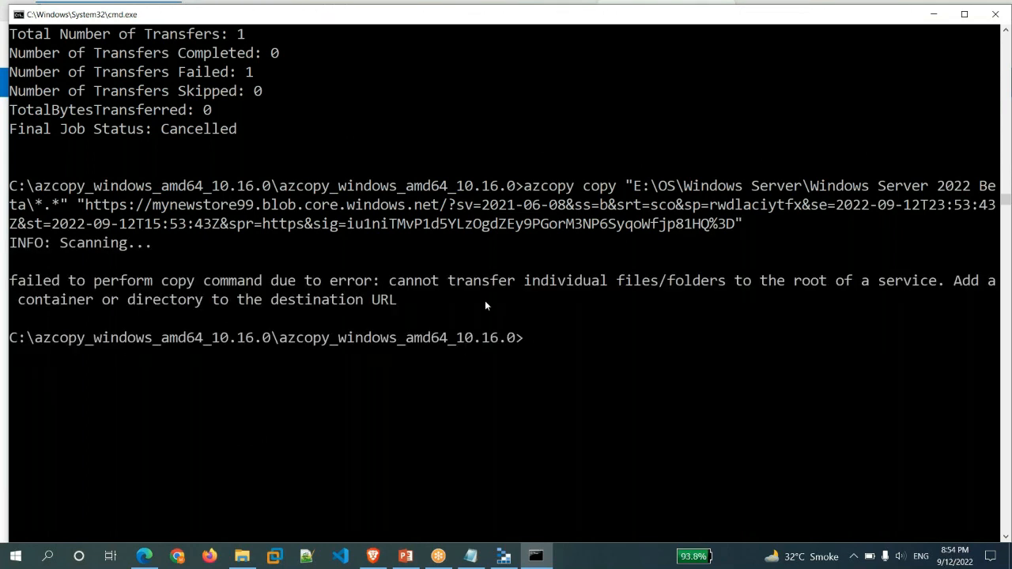
- Rerun the azcopy copy command to the Blob service SAS URL with --recursive added
{"action": "key", "text": "Up"}
{"action": "type", "text": "--recursive"}
{"action": "key", "text": "Return"}
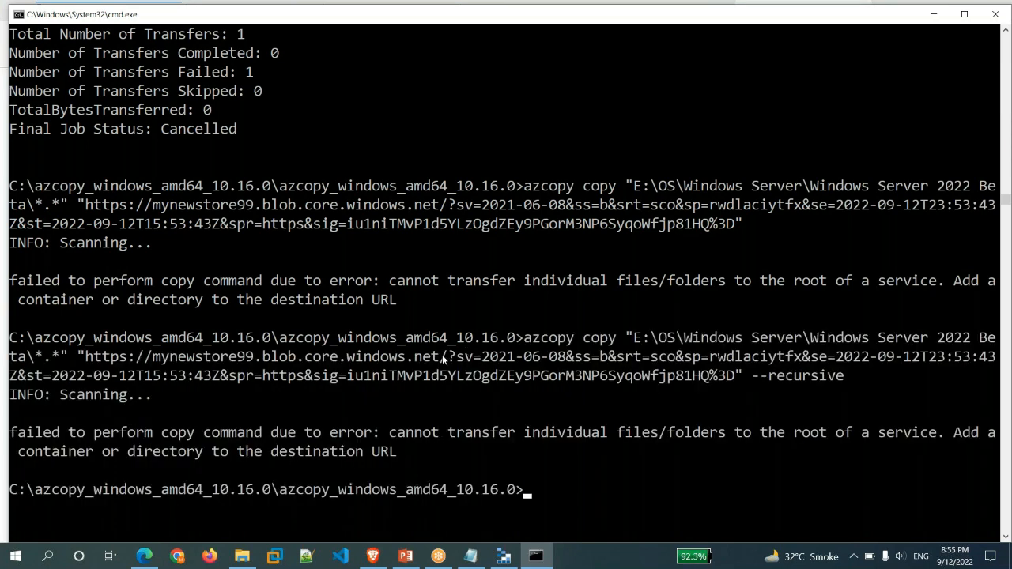
- Recall the azcopy copy command for myonpremdata, and replace the SAS token in its destination with /*.* after the container name
{"action": "key", "text": "ctrl+v"}
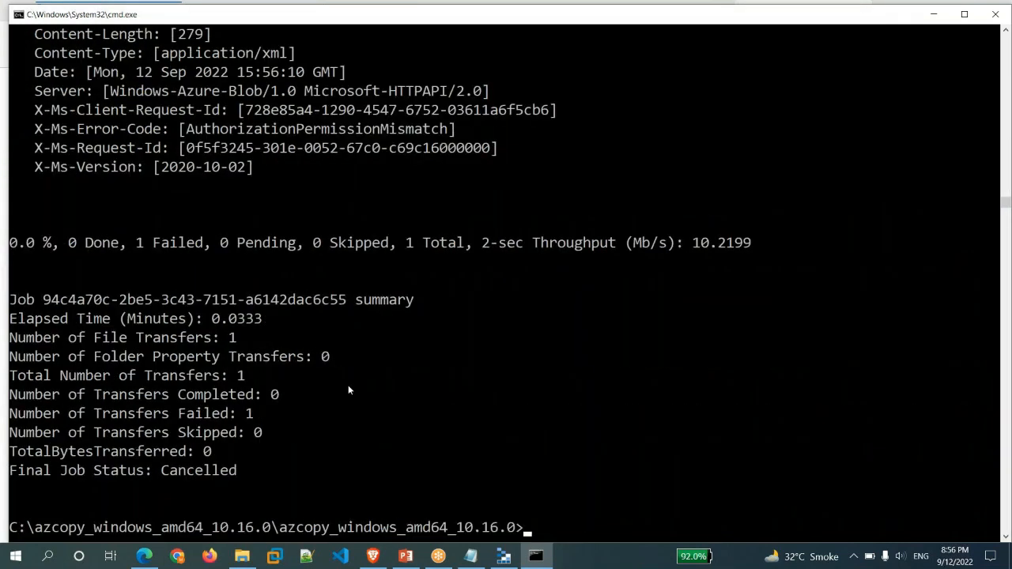
{"action": "key", "text": "ctrl+v"}
{"action": "key", "text": "BackSpace"}
{"action": "key", "text": "BackSpace"}
{"action": "key", "text": "BackSpace"}
{"action": "key", "text": "BackSpace"}
{"action": "key", "text": "BackSpace"}
{"action": "key", "text": "BackSpace"}
{"action": "key", "text": "BackSpace"}
{"action": "key", "text": "BackSpace"}
{"action": "key", "text": "BackSpace"}
{"action": "key", "text": "BackSpace"}
{"action": "key", "text": "BackSpace"}
{"action": "key", "text": "BackSpace"}
{"action": "key", "text": "BackSpace"}
{"action": "key", "text": "BackSpace"}
{"action": "key", "text": "BackSpace"}
{"action": "key", "text": "BackSpace"}
{"action": "key", "text": "BackSpace"}
{"action": "key", "text": "BackSpace"}
{"action": "key", "text": "BackSpace"}
{"action": "key", "text": "BackSpace"}
{"action": "key", "text": "BackSpace"}
{"action": "key", "text": "BackSpace"}
{"action": "key", "text": "BackSpace"}
{"action": "key", "text": "BackSpace"}
{"action": "key", "text": "BackSpace"}
{"action": "key", "text": "BackSpace"}
{"action": "key", "text": "BackSpace"}
{"action": "key", "text": "BackSpace"}
{"action": "key", "text": "BackSpace"}
{"action": "key", "text": "BackSpace"}
{"action": "key", "text": "BackSpace"}
{"action": "key", "text": "BackSpace"}
{"action": "key", "text": "BackSpace"}
{"action": "key", "text": "BackSpace"}
{"action": "key", "text": "BackSpace"}
{"action": "key", "text": "BackSpace"}
{"action": "key", "text": "BackSpace"}
{"action": "key", "text": "BackSpace"}
{"action": "key", "text": "BackSpace"}
{"action": "key", "text": "BackSpace"}
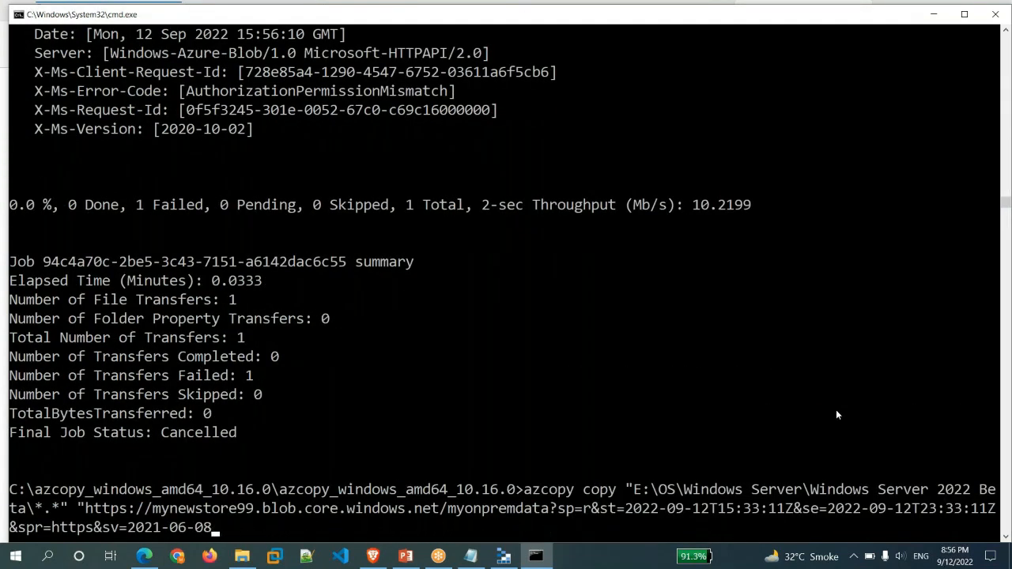
{"action": "type", "text": "/"}
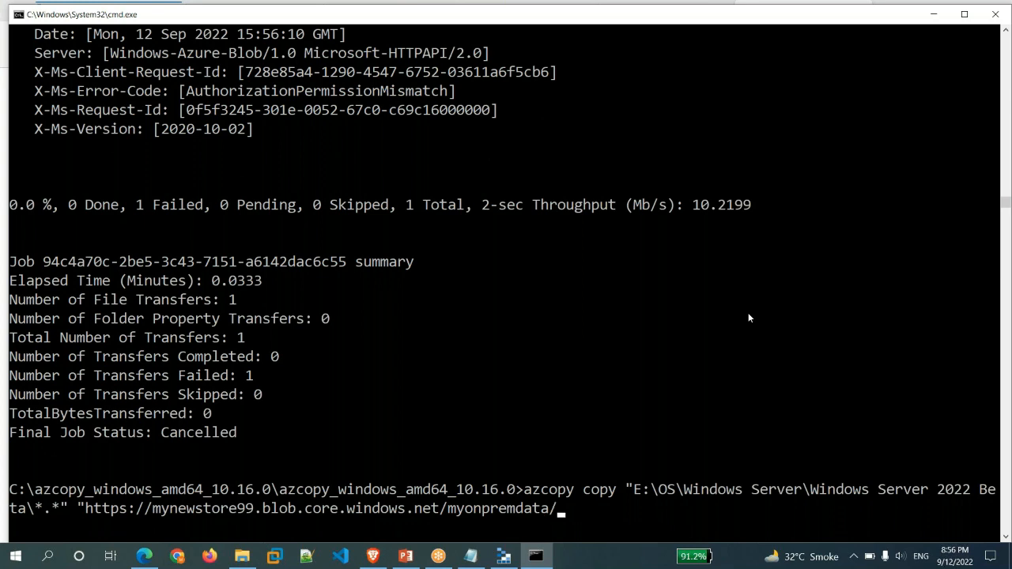
{"action": "type", "text": ".\""}
- Copy the myonpremdata container's URL from its properties in the Azure portal, and run the azcopy copy command again
{"action": "key", "text": "alt+Tab"}
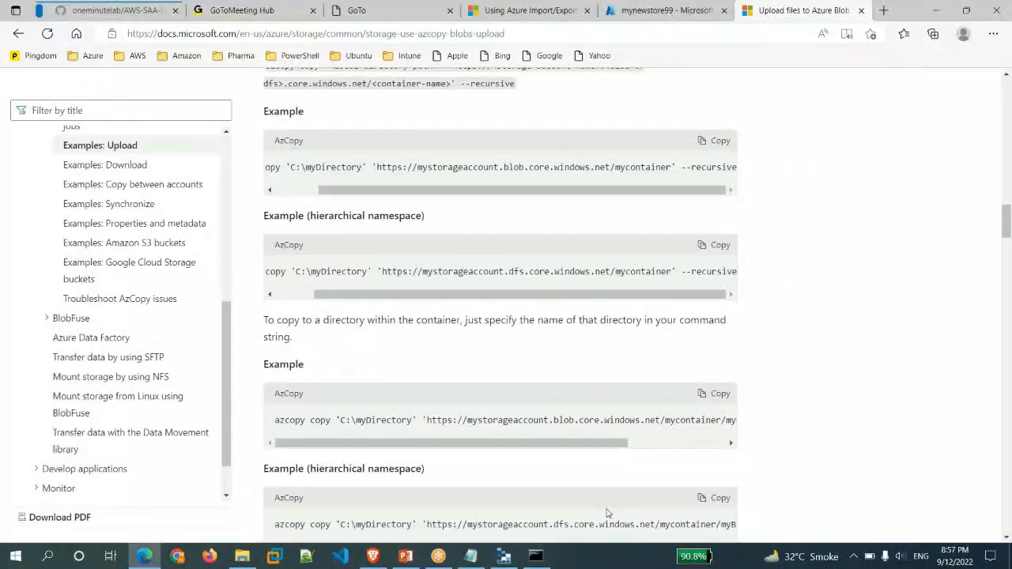
{"action": "left_click", "coordinate": [665, 11]}
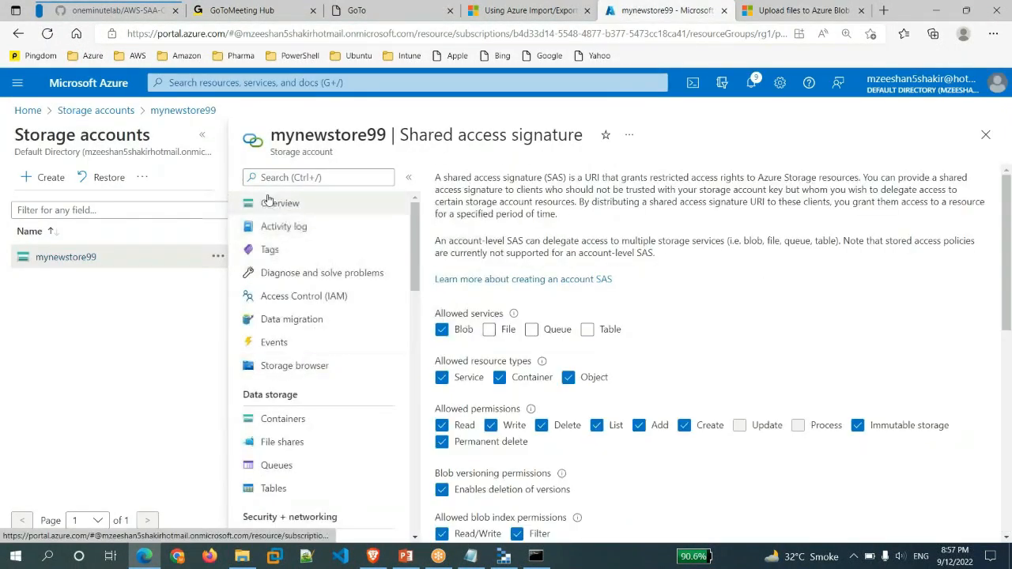
{"action": "left_click", "coordinate": [283, 419]}
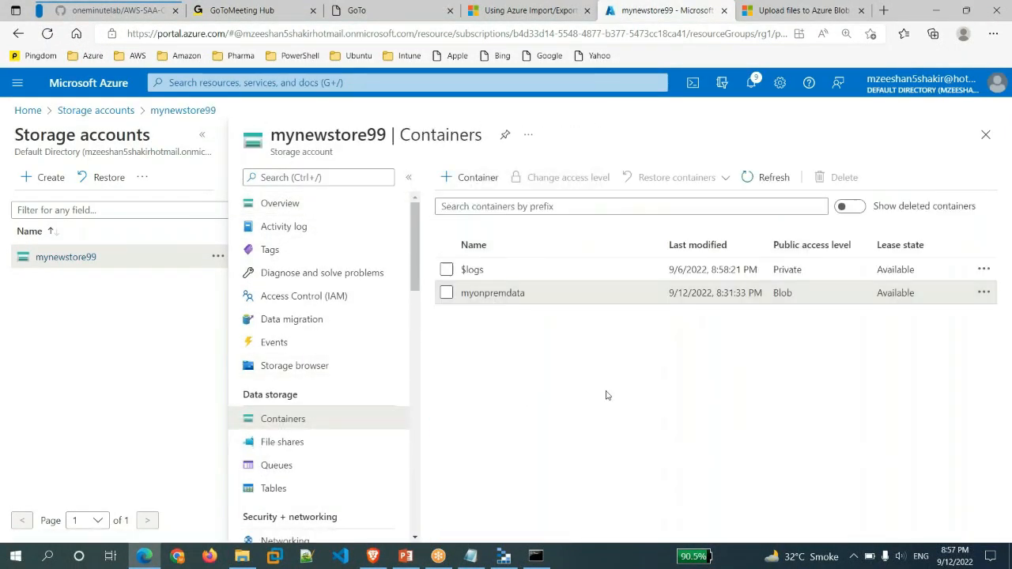
{"action": "left_click", "coordinate": [482, 291]}
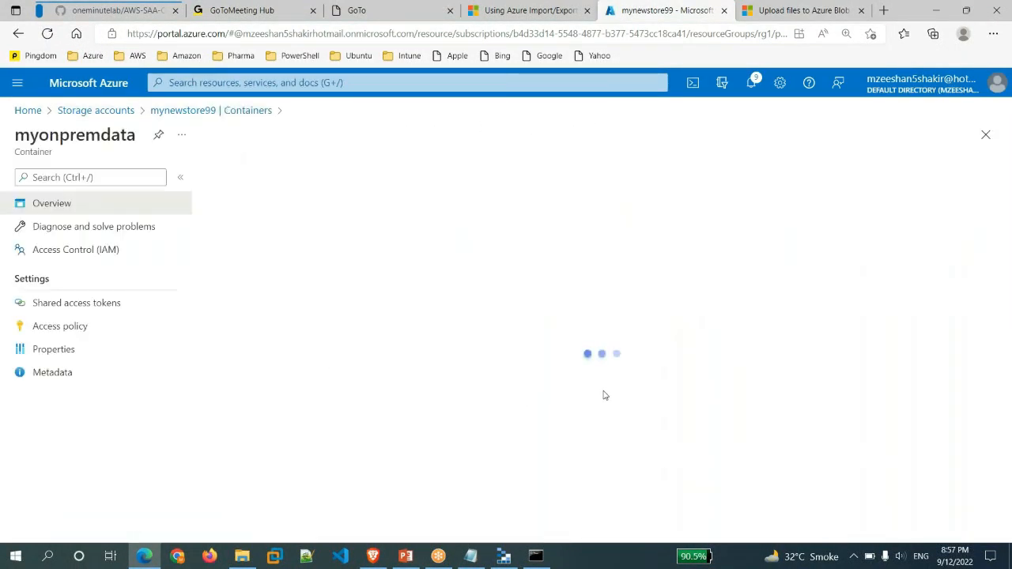
{"action": "left_click", "coordinate": [77, 303]}
{"action": "left_click", "coordinate": [53, 349]}
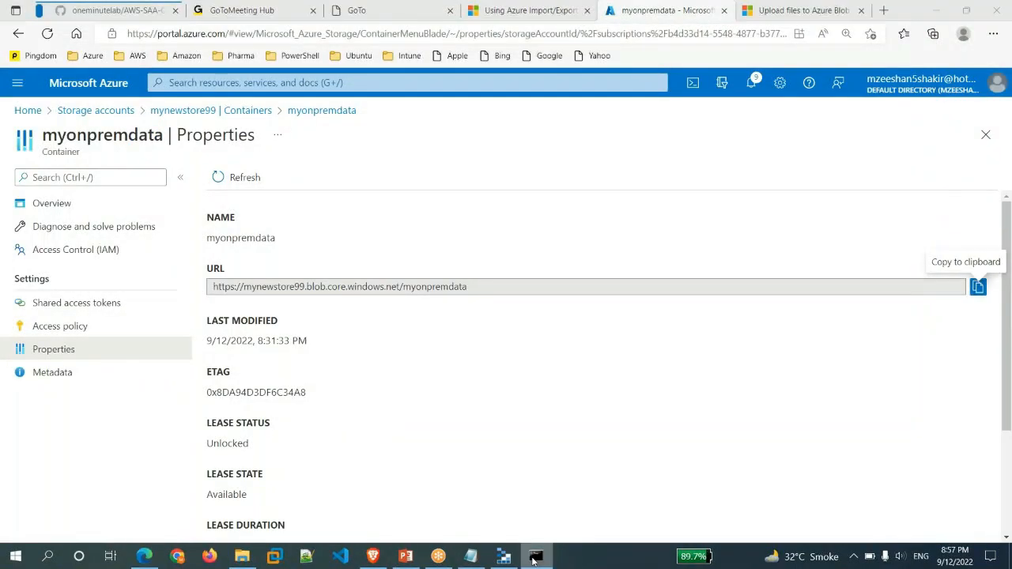
{"action": "left_click", "coordinate": [620, 527]}
{"action": "key", "text": "Return"}
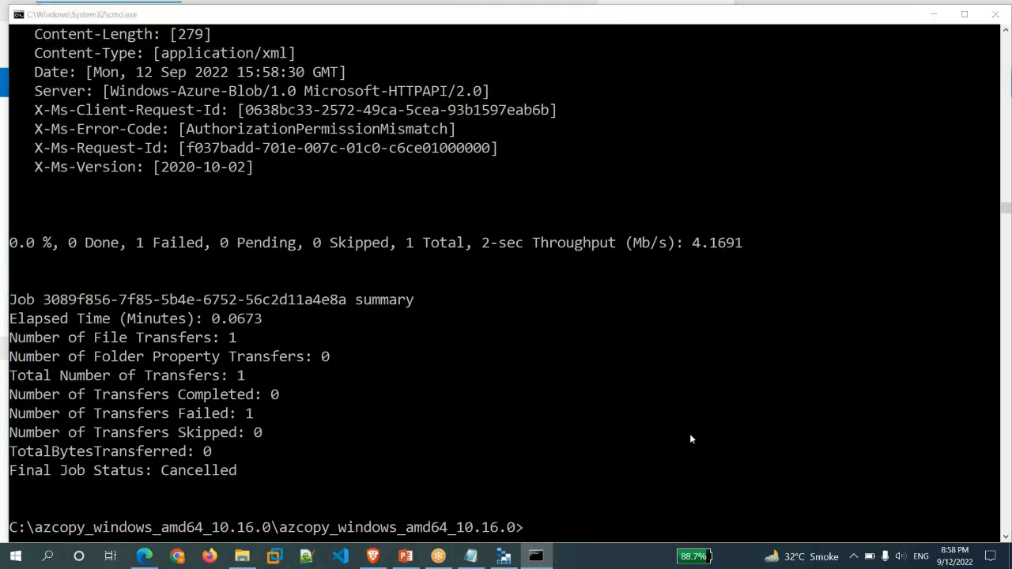
- Open myonpremdata's shared access tokens, and replace the destination in the recalled azcopy copy command with the container's SAS URL
{"action": "key", "text": "alt+Tab"}
{"action": "scroll", "coordinate": [595, 372], "scroll_direction": "down", "scroll_amount": 3}
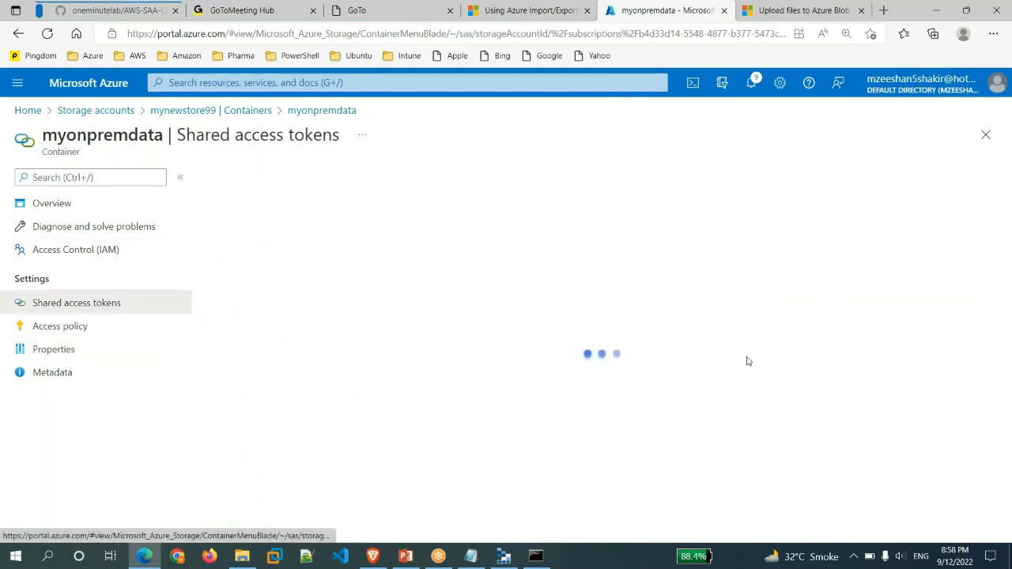
{"action": "key", "text": "alt+Tab"}
{"action": "key", "text": "ctrl+v"}
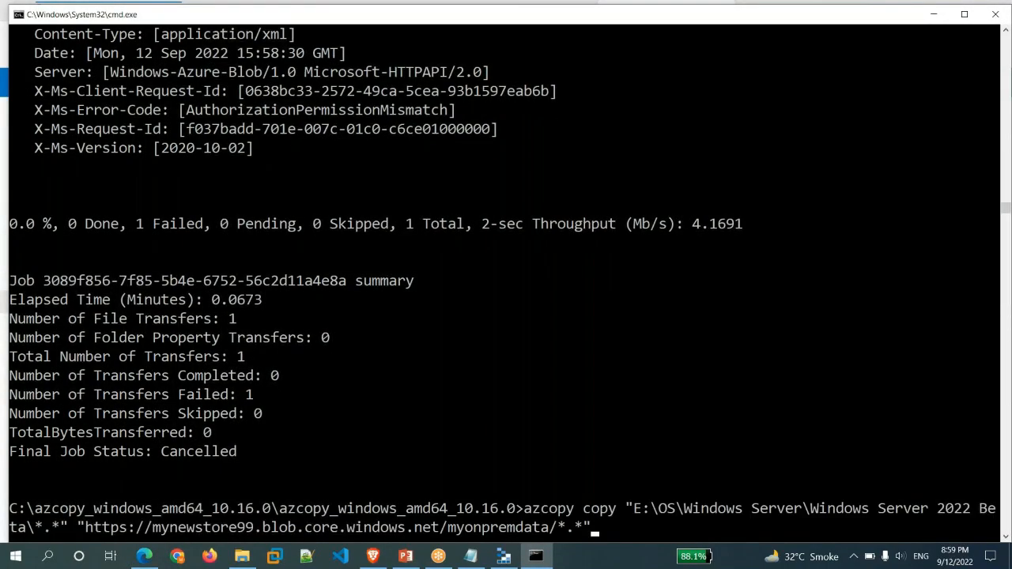
{"action": "key", "text": "BackSpace"}
{"action": "key", "text": "BackSpace"}
{"action": "key", "text": "BackSpace"}
{"action": "key", "text": "BackSpace"}
{"action": "key", "text": "BackSpace"}
{"action": "key", "text": "BackSpace"}
{"action": "key", "text": "BackSpace"}
{"action": "key", "text": "BackSpace"}
{"action": "key", "text": "BackSpace"}
{"action": "key", "text": "BackSpace"}
{"action": "key", "text": "BackSpace"}
{"action": "key", "text": "BackSpace"}
{"action": "key", "text": "BackSpace"}
{"action": "key", "text": "BackSpace"}
{"action": "key", "text": "BackSpace"}
{"action": "key", "text": "BackSpace"}
{"action": "key", "text": "BackSpace"}
{"action": "key", "text": "BackSpace"}
{"action": "key", "text": "BackSpace"}
{"action": "key", "text": "BackSpace"}
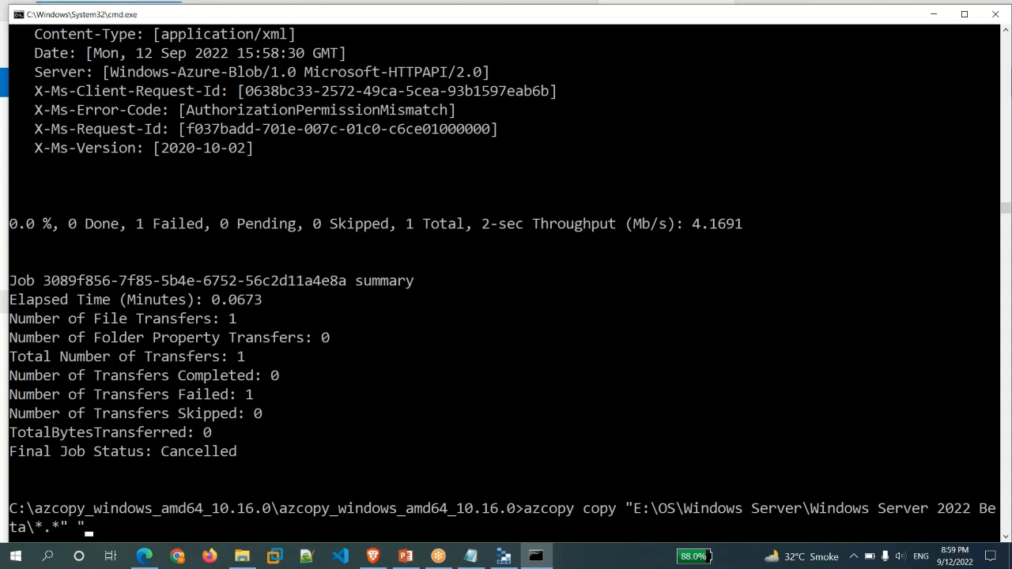
{"action": "key", "text": "ctrl+v"}
{"action": "type", "text": "\""}
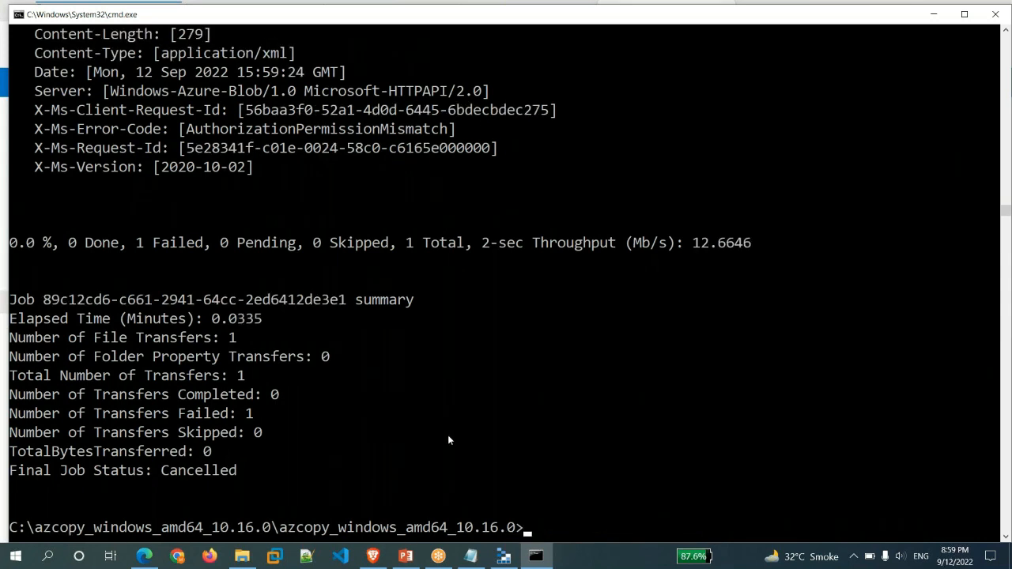
- Assign the Owner role on the myonpremdata container to the signed-in user's account
{"action": "left_click_drag", "start_coordinate": [269, 419], "coordinate": [35, 412]}
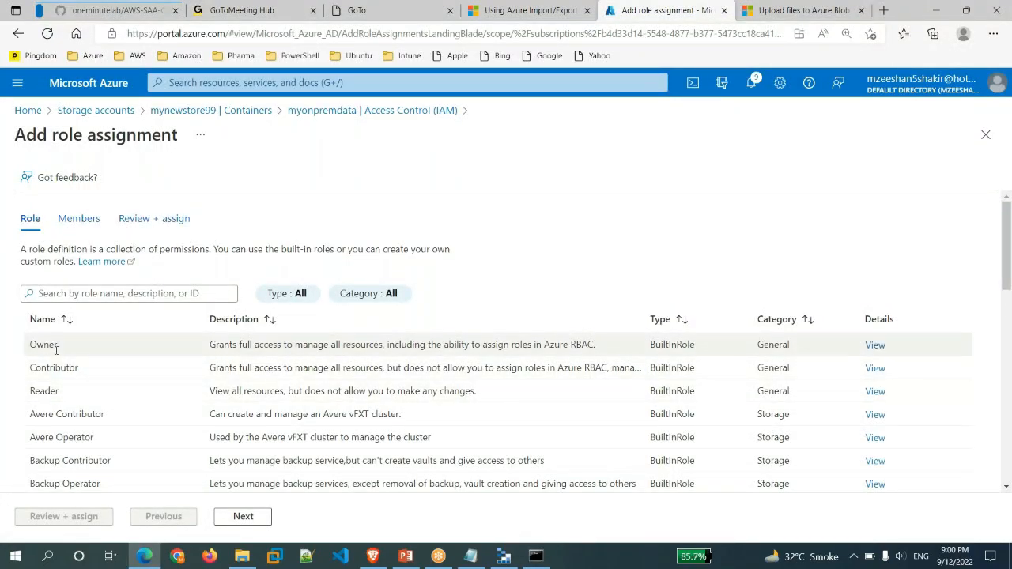
{"action": "left_click", "coordinate": [56, 351]}
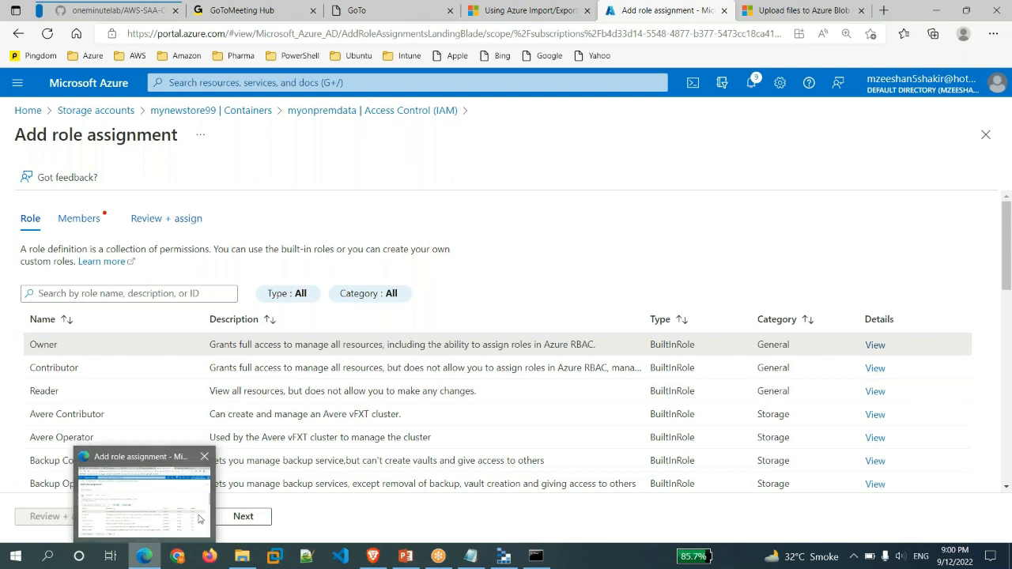
{"action": "left_click", "coordinate": [252, 518]}
{"action": "left_click", "coordinate": [245, 518]}
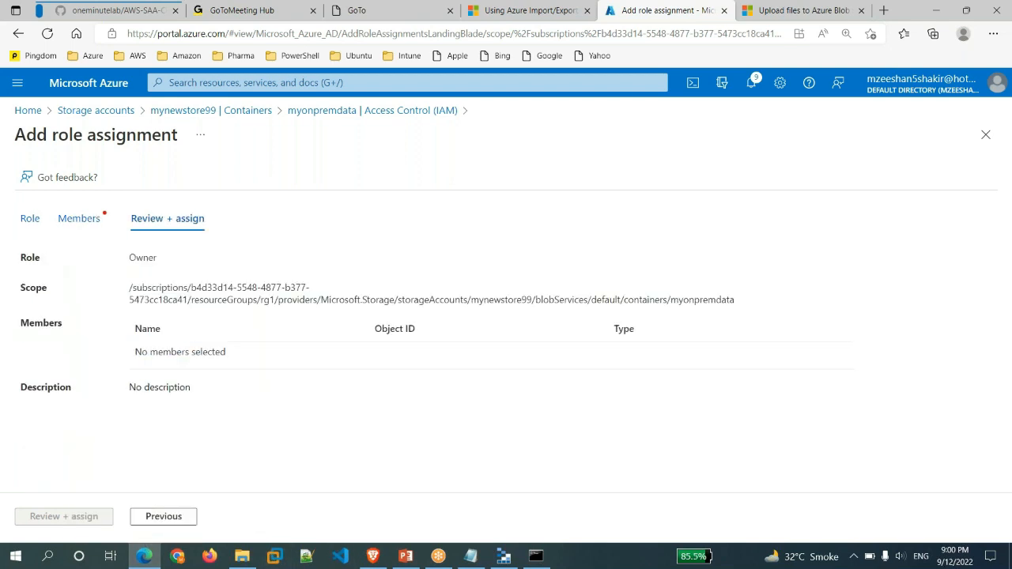
{"action": "left_click", "coordinate": [183, 521]}
{"action": "left_click", "coordinate": [169, 337]}
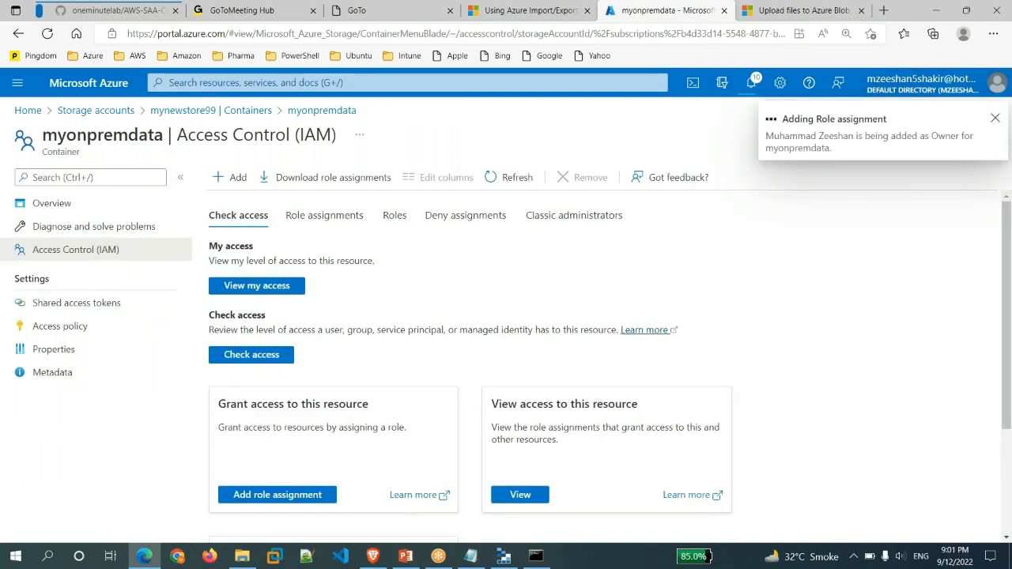
- Try the azcopy copy command again with the container's existing read-only SAS URL, and highlight the returned error code
{"action": "left_click", "coordinate": [537, 556]}
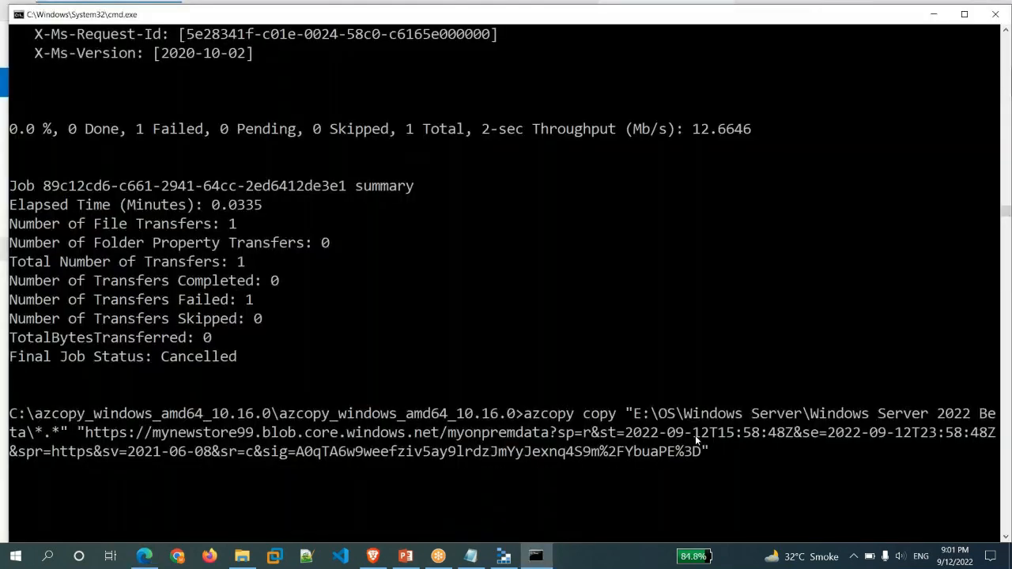
{"action": "key", "text": "Return"}
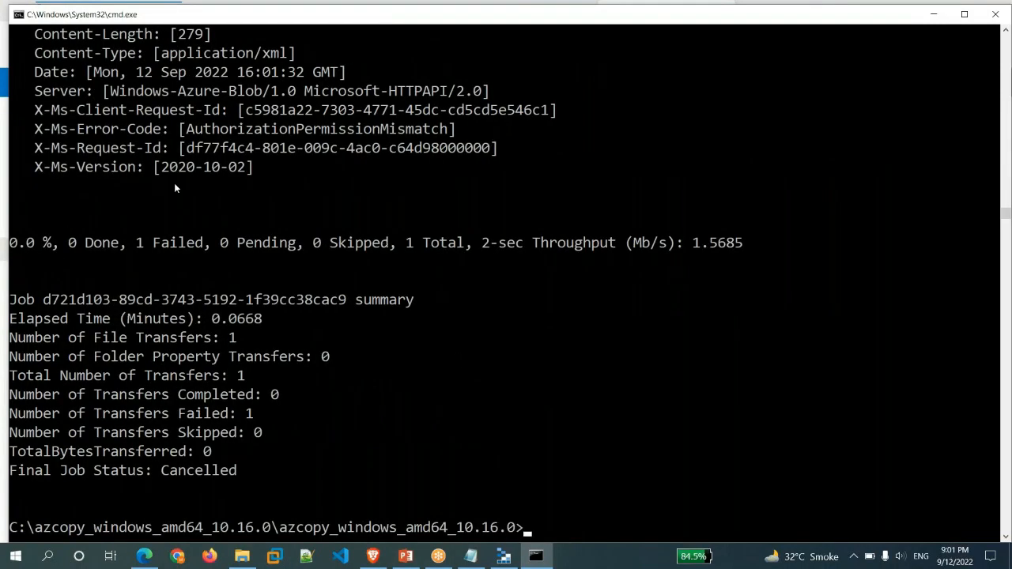
{"action": "double_click", "coordinate": [317, 129]}
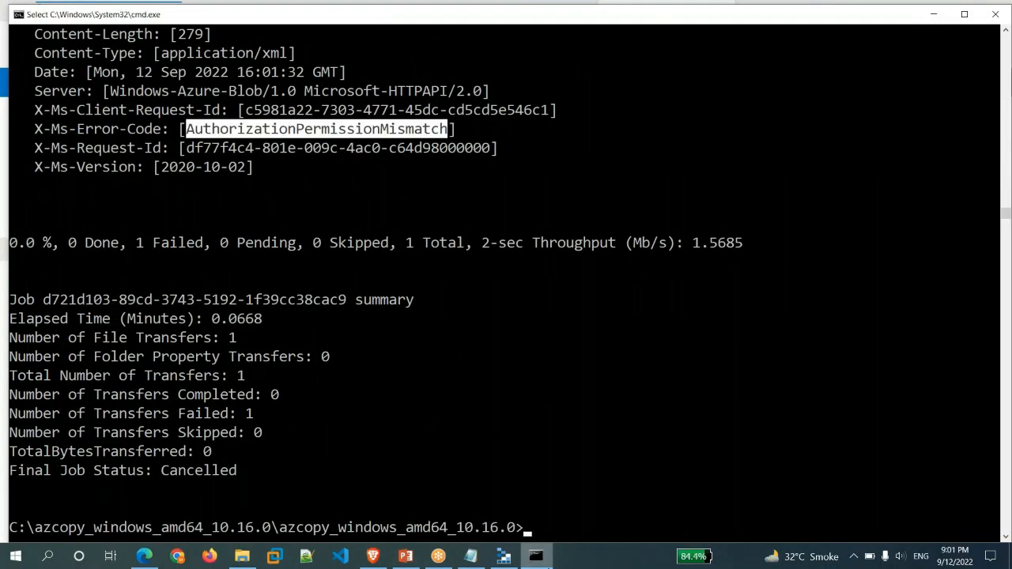
{"action": "mouse_move", "coordinate": [536, 561]}
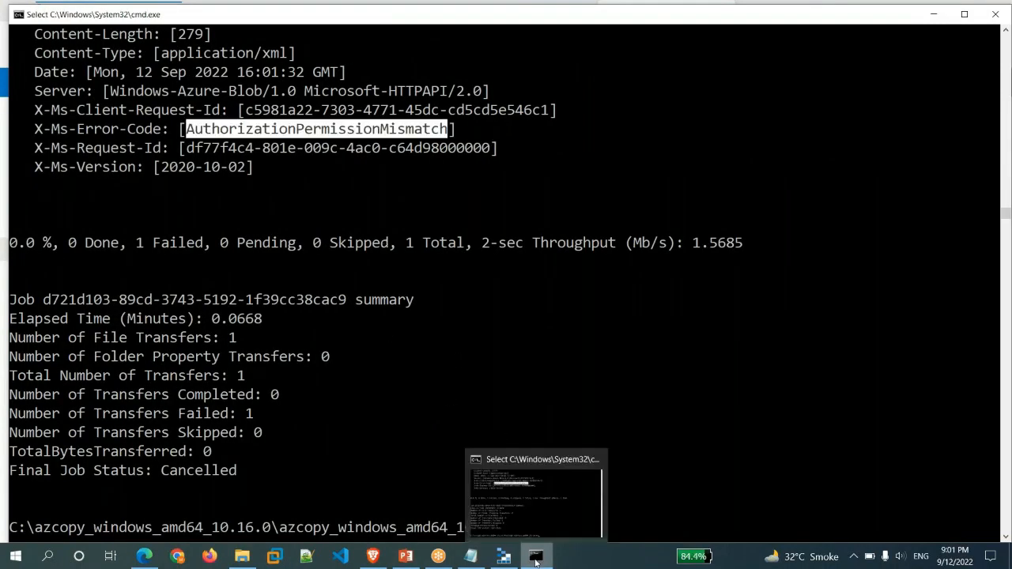
- Generate a SAS URL for myonpremdata with Read and Add permissions, and try the azcopy copy command with it
{"action": "left_click", "coordinate": [144, 556]}
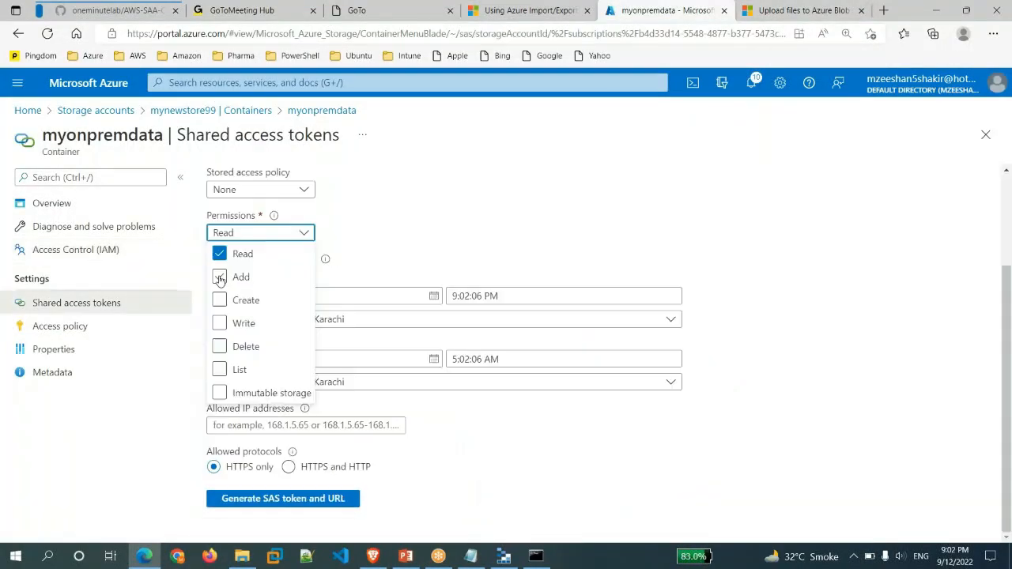
{"action": "left_click", "coordinate": [220, 276]}
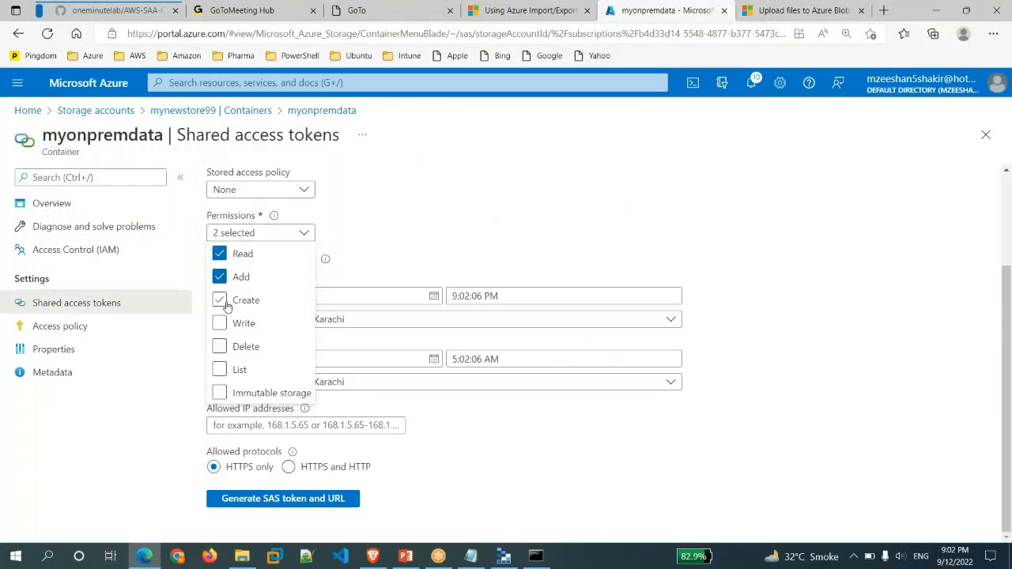
{"action": "left_click", "coordinate": [284, 499]}
{"action": "scroll", "coordinate": [735, 451], "scroll_direction": "down", "scroll_amount": 2}
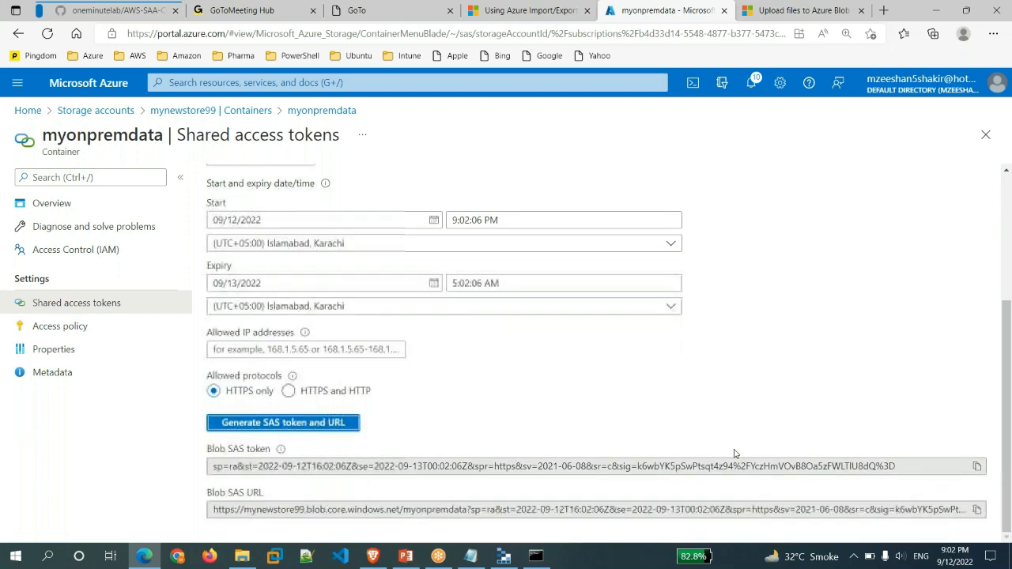
{"action": "key", "text": "alt+Tab"}
{"action": "double_click", "coordinate": [316, 129]}
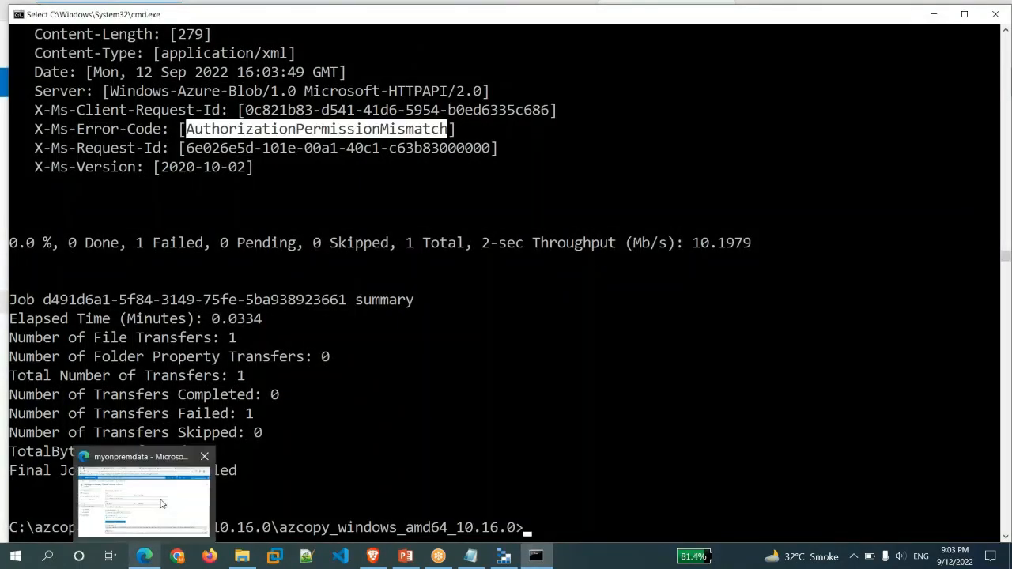
- Regenerate the myonpremdata SAS URL with Read, Add, Create, Write, Delete, List and Immutable storage permissions, and rerun azcopy copy to it
{"action": "left_click", "coordinate": [145, 556]}
{"action": "scroll", "coordinate": [332, 263], "scroll_direction": "up", "scroll_amount": 5}
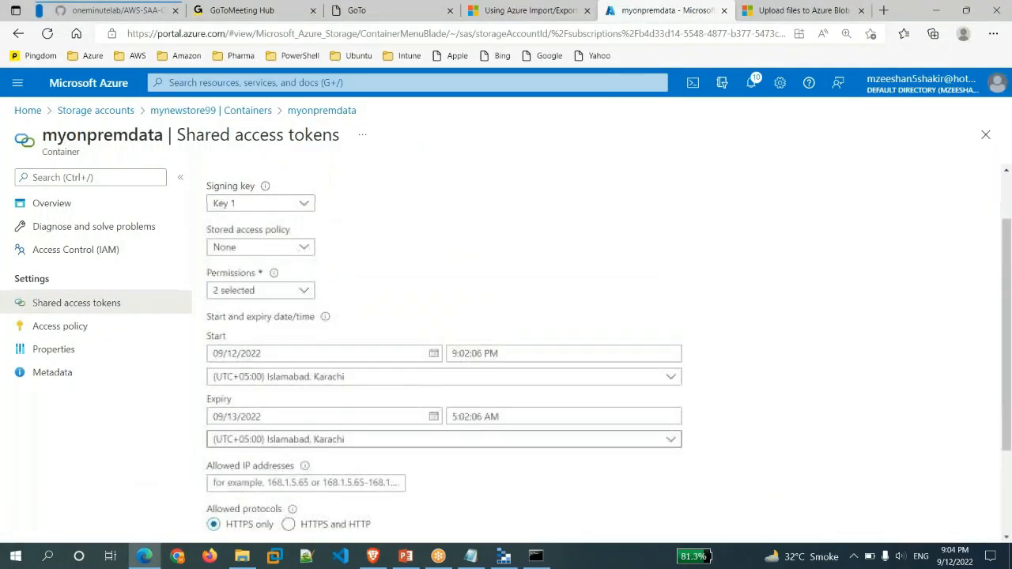
{"action": "scroll", "coordinate": [332, 263], "scroll_direction": "down", "scroll_amount": 1}
{"action": "left_click", "coordinate": [305, 271]}
{"action": "key", "text": "alt+Tab"}
{"action": "key", "text": "alt+Tab"}
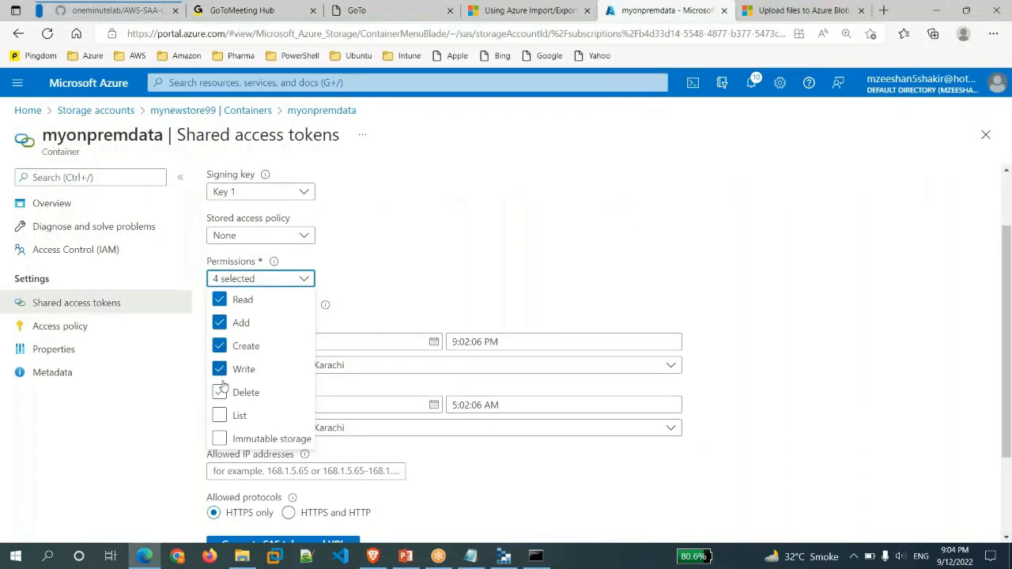
{"action": "key", "text": "alt+Tab"}
{"action": "key", "text": "alt+Tab"}
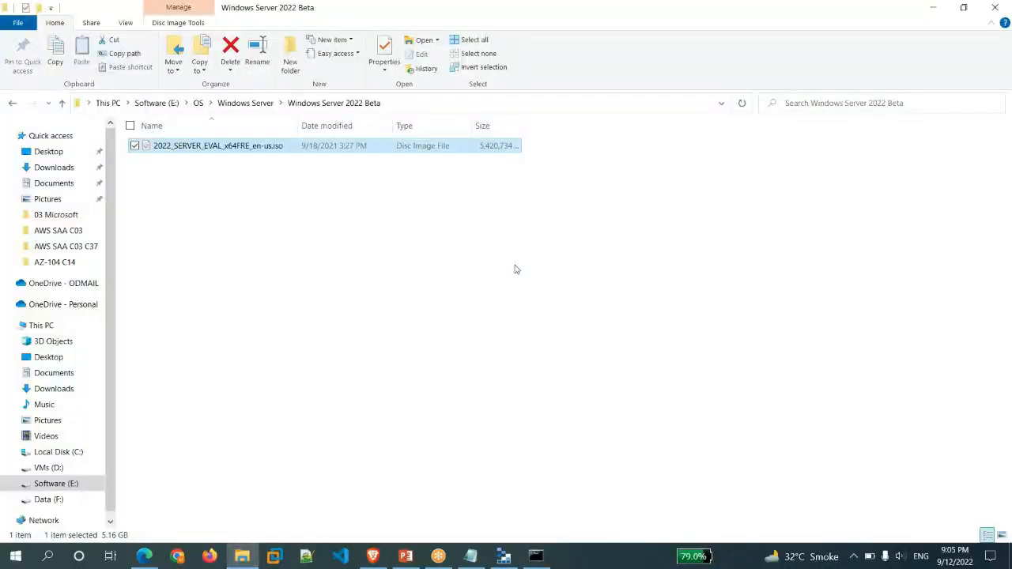
{"action": "key", "text": "alt+Tab"}
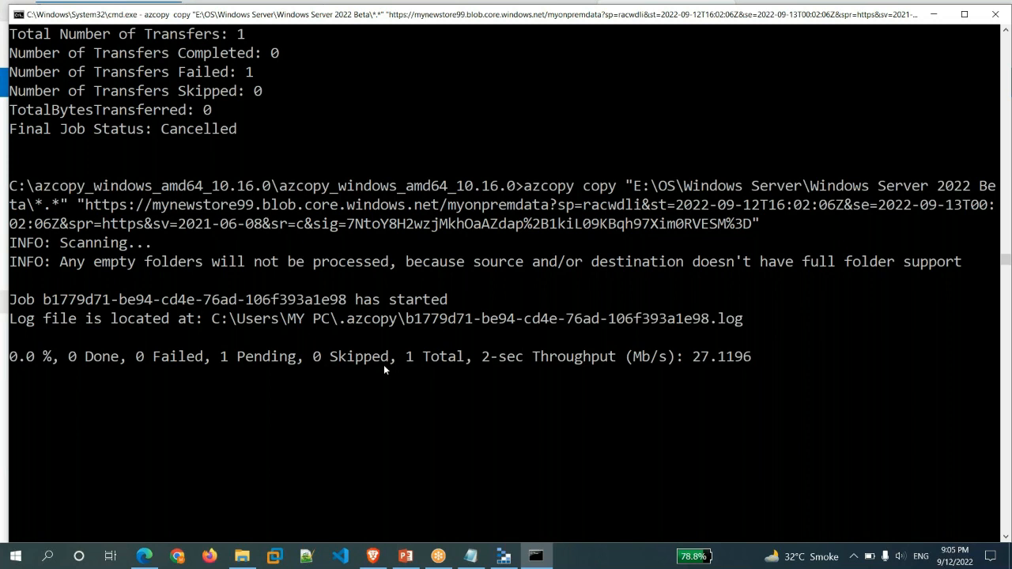
- View the myonpremdata container's overview and its blob upload form, and close the form without choosing a file
{"action": "left_click", "coordinate": [141, 557]}
{"action": "left_click", "coordinate": [65, 207]}
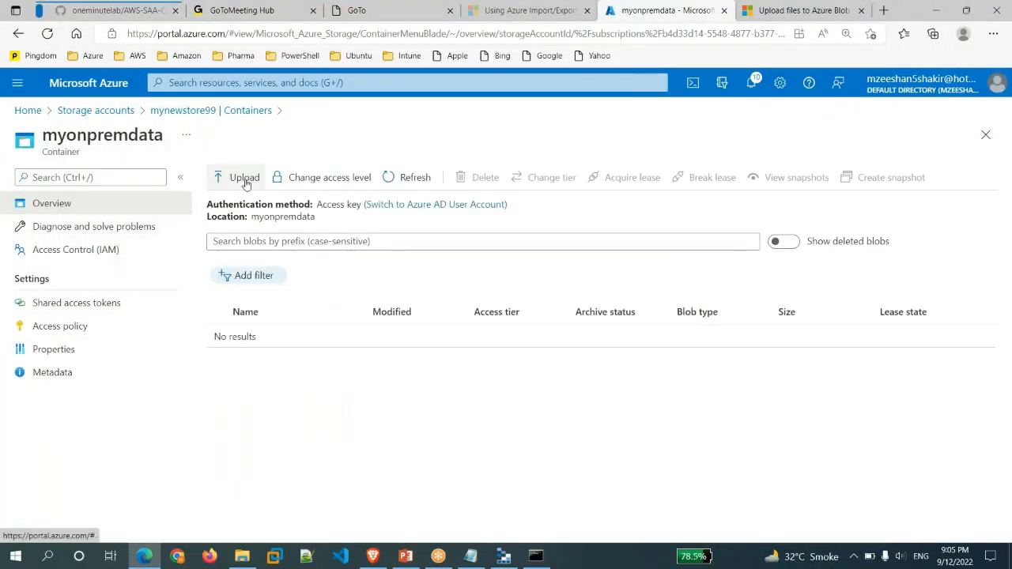
{"action": "left_click", "coordinate": [241, 179]}
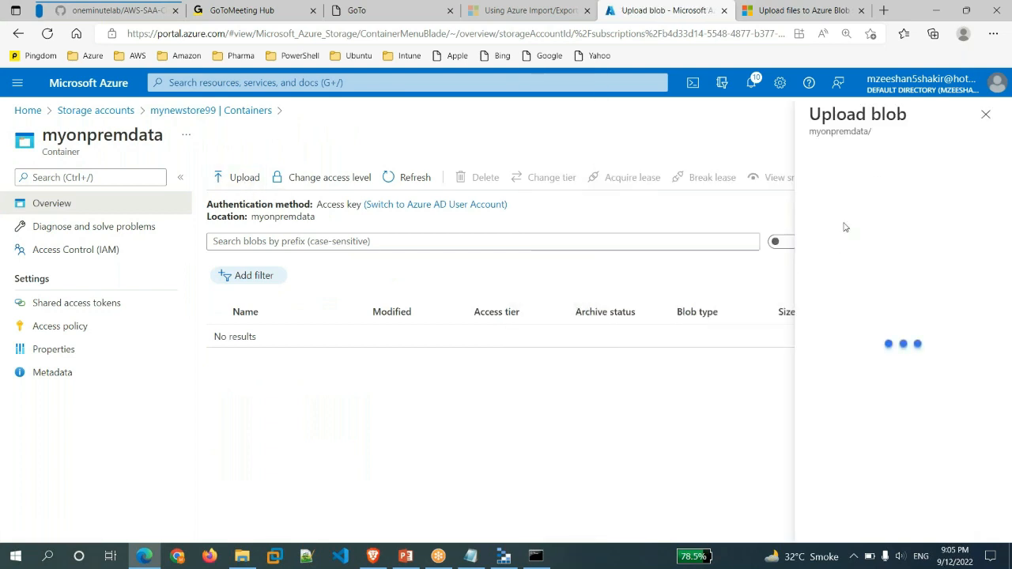
{"action": "left_click", "coordinate": [861, 176]}
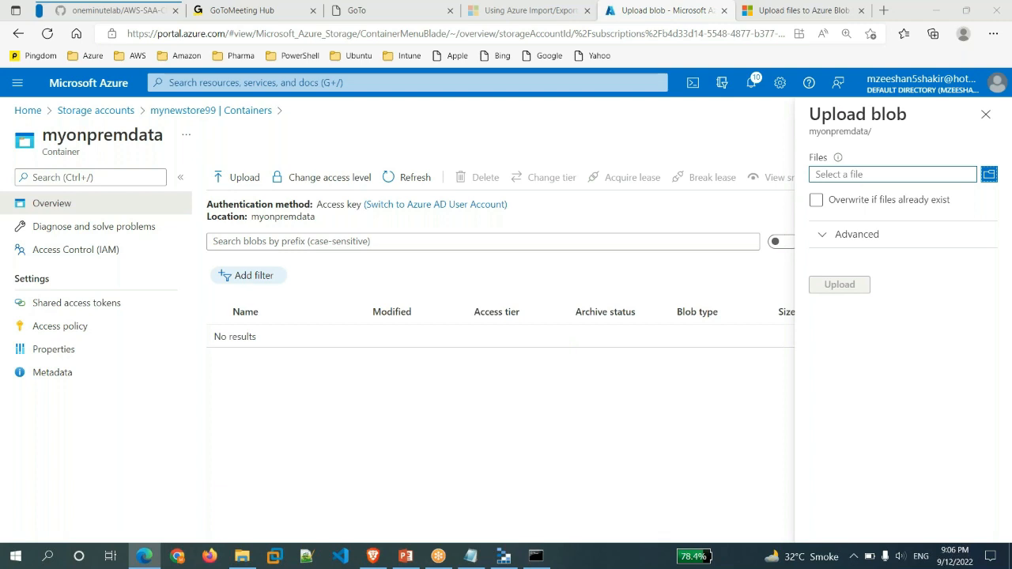
{"action": "key", "text": "Escape"}
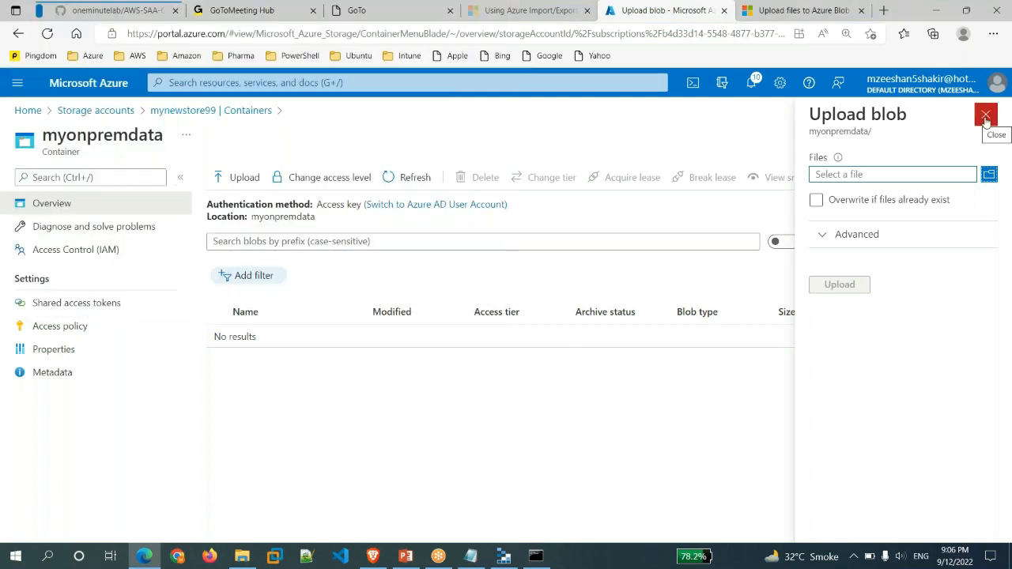
{"action": "left_click", "coordinate": [986, 116]}
- Return to the command prompt and check the progress and throughput of the running azcopy transfer
{"action": "mouse_move", "coordinate": [536, 557]}
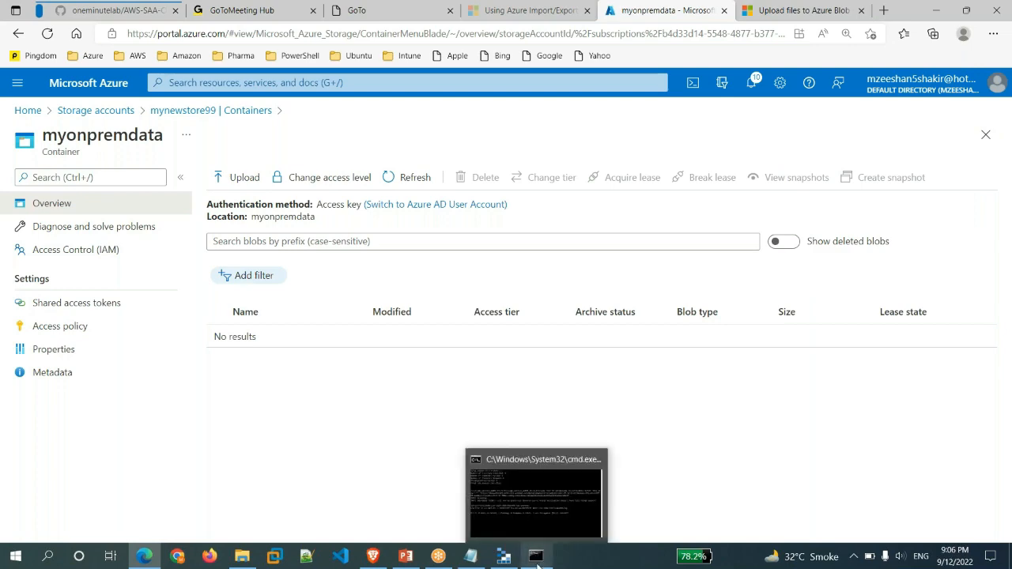
{"action": "left_click", "coordinate": [532, 438]}
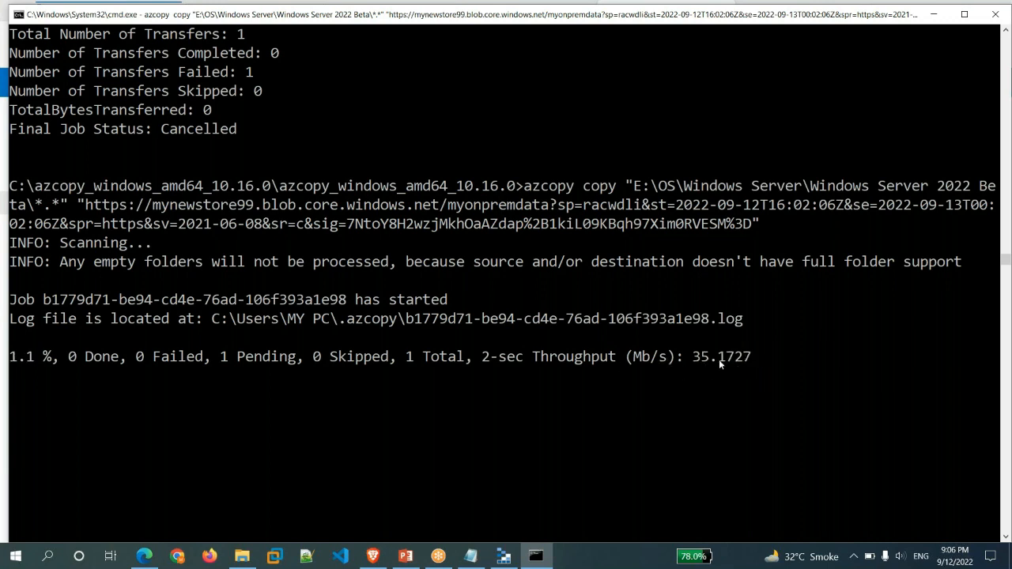
{"action": "double_click", "coordinate": [303, 186]}
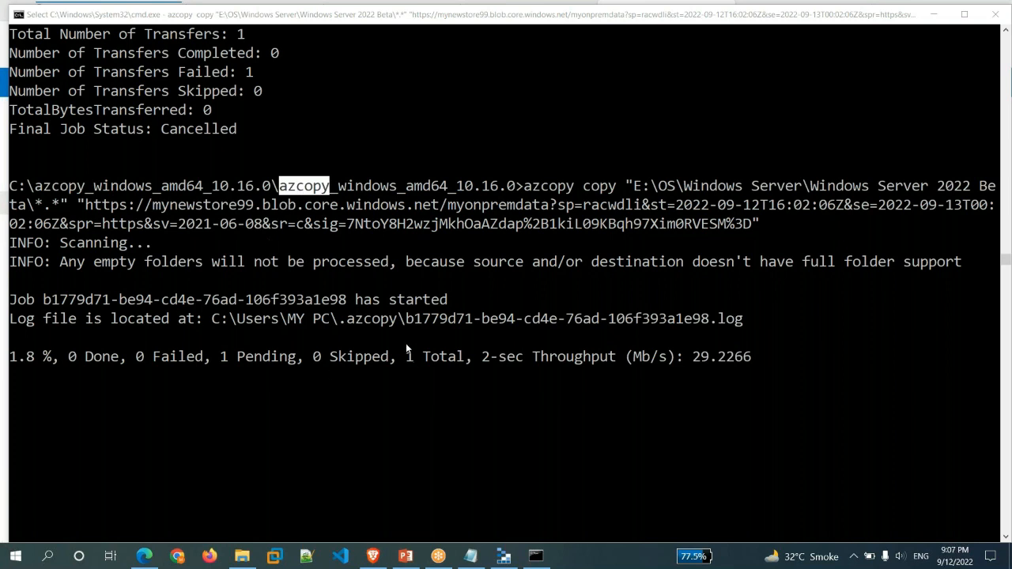
- Minimize the command prompt, and highlight Import/Export in the title of the Azure Import/Export service article in the browser
{"action": "left_click", "coordinate": [935, 13]}
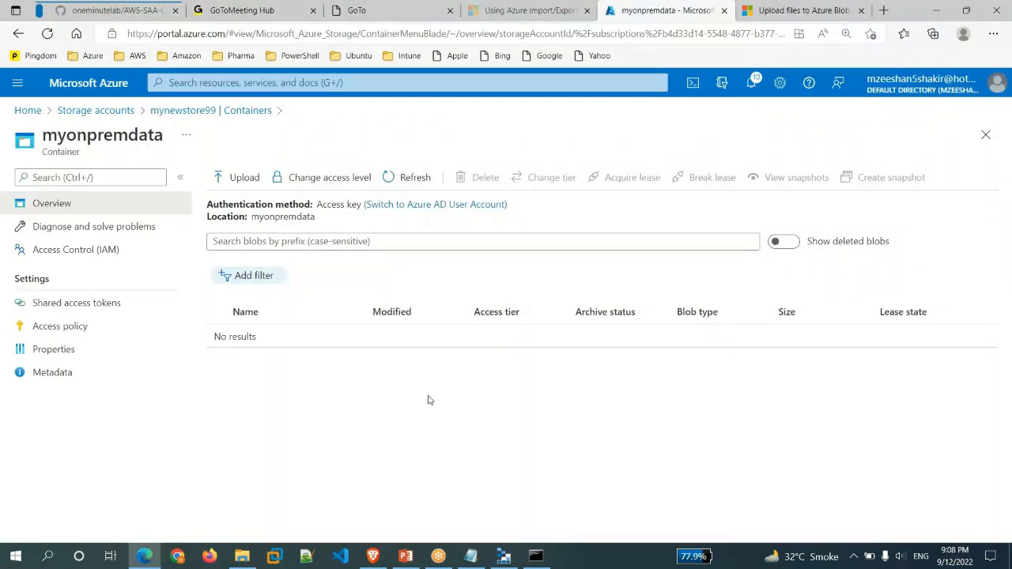
{"action": "left_click", "coordinate": [551, 19]}
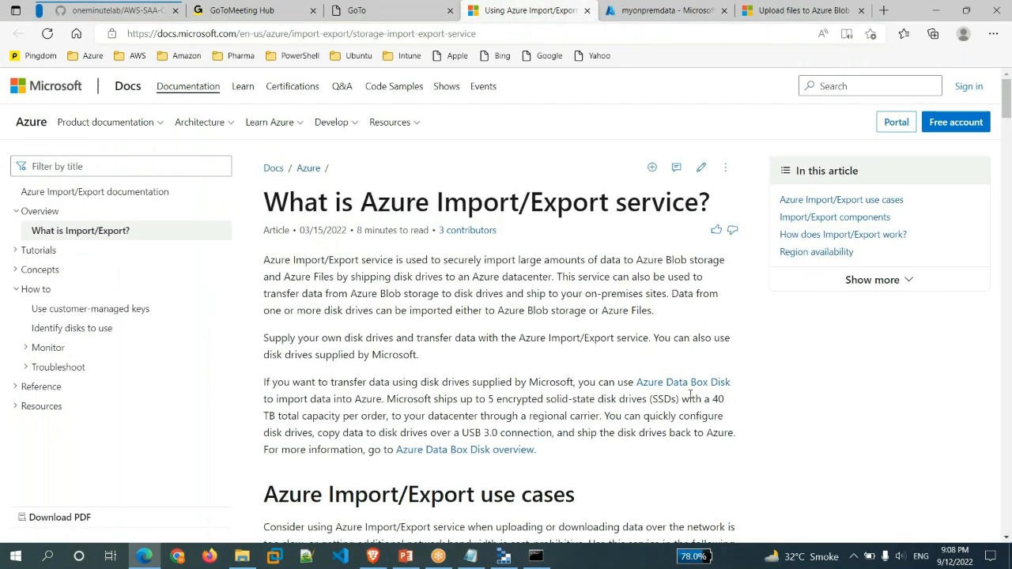
{"action": "left_click_drag", "start_coordinate": [439, 202], "coordinate": [611, 202]}
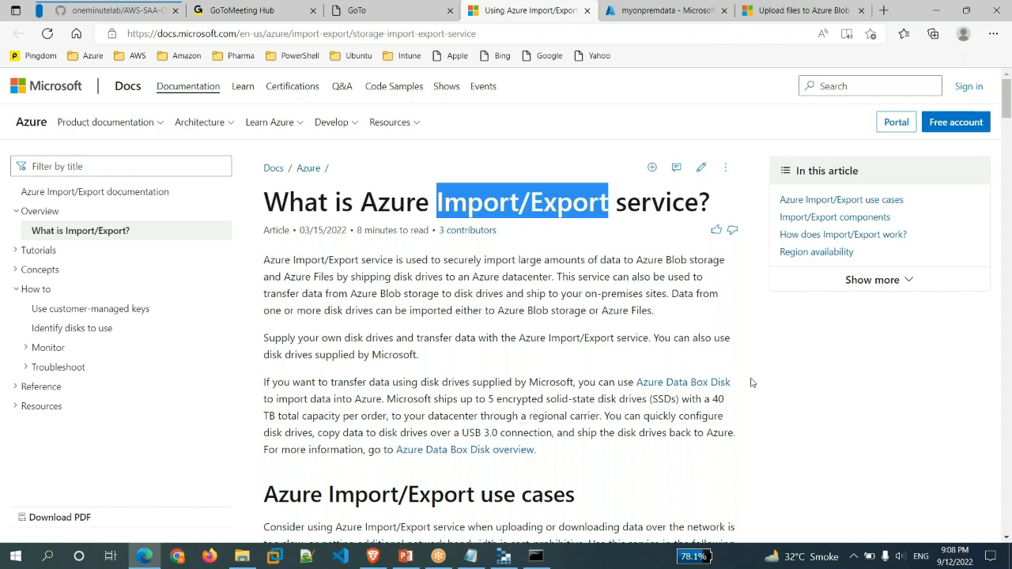
- Search the Azure portal for "data box", open Azure Data Box and start creating a new one
{"action": "left_click", "coordinate": [668, 10]}
{"action": "left_click", "coordinate": [352, 81]}
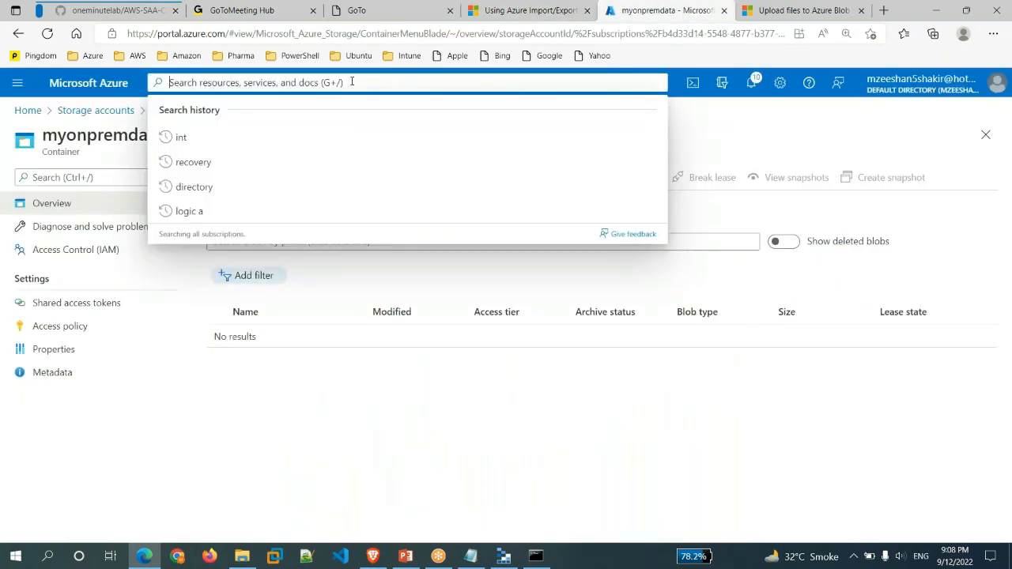
{"action": "type", "text": "data box"}
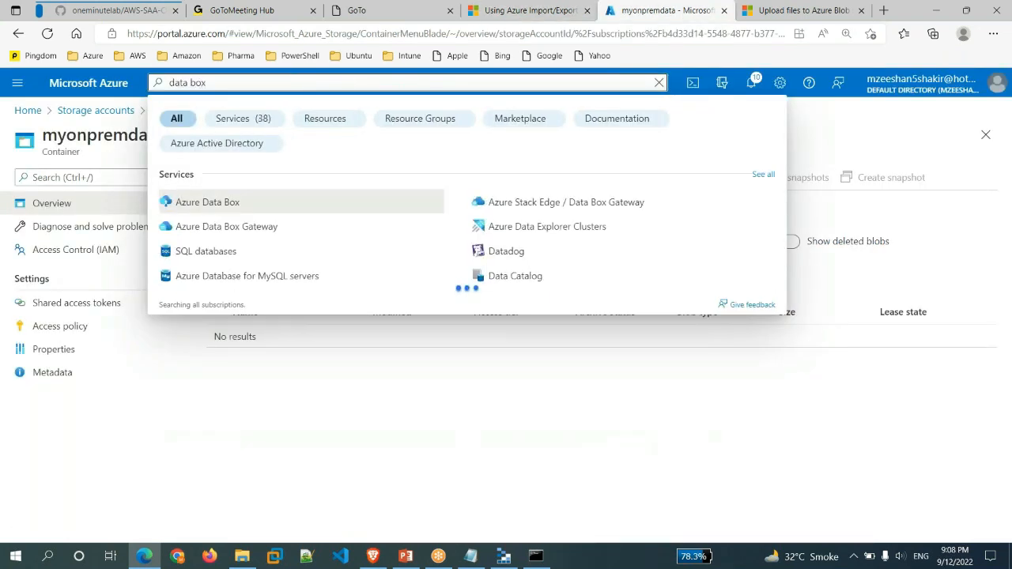
{"action": "left_click", "coordinate": [284, 205]}
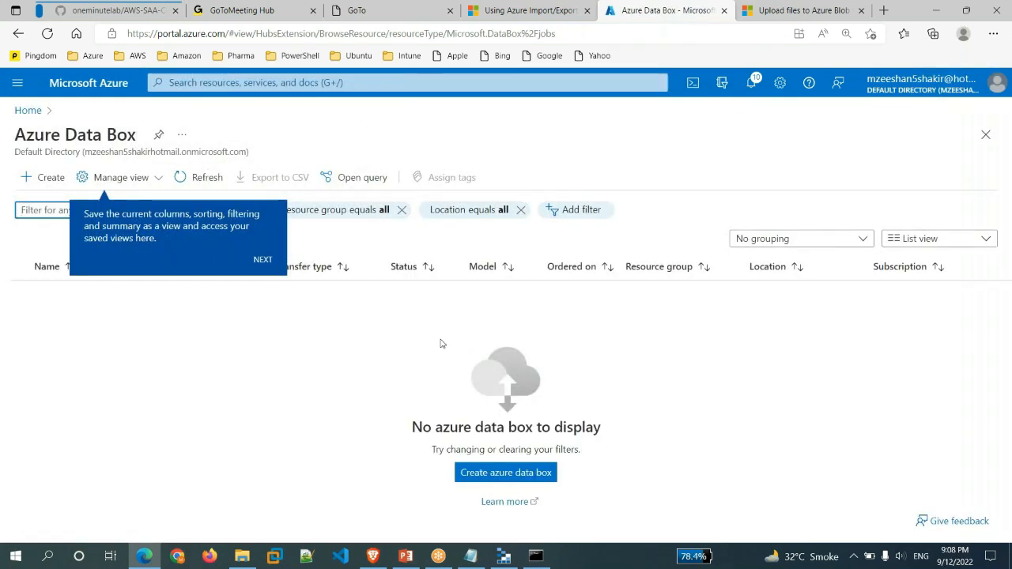
{"action": "left_click", "coordinate": [487, 481]}
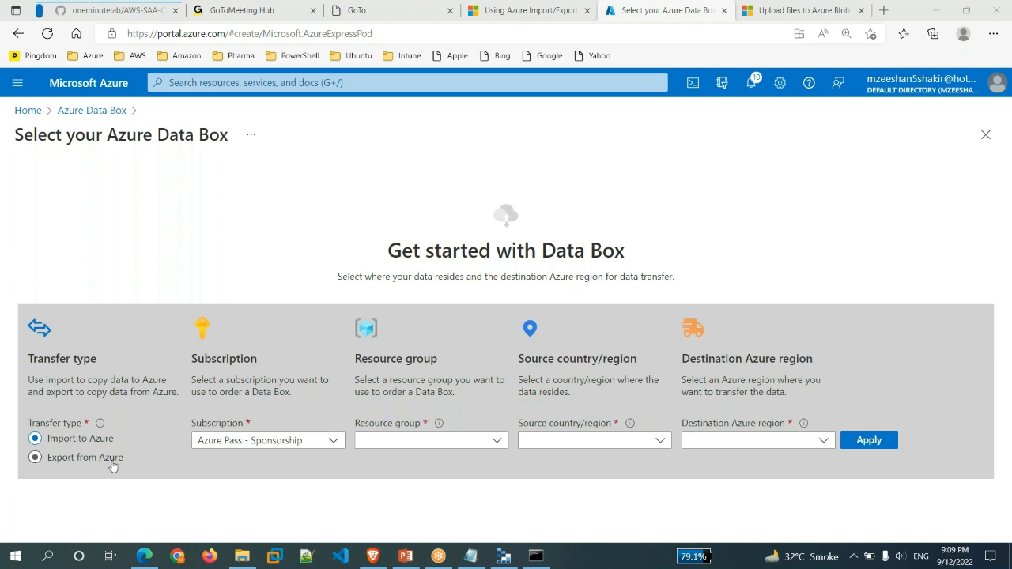
- Examine the resource group and source country/region choices for the Data Box order without selecting any
{"action": "left_click", "coordinate": [498, 441]}
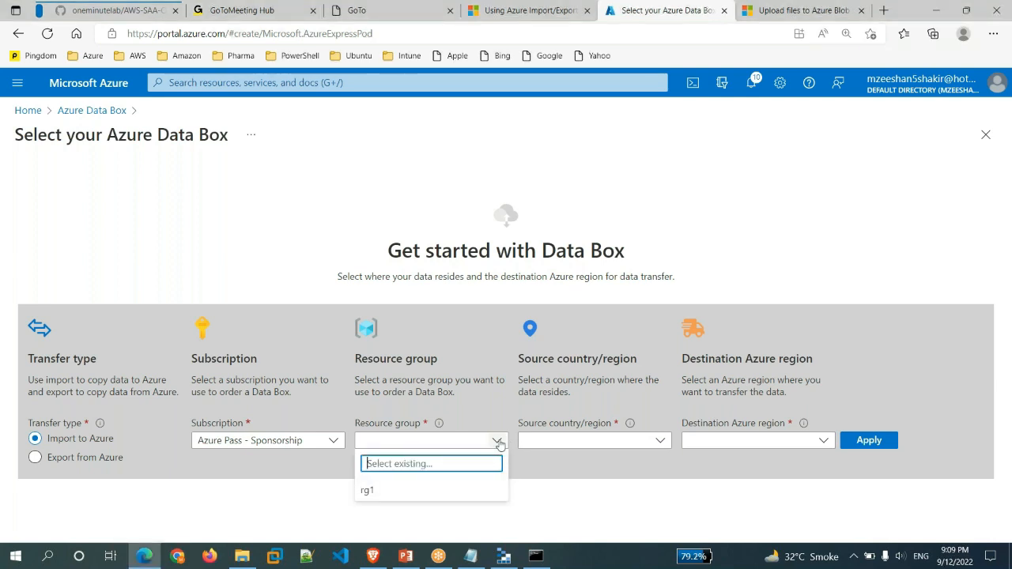
{"action": "left_click", "coordinate": [615, 472]}
{"action": "left_click", "coordinate": [662, 442]}
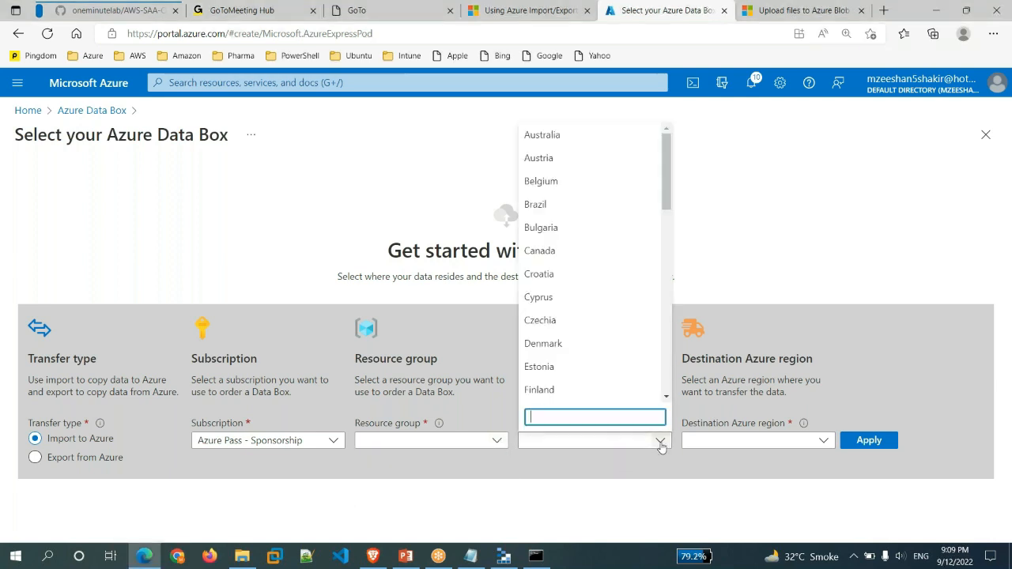
{"action": "left_click", "coordinate": [732, 474]}
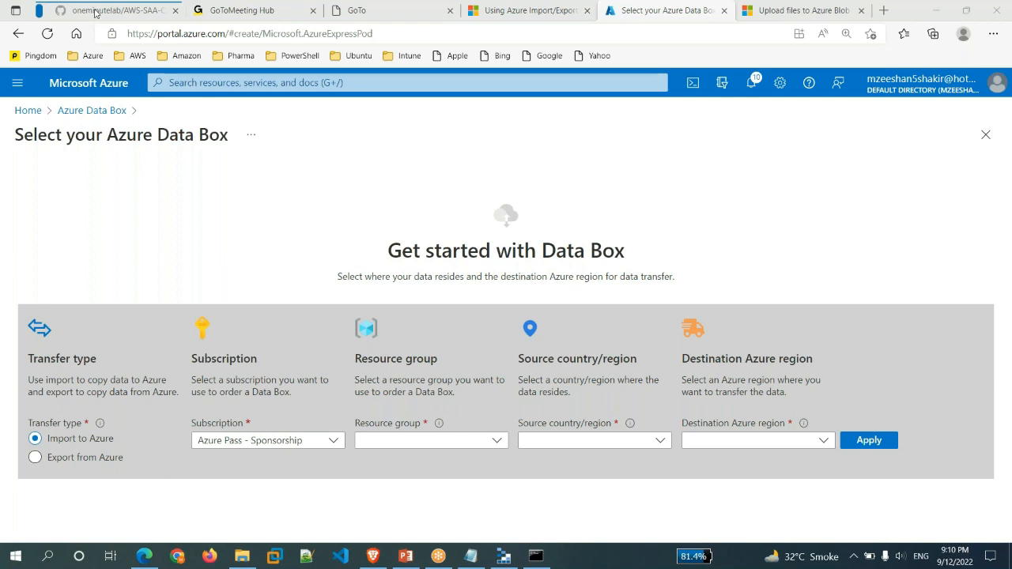
- Go back to the Azure Import/Export service article and clear the text highlight in its title
{"action": "left_click", "coordinate": [427, 16]}
{"action": "left_click", "coordinate": [510, 11]}
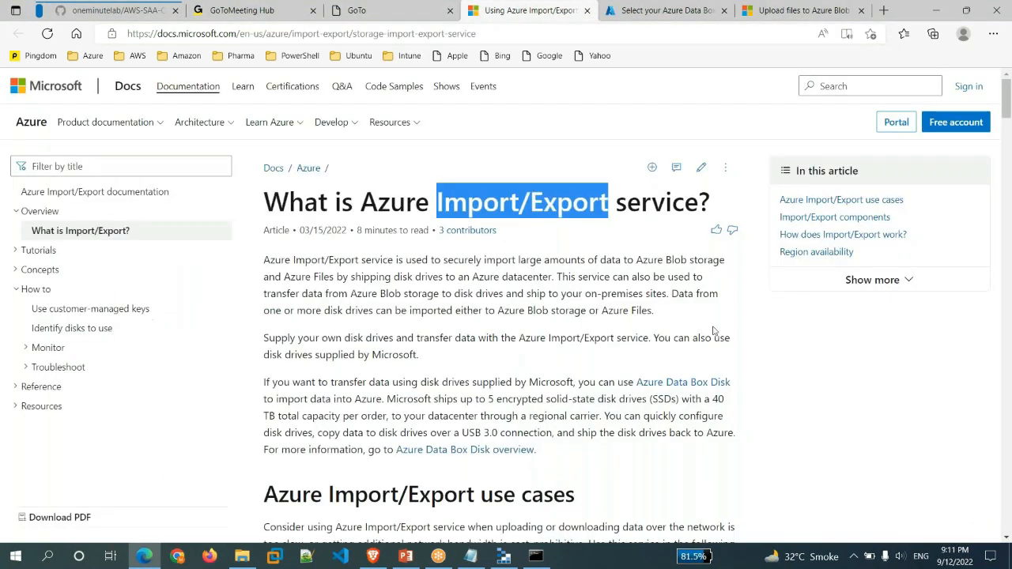
{"action": "left_click", "coordinate": [671, 460]}
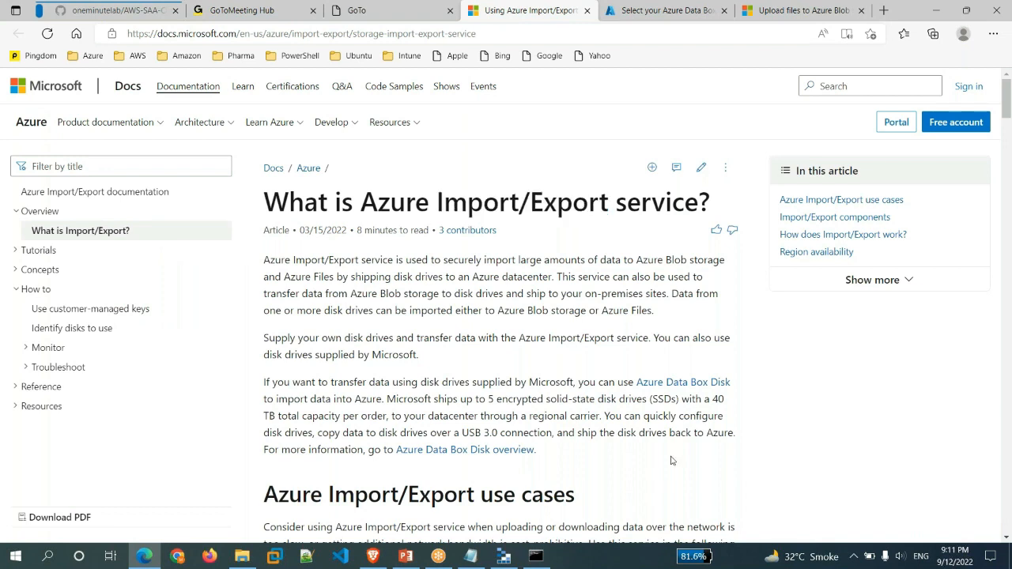
- Examine the Import/Export components, import job and export job sections of the article, glance at the Data Box order, and return to the command prompt
{"action": "scroll", "coordinate": [672, 460], "scroll_direction": "down", "scroll_amount": 2}
{"action": "scroll", "coordinate": [653, 459], "scroll_direction": "down", "scroll_amount": 5}
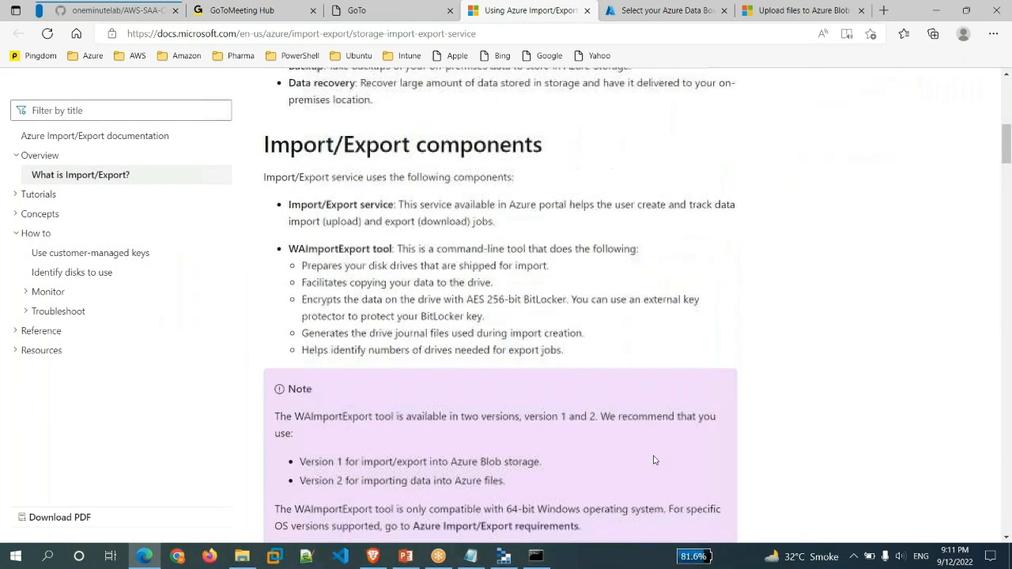
{"action": "scroll", "coordinate": [653, 460], "scroll_direction": "down", "scroll_amount": 6}
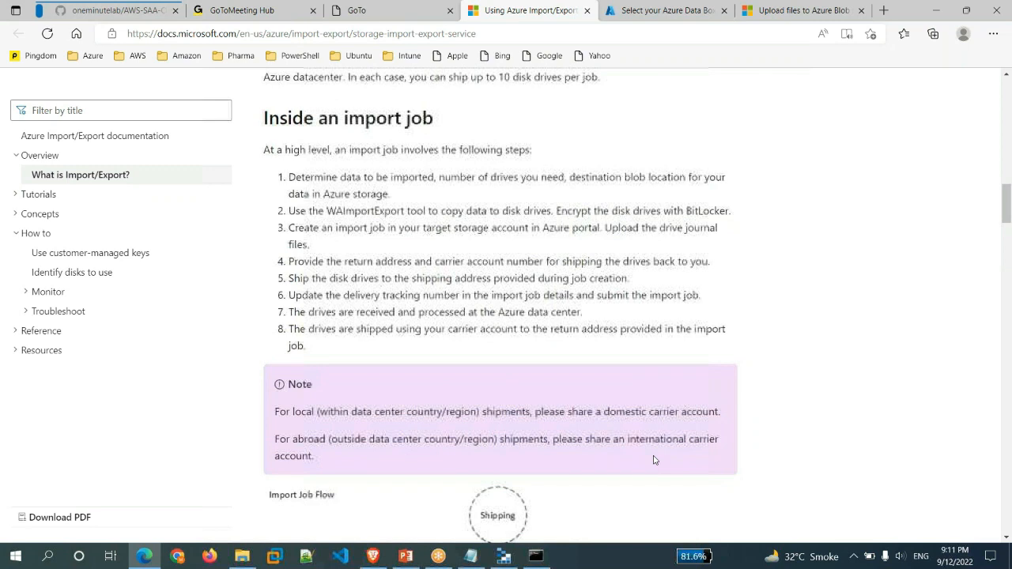
{"action": "scroll", "coordinate": [654, 459], "scroll_direction": "down", "scroll_amount": 8}
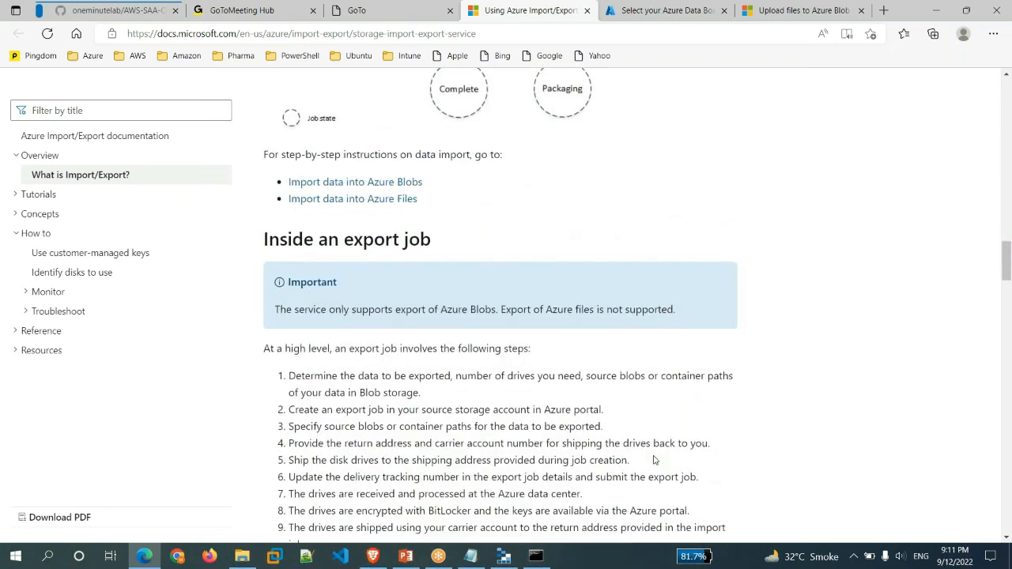
{"action": "key", "text": "ctrl+Tab"}
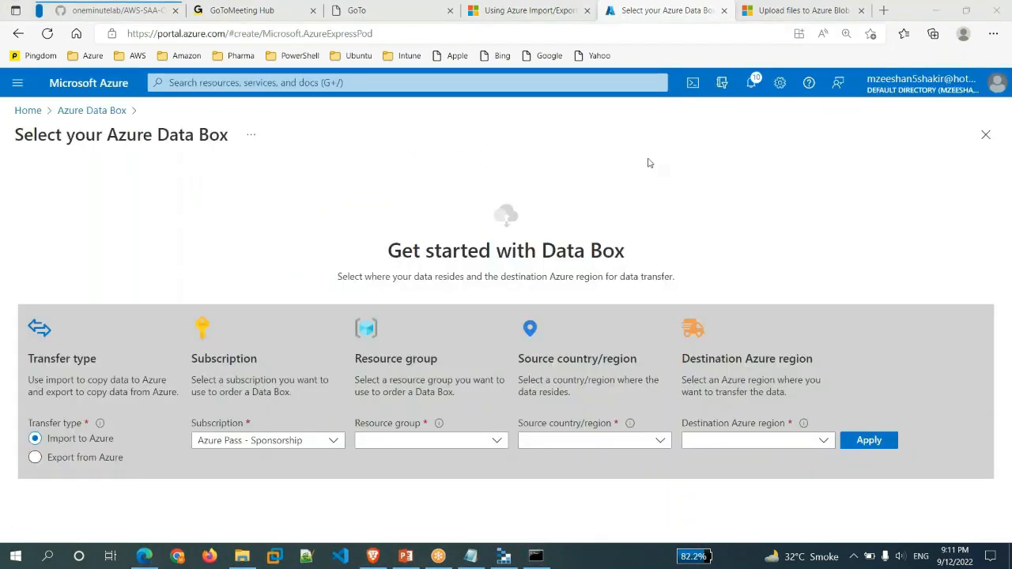
{"action": "key", "text": "alt+Tab"}
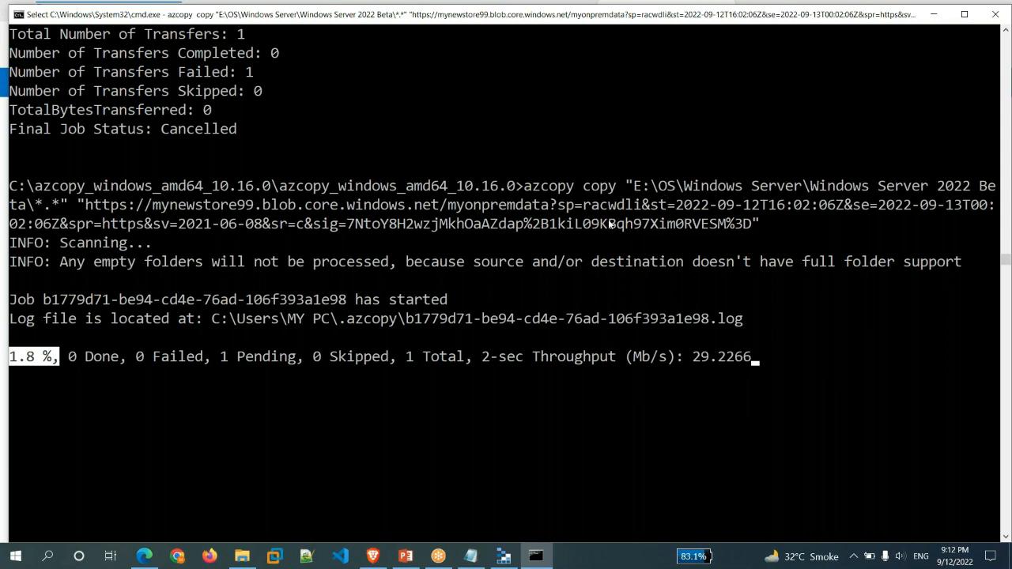
- Open the shared access tokens settings of container myonpremdata in storage account mynewstore99 and review the permission choices without changing them
{"action": "mouse_move", "coordinate": [144, 558]}
{"action": "left_click", "coordinate": [143, 508]}
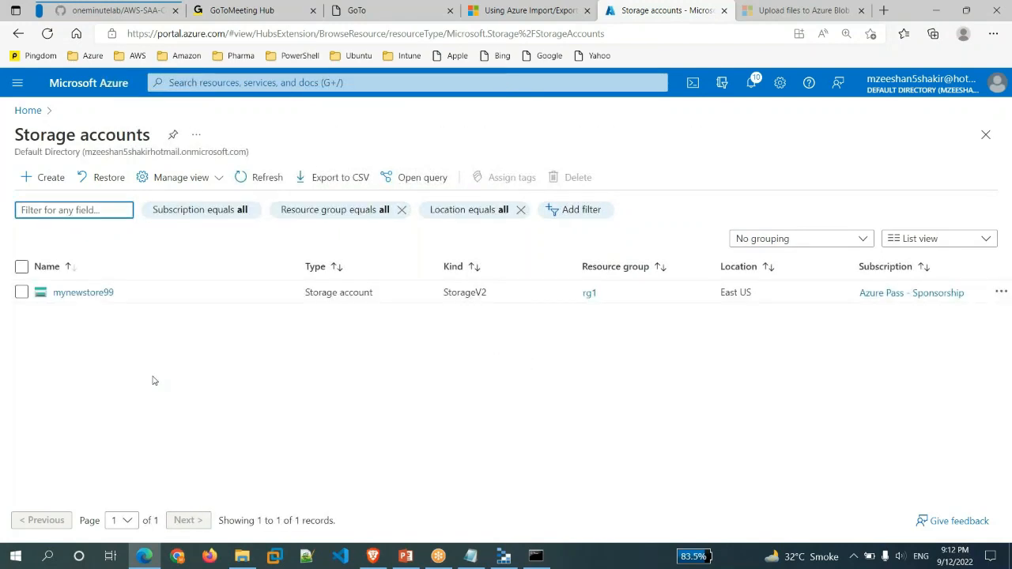
{"action": "left_click", "coordinate": [79, 292]}
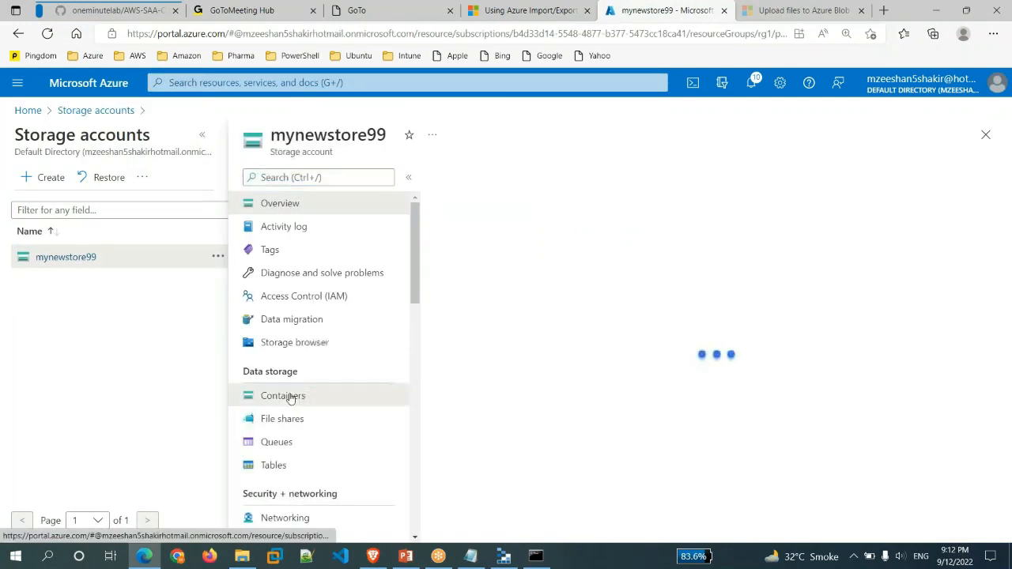
{"action": "left_click", "coordinate": [290, 397]}
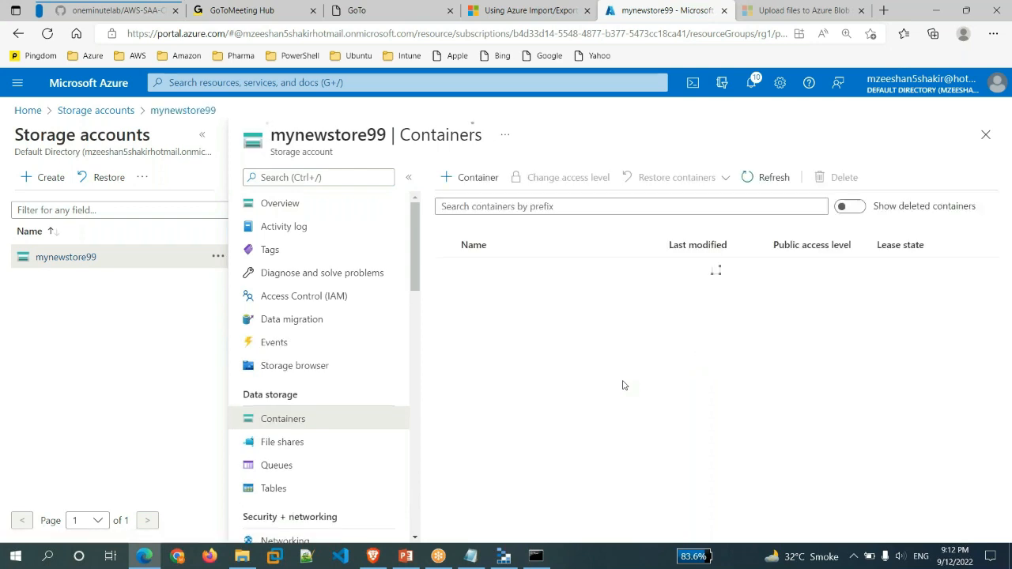
{"action": "left_click", "coordinate": [491, 294]}
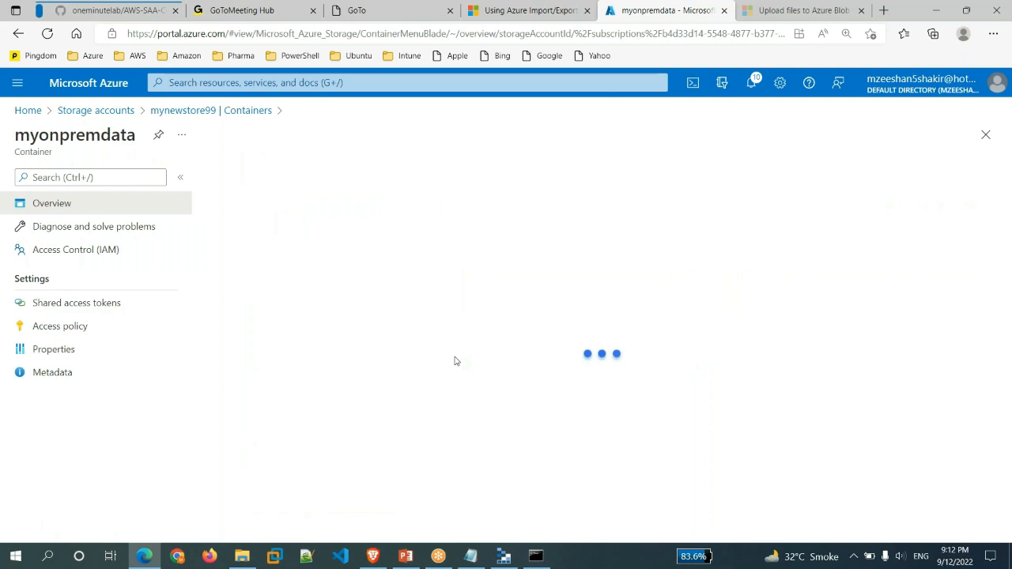
{"action": "left_click", "coordinate": [76, 303]}
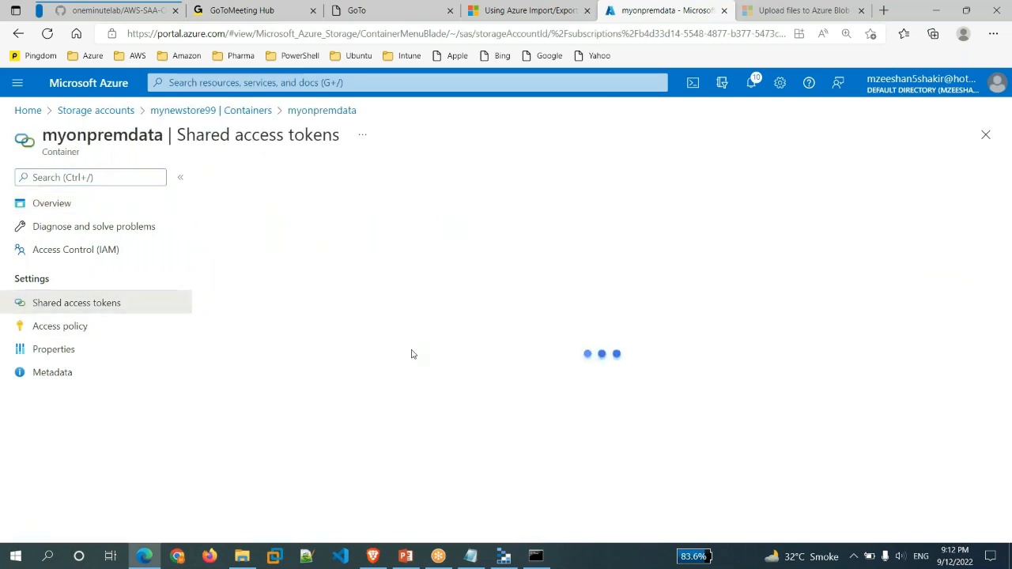
{"action": "left_click", "coordinate": [303, 361]}
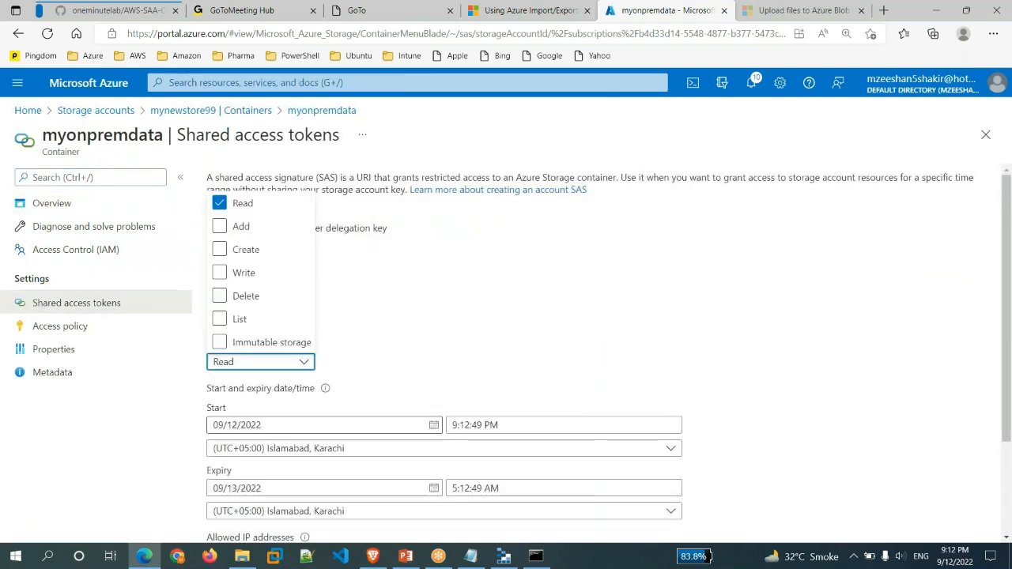
{"action": "left_click", "coordinate": [520, 321]}
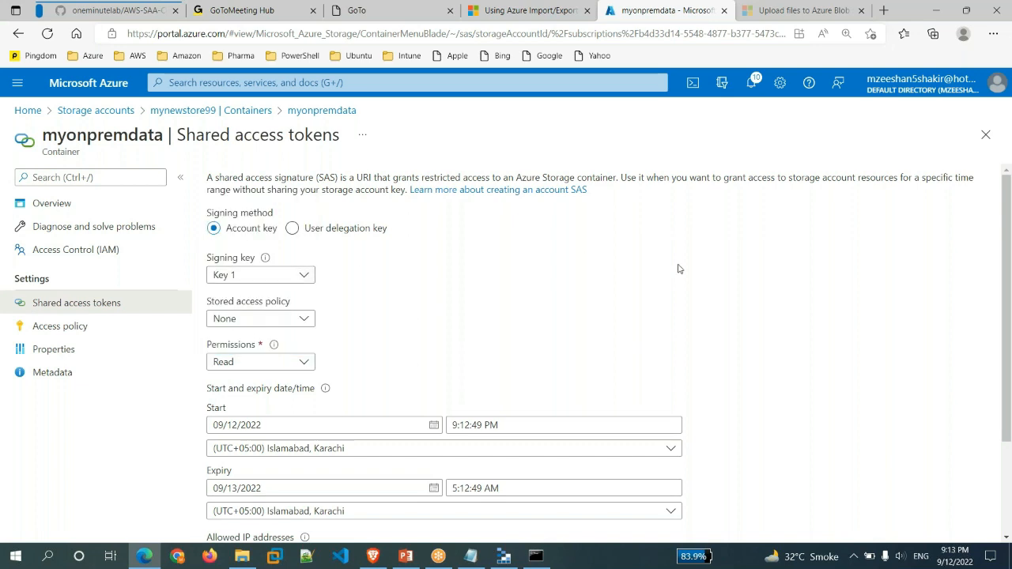
- Cancel the running AzCopy transfer in the command prompt, highlight its progress line and clear the highlight
{"action": "mouse_move", "coordinate": [537, 556]}
{"action": "left_click", "coordinate": [535, 491]}
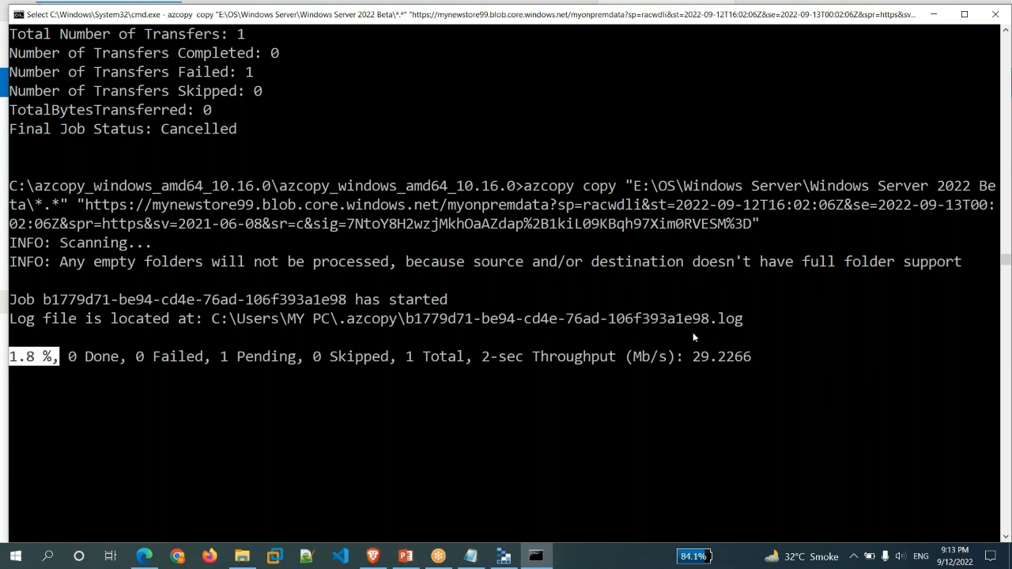
{"action": "key", "text": "ctrl+c"}
{"action": "key", "text": "ctrl+c"}
{"action": "key", "text": "ctrl+c"}
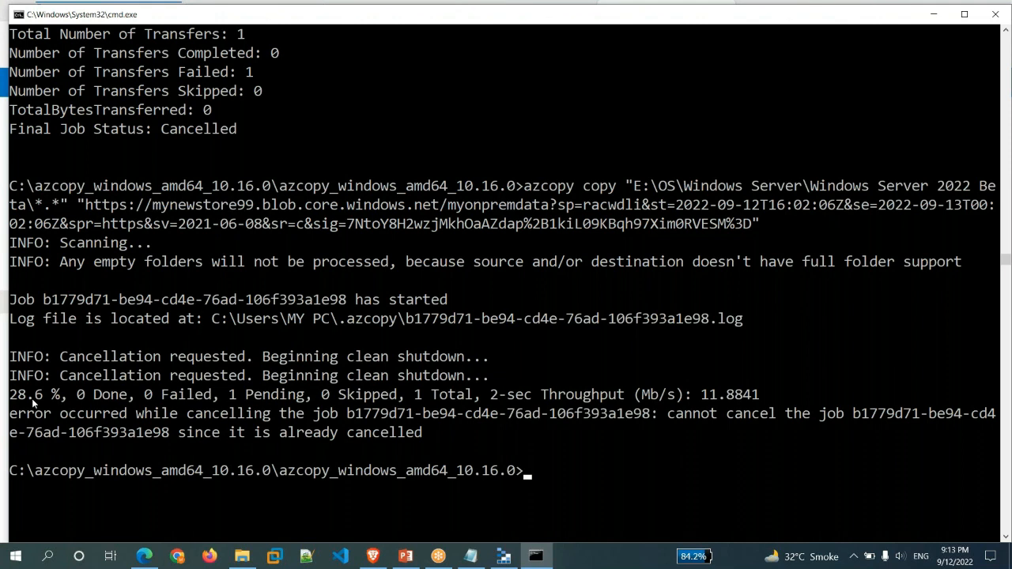
{"action": "left_click_drag", "start_coordinate": [11, 396], "coordinate": [307, 416]}
{"action": "left_click", "coordinate": [531, 478]}
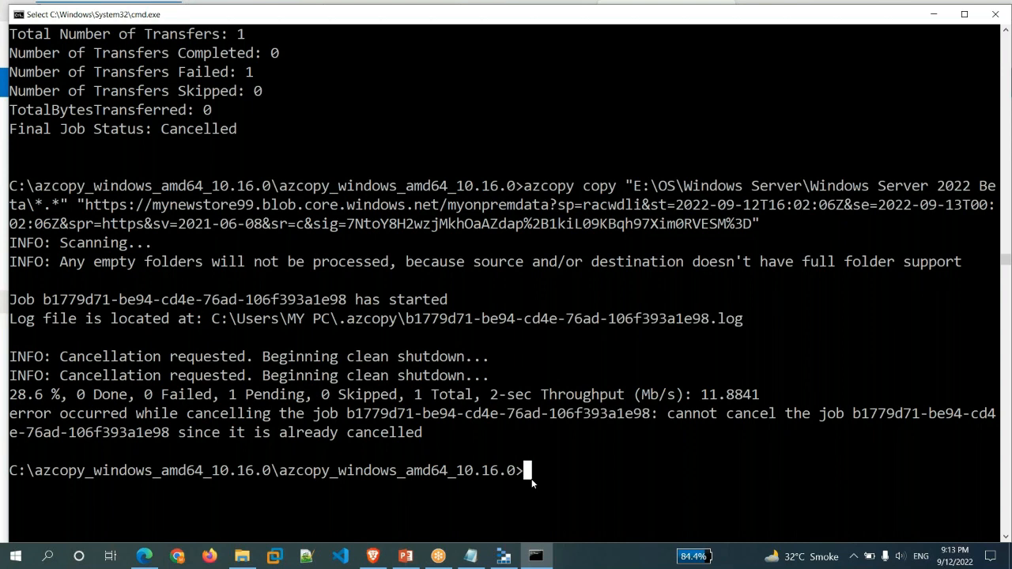
- Switch to the Az-104 Batch 14.txt notes in Notepad, highlight "3-5 Minutes", and add a dashed separator line below that entry
{"action": "left_click", "coordinate": [472, 557]}
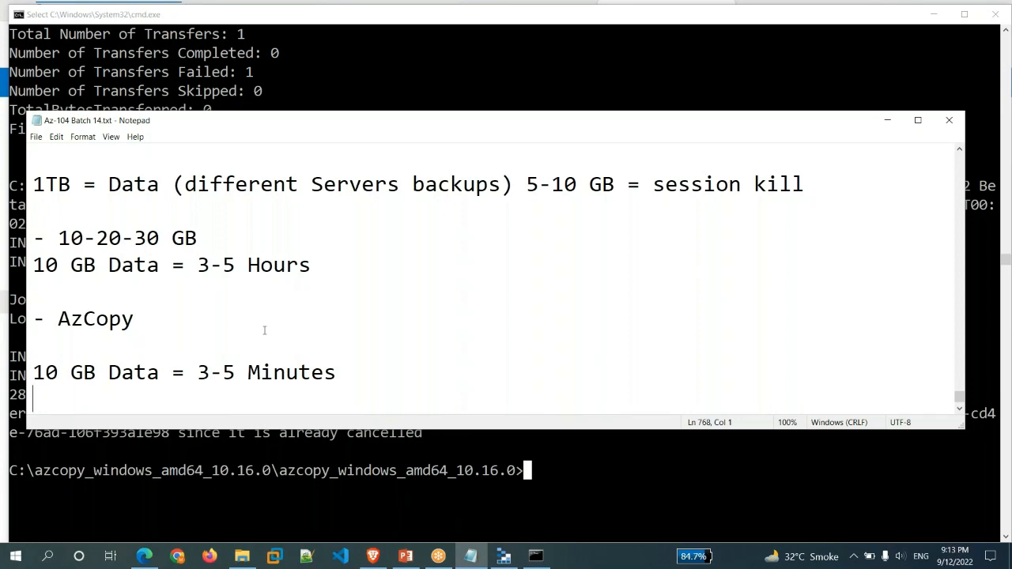
{"action": "left_click_drag", "start_coordinate": [199, 370], "coordinate": [338, 375]}
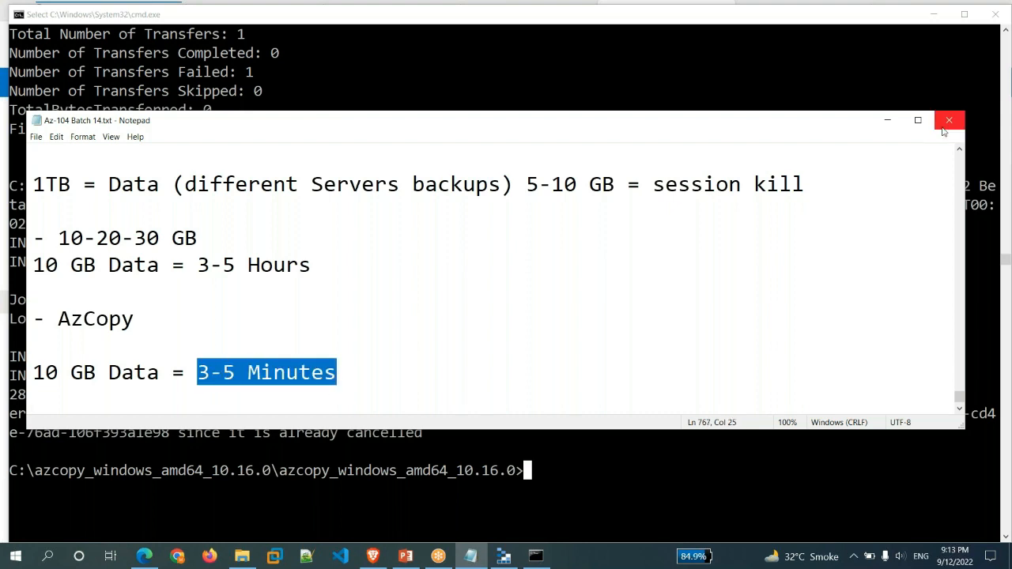
{"action": "left_click", "coordinate": [385, 378]}
{"action": "key", "text": "Return"}
{"action": "type", "text": "----------------------------------------------------------------------"}
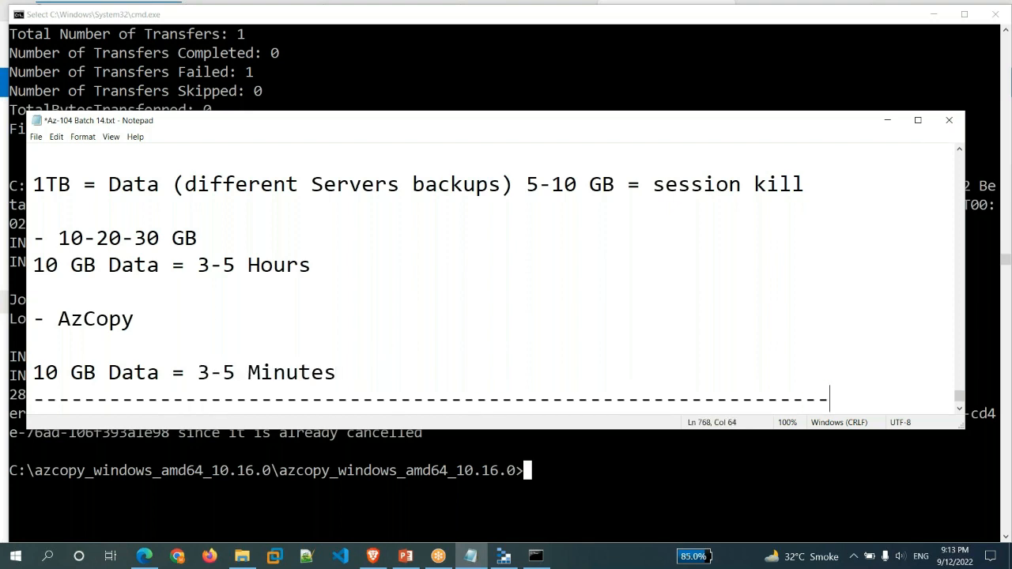
{"action": "type", "text": "--"}
{"action": "key", "text": "Return"}
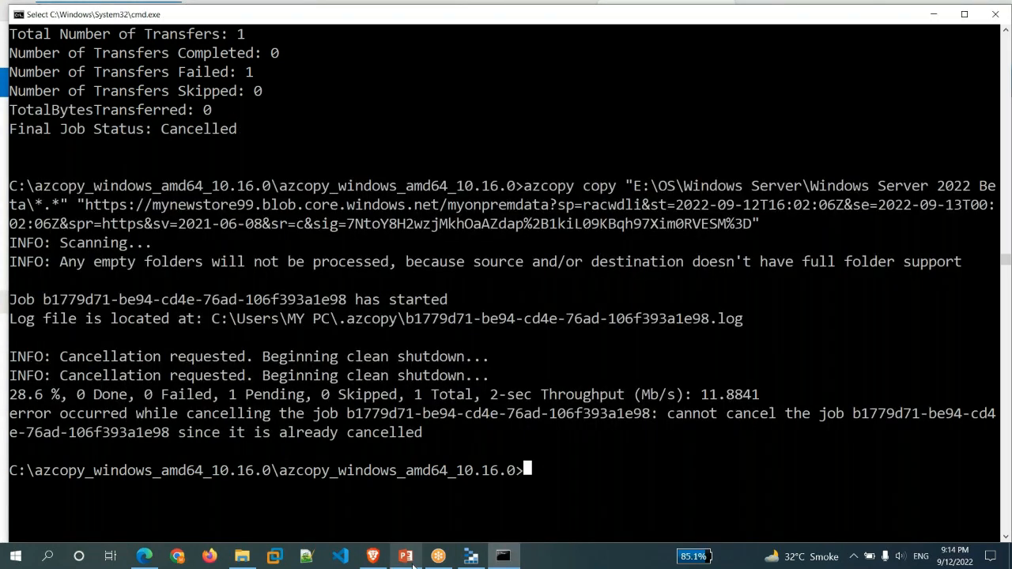
{"action": "mouse_move", "coordinate": [413, 562]}
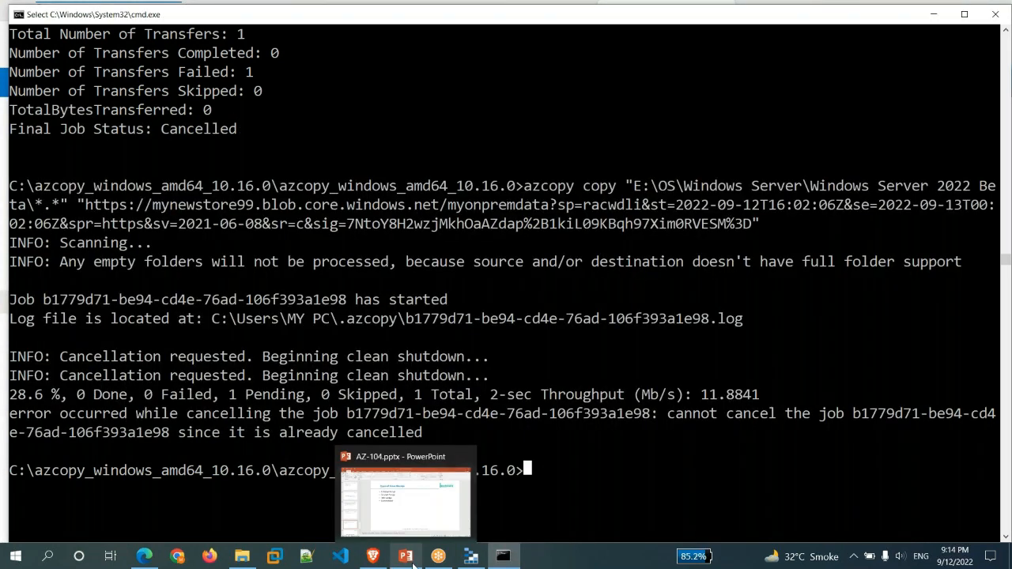